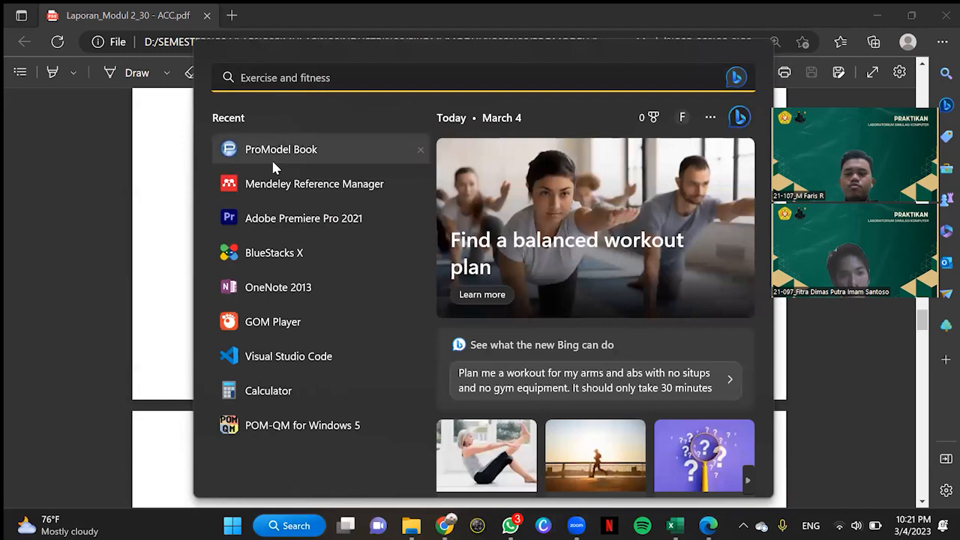
Step: Launch ProModel, dismiss the student version notice and start a new model
{"action": "left_click", "coordinate": [271, 158]}
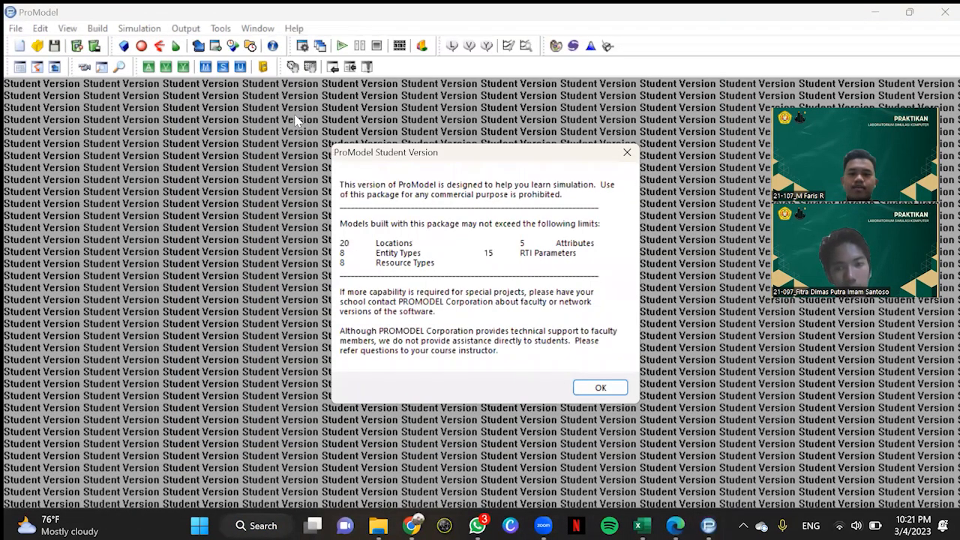
{"action": "left_click", "coordinate": [601, 387]}
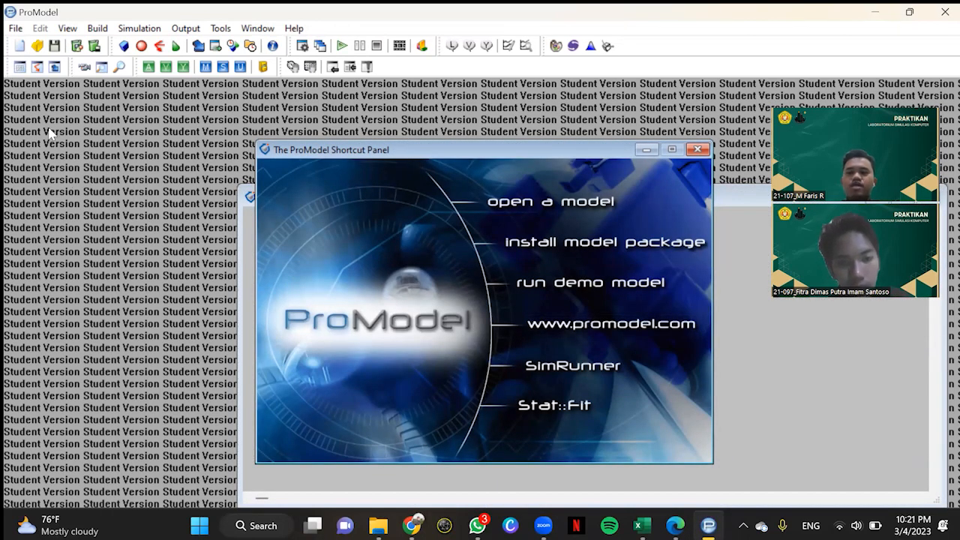
{"action": "left_click", "coordinate": [15, 28]}
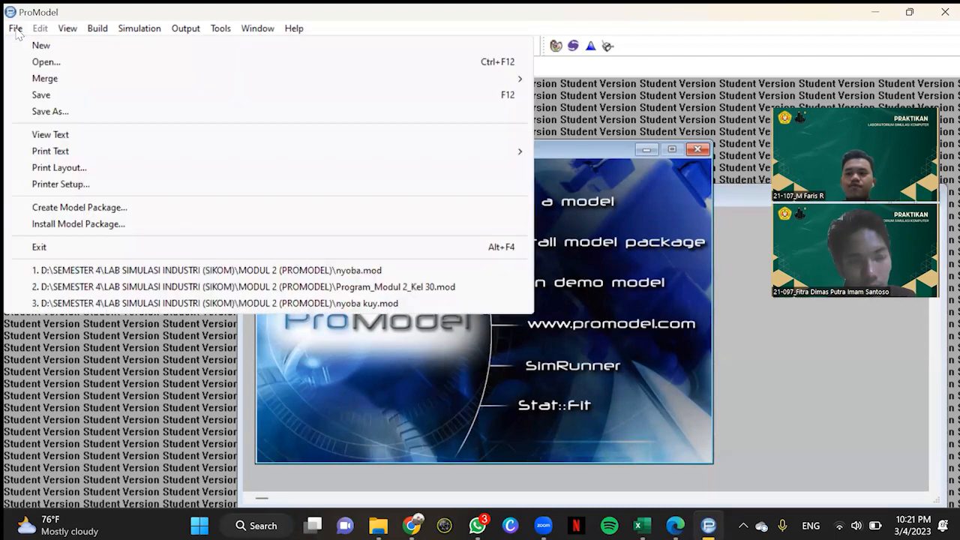
{"action": "left_click", "coordinate": [41, 47]}
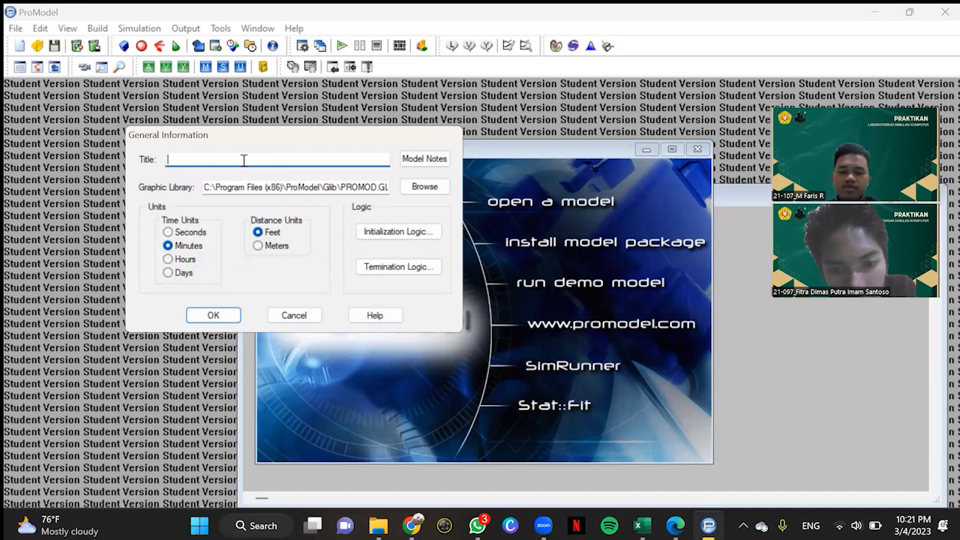
Step: Title the model Food Court, set its distance units to meters and accept the general information
{"action": "type", "text": "Fo"}
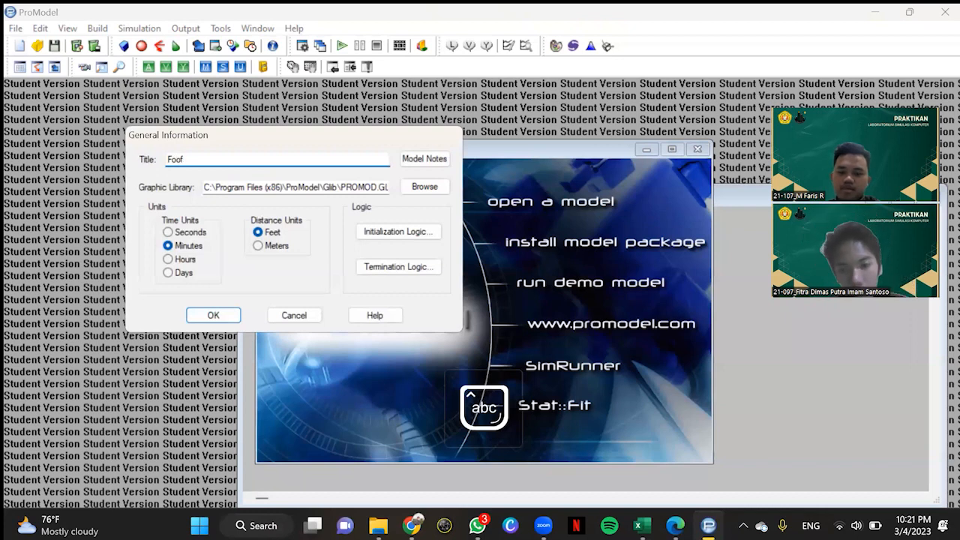
{"action": "type", "text": "od Co"}
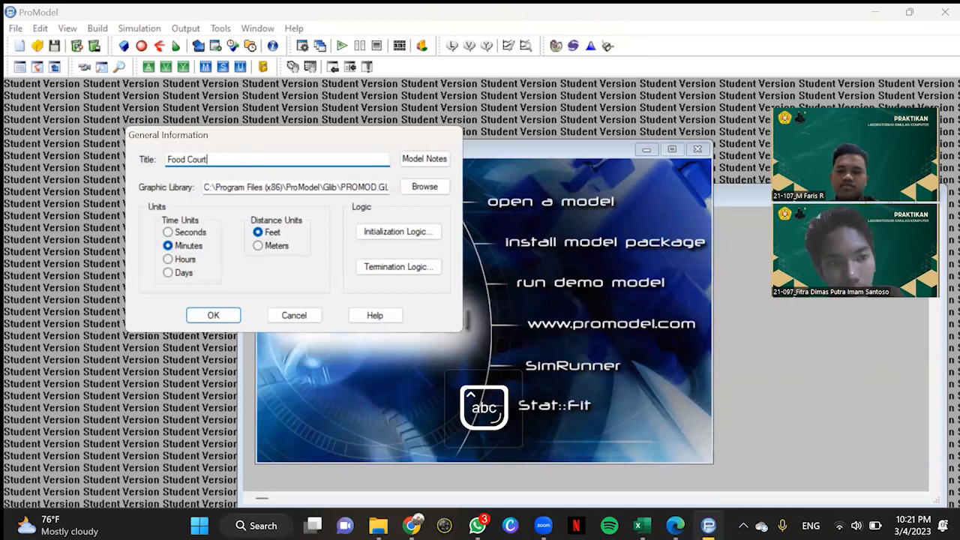
{"action": "type", "text": "ur"}
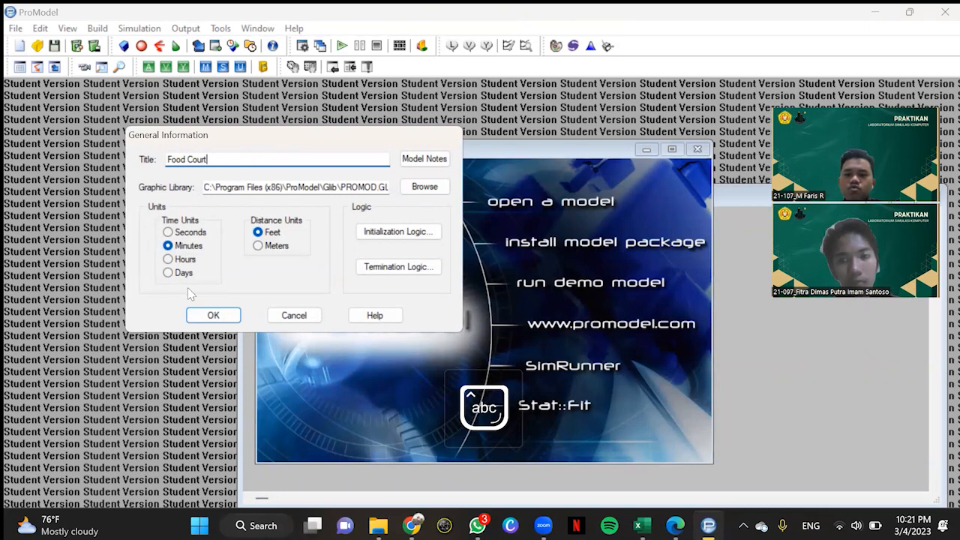
{"action": "type", "text": "t"}
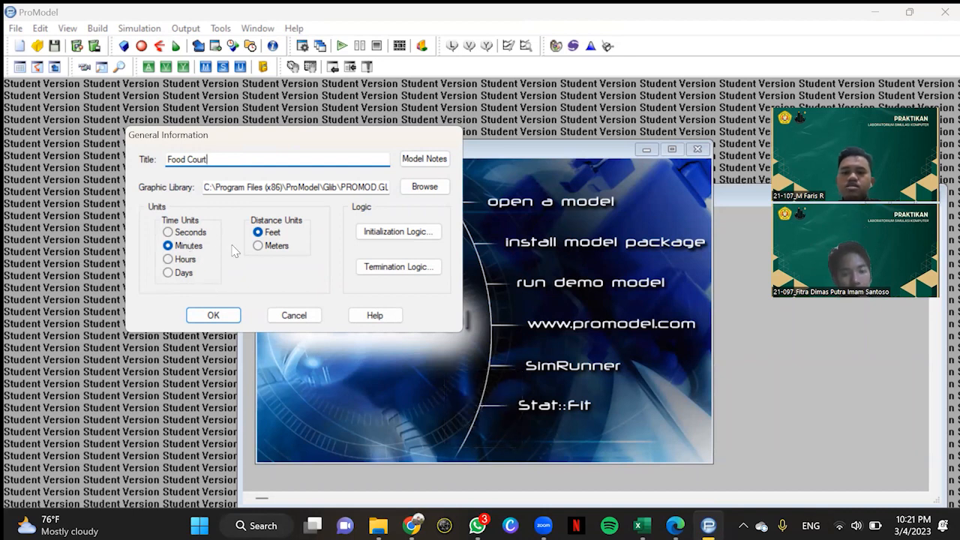
{"action": "left_click", "coordinate": [275, 246]}
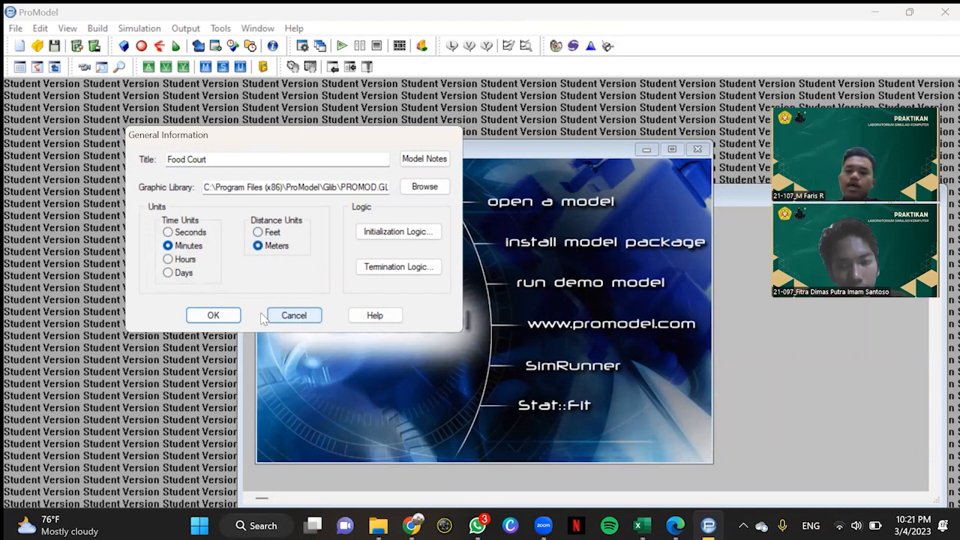
{"action": "left_click", "coordinate": [213, 315]}
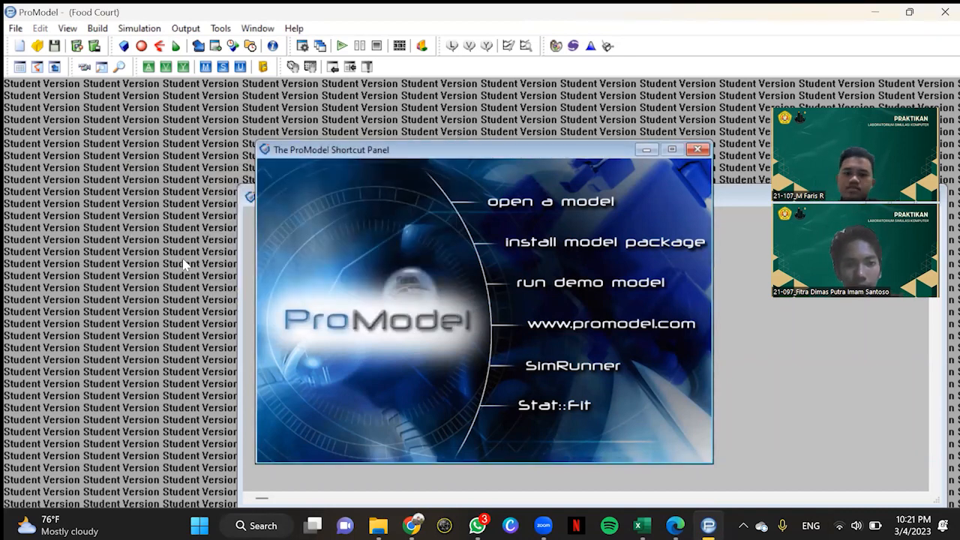
Step: Open the Locations editor and place a standing operator graphic near the layout's upper left, enlarged to about 5 m by 13 m
{"action": "left_click", "coordinate": [101, 29]}
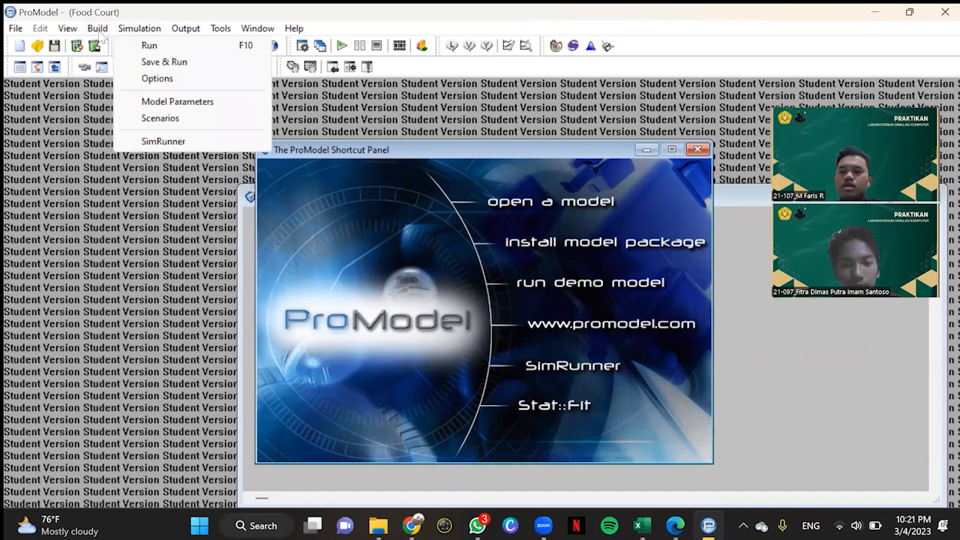
{"action": "left_click", "coordinate": [120, 47]}
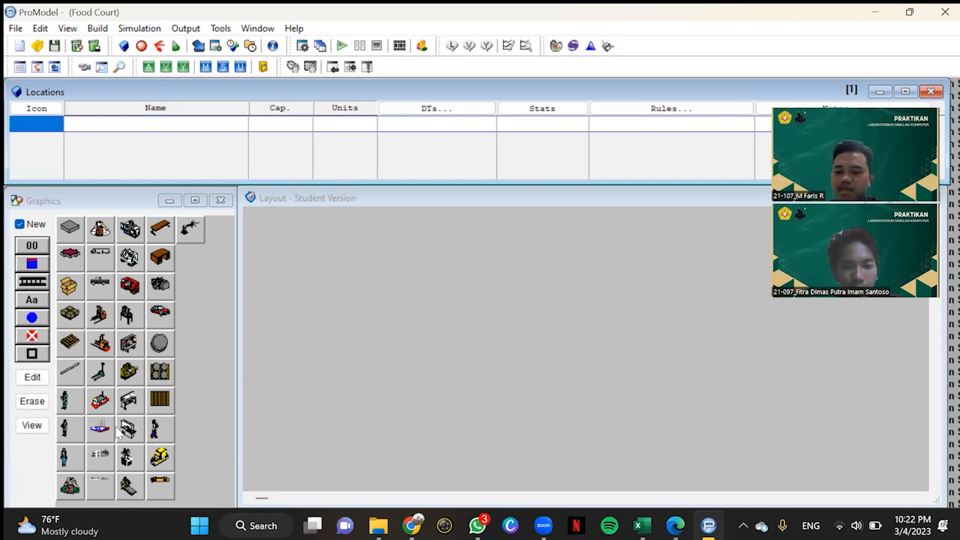
{"action": "left_click", "coordinate": [69, 429]}
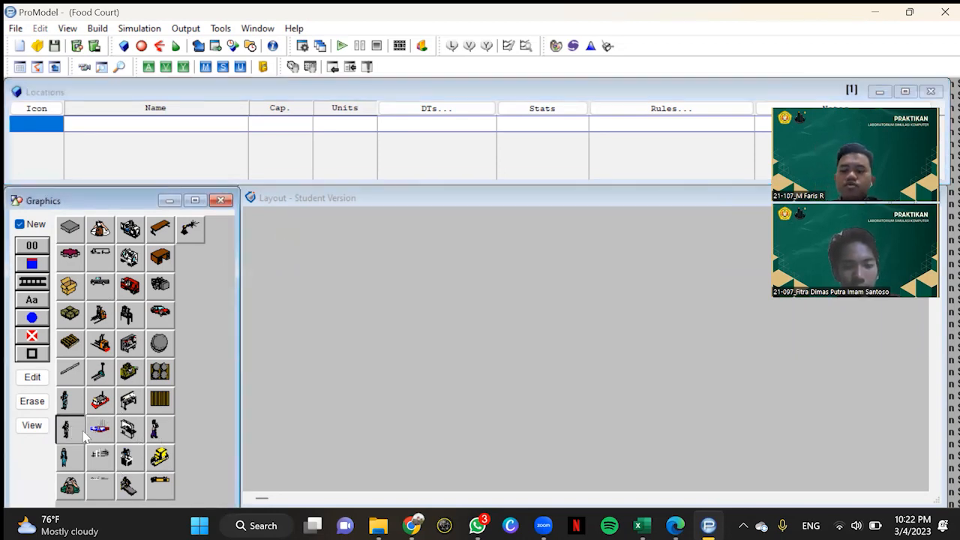
{"action": "left_click", "coordinate": [297, 254]}
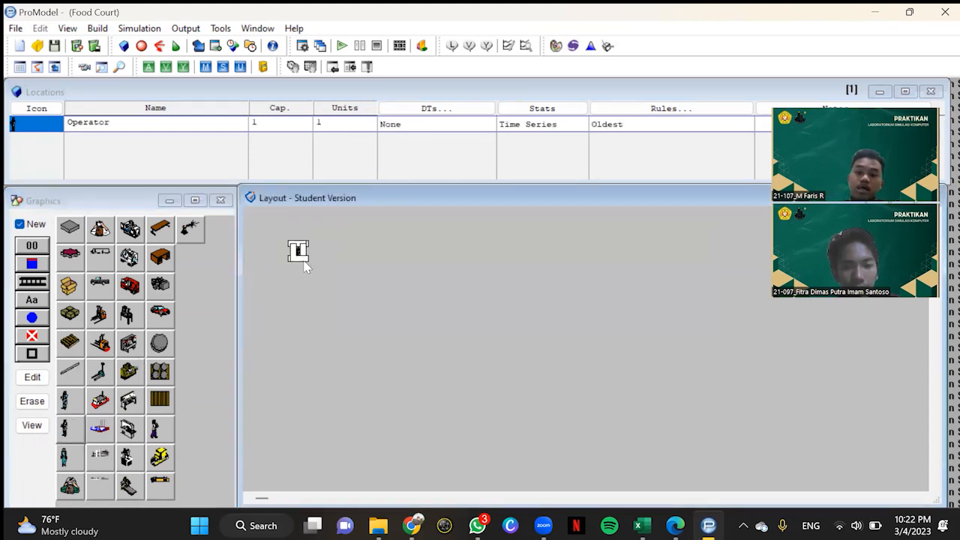
{"action": "left_click_drag", "start_coordinate": [307, 260], "coordinate": [351, 321]}
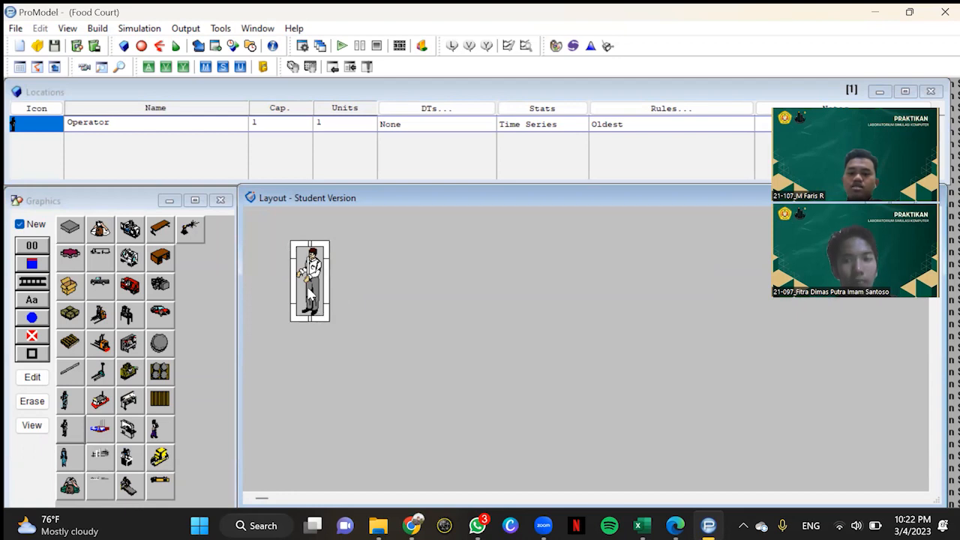
{"action": "left_click_drag", "start_coordinate": [312, 264], "coordinate": [314, 270]}
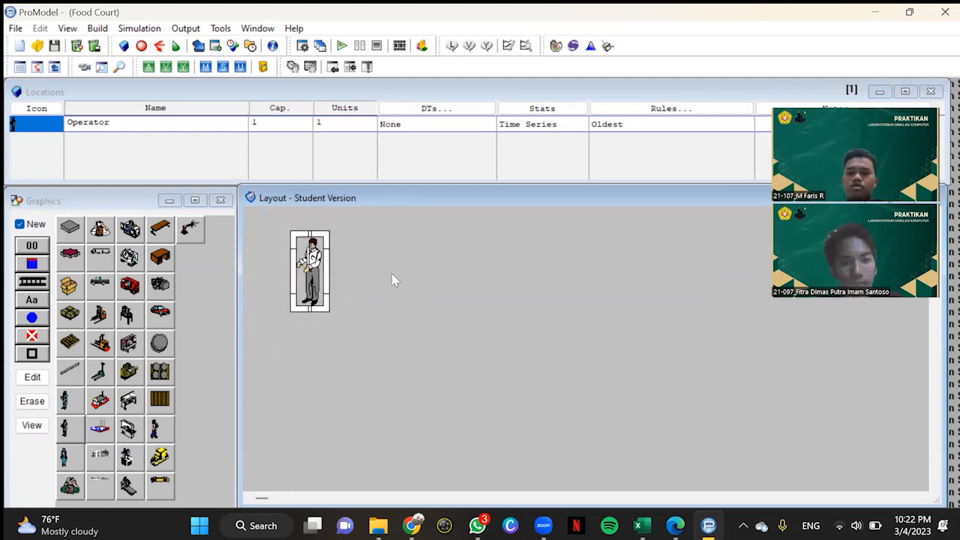
Step: Flip the operator graphic horizontally so the figure faces the other way
{"action": "left_click", "coordinate": [32, 376]}
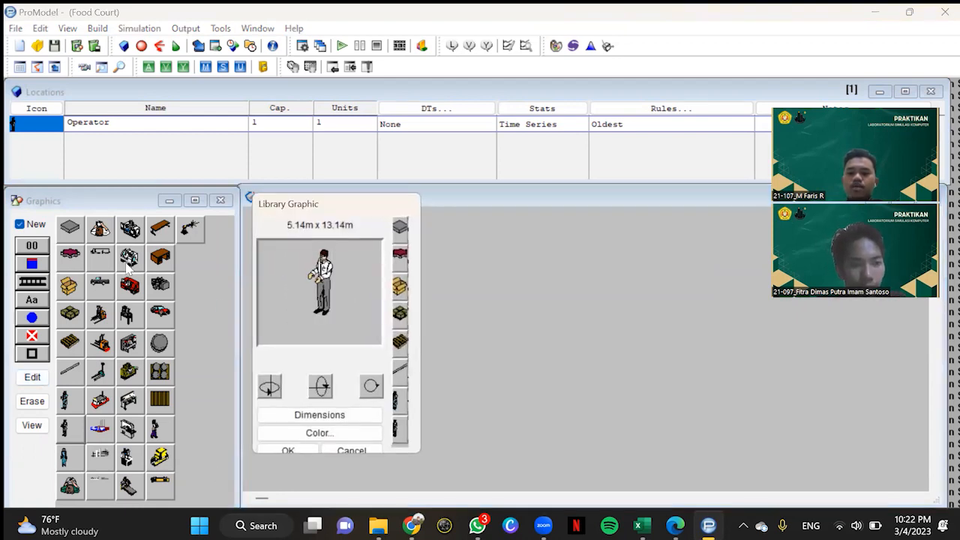
{"action": "left_click", "coordinate": [271, 388]}
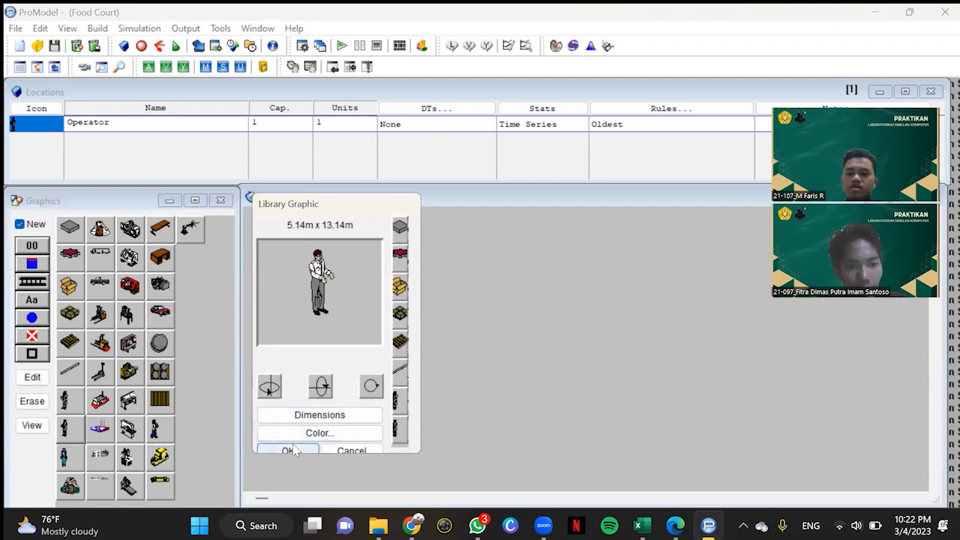
{"action": "left_click", "coordinate": [288, 450]}
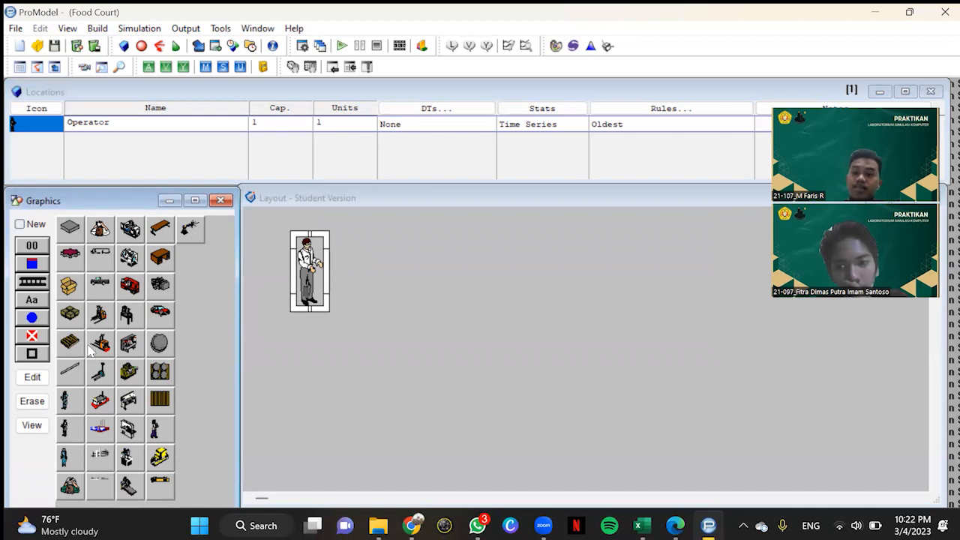
Step: Add a name label to the operator location and rename the location Konsumen_Datang
{"action": "left_click", "coordinate": [35, 302]}
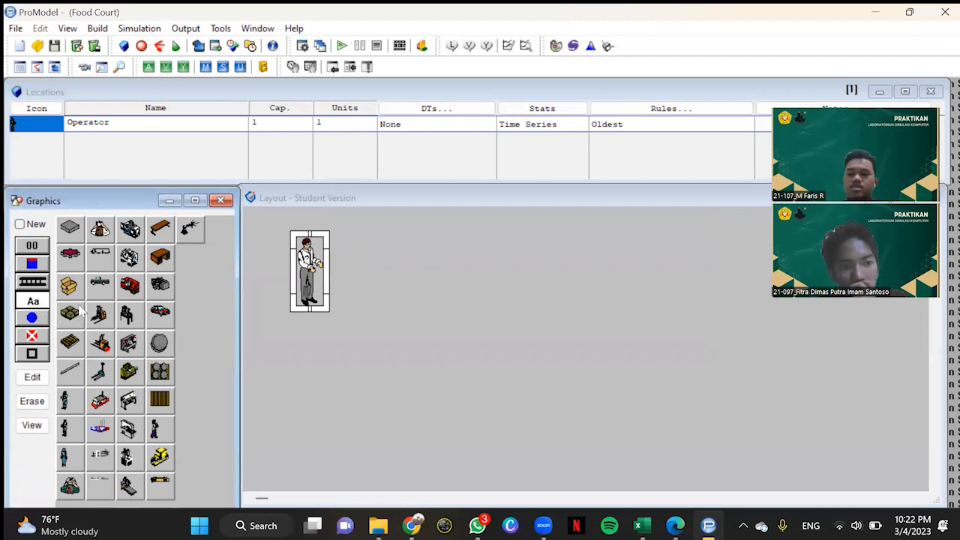
{"action": "left_click", "coordinate": [311, 288]}
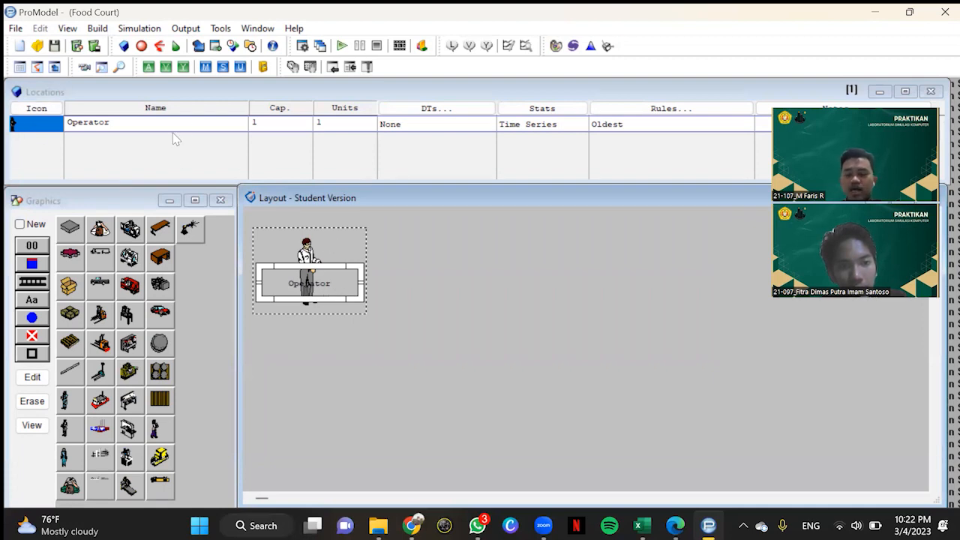
{"action": "left_click", "coordinate": [124, 127]}
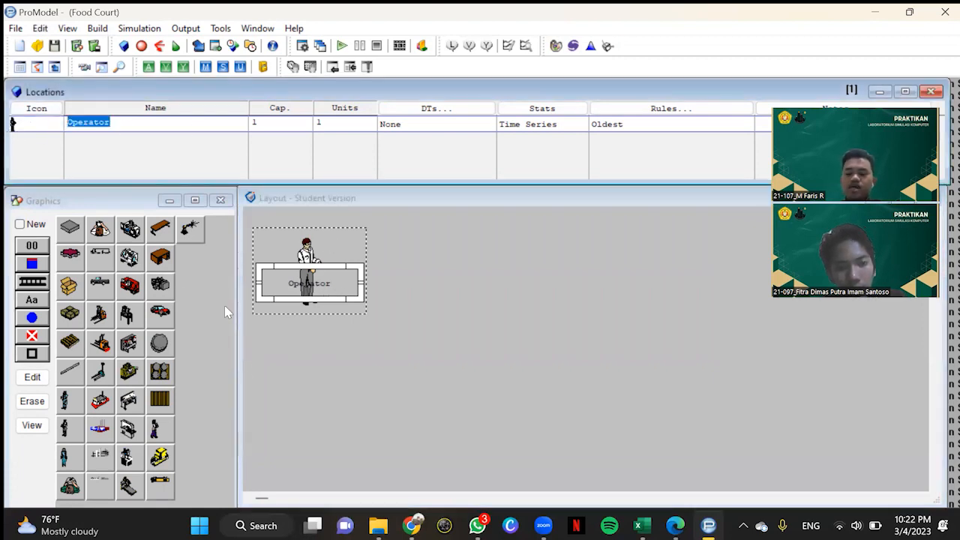
{"action": "key", "text": "Caps_Lock"}
{"action": "type", "text": "K"}
{"action": "key", "text": "Caps_Lock"}
{"action": "type", "text": "ons"}
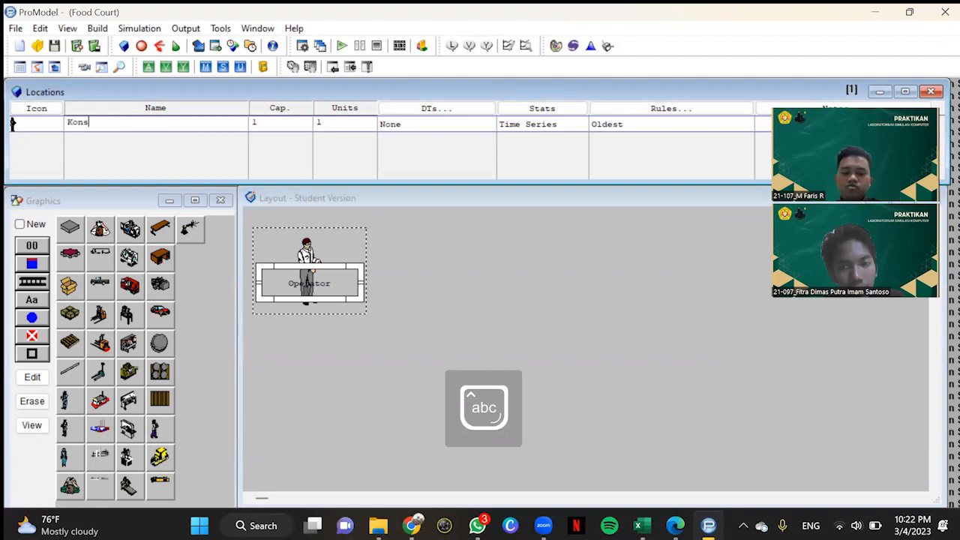
{"action": "type", "text": "umen_Datang"}
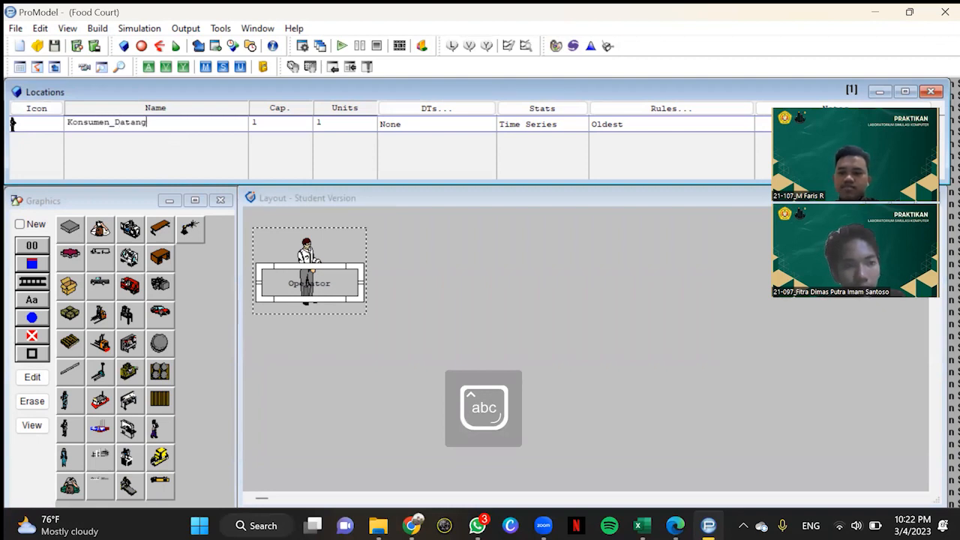
Step: Move the Konsumen_Datang label down below the operator figure's body
{"action": "double_click", "coordinate": [318, 262]}
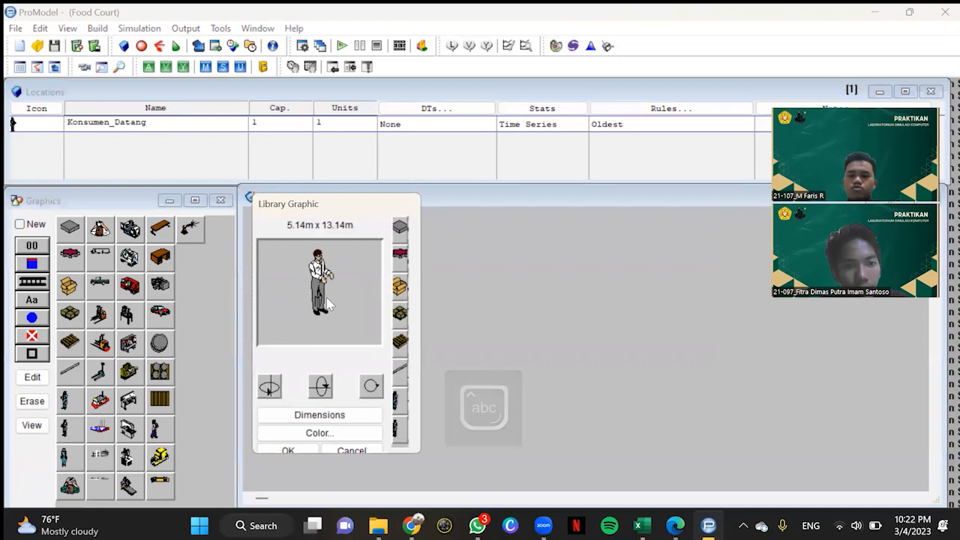
{"action": "left_click", "coordinate": [309, 449]}
{"action": "left_click_drag", "start_coordinate": [318, 296], "coordinate": [319, 327]}
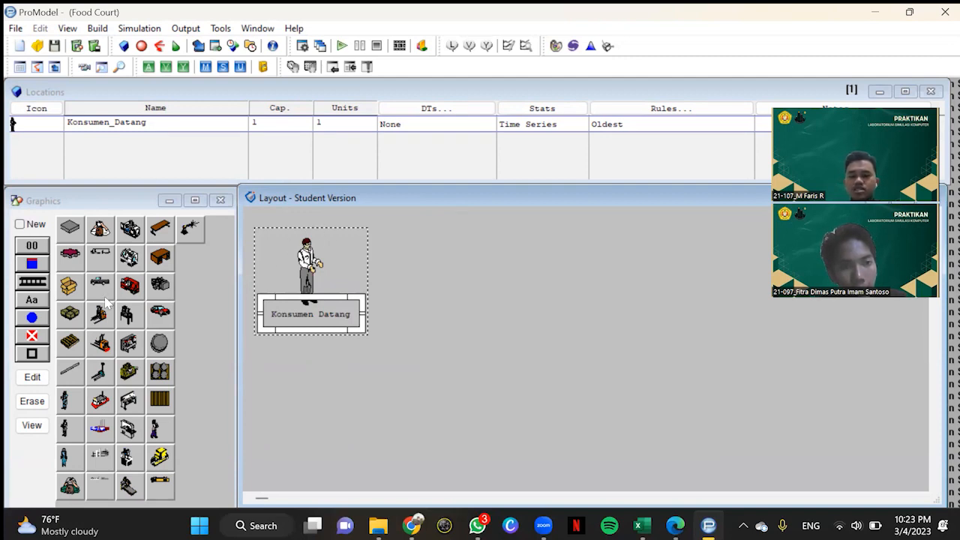
Step: Place a desk graphic as a new location beside the Konsumen_Datang figure and enlarge it
{"action": "left_click", "coordinate": [35, 224]}
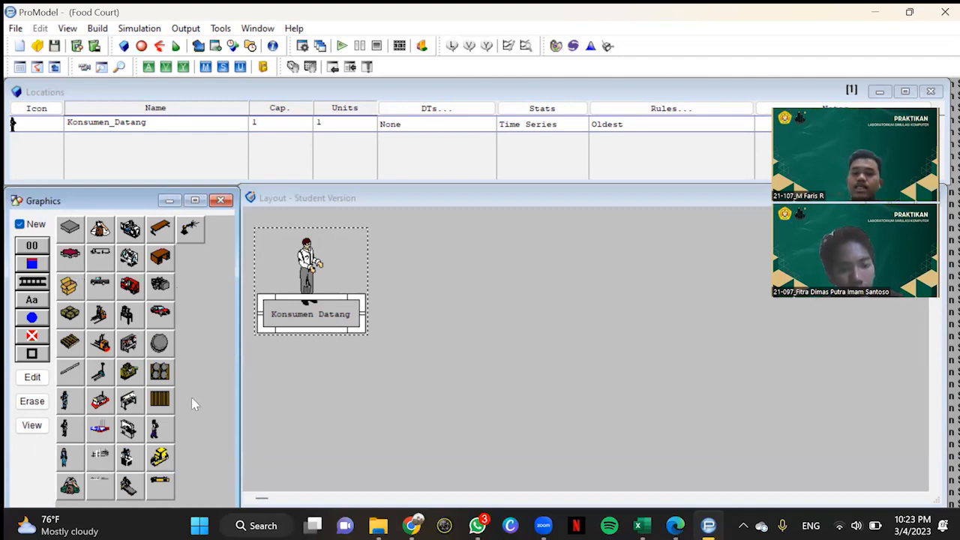
{"action": "left_click", "coordinate": [159, 260]}
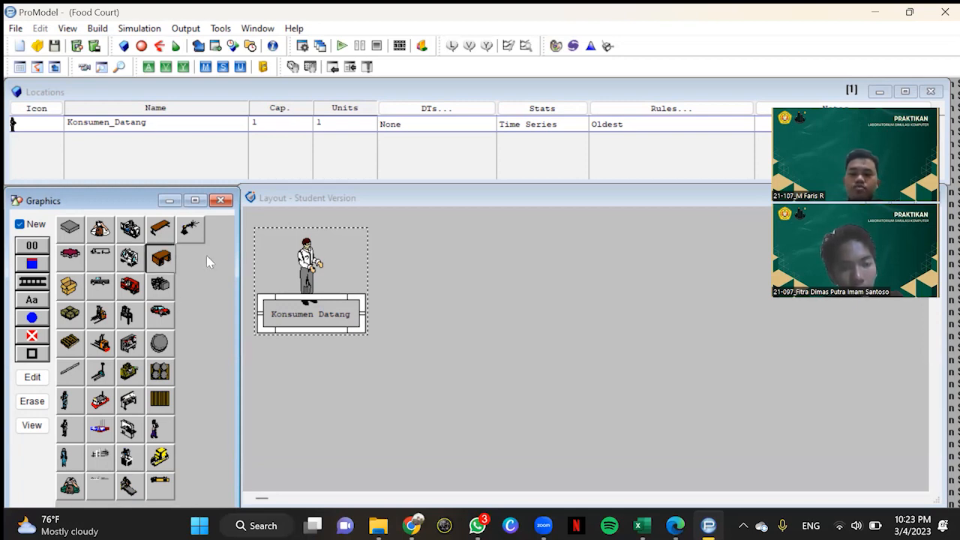
{"action": "left_click", "coordinate": [433, 254]}
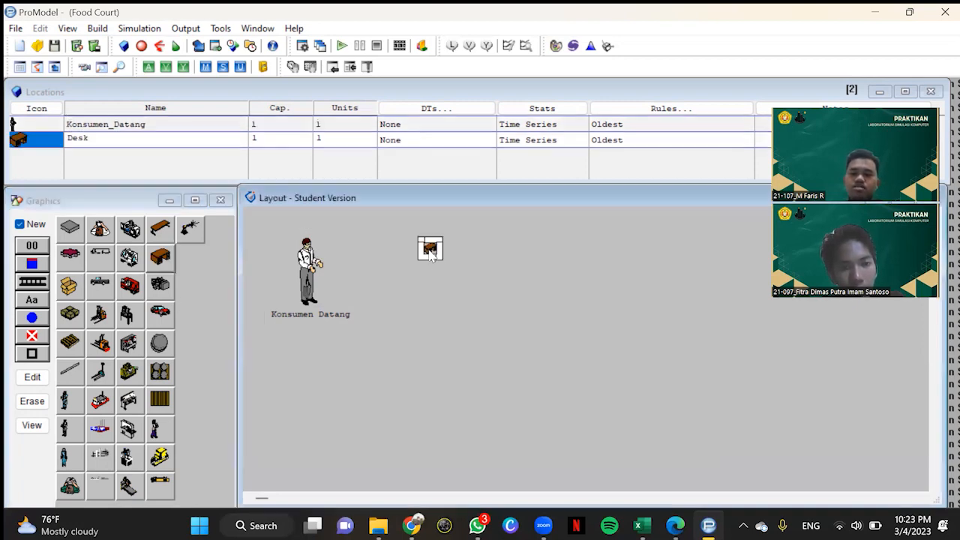
{"action": "mouse_move", "coordinate": [441, 260]}
{"action": "left_mouse_down"}
{"action": "mouse_move", "coordinate": [498, 304]}
{"action": "mouse_move", "coordinate": [439, 279]}
{"action": "left_mouse_up"}
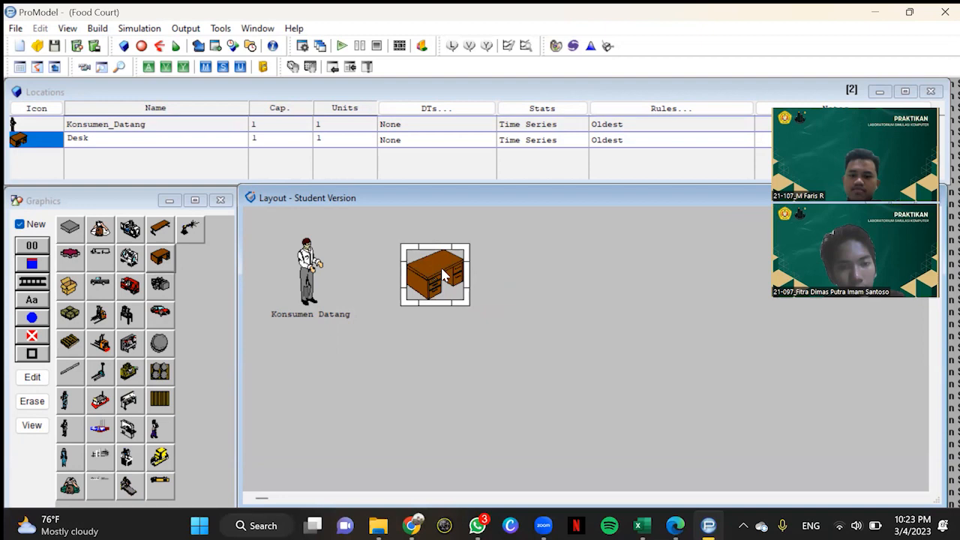
Step: Add a name label to the existing desk location and rename the location Memilih_Stand_Makanan
{"action": "left_click", "coordinate": [20, 224]}
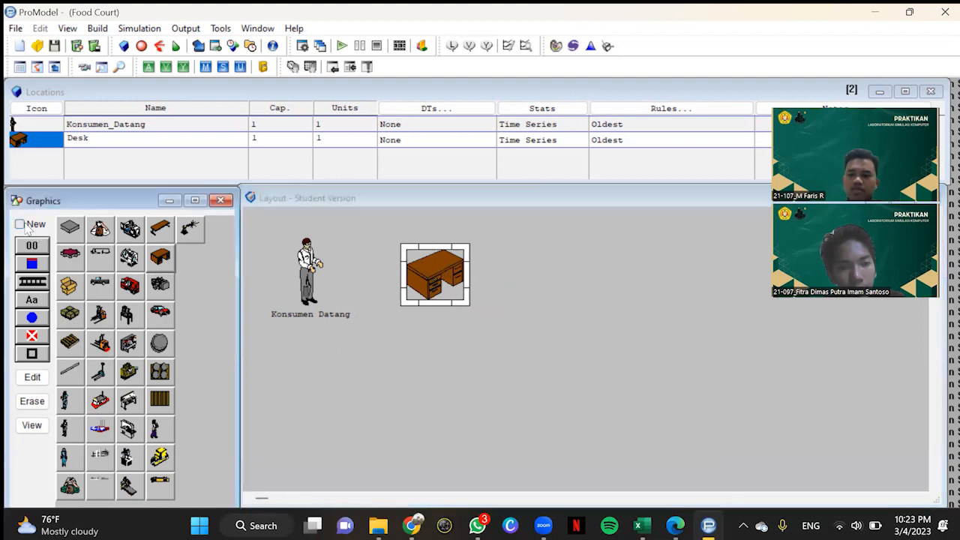
{"action": "left_click", "coordinate": [31, 300]}
{"action": "left_click", "coordinate": [411, 303]}
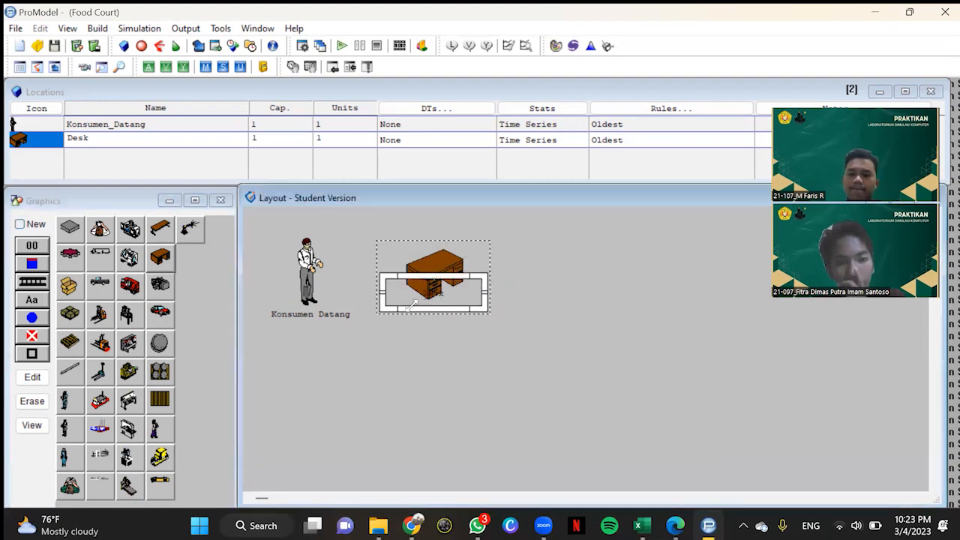
{"action": "left_click", "coordinate": [161, 143]}
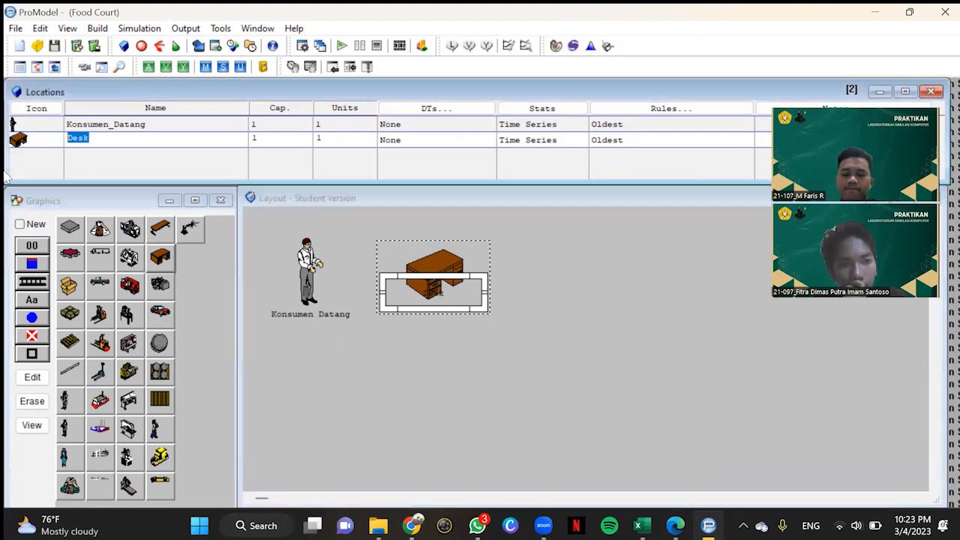
{"action": "type", "text": "Memilih_"}
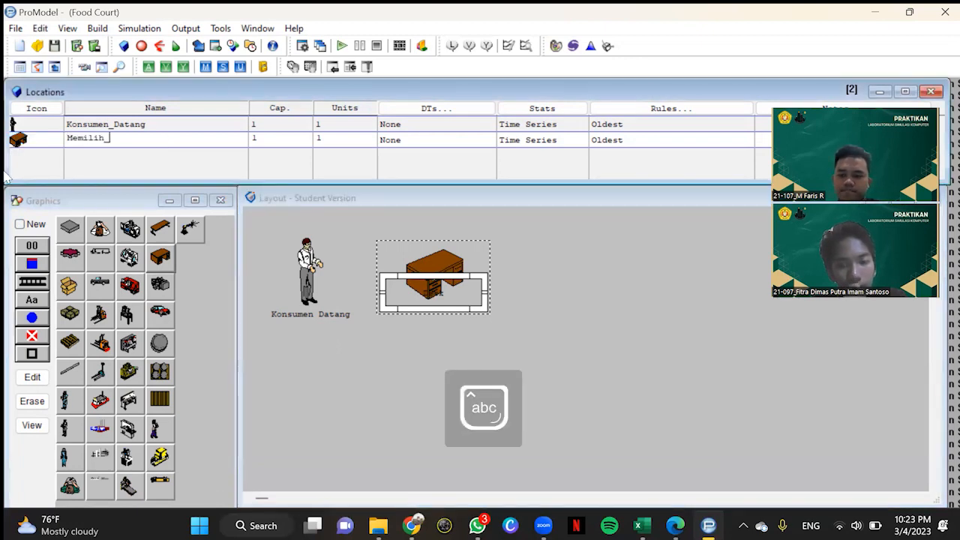
{"action": "type", "text": "Stand_Makanan"}
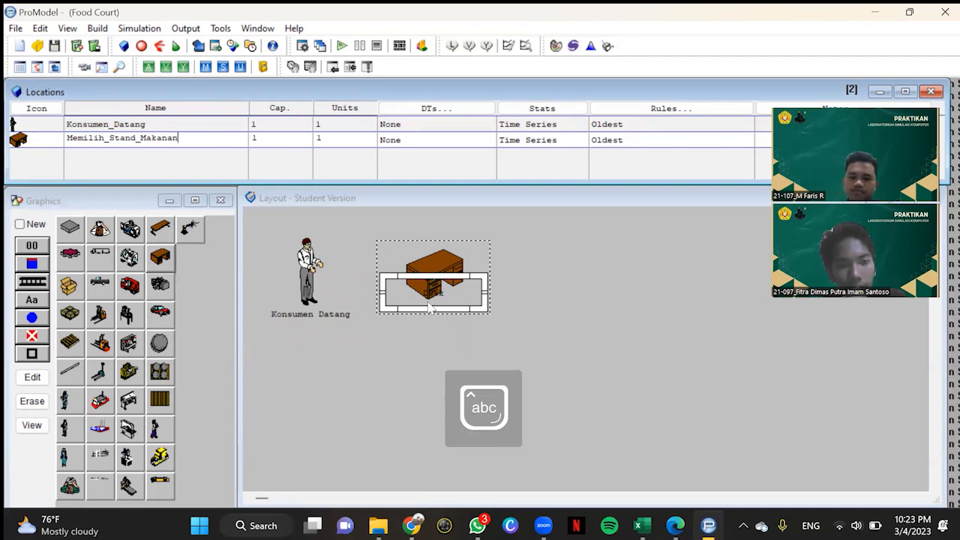
Step: Move the Memilih_Stand_Makanan name label down below the desk graphic
{"action": "double_click", "coordinate": [453, 297]}
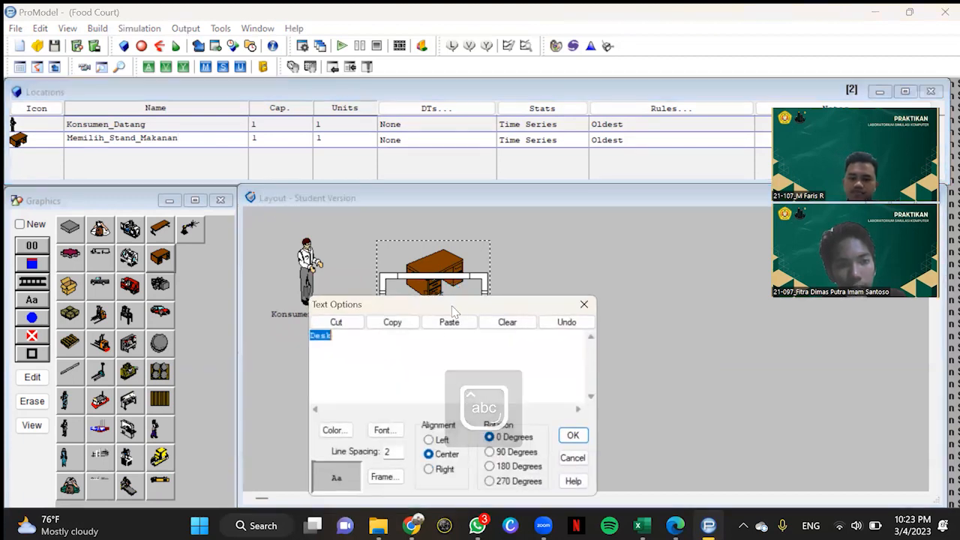
{"action": "left_click", "coordinate": [583, 303]}
{"action": "left_click_drag", "start_coordinate": [448, 308], "coordinate": [513, 310]}
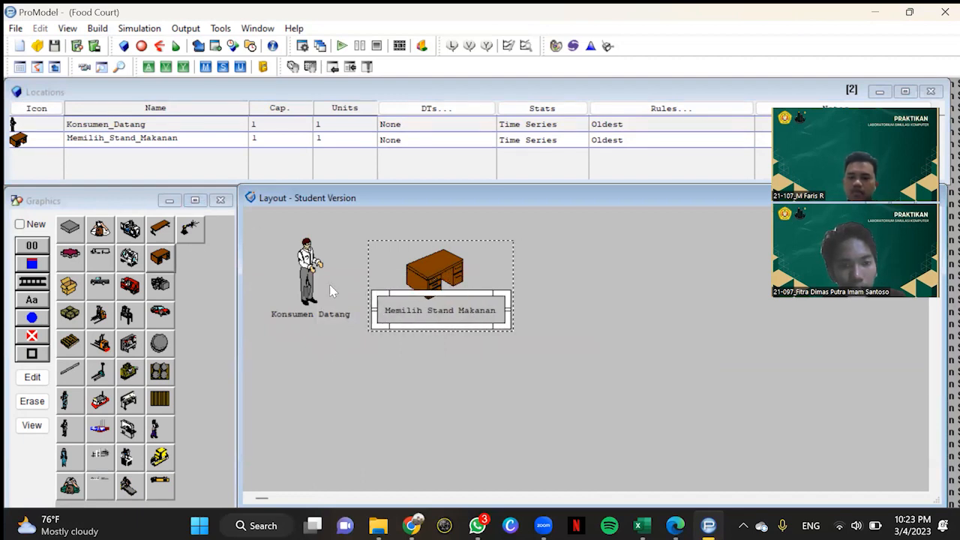
Step: Place a worker graphic as a new location to the right of the Memilih_Stand_Makanan desk and enlarge it
{"action": "left_click", "coordinate": [43, 227]}
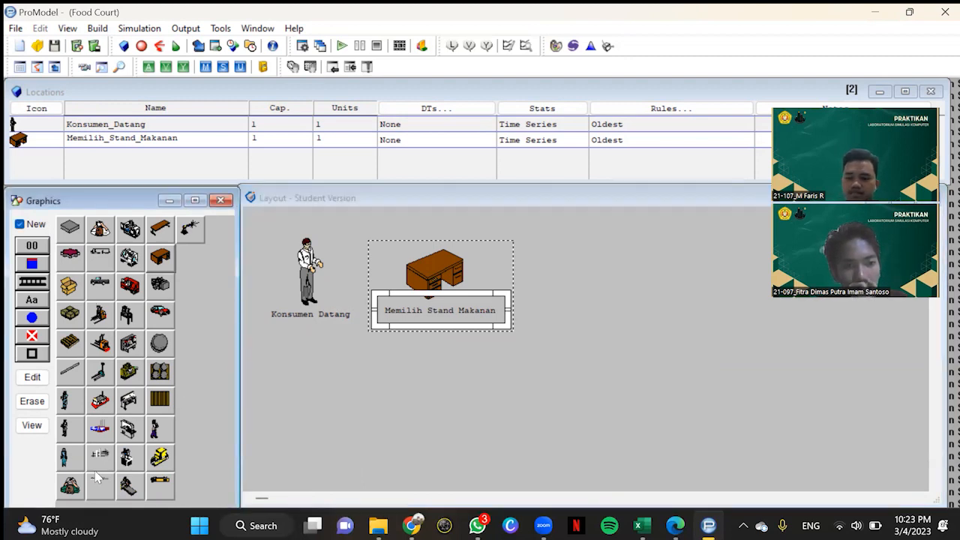
{"action": "left_click", "coordinate": [72, 488]}
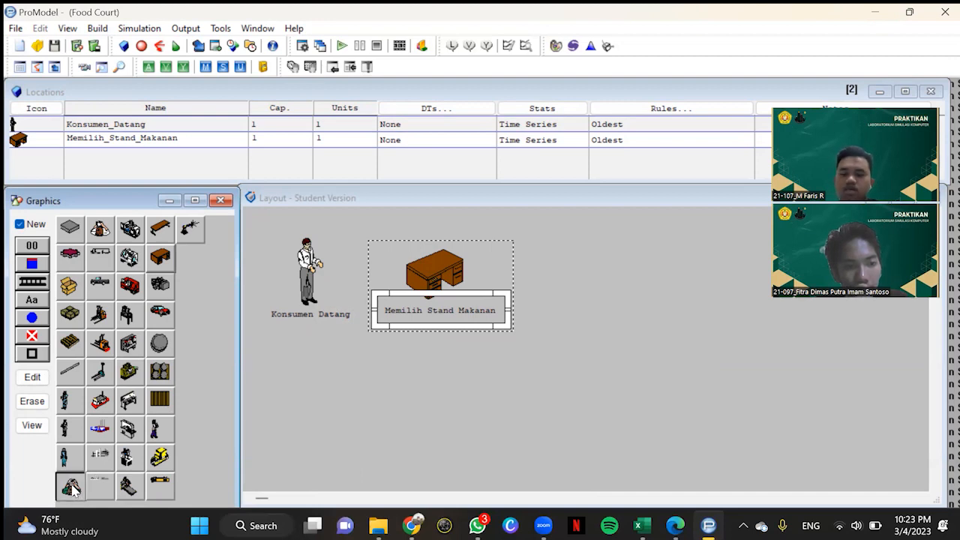
{"action": "left_click", "coordinate": [574, 269]}
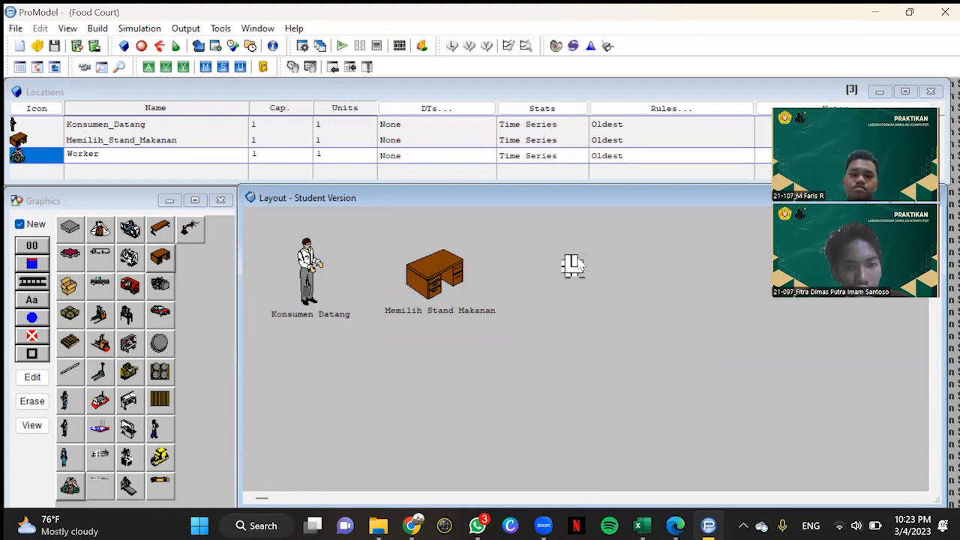
{"action": "mouse_move", "coordinate": [583, 279]}
{"action": "left_mouse_down"}
{"action": "mouse_move", "coordinate": [633, 322]}
{"action": "mouse_move", "coordinate": [568, 279]}
{"action": "mouse_move", "coordinate": [592, 286]}
{"action": "left_mouse_up"}
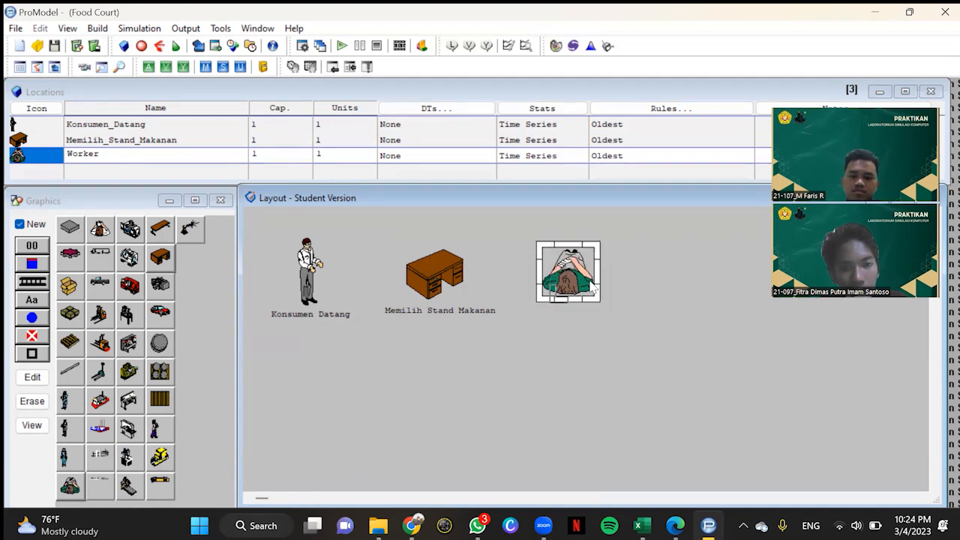
Step: Rename the worker location Pelayanan and place its name label just below the worker figure
{"action": "left_click", "coordinate": [36, 225]}
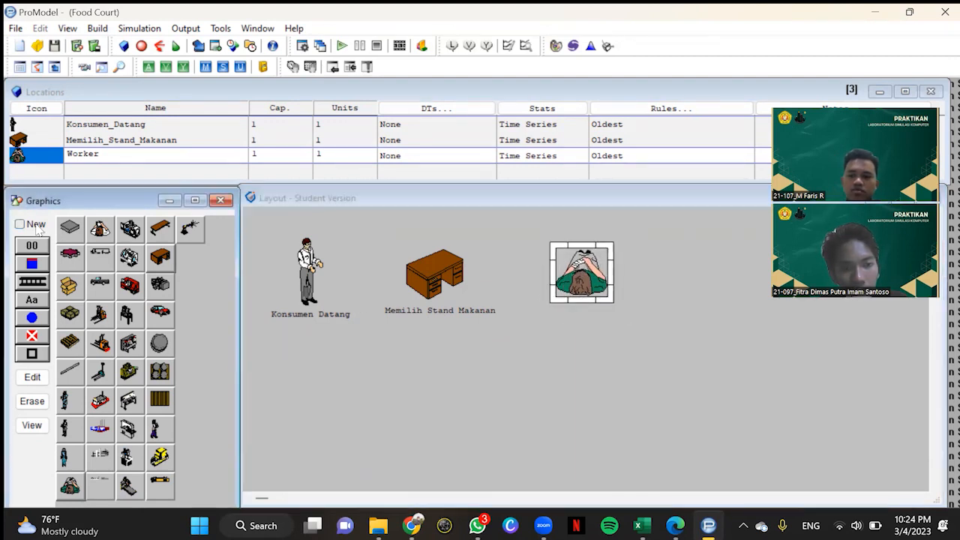
{"action": "left_click", "coordinate": [35, 296]}
{"action": "left_click", "coordinate": [581, 279]}
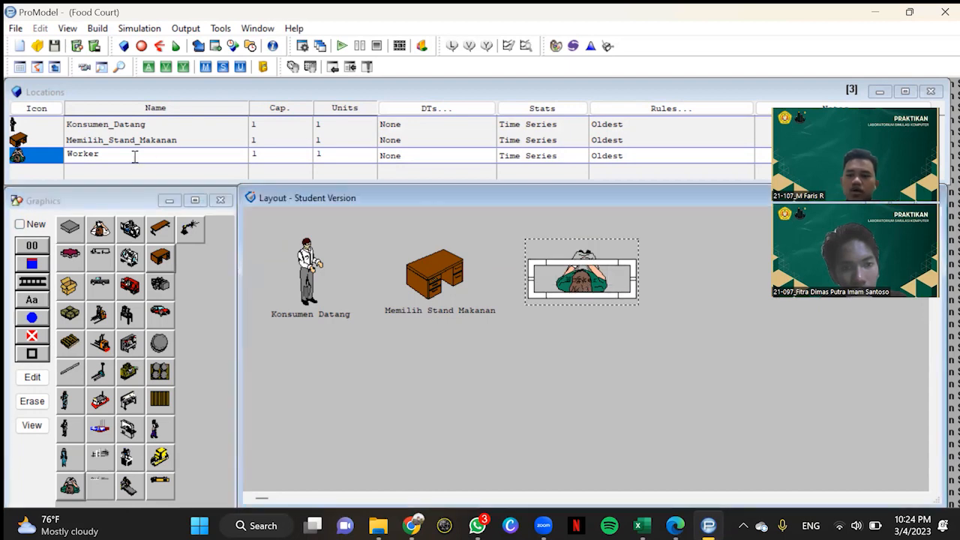
{"action": "left_click", "coordinate": [100, 155]}
{"action": "type", "text": "Pela"}
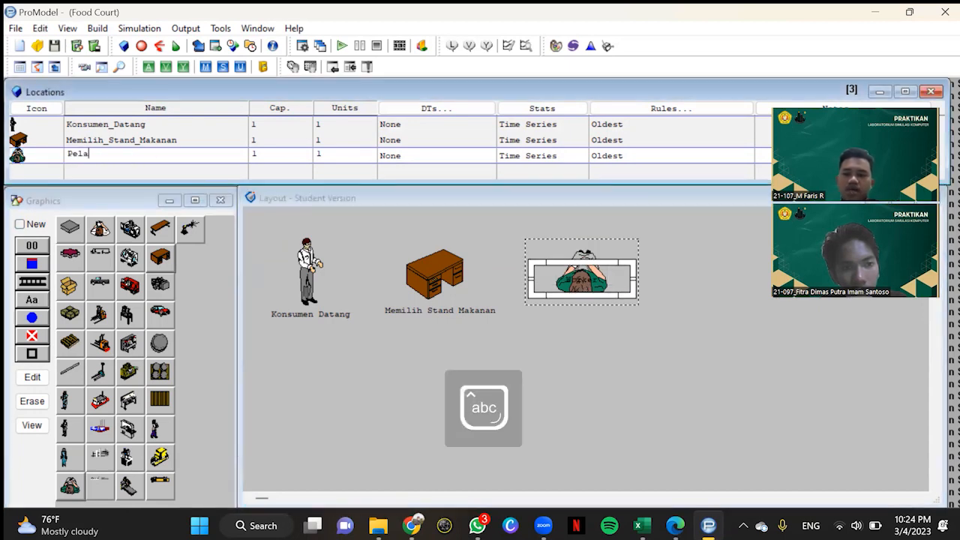
{"action": "type", "text": "yanan"}
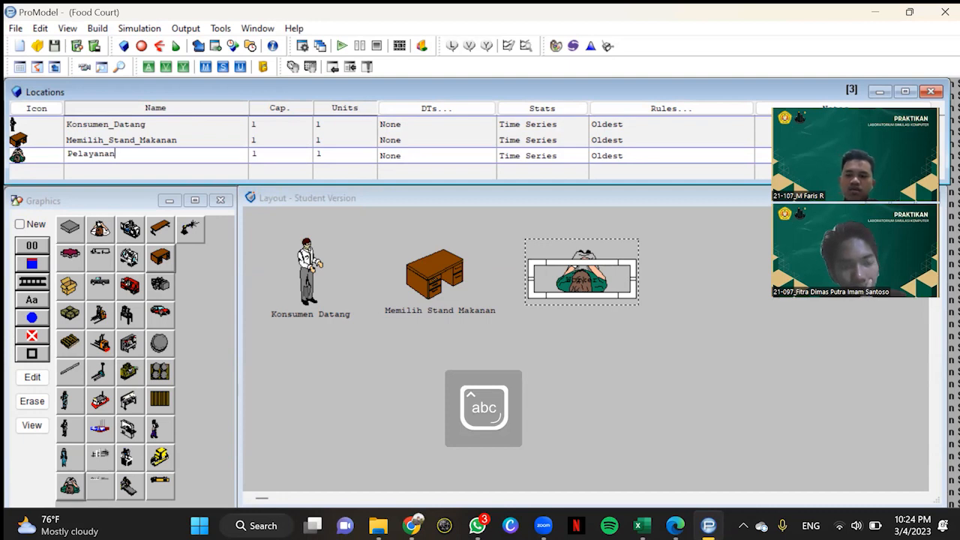
{"action": "left_click", "coordinate": [604, 356]}
{"action": "left_click_drag", "start_coordinate": [579, 281], "coordinate": [583, 312]}
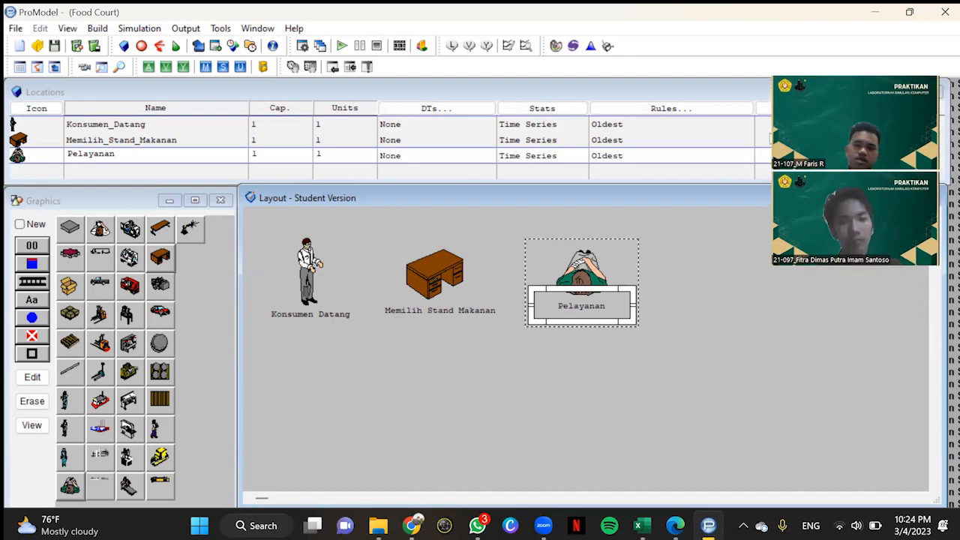
Step: Place a second worker graphic as a new location to the right of Pelayanan and enlarge it
{"action": "left_click", "coordinate": [20, 224]}
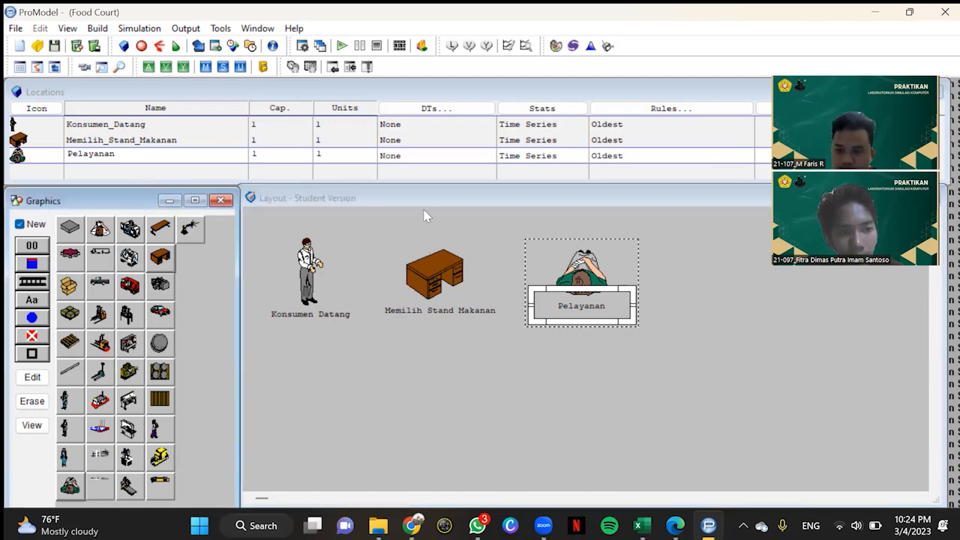
{"action": "left_click", "coordinate": [75, 492]}
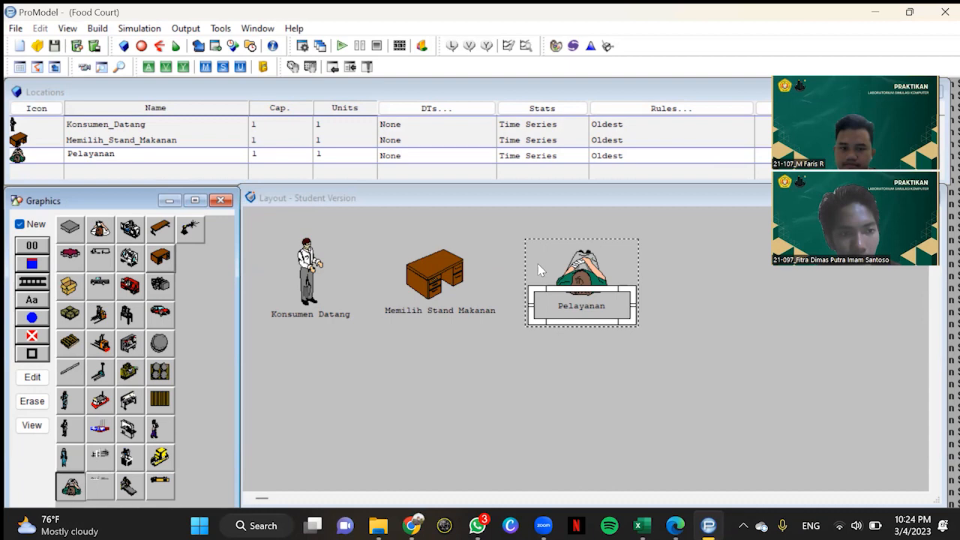
{"action": "left_click", "coordinate": [705, 267]}
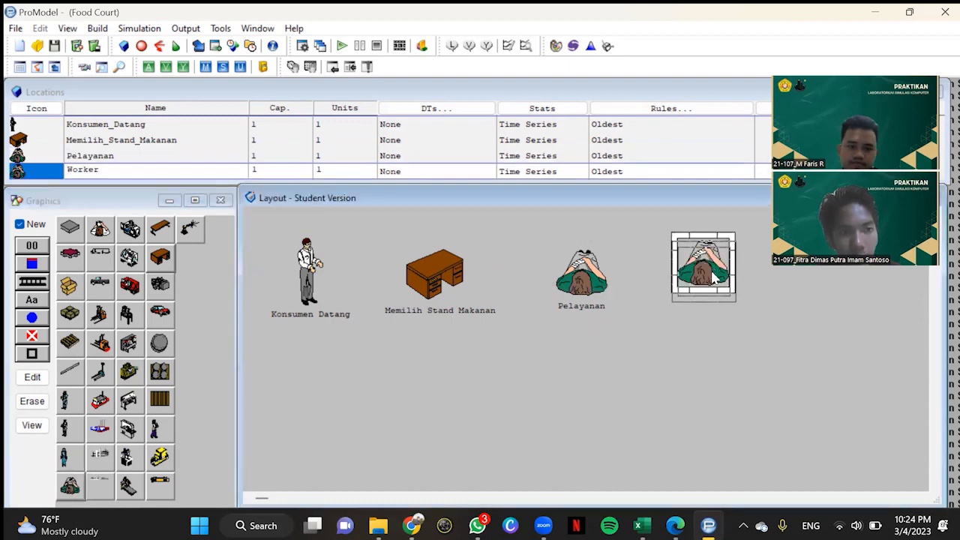
{"action": "left_click_drag", "start_coordinate": [726, 304], "coordinate": [744, 309]}
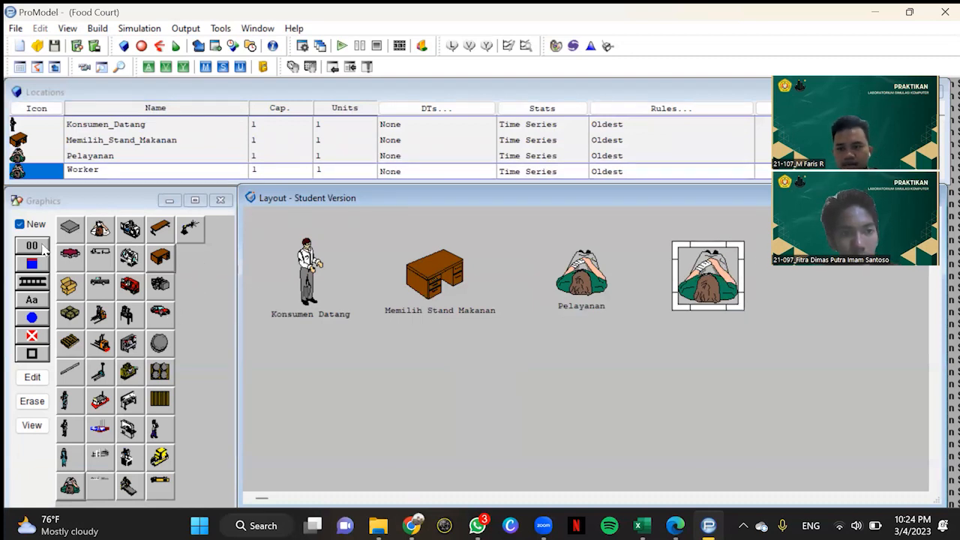
Step: Add a name label to the second worker location and rename the location Pembayaran
{"action": "left_click", "coordinate": [19, 224]}
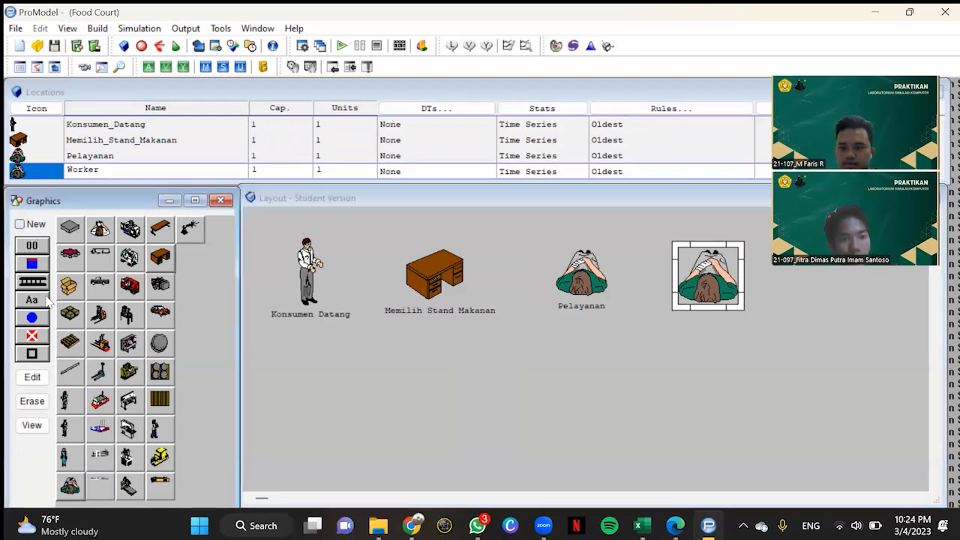
{"action": "left_click", "coordinate": [38, 300]}
{"action": "left_click", "coordinate": [714, 304]}
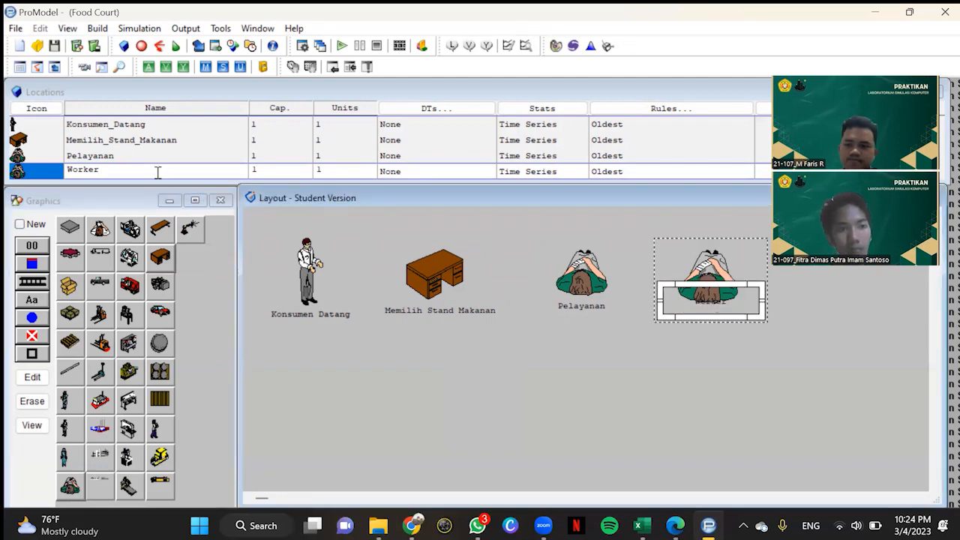
{"action": "left_click", "coordinate": [134, 170]}
{"action": "type", "text": "o"}
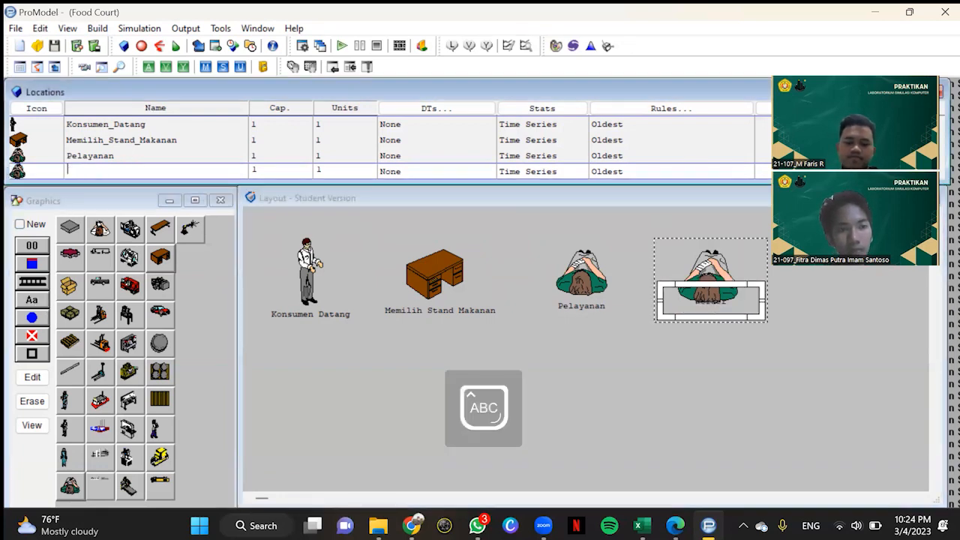
{"action": "type", "text": "P"}
{"action": "key", "text": "Caps_Lock"}
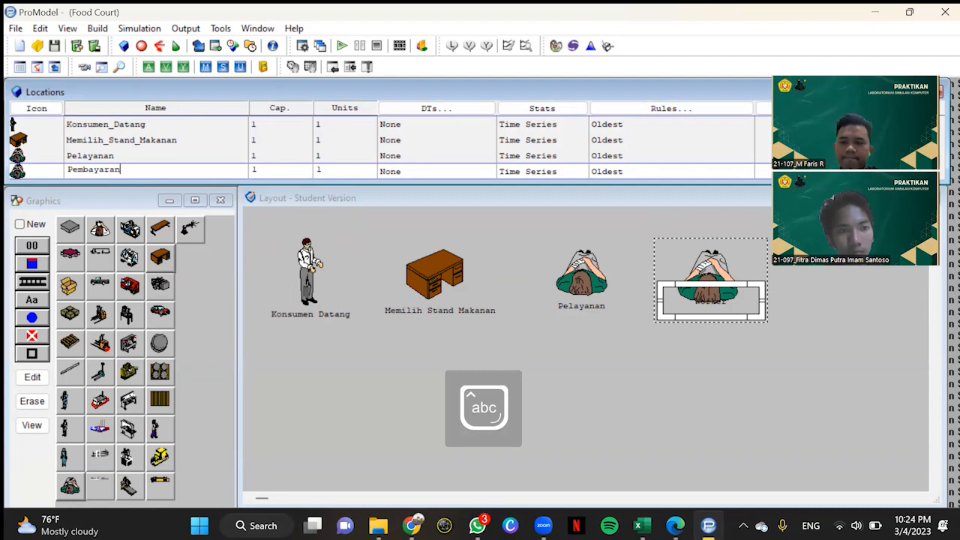
Step: Move the Pembayaran label below its worker figure and shift both figure and label slightly to the right
{"action": "left_click", "coordinate": [709, 327]}
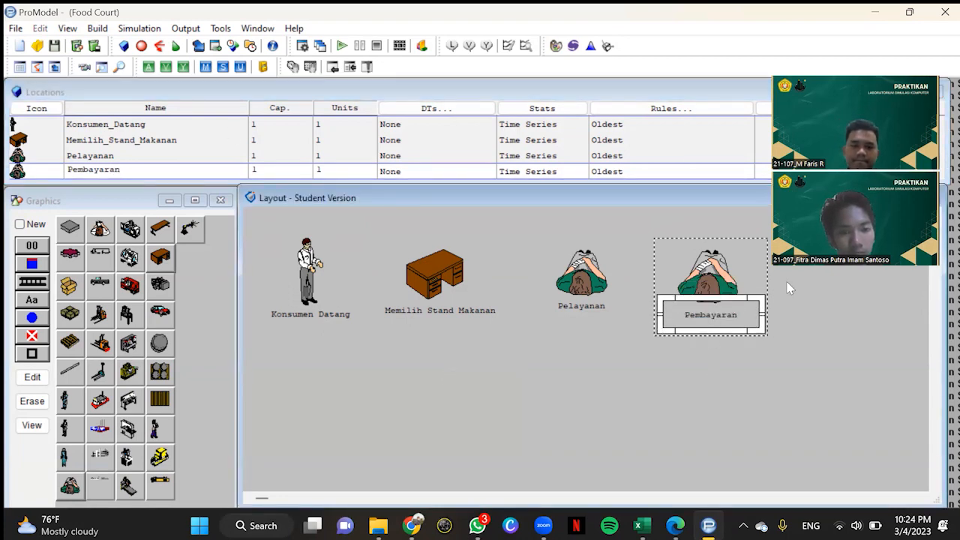
{"action": "left_click_drag", "start_coordinate": [703, 272], "coordinate": [713, 272]}
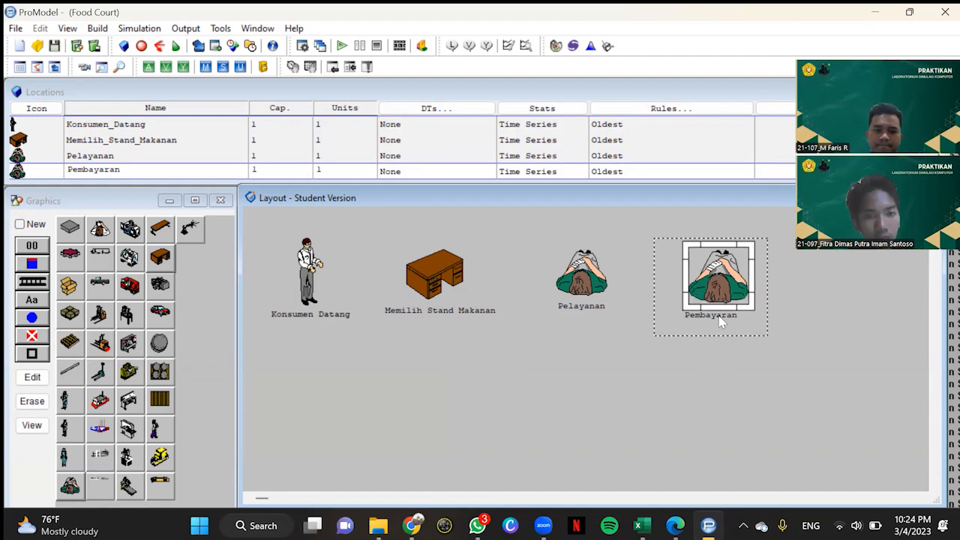
{"action": "left_click_drag", "start_coordinate": [724, 327], "coordinate": [736, 329]}
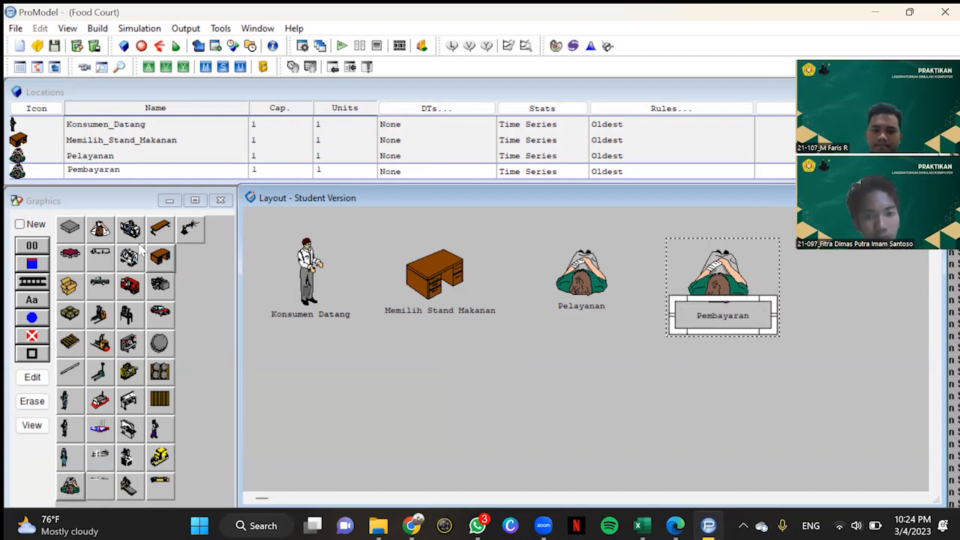
Step: Place a table graphic as a new location below Pembayaran and enlarge it
{"action": "left_click", "coordinate": [27, 230]}
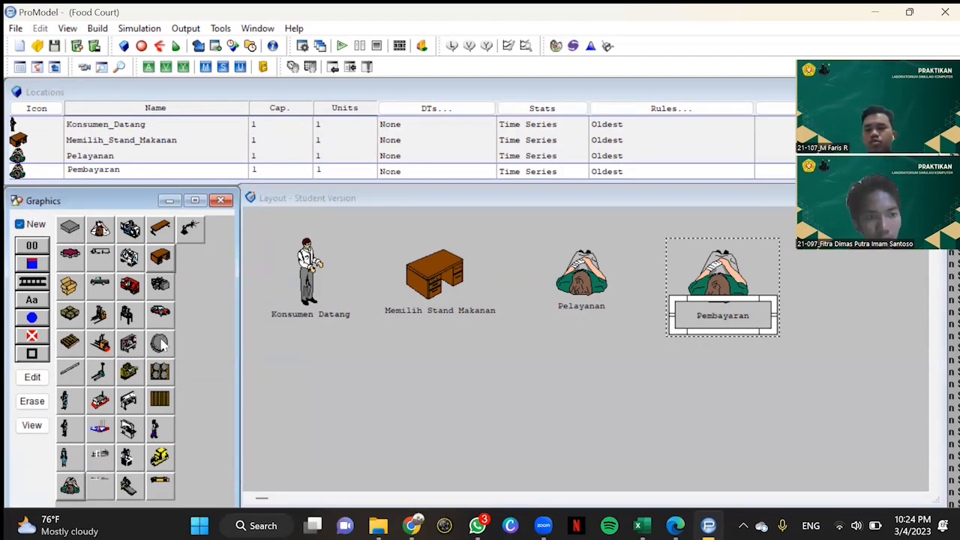
{"action": "left_click", "coordinate": [157, 233]}
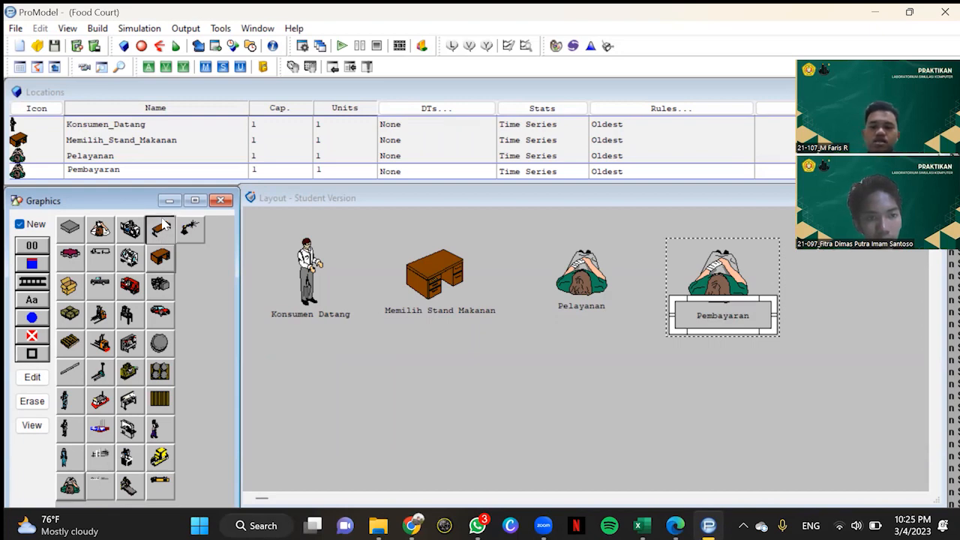
{"action": "left_click", "coordinate": [716, 393]}
{"action": "mouse_move", "coordinate": [728, 405]}
{"action": "left_mouse_down"}
{"action": "mouse_move", "coordinate": [786, 438]}
{"action": "mouse_move", "coordinate": [769, 437]}
{"action": "mouse_move", "coordinate": [733, 391]}
{"action": "mouse_move", "coordinate": [759, 424]}
{"action": "mouse_move", "coordinate": [743, 401]}
{"action": "left_mouse_up"}
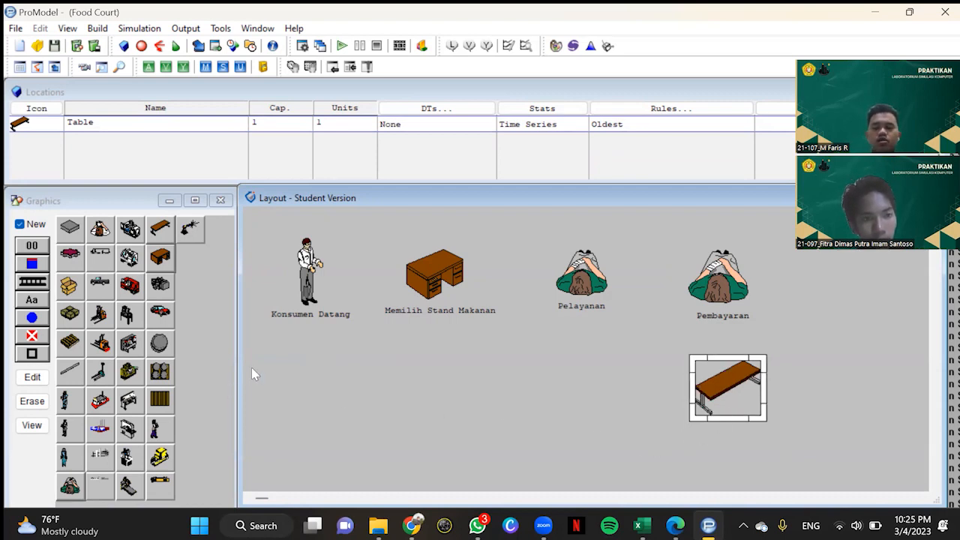
Step: Rename the table location Memilih_No_Meja and place its name label below the table graphic
{"action": "left_click", "coordinate": [35, 225]}
{"action": "left_click", "coordinate": [33, 301]}
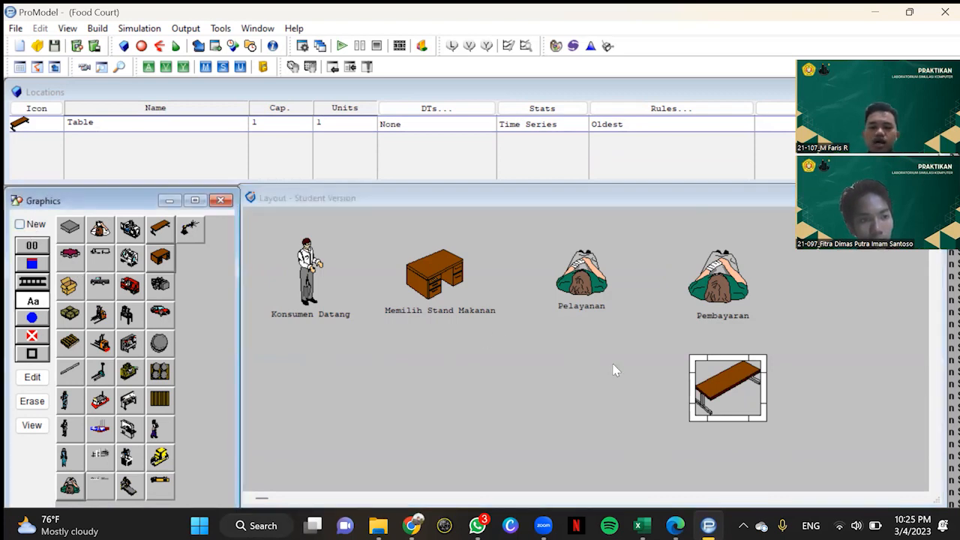
{"action": "left_click", "coordinate": [724, 407]}
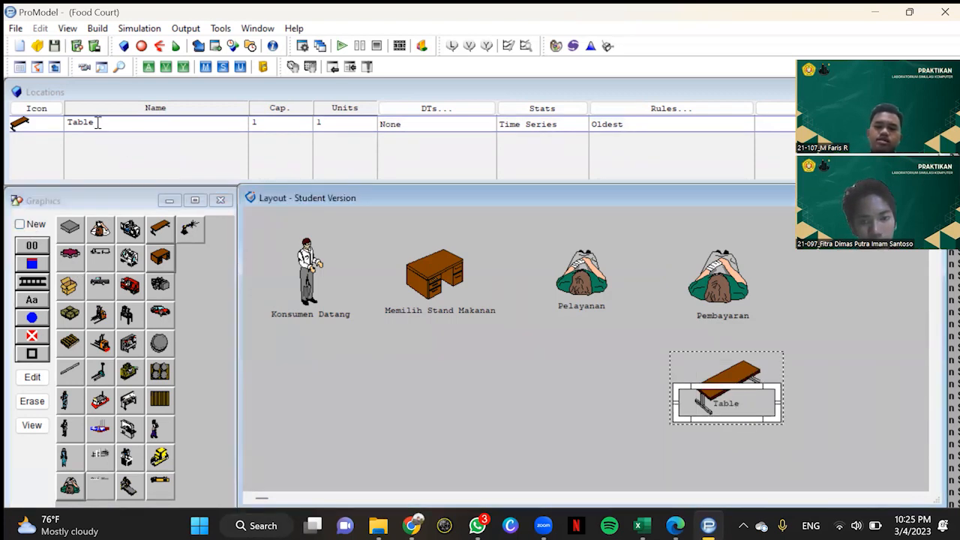
{"action": "left_click", "coordinate": [11, 141]}
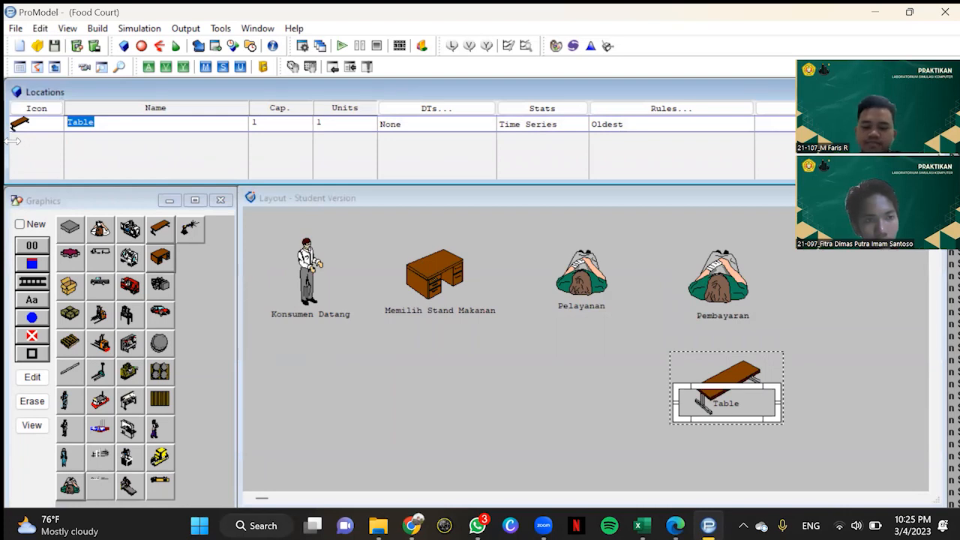
{"action": "type", "text": "Memilih_"}
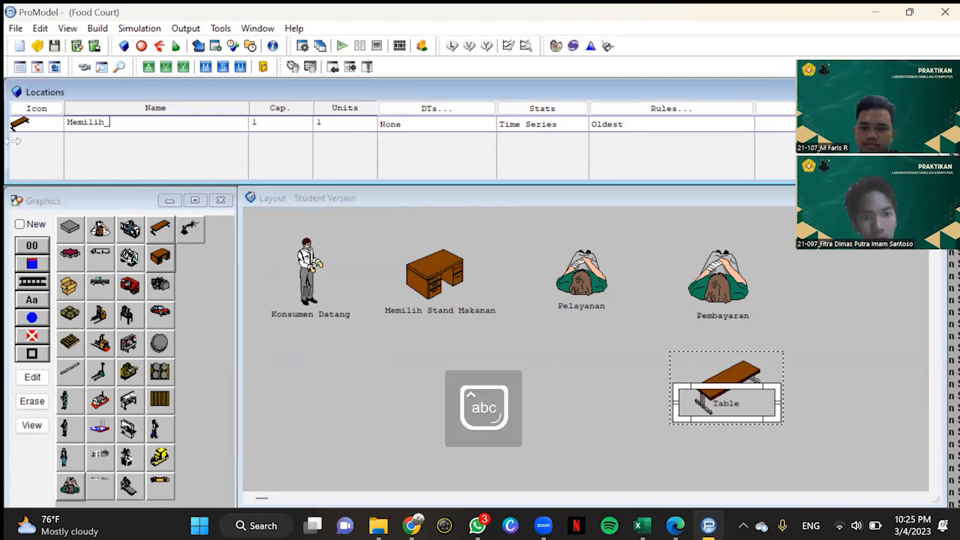
{"action": "type", "text": "N"}
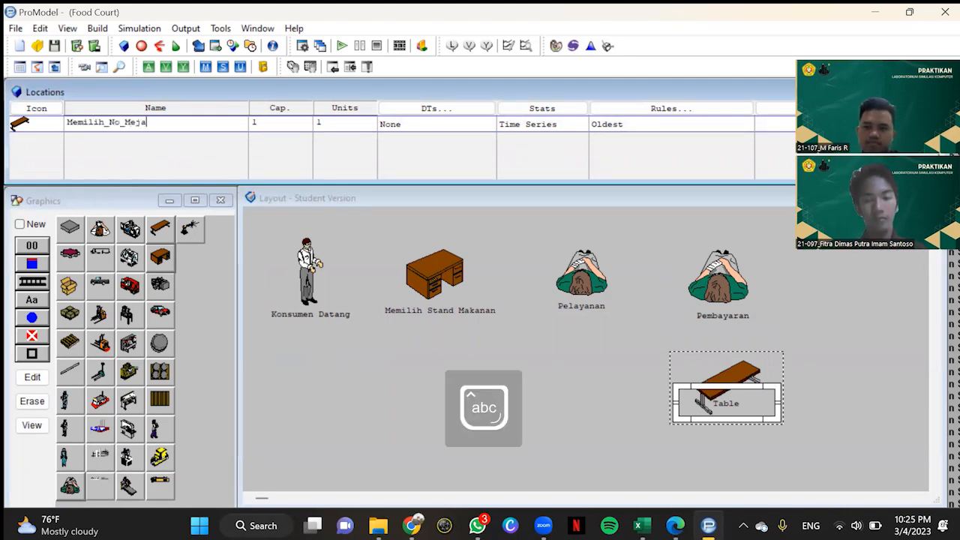
{"action": "type", "text": "o_Meja"}
{"action": "left_click", "coordinate": [678, 438]}
{"action": "left_click_drag", "start_coordinate": [739, 413], "coordinate": [739, 433]}
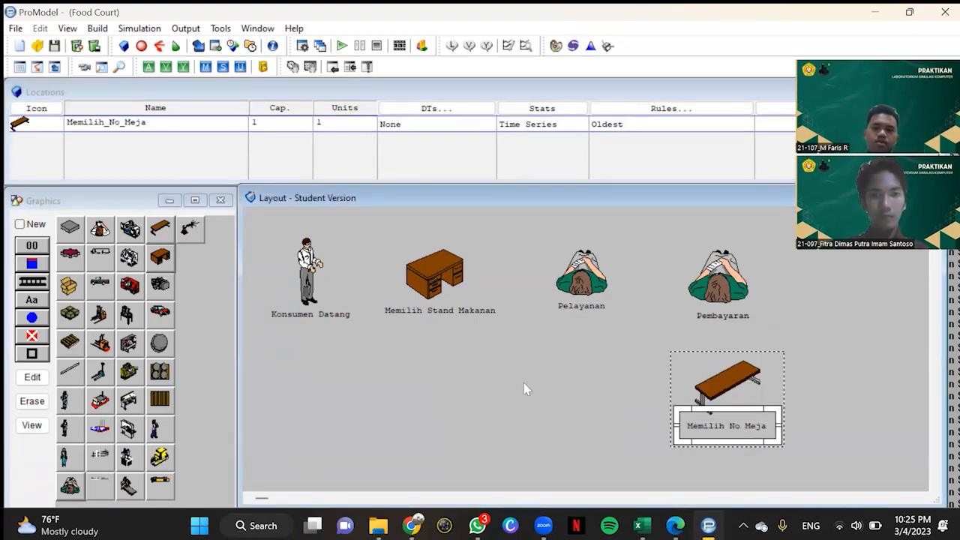
Step: Place another table graphic as a new location to the left of Memilih_No_Meja and enlarge it
{"action": "left_click", "coordinate": [33, 225]}
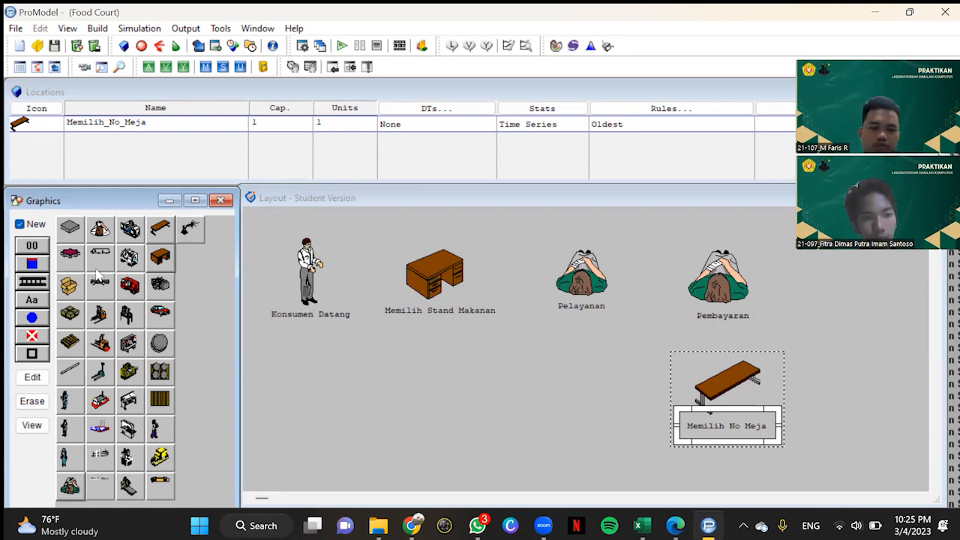
{"action": "left_click", "coordinate": [156, 235]}
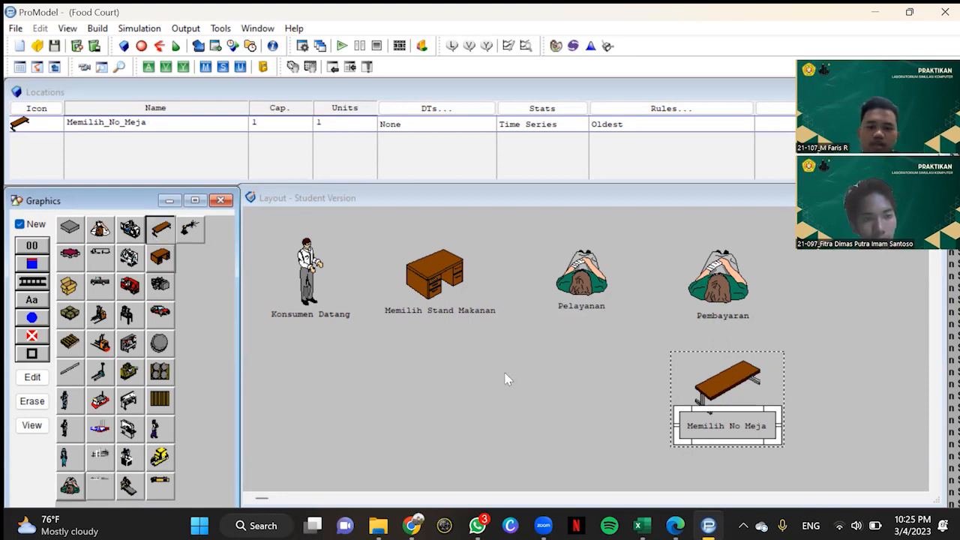
{"action": "left_click", "coordinate": [576, 374]}
{"action": "left_click_drag", "start_coordinate": [585, 368], "coordinate": [607, 384]}
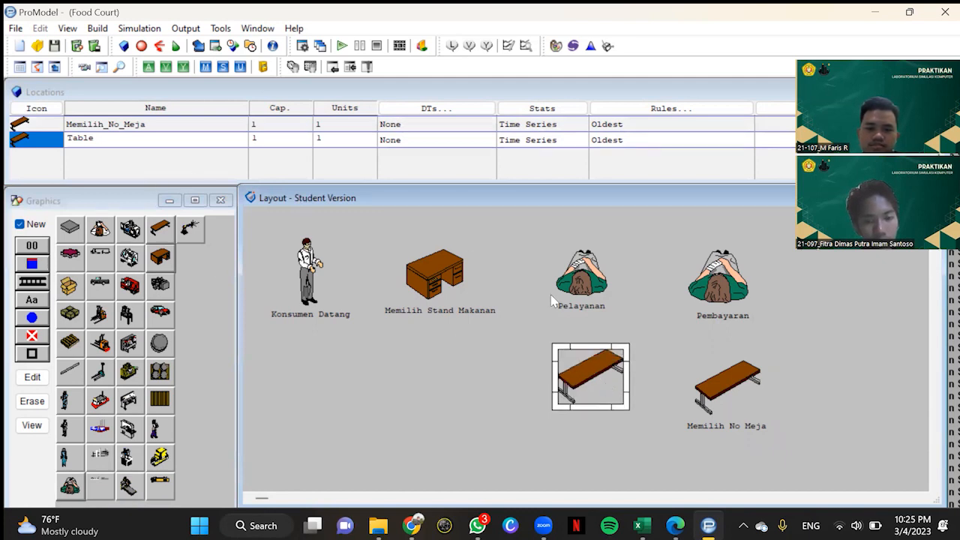
Step: Rename the new table location Menunggu_Makanan_Datang and place its name label below the table graphic, wide enough for the full name
{"action": "left_click", "coordinate": [20, 225]}
{"action": "left_click", "coordinate": [42, 300]}
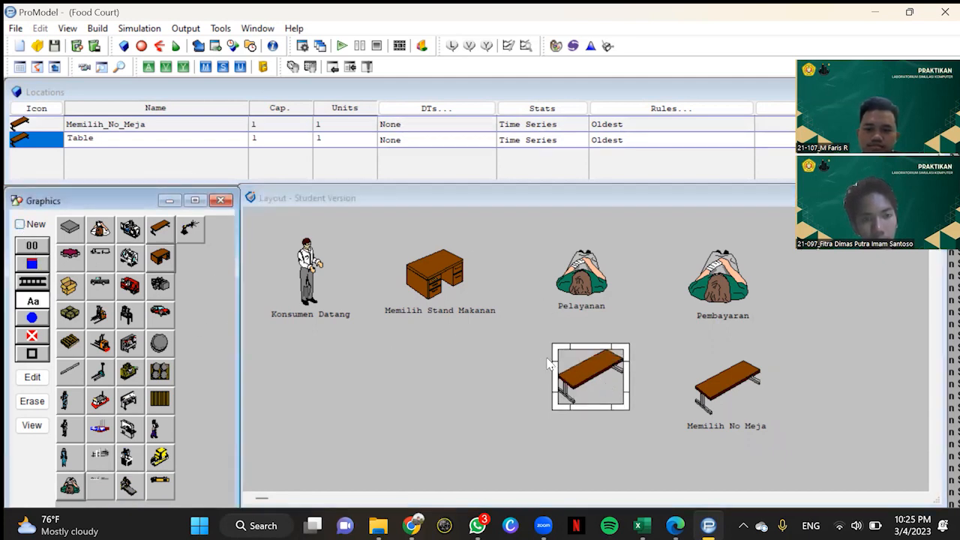
{"action": "left_click", "coordinate": [588, 392]}
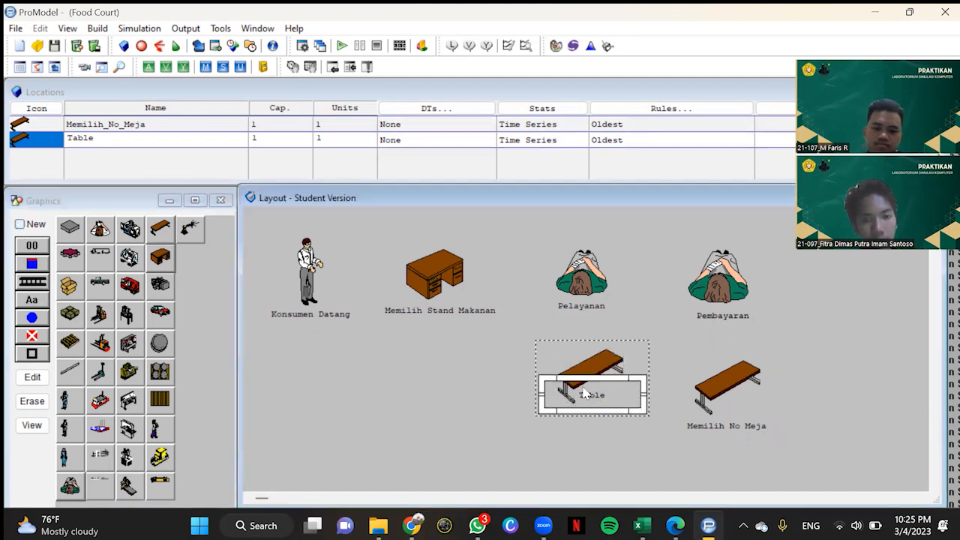
{"action": "left_click", "coordinate": [113, 139]}
{"action": "type", "text": "Menung"}
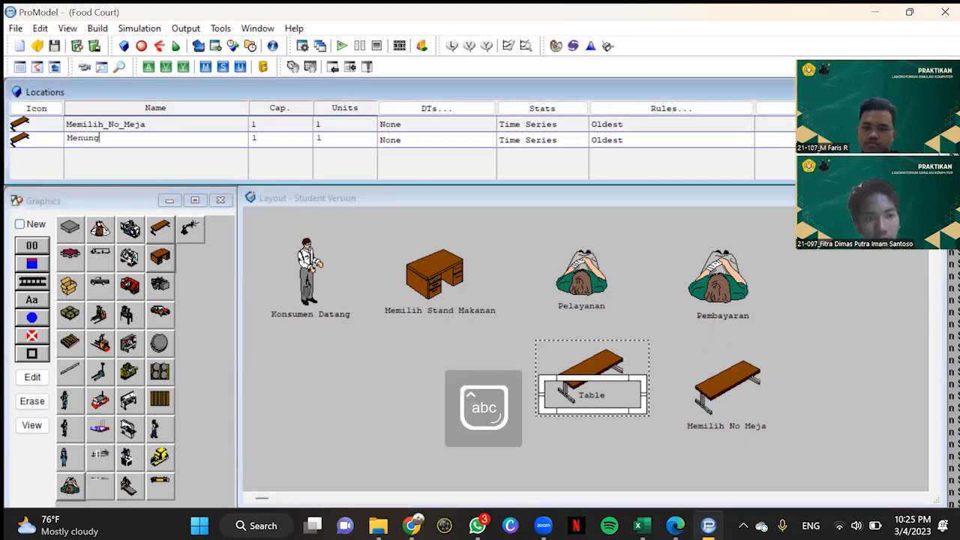
{"action": "type", "text": "gu_Makanan_Datang"}
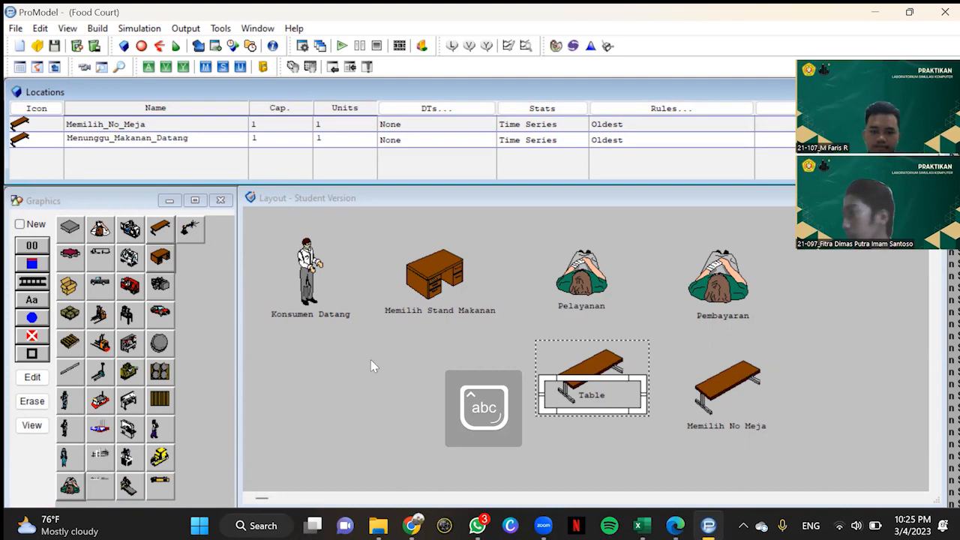
{"action": "left_click", "coordinate": [608, 440]}
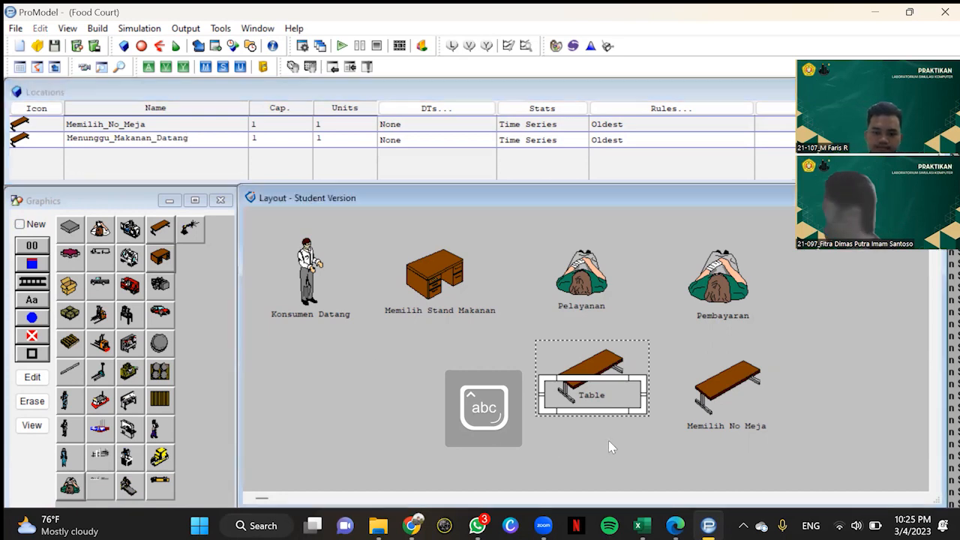
{"action": "left_click_drag", "start_coordinate": [595, 393], "coordinate": [567, 421]}
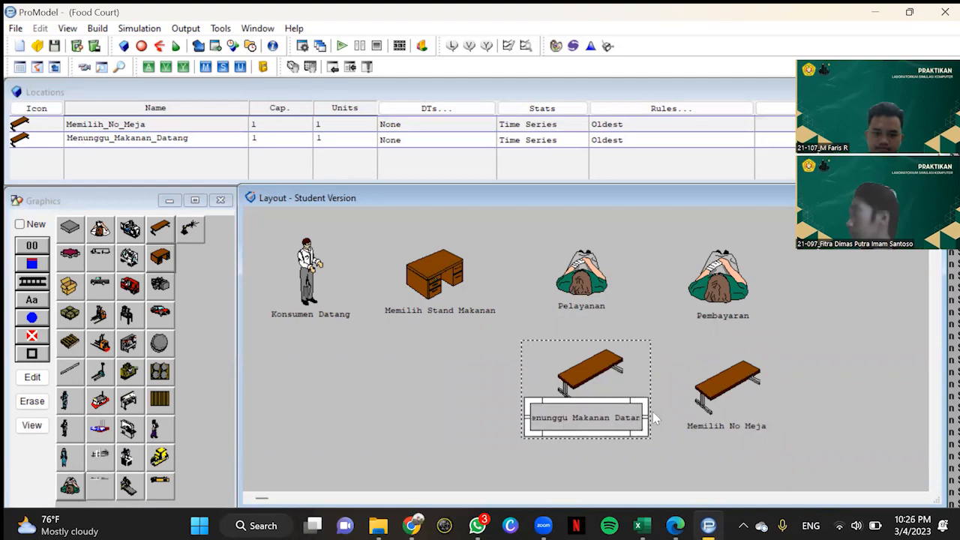
{"action": "left_click_drag", "start_coordinate": [646, 415], "coordinate": [607, 425]}
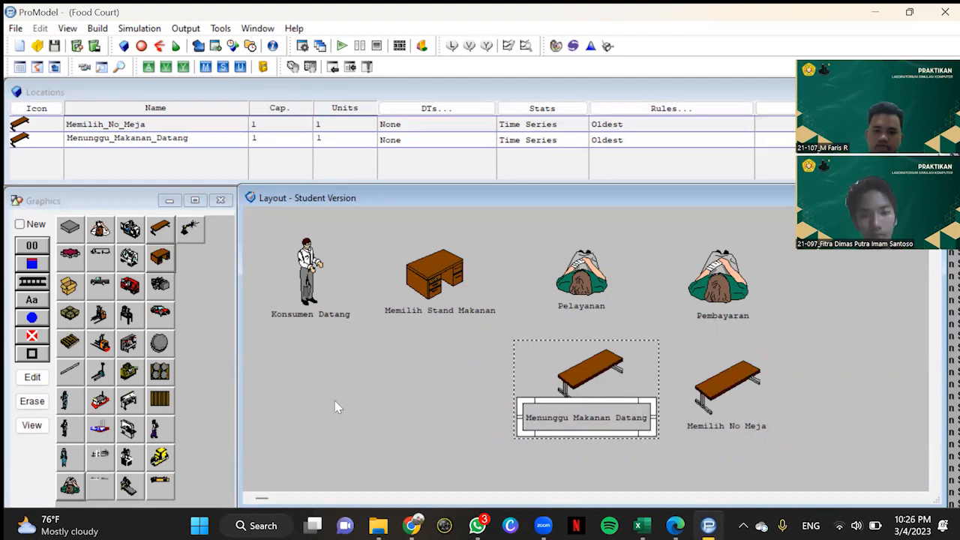
Step: Place a barrel pallet graphic as a new location below Memilih Stand Makanan and enlarge it
{"action": "left_click", "coordinate": [20, 224]}
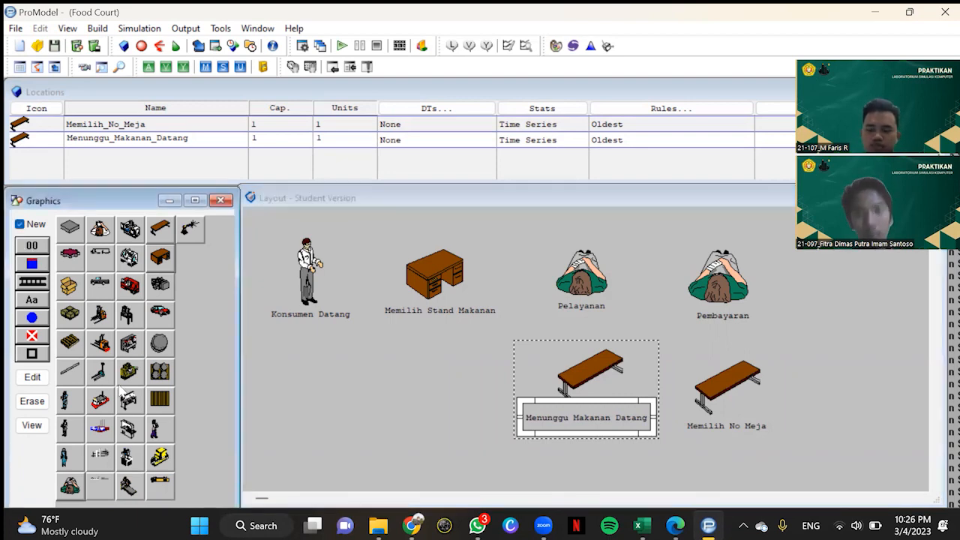
{"action": "left_click", "coordinate": [160, 371]}
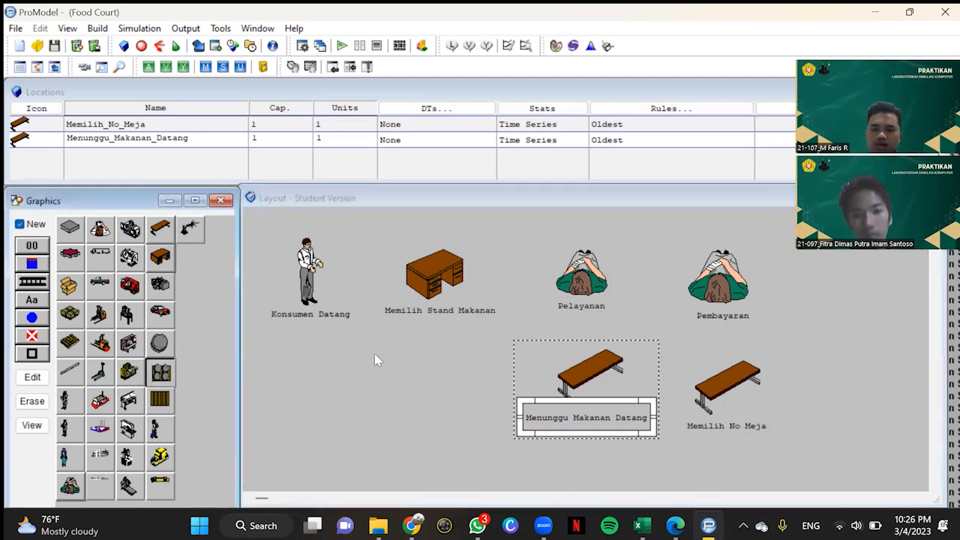
{"action": "left_click", "coordinate": [417, 366]}
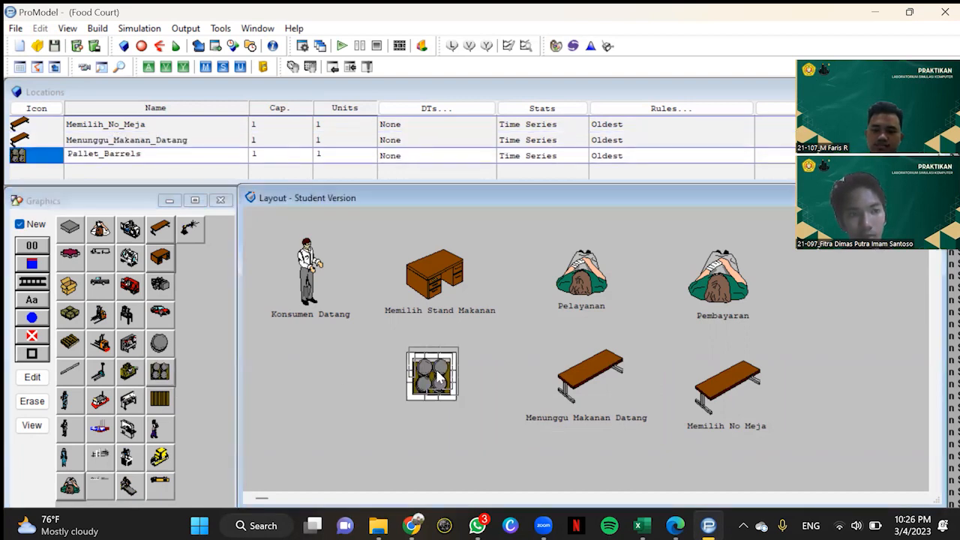
{"action": "mouse_move", "coordinate": [457, 398]}
{"action": "left_mouse_down"}
{"action": "mouse_move", "coordinate": [478, 412]}
{"action": "mouse_move", "coordinate": [452, 390]}
{"action": "left_mouse_up"}
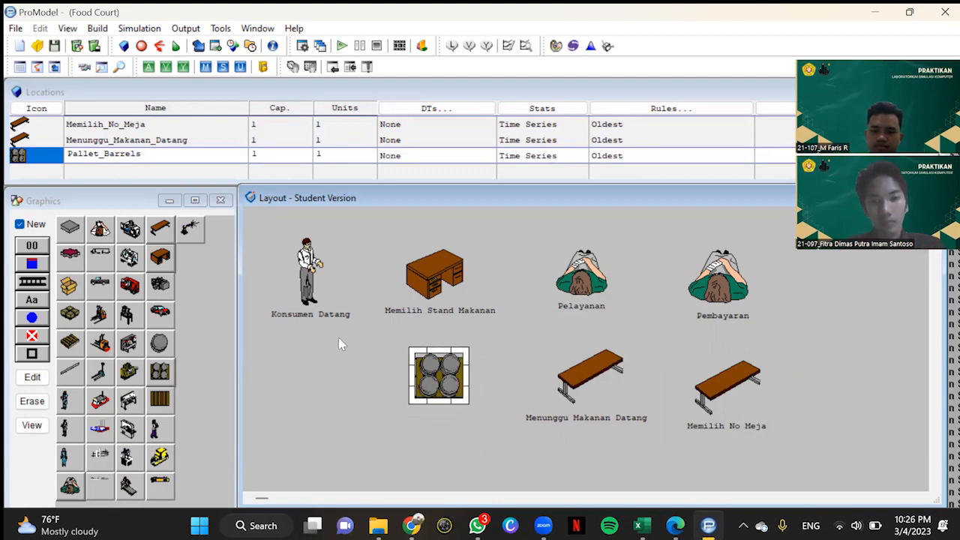
Step: Rename the barrel pallet location Makanan_Datang and place its name label below the graphic
{"action": "left_click", "coordinate": [19, 223]}
{"action": "left_click", "coordinate": [41, 304]}
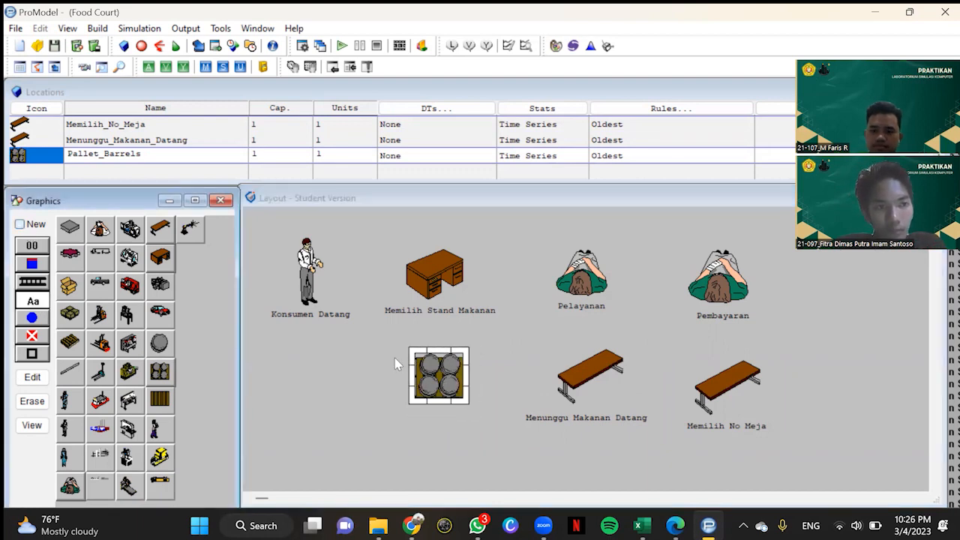
{"action": "left_click", "coordinate": [432, 383]}
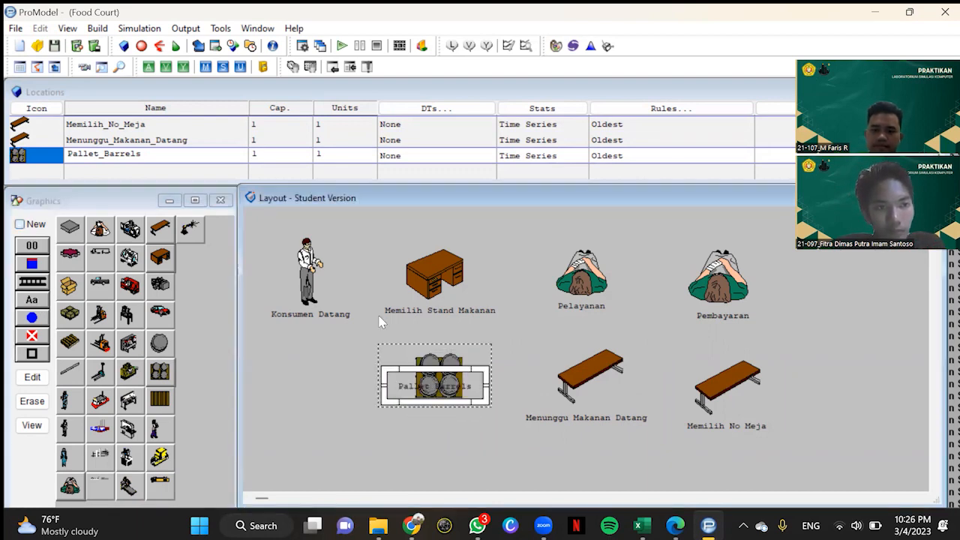
{"action": "left_click", "coordinate": [214, 155]}
{"action": "type", "text": "Makanan"}
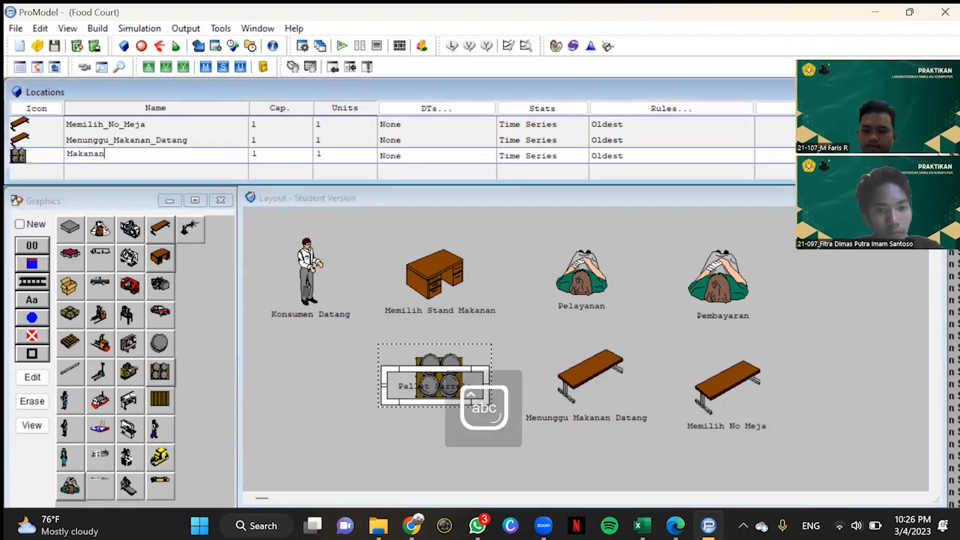
{"action": "type", "text": "_Datang"}
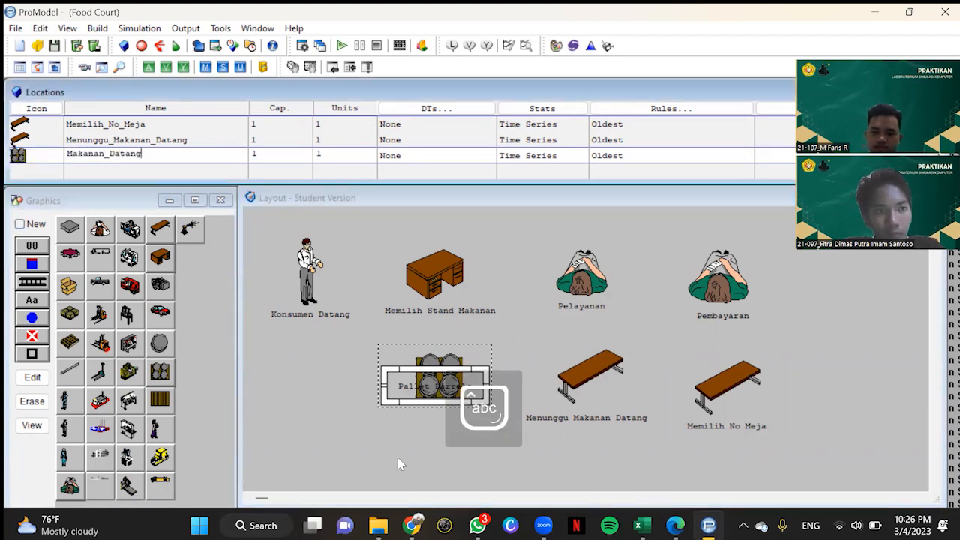
{"action": "left_click", "coordinate": [402, 426]}
{"action": "left_click_drag", "start_coordinate": [432, 376], "coordinate": [423, 413]}
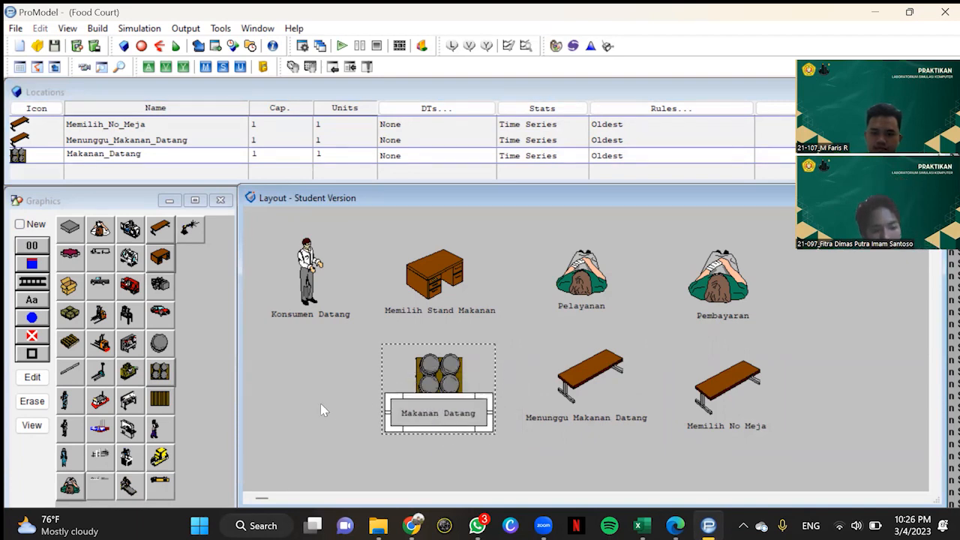
Step: Place the white-shirted inspector graphic as a new location below Konsumen Datang and enlarge it
{"action": "left_click", "coordinate": [20, 224]}
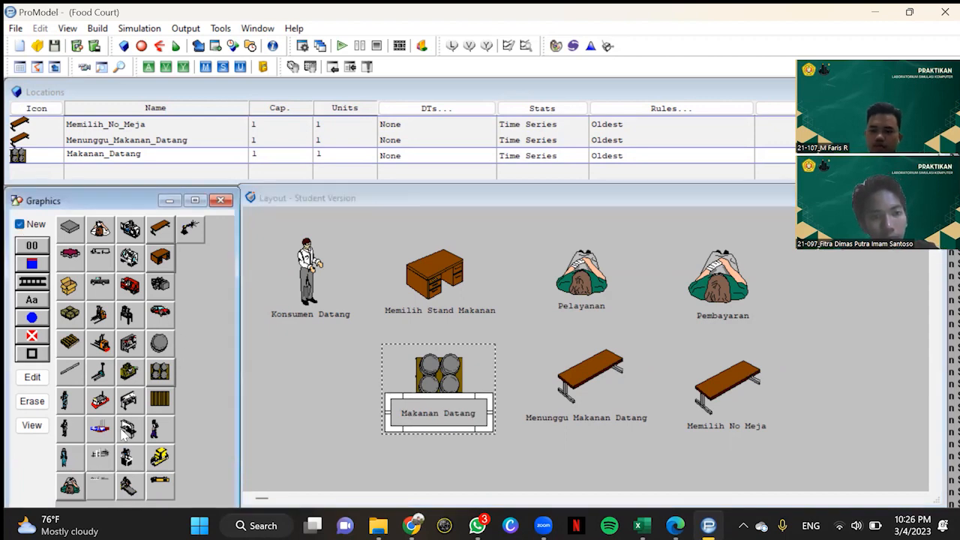
{"action": "left_click", "coordinate": [100, 454]}
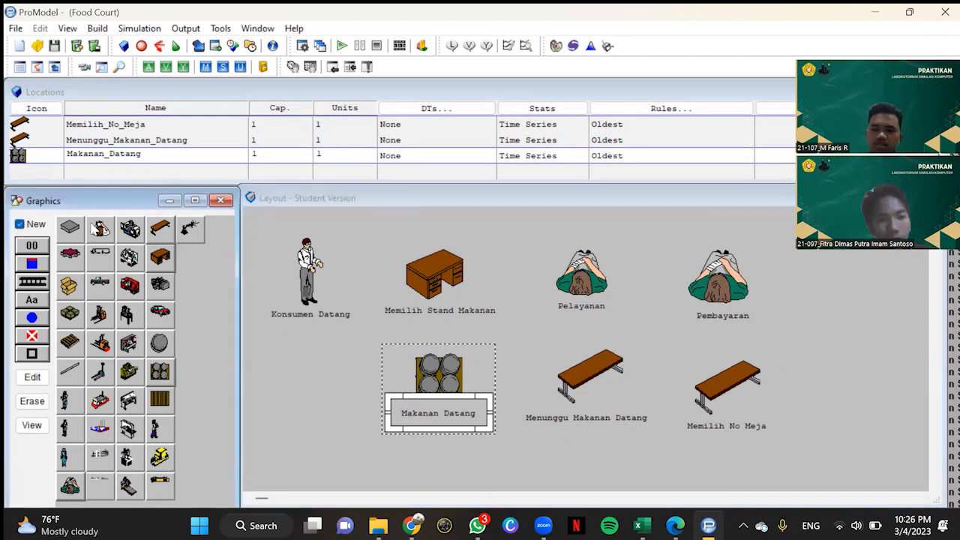
{"action": "left_click", "coordinate": [296, 367]}
{"action": "left_click_drag", "start_coordinate": [302, 373], "coordinate": [351, 408]}
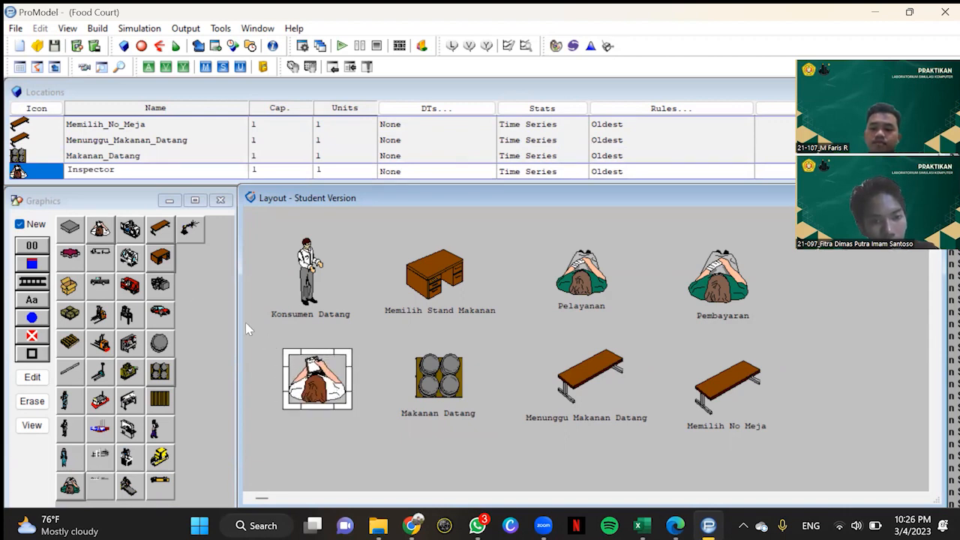
Step: Rename the inspector location Inspeksi and place its name label below the figure
{"action": "left_click", "coordinate": [19, 224]}
{"action": "left_click", "coordinate": [32, 300]}
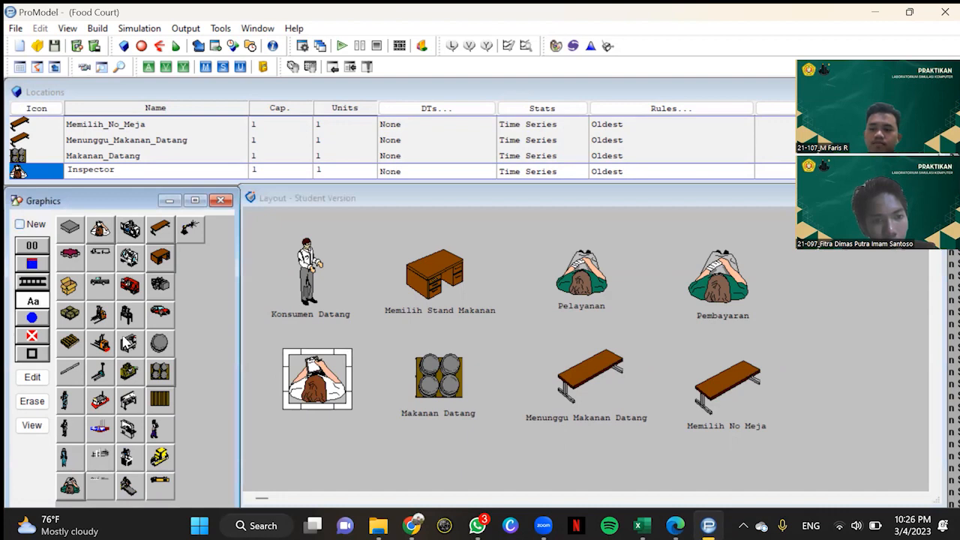
{"action": "left_click", "coordinate": [330, 398]}
{"action": "left_click", "coordinate": [187, 172]}
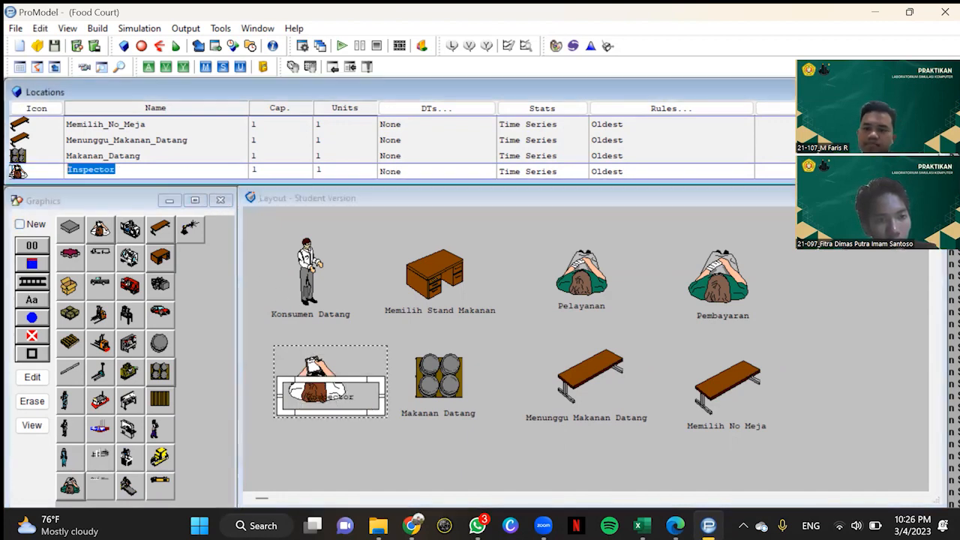
{"action": "type", "text": "In"}
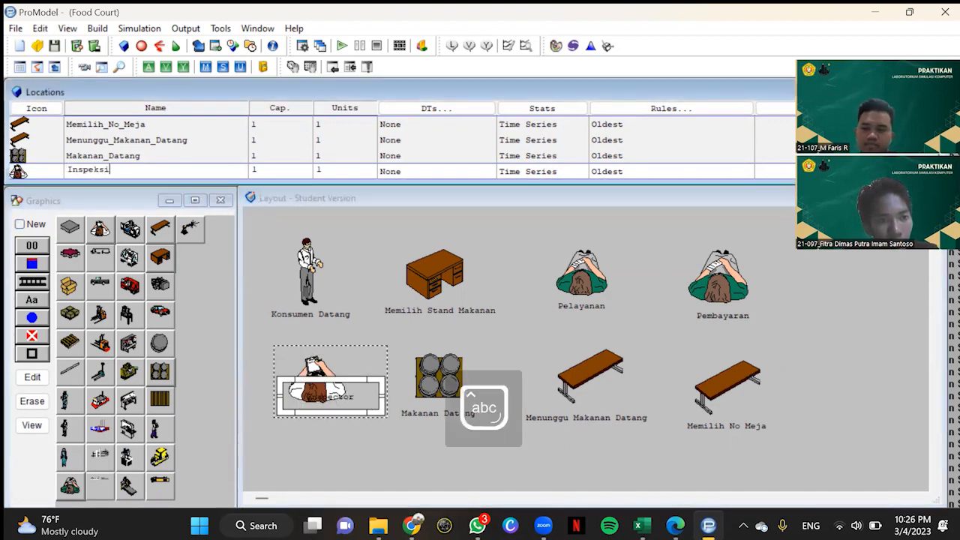
{"action": "left_click", "coordinate": [338, 462]}
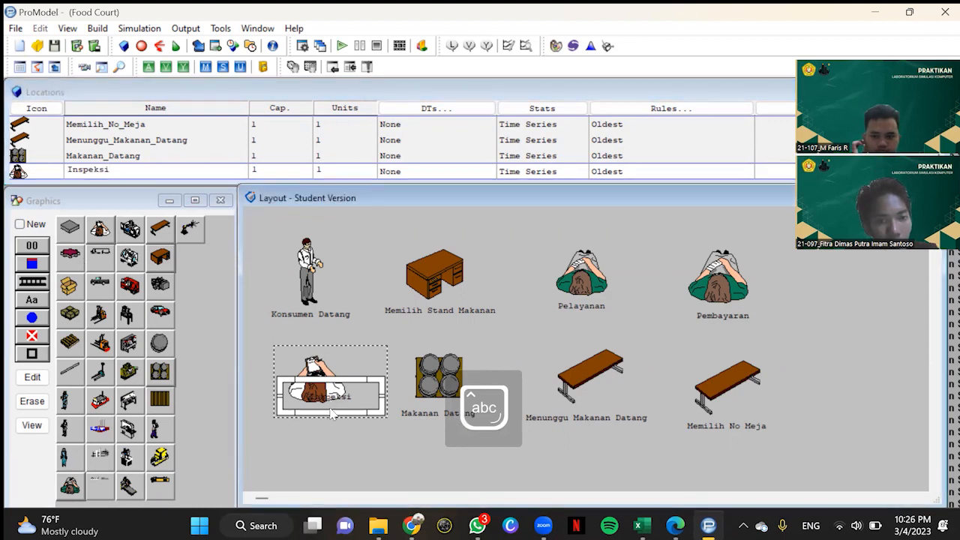
{"action": "mouse_move", "coordinate": [332, 400]}
{"action": "left_mouse_down"}
{"action": "mouse_move", "coordinate": [335, 419]}
{"action": "mouse_move", "coordinate": [323, 415]}
{"action": "left_mouse_up"}
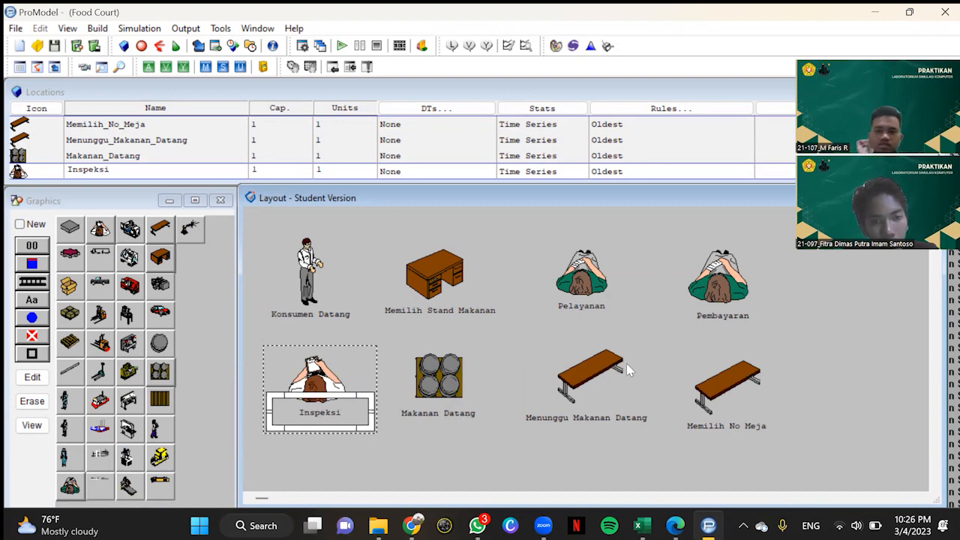
Step: Create a new entity with the standing operator graphic and flip the figure horizontally
{"action": "left_click", "coordinate": [98, 29]}
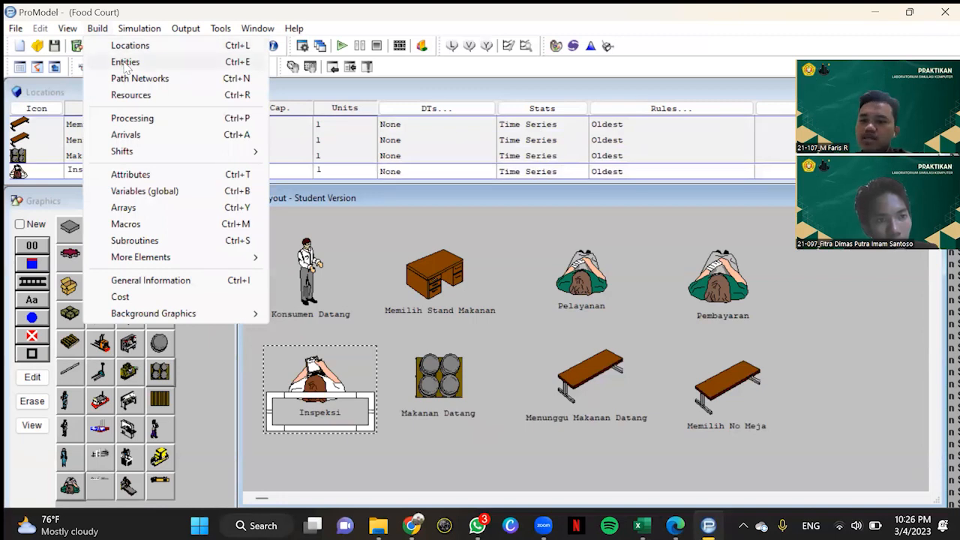
{"action": "left_click", "coordinate": [126, 63]}
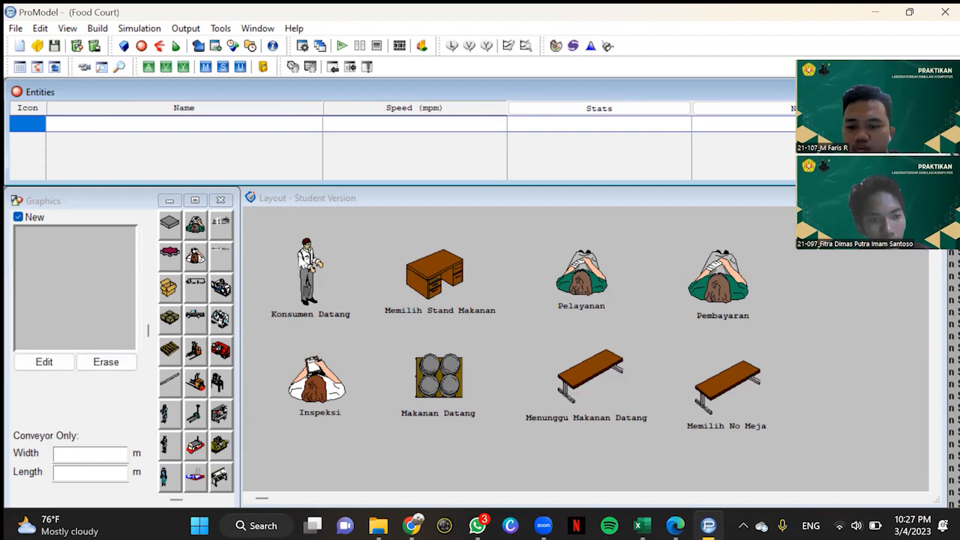
{"action": "left_click", "coordinate": [163, 450]}
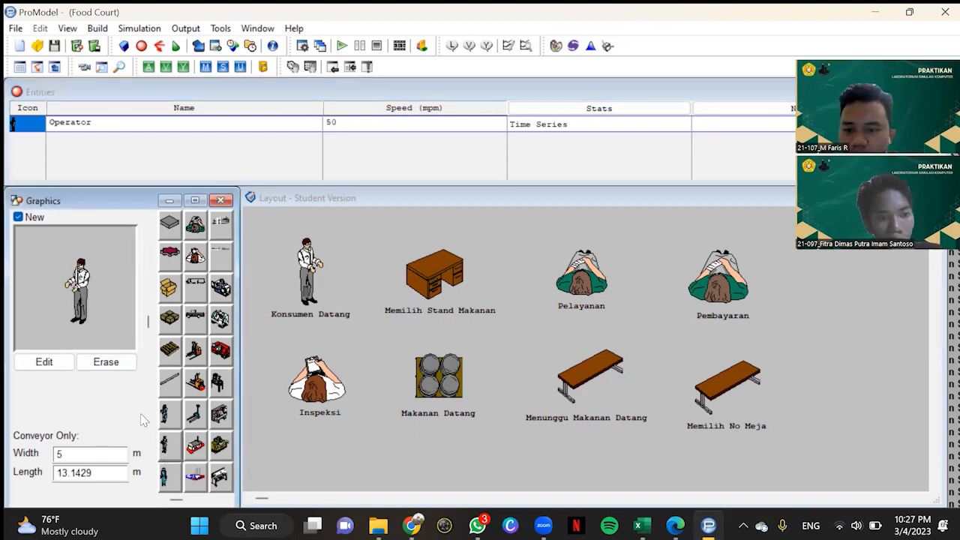
{"action": "left_click", "coordinate": [63, 364]}
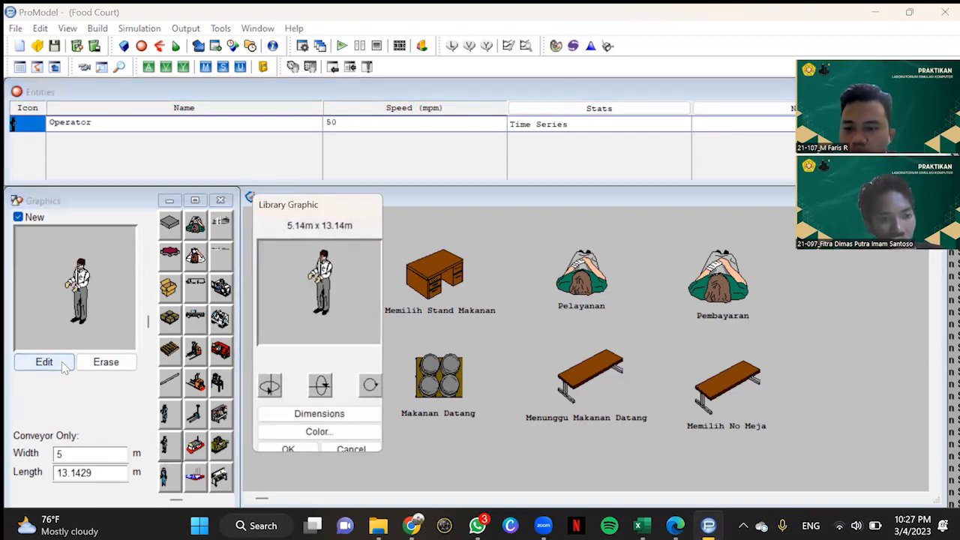
{"action": "left_click", "coordinate": [263, 396]}
{"action": "left_click", "coordinate": [290, 450]}
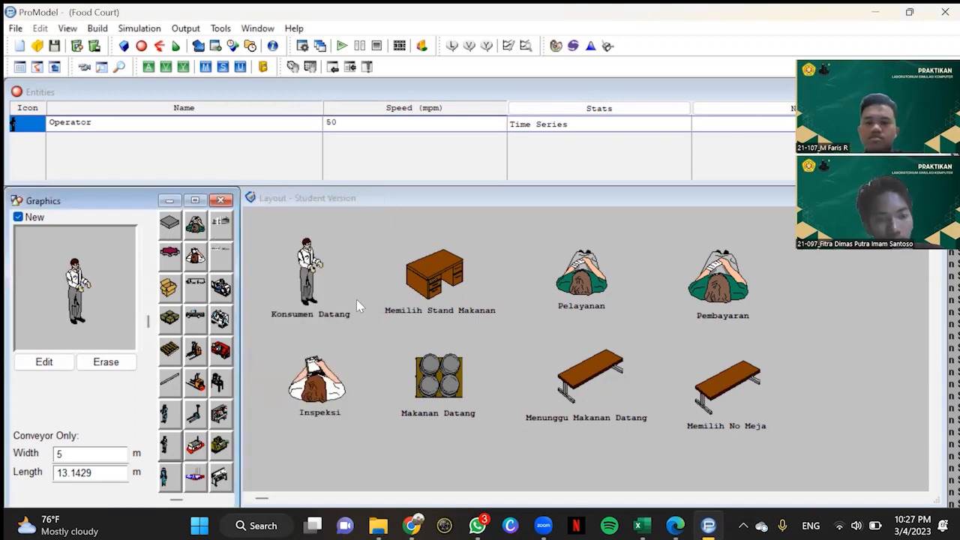
Step: Rename the operator entity Konsumen
{"action": "left_click", "coordinate": [102, 122]}
{"action": "left_click", "coordinate": [102, 122]}
{"action": "type", "text": "J"}
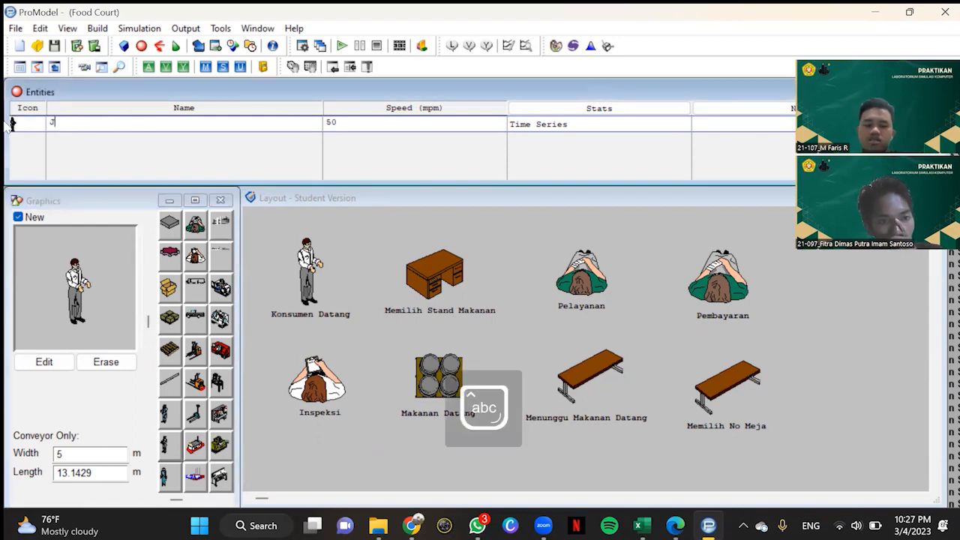
{"action": "key", "text": "BackSpace"}
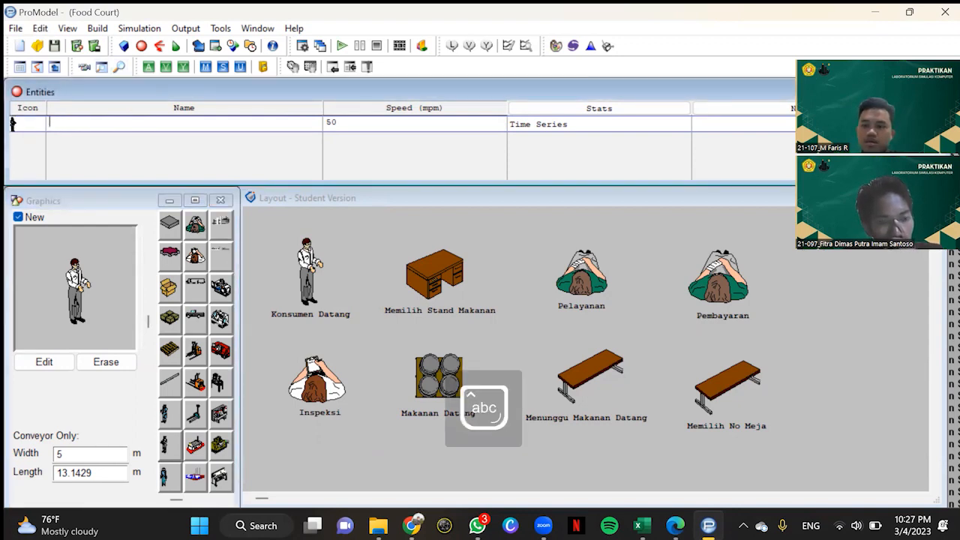
{"action": "type", "text": "Konsumen"}
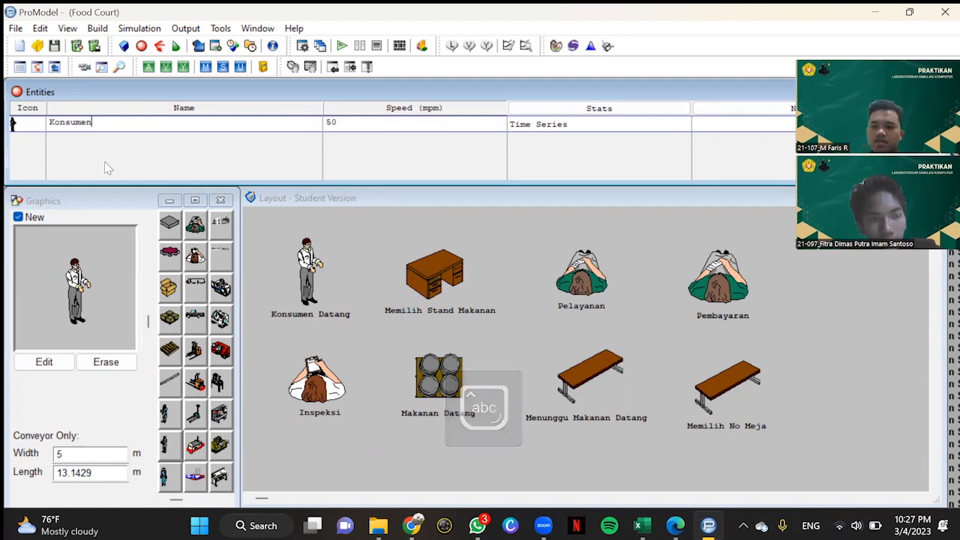
Step: Define a Konsumen arrival at Konsumen_Datang with a quantity of 1, INF occurrences and a frequency of 1
{"action": "left_click", "coordinate": [98, 28]}
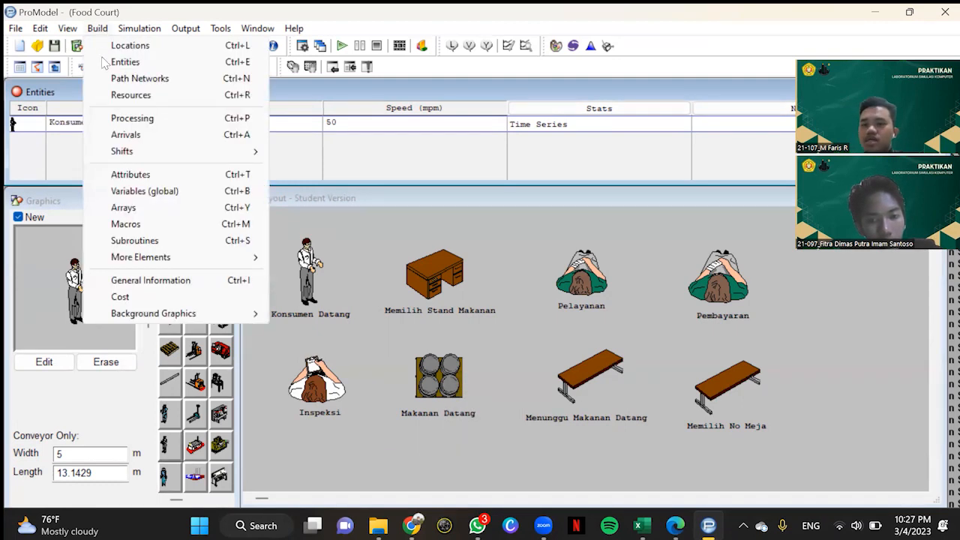
{"action": "left_click", "coordinate": [126, 135]}
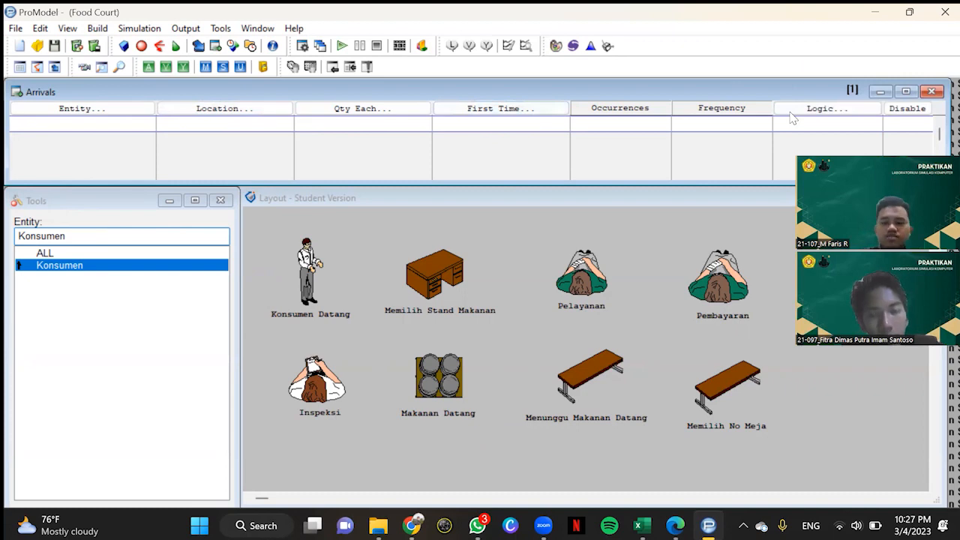
{"action": "left_click", "coordinate": [122, 109]}
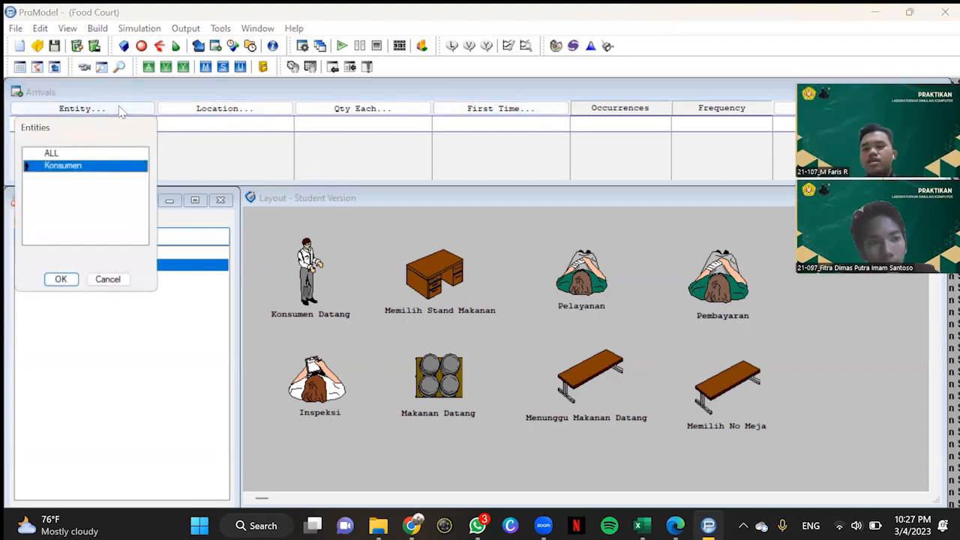
{"action": "left_click", "coordinate": [63, 279]}
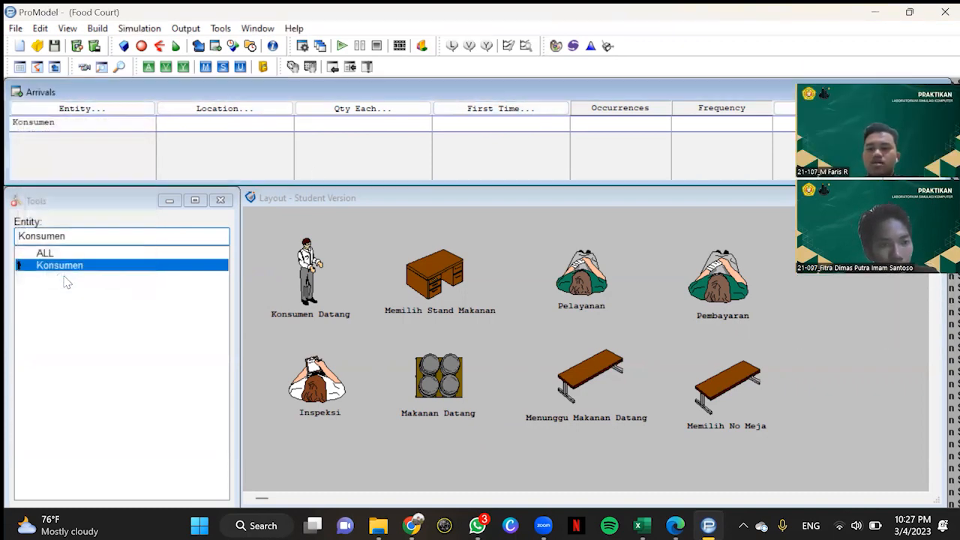
{"action": "left_click", "coordinate": [197, 109]}
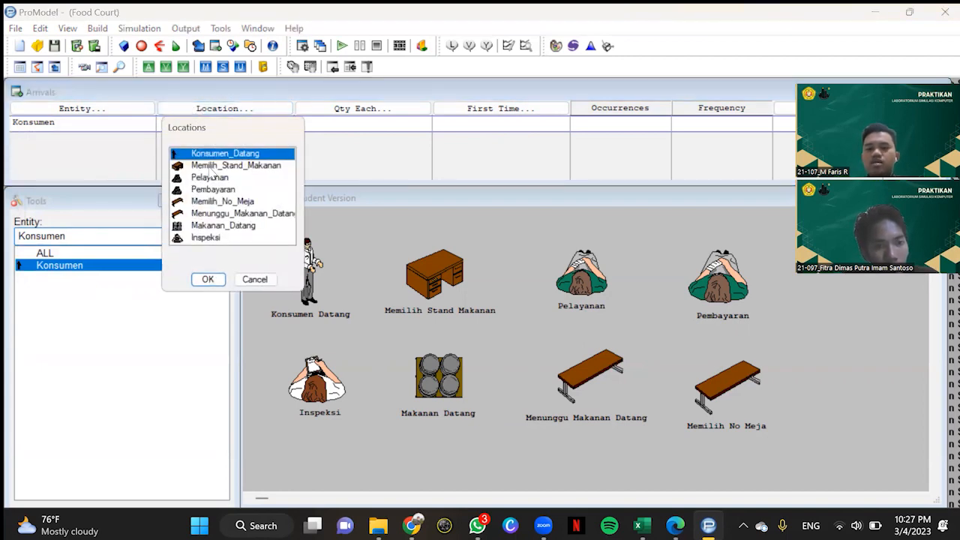
{"action": "left_click", "coordinate": [208, 279]}
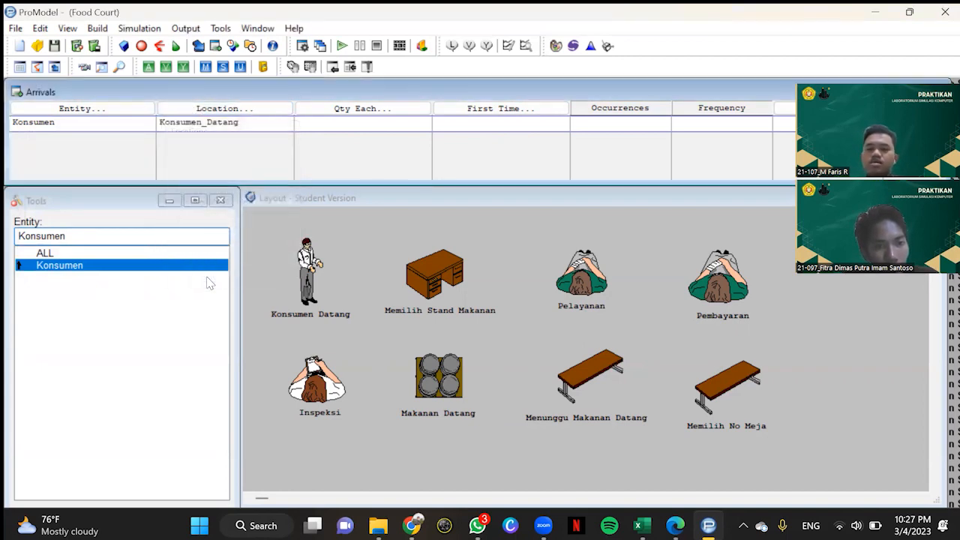
{"action": "left_click", "coordinate": [364, 119]}
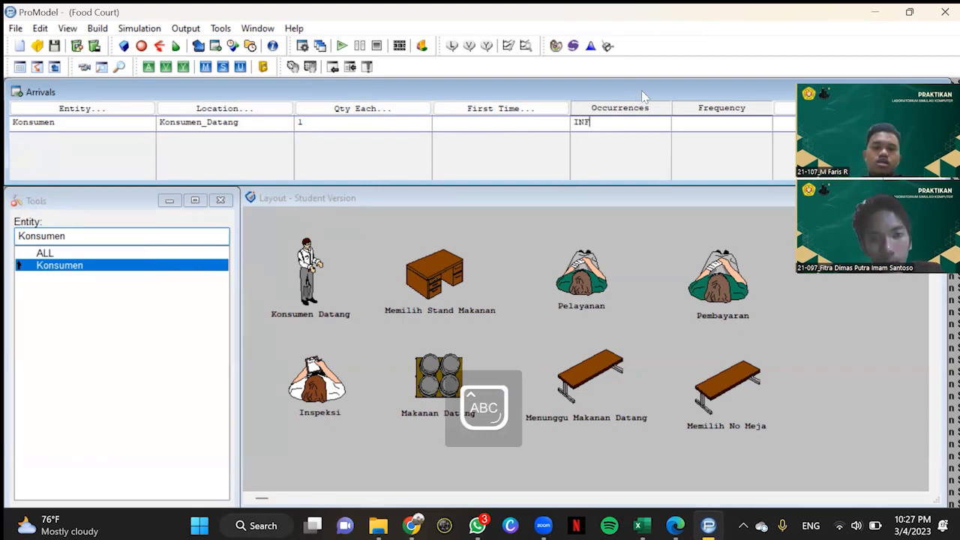
{"action": "left_click", "coordinate": [713, 123]}
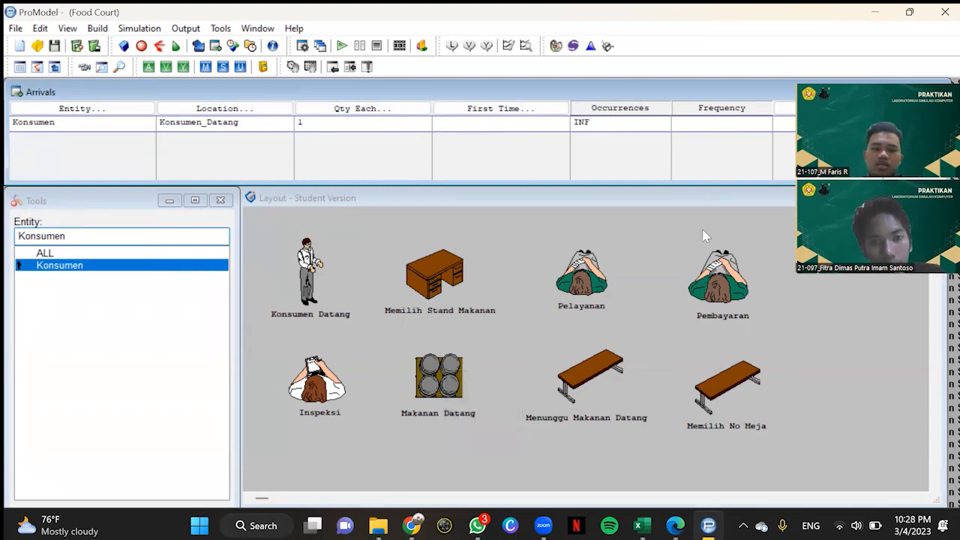
Step: Add a Konsumen arrival at Memilih_Stand_Makanan with a quantity of 1, INF occurrences and a frequency of 1
{"action": "left_click", "coordinate": [115, 147]}
{"action": "left_click", "coordinate": [118, 108]}
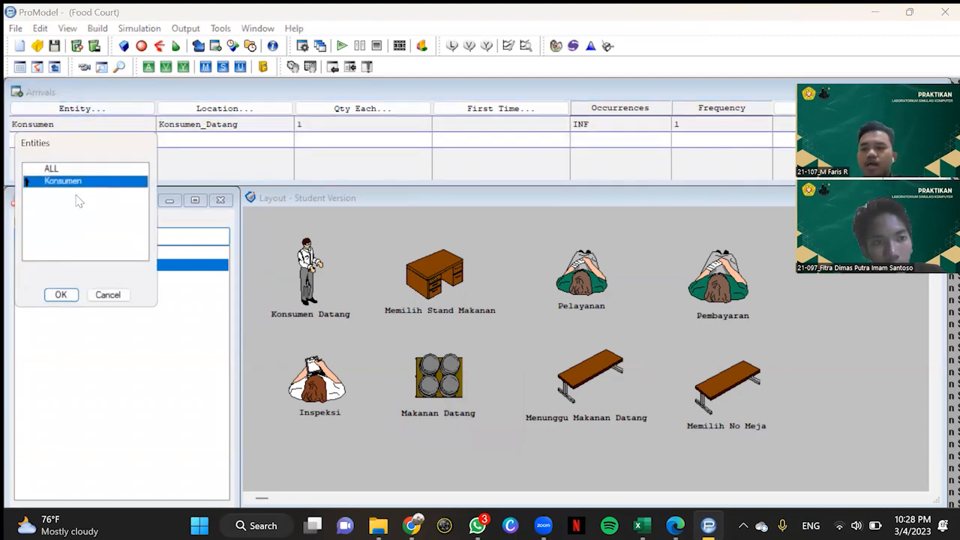
{"action": "left_click", "coordinate": [60, 294]}
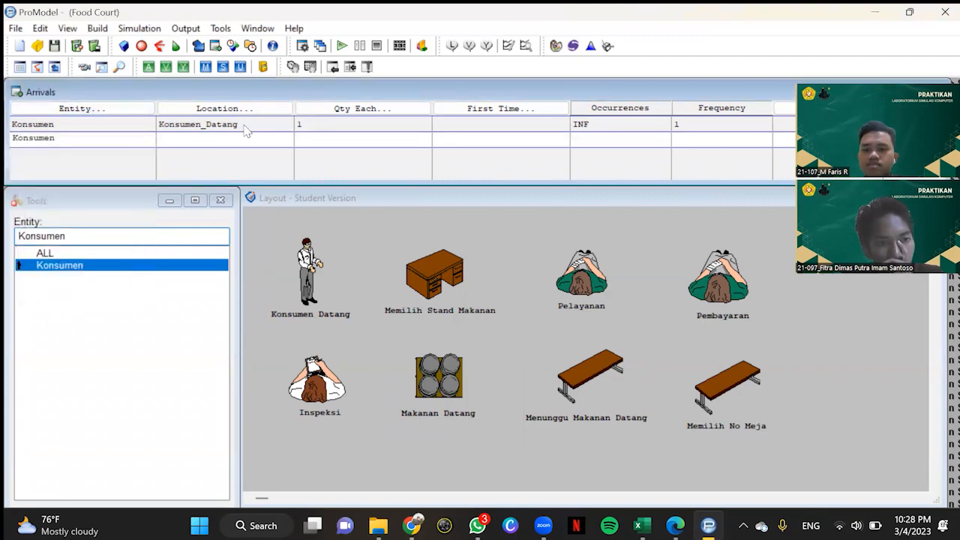
{"action": "left_click", "coordinate": [247, 111]}
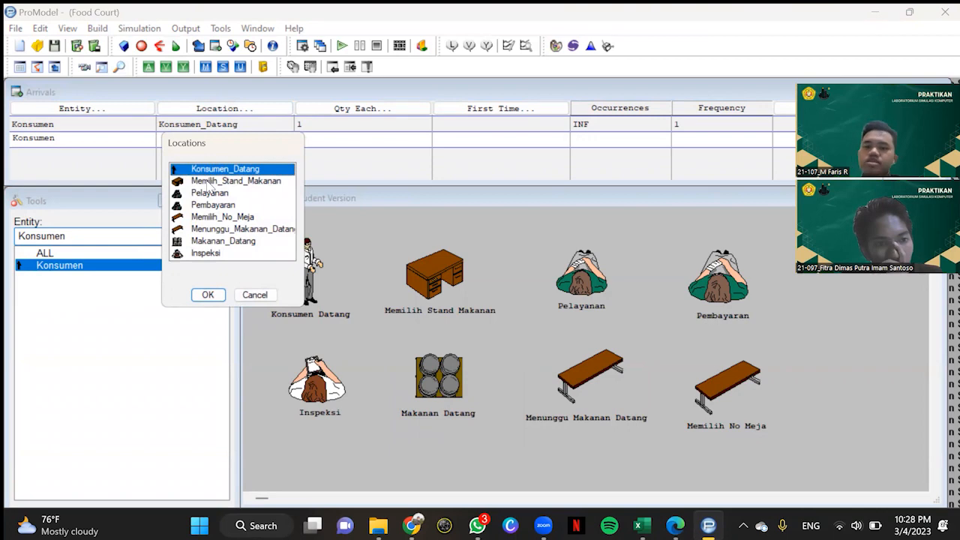
{"action": "left_click", "coordinate": [208, 182]}
{"action": "left_click", "coordinate": [208, 294]}
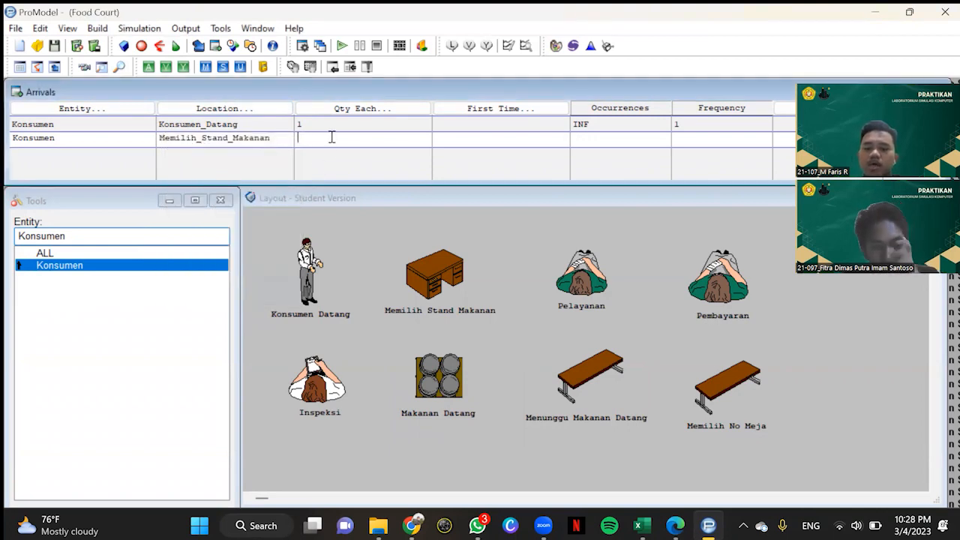
{"action": "type", "text": "1"}
{"action": "left_click", "coordinate": [592, 140]}
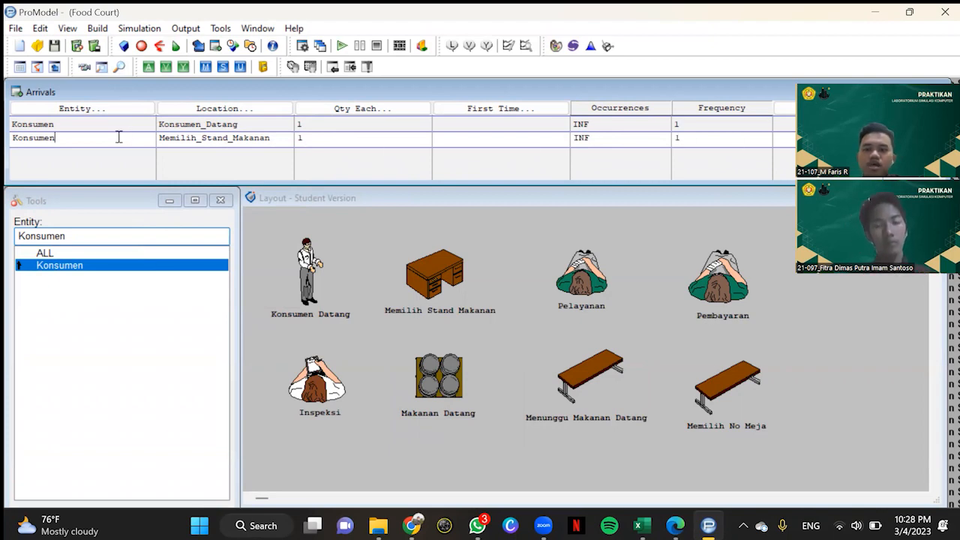
Step: Add a Konsumen arrival at Pelayanan with a quantity of 1, INF occurrences and a frequency of 1
{"action": "key", "text": "Return"}
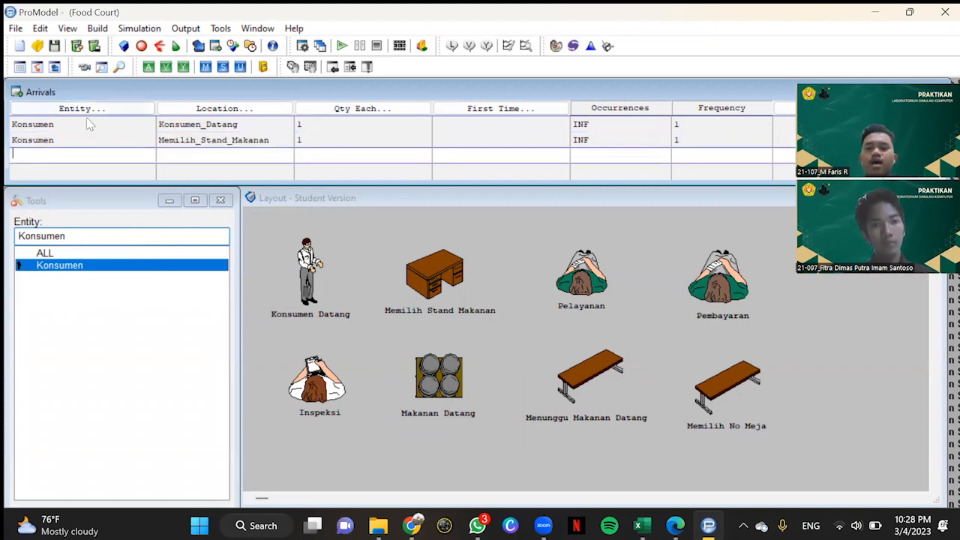
{"action": "left_click", "coordinate": [97, 111]}
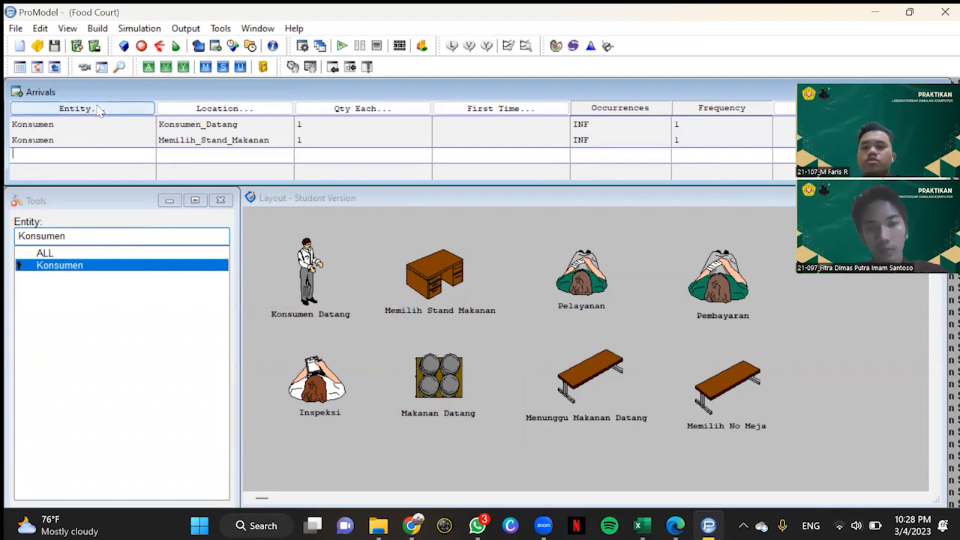
{"action": "left_click", "coordinate": [59, 309]}
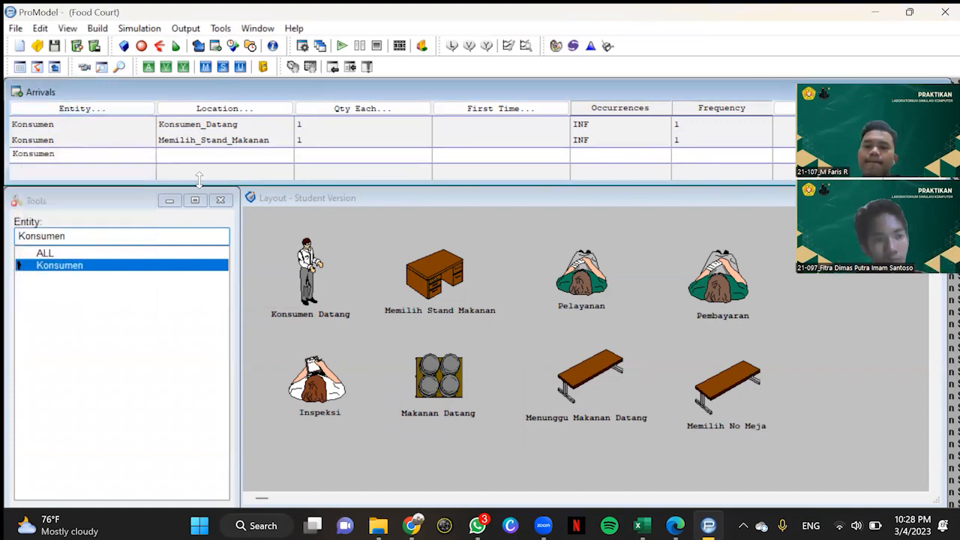
{"action": "left_click", "coordinate": [244, 109]}
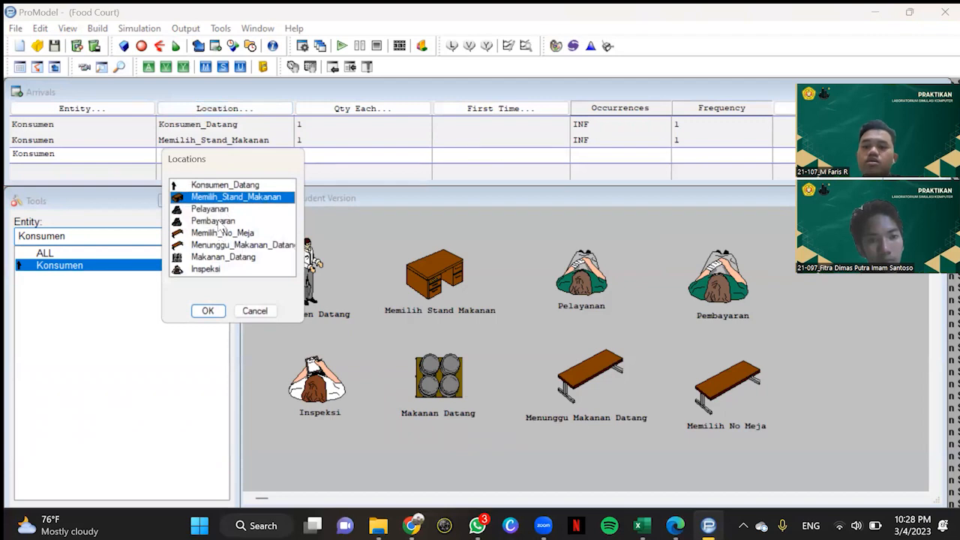
{"action": "left_click", "coordinate": [216, 209]}
{"action": "left_click", "coordinate": [207, 310]}
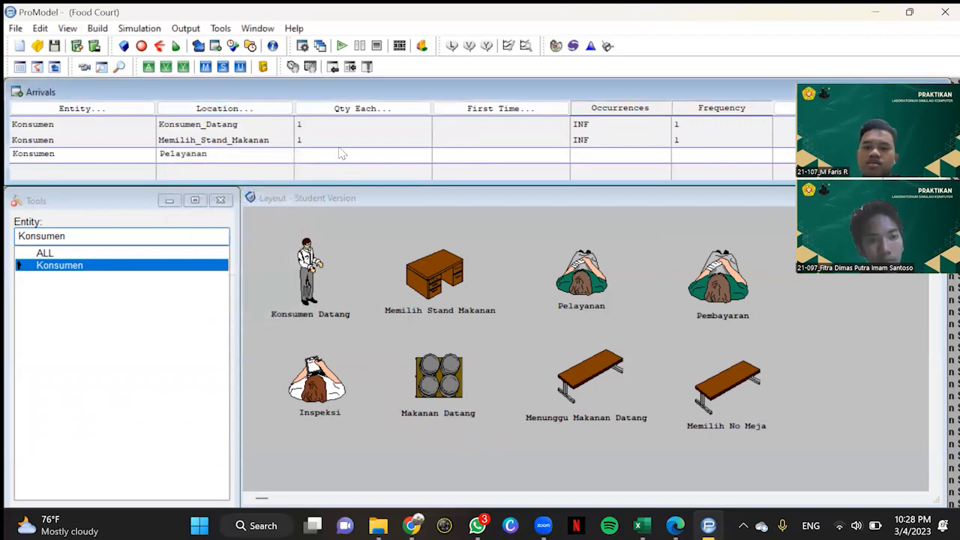
{"action": "type", "text": "1"}
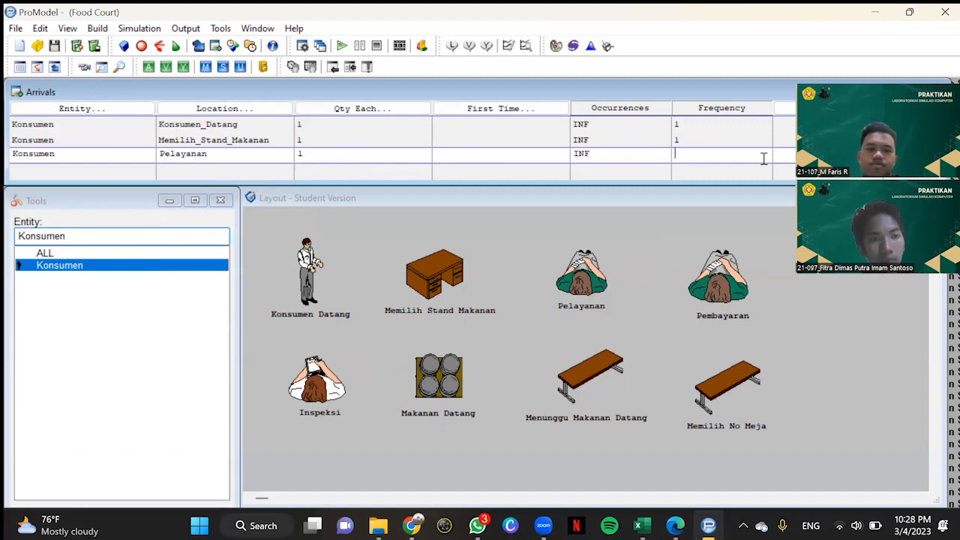
{"action": "type", "text": "1"}
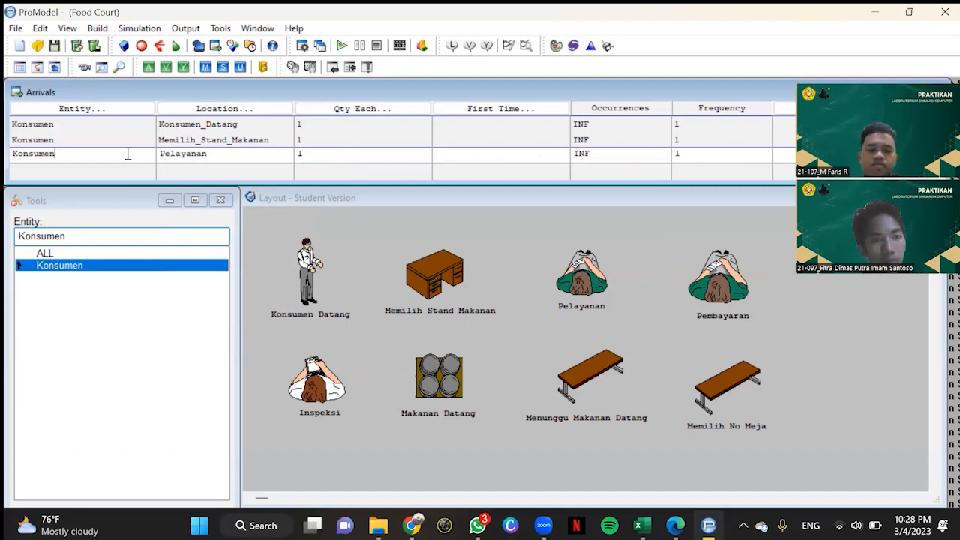
Step: Add a Konsumen arrival at Pembayaran with a quantity of 1, INF occurrences and a frequency of 1
{"action": "left_click", "coordinate": [112, 113]}
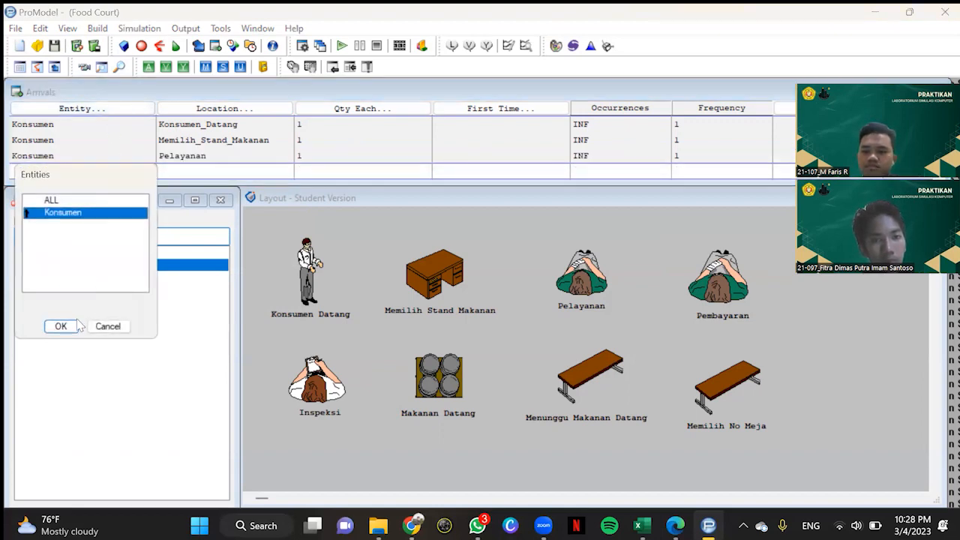
{"action": "left_click", "coordinate": [61, 327]}
{"action": "left_click", "coordinate": [225, 108]}
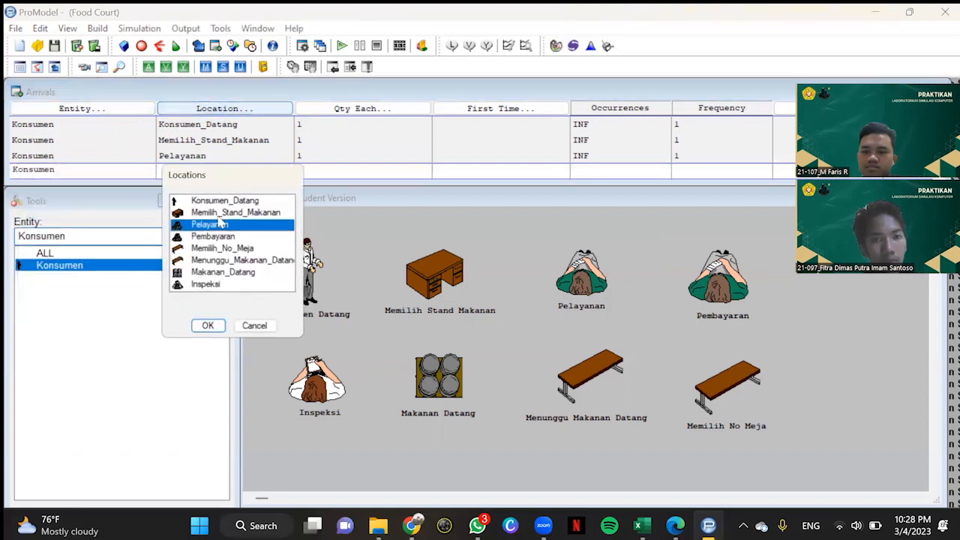
{"action": "left_click", "coordinate": [219, 237]}
{"action": "left_click", "coordinate": [207, 327]}
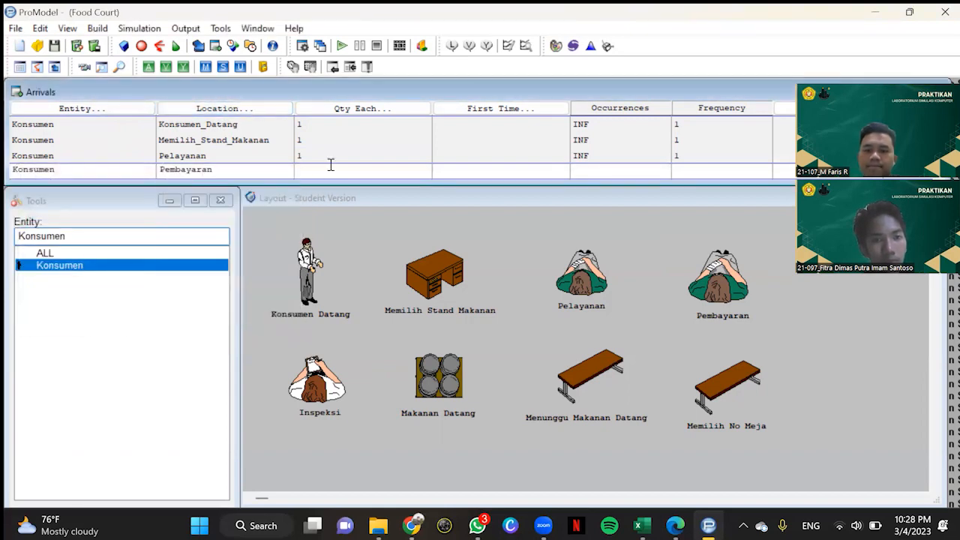
{"action": "left_click", "coordinate": [626, 173]}
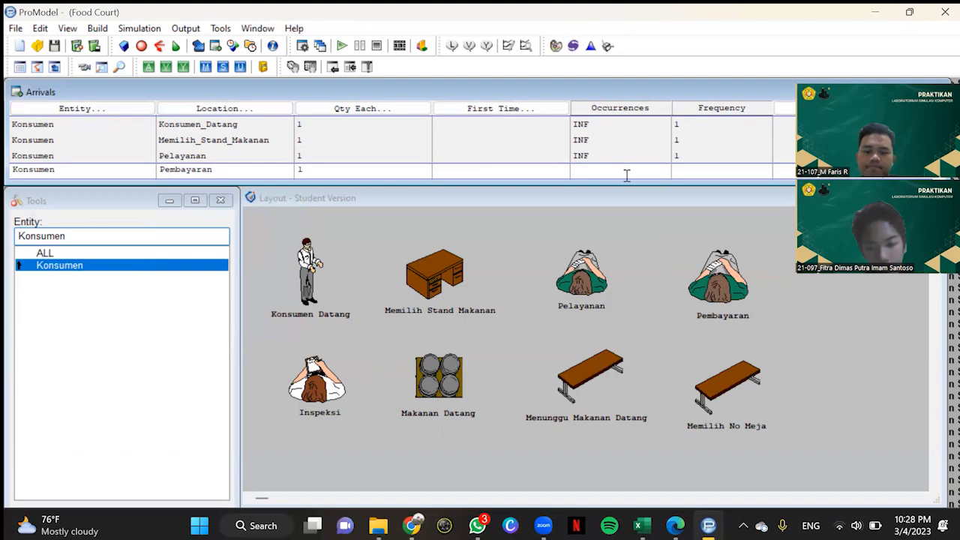
{"action": "type", "text": "INF1"}
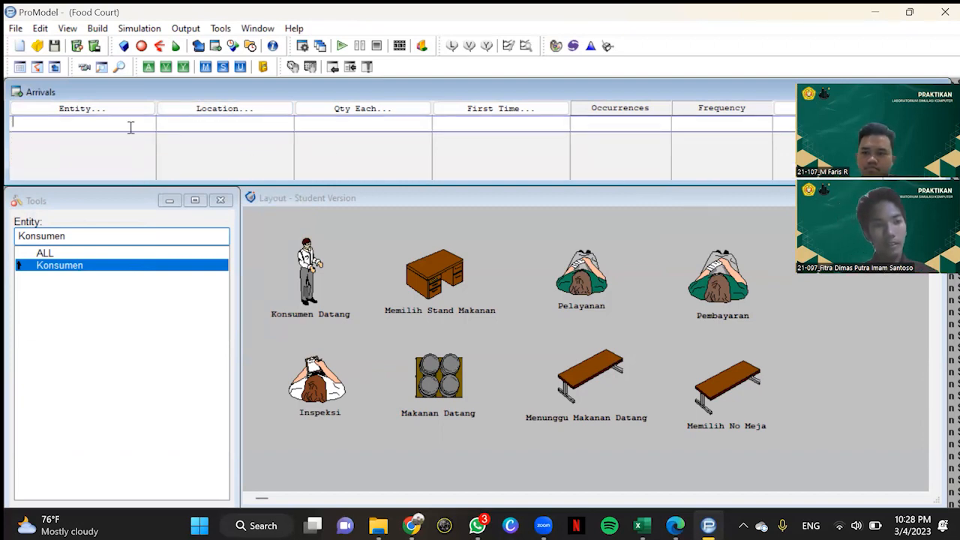
Step: Add a Konsumen arrival at Memilih_No_Meja with a quantity of 1, INF occurrences and a frequency of 1
{"action": "left_click", "coordinate": [81, 108]}
{"action": "left_click", "coordinate": [63, 282]}
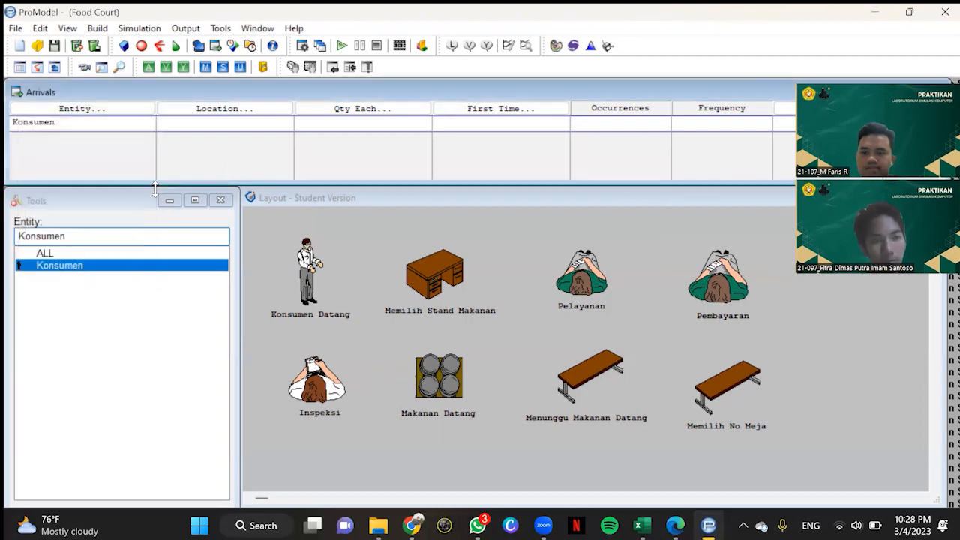
{"action": "left_click", "coordinate": [189, 121]}
{"action": "left_click", "coordinate": [218, 201]}
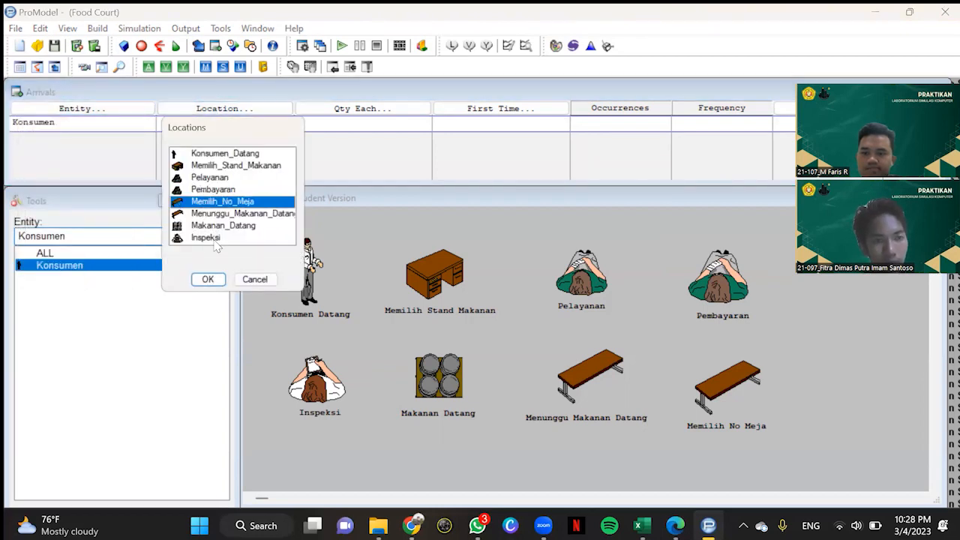
{"action": "left_click", "coordinate": [208, 279]}
{"action": "left_click", "coordinate": [381, 126]}
{"action": "type", "text": "1"}
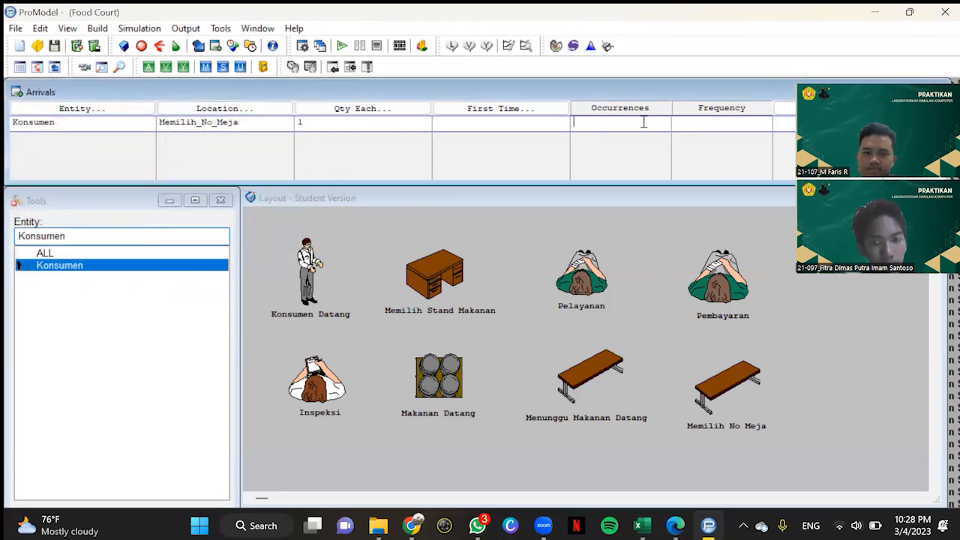
{"action": "left_click", "coordinate": [643, 121]}
{"action": "type", "text": "INF"}
{"action": "left_click", "coordinate": [749, 124]}
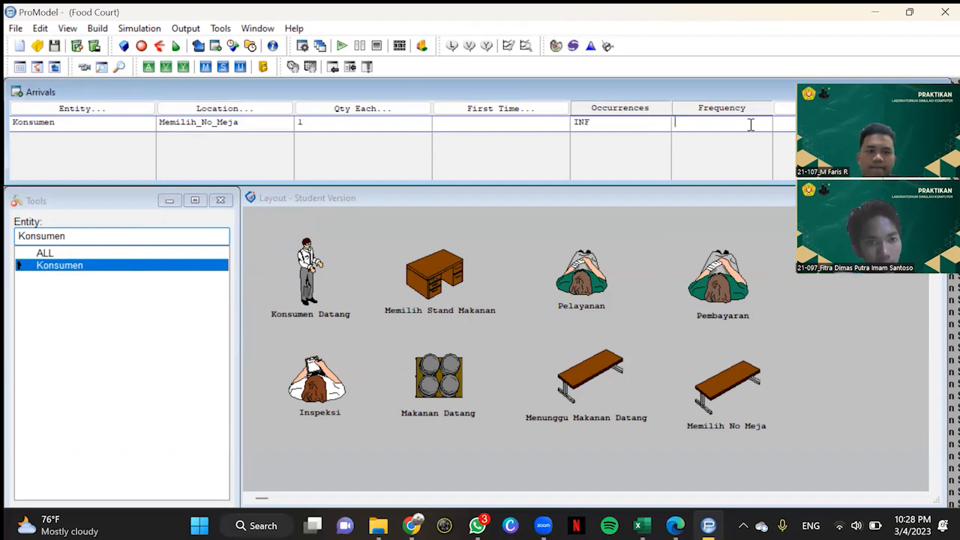
{"action": "type", "text": "1"}
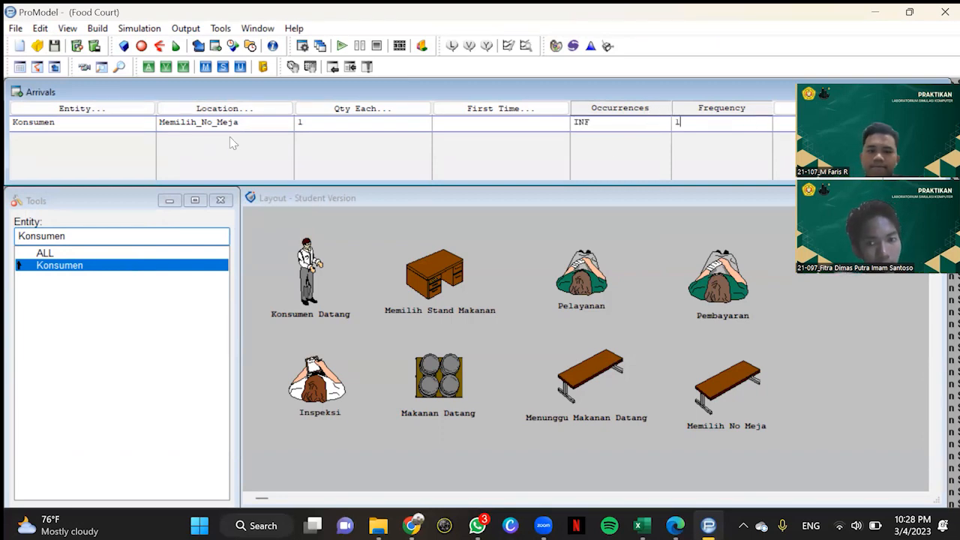
Step: Add a Konsumen arrival at Menunggu_Makanan_Datang with a quantity of 1, INF occurrences and a frequency of 1
{"action": "left_click", "coordinate": [131, 135]}
{"action": "left_click", "coordinate": [125, 112]}
{"action": "left_click", "coordinate": [60, 293]}
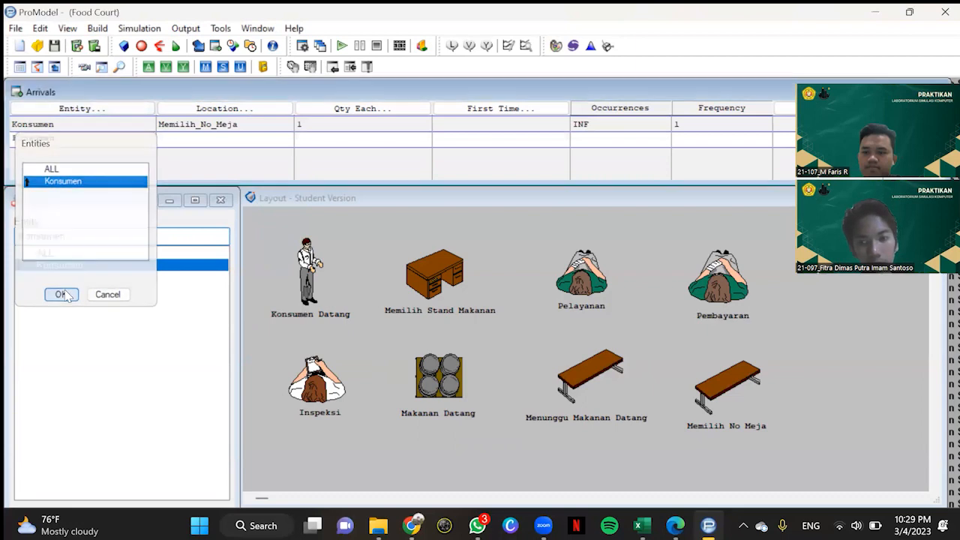
{"action": "left_click", "coordinate": [212, 112]}
{"action": "left_click", "coordinate": [221, 225]}
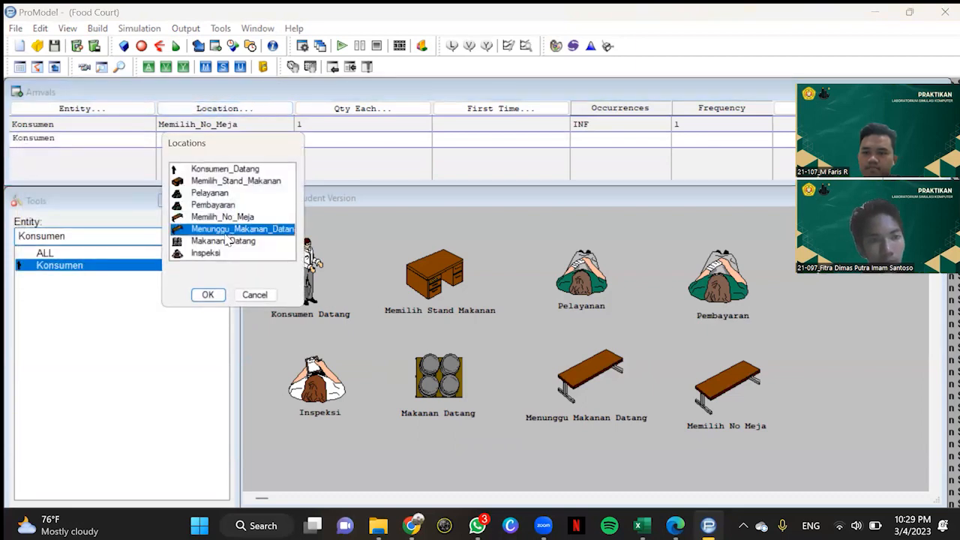
{"action": "left_click", "coordinate": [208, 294]}
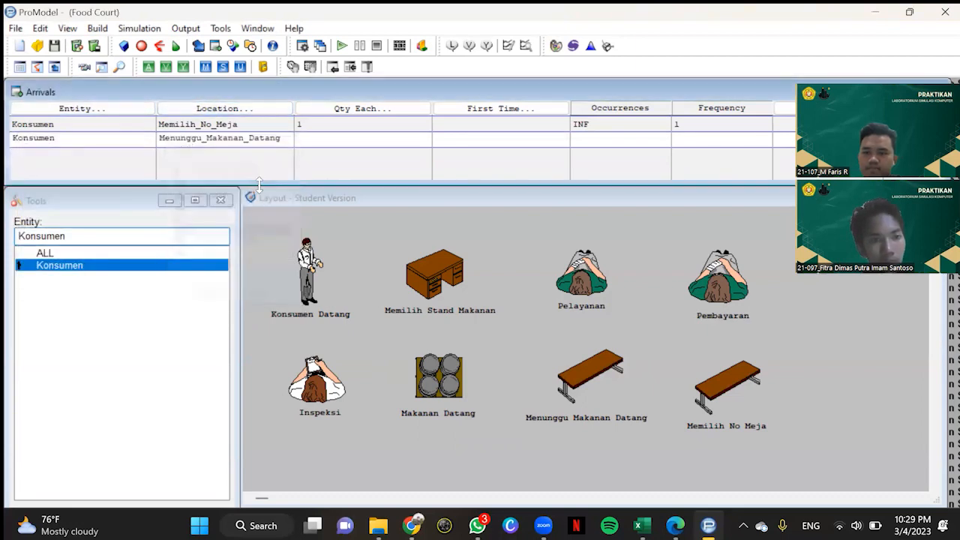
{"action": "left_click", "coordinate": [655, 137]}
{"action": "type", "text": "INF"}
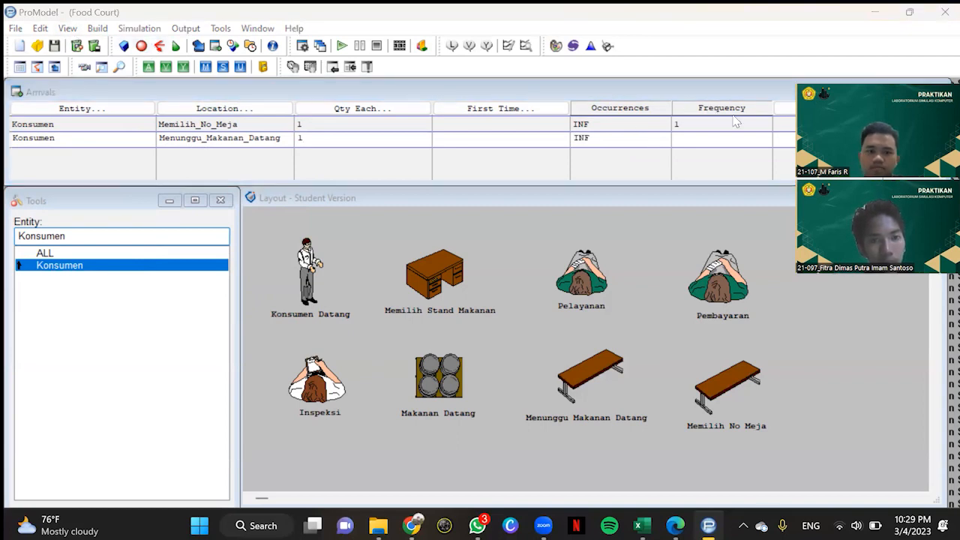
{"action": "left_click", "coordinate": [739, 138]}
{"action": "type", "text": "1"}
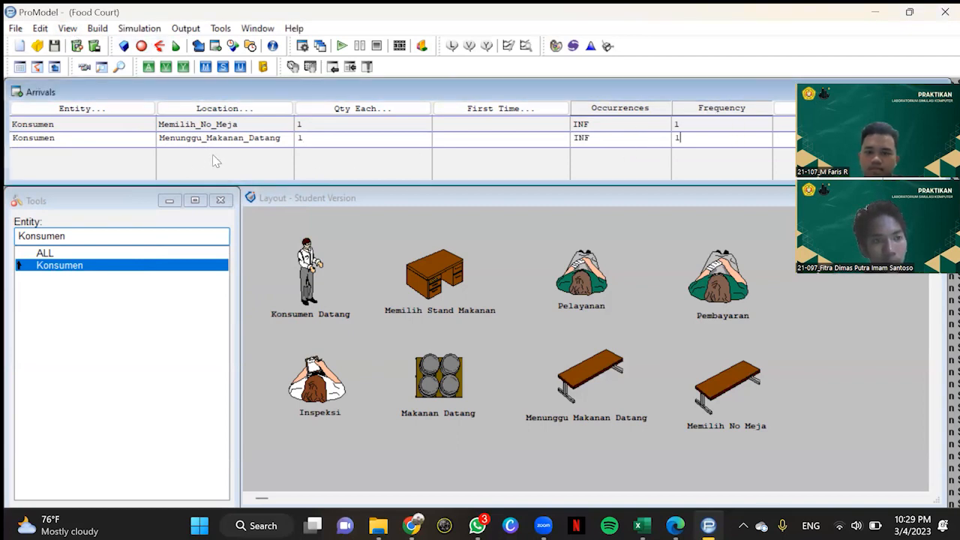
Step: Add a Konsumen arrival at Makanan_Datang with a quantity of 1, INF occurrences and a frequency of 1
{"action": "left_click", "coordinate": [121, 141]}
{"action": "left_click", "coordinate": [131, 109]}
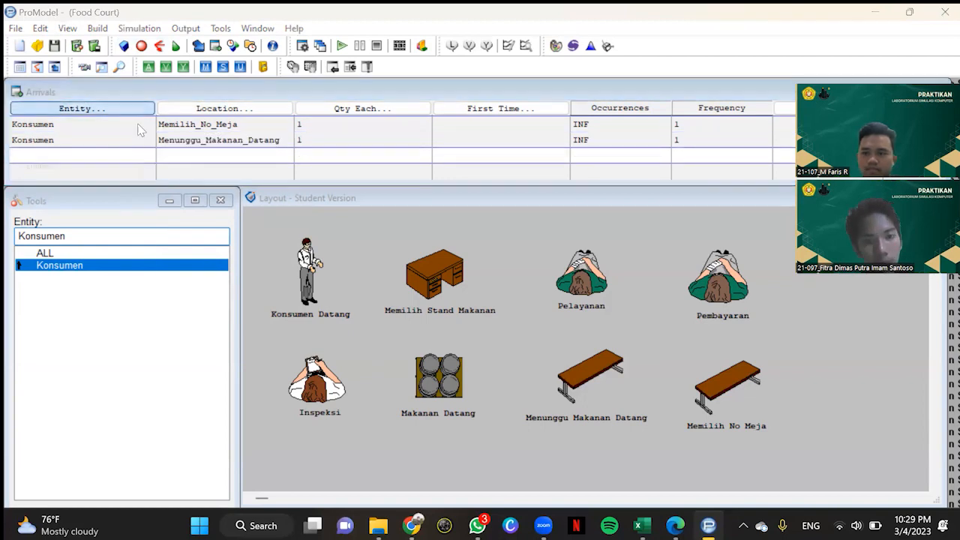
{"action": "left_click", "coordinate": [66, 312]}
{"action": "left_click", "coordinate": [239, 111]}
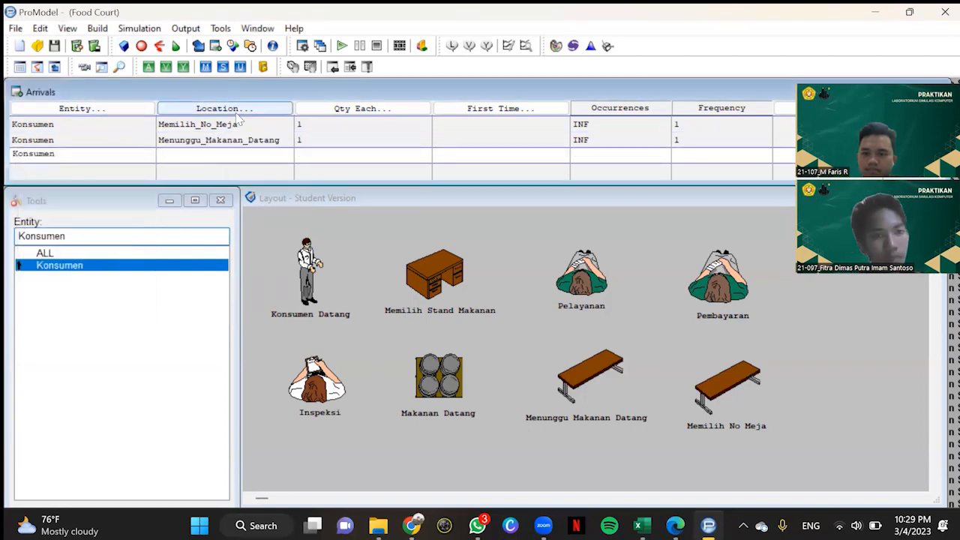
{"action": "left_click", "coordinate": [213, 259]}
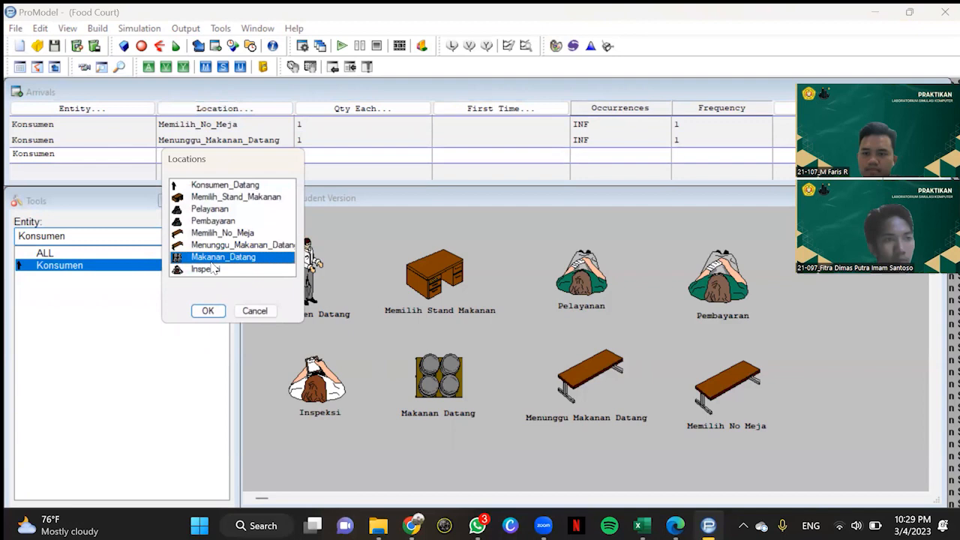
{"action": "left_click", "coordinate": [207, 311]}
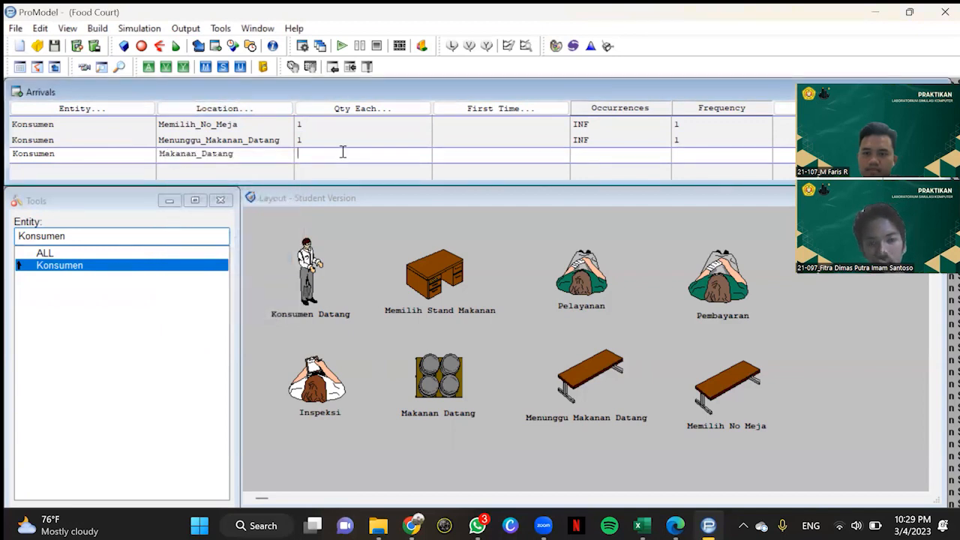
{"action": "type", "text": "1"}
{"action": "left_click", "coordinate": [587, 154]}
{"action": "type", "text": "I"}
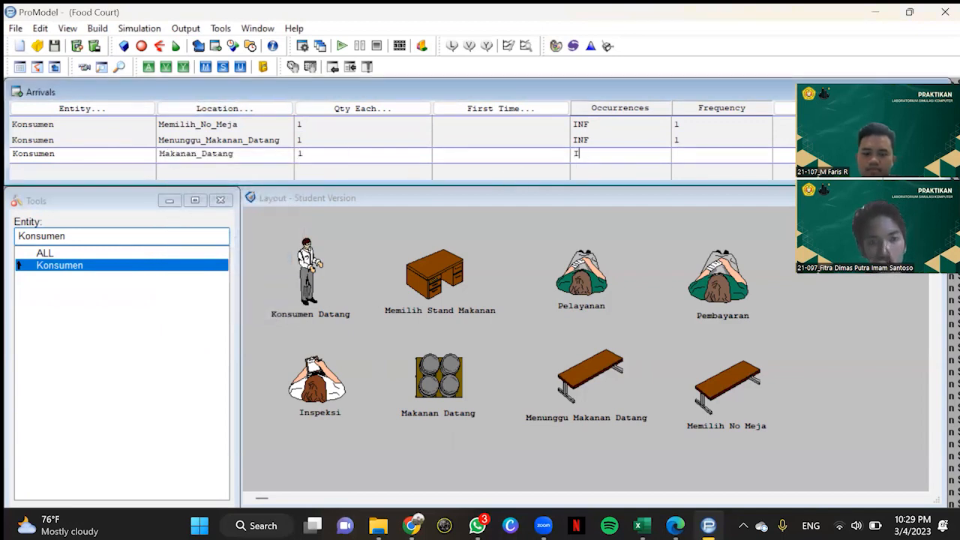
{"action": "type", "text": "NF"}
{"action": "type", "text": "1"}
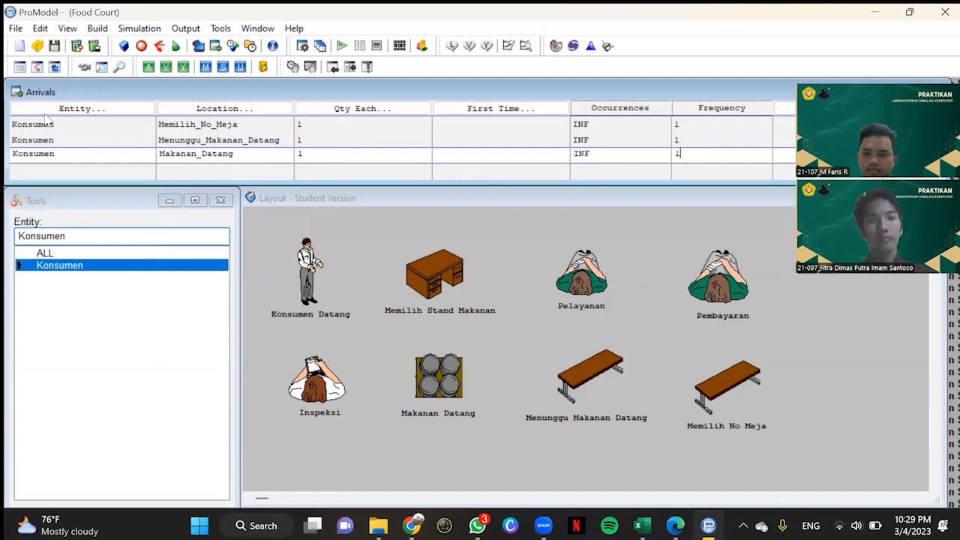
Step: Add a Konsumen arrival at Inspeksi with a quantity of 1, INF occurrences and a frequency of 1
{"action": "left_click", "coordinate": [71, 160]}
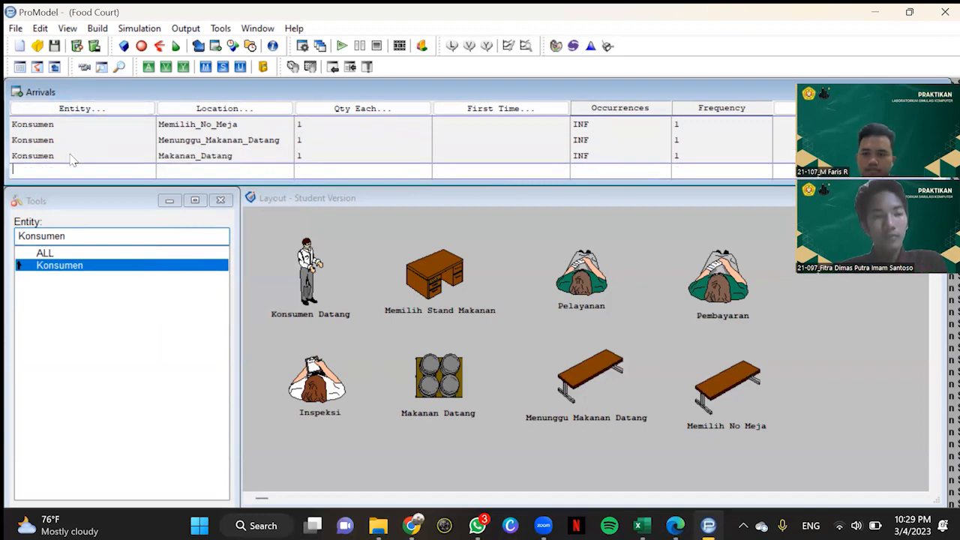
{"action": "left_click", "coordinate": [84, 110]}
{"action": "double_click", "coordinate": [138, 213]}
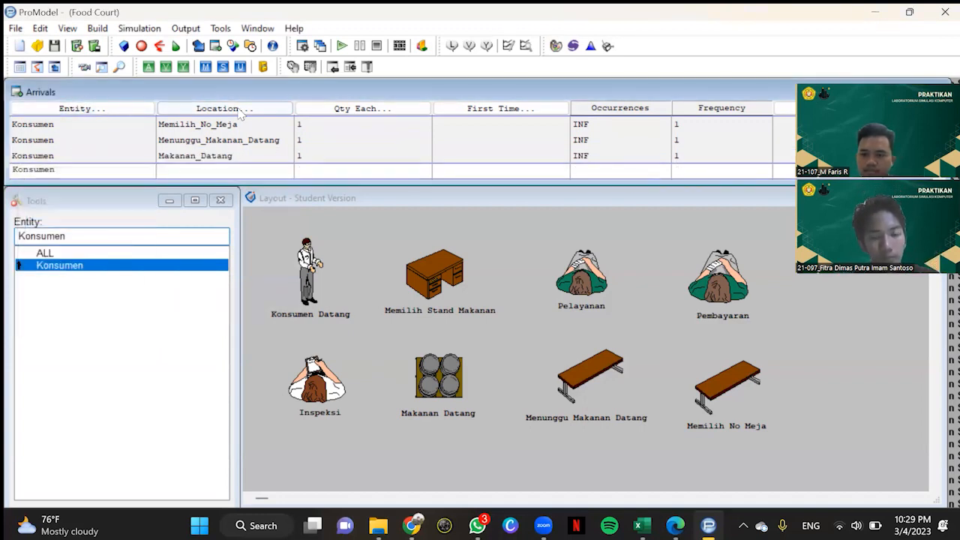
{"action": "left_click", "coordinate": [224, 108]}
{"action": "left_click", "coordinate": [207, 285]}
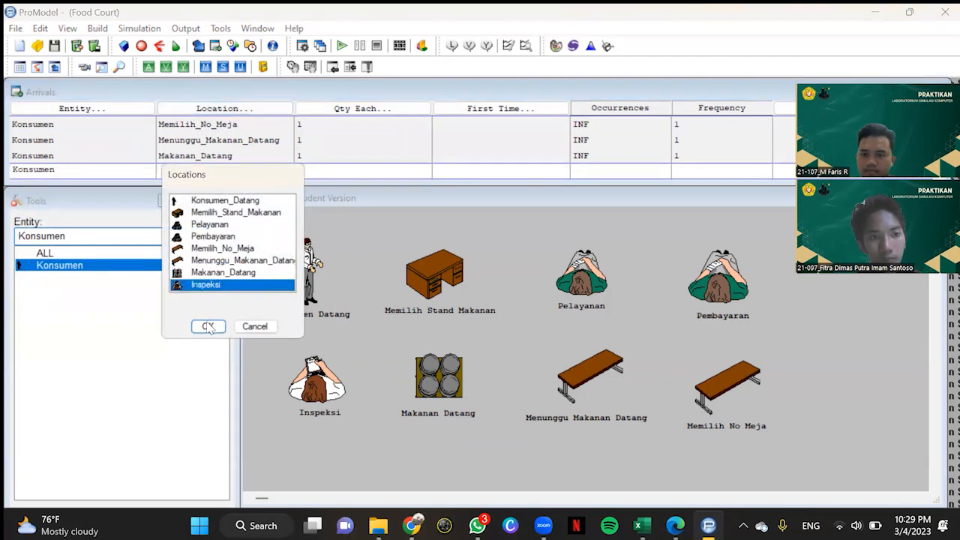
{"action": "left_click", "coordinate": [207, 327]}
{"action": "type", "text": "1 "}
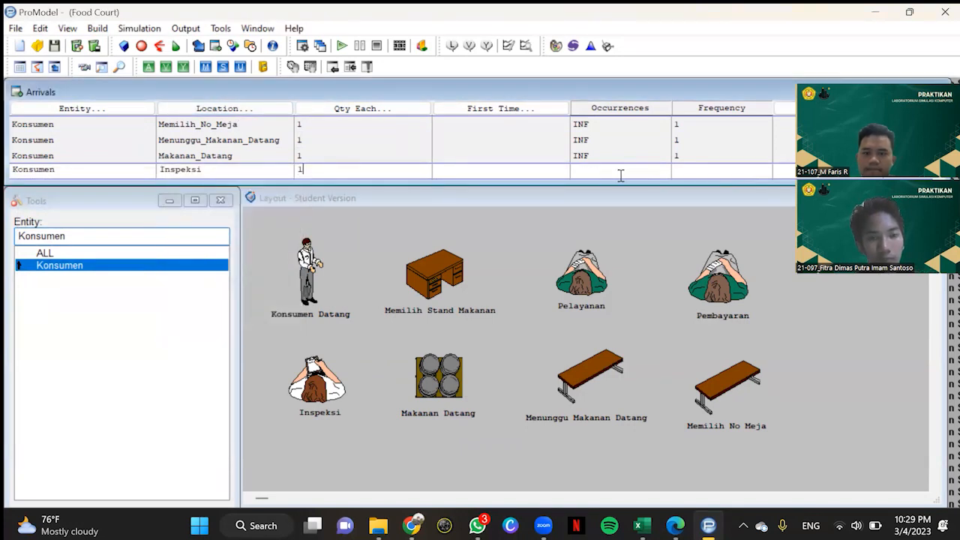
{"action": "type", "text": "INF "}
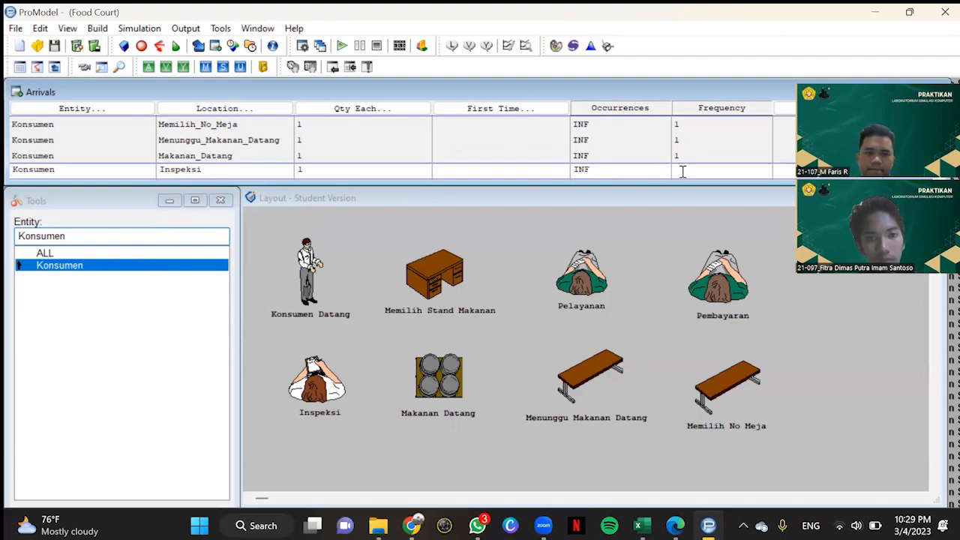
{"action": "type", "text": "1"}
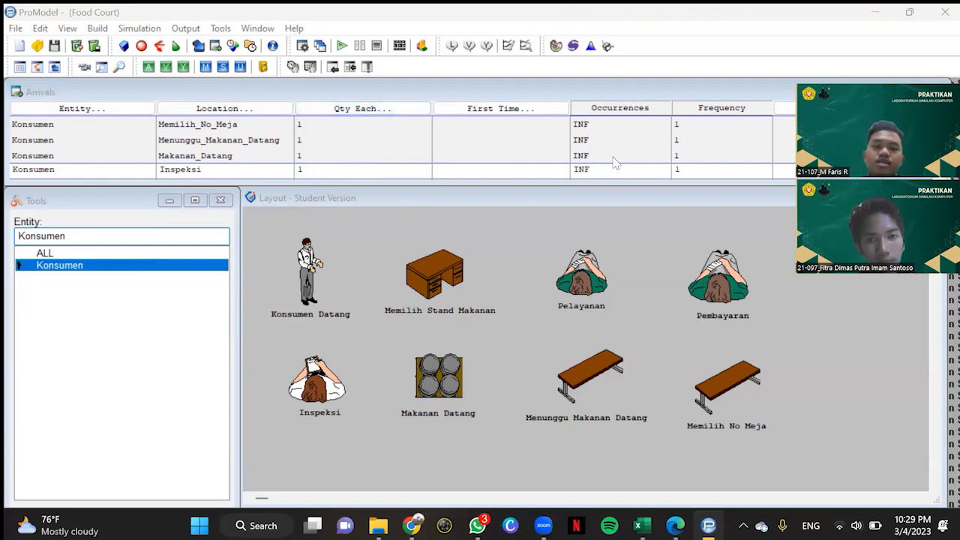
{"action": "left_click", "coordinate": [128, 131]}
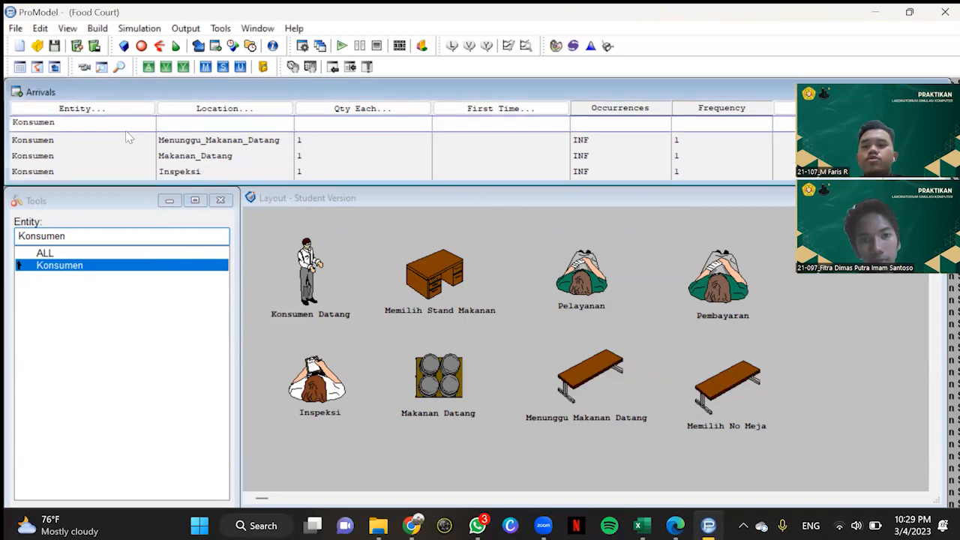
Step: Open the processing definitions and create a process for the Konsumen entity at Konsumen_Datang
{"action": "left_click", "coordinate": [98, 30]}
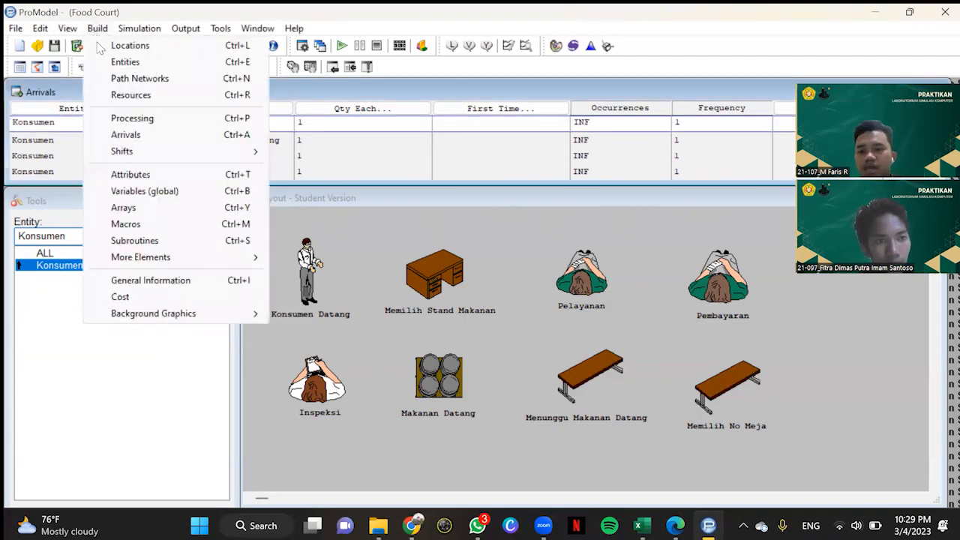
{"action": "left_click", "coordinate": [128, 120]}
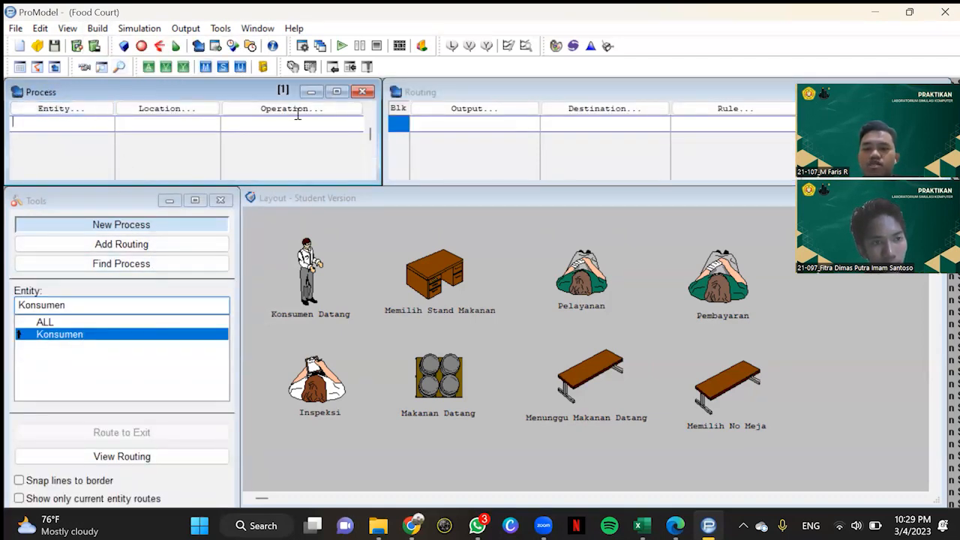
{"action": "left_click", "coordinate": [66, 114]}
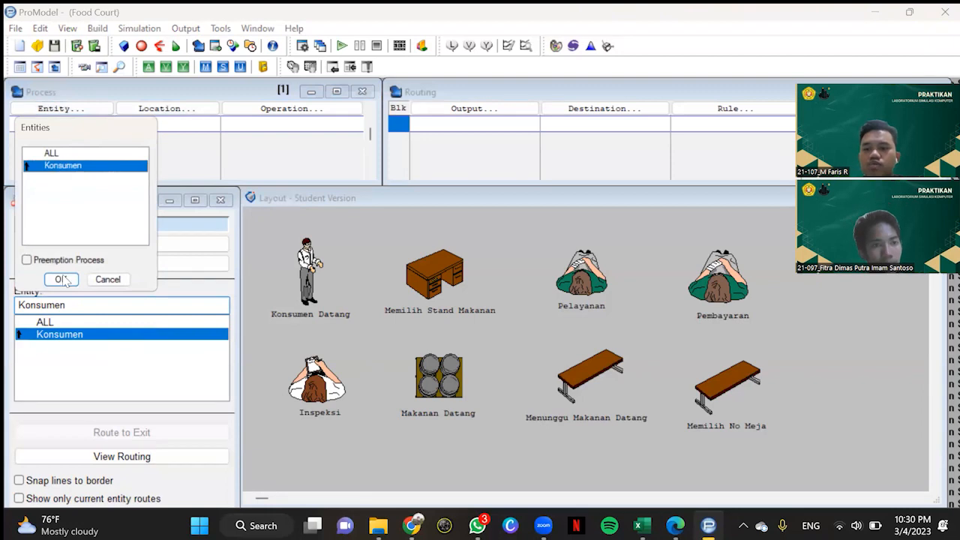
{"action": "left_click", "coordinate": [62, 279]}
{"action": "left_click", "coordinate": [130, 111]}
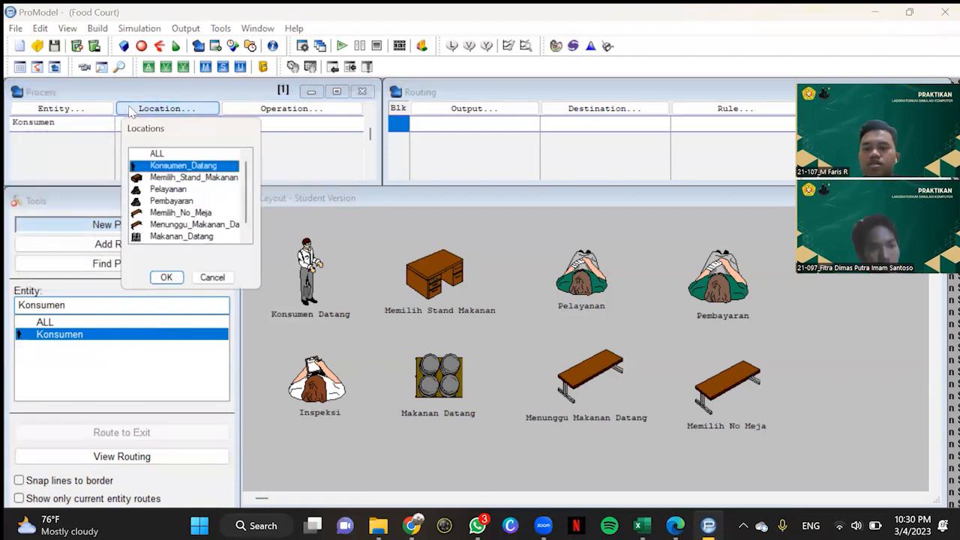
{"action": "left_click", "coordinate": [166, 279]}
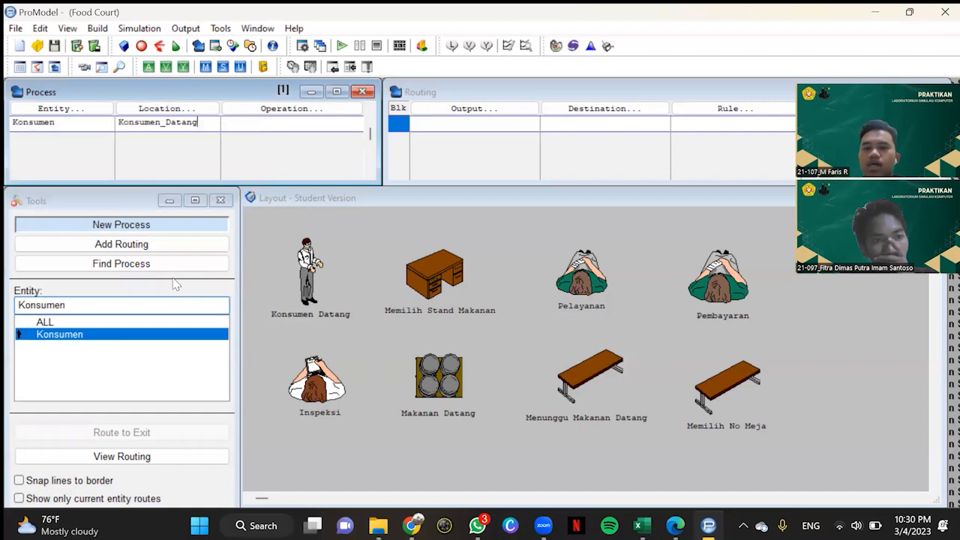
Step: Route the Konsumen output of the Konsumen_Datang process to Memilih_Stand_Makanan
{"action": "left_click", "coordinate": [480, 118]}
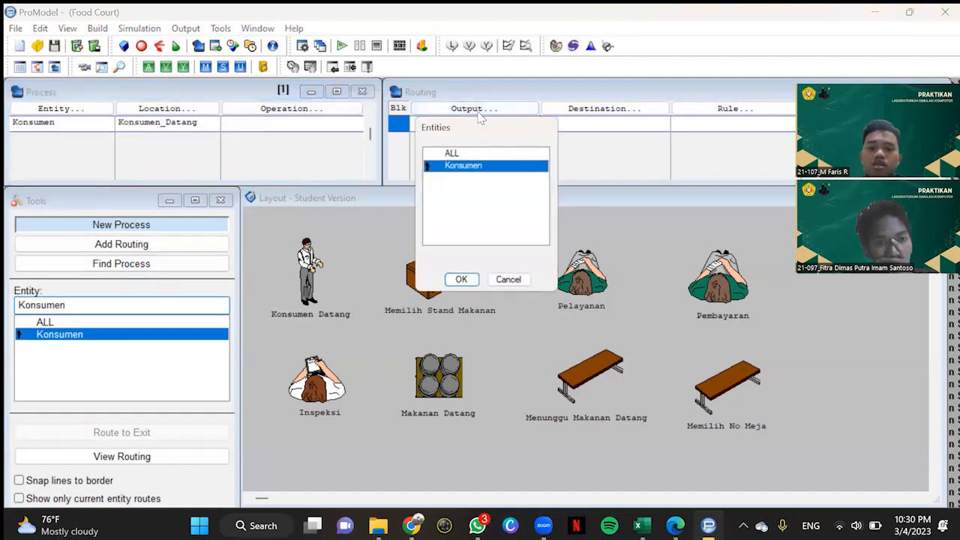
{"action": "left_click", "coordinate": [461, 279]}
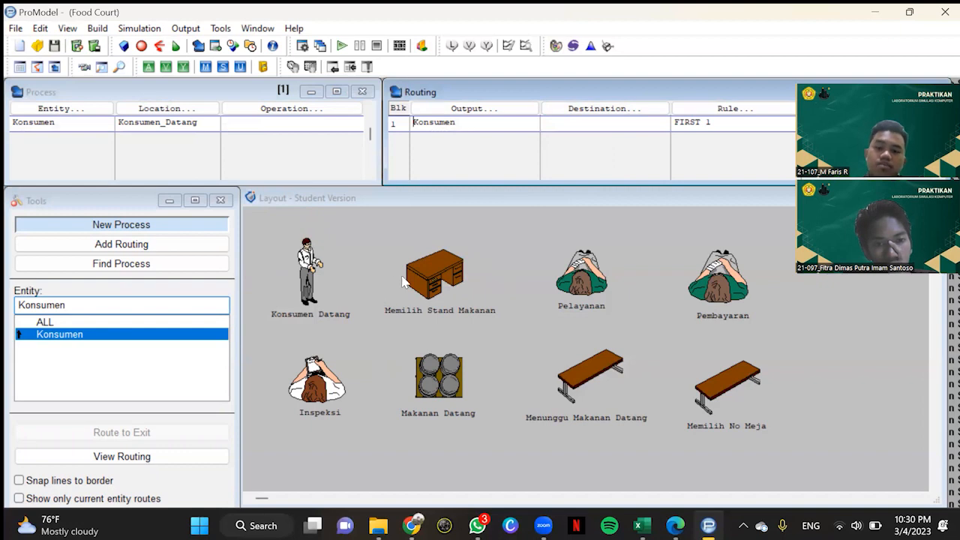
{"action": "left_click", "coordinate": [579, 112]}
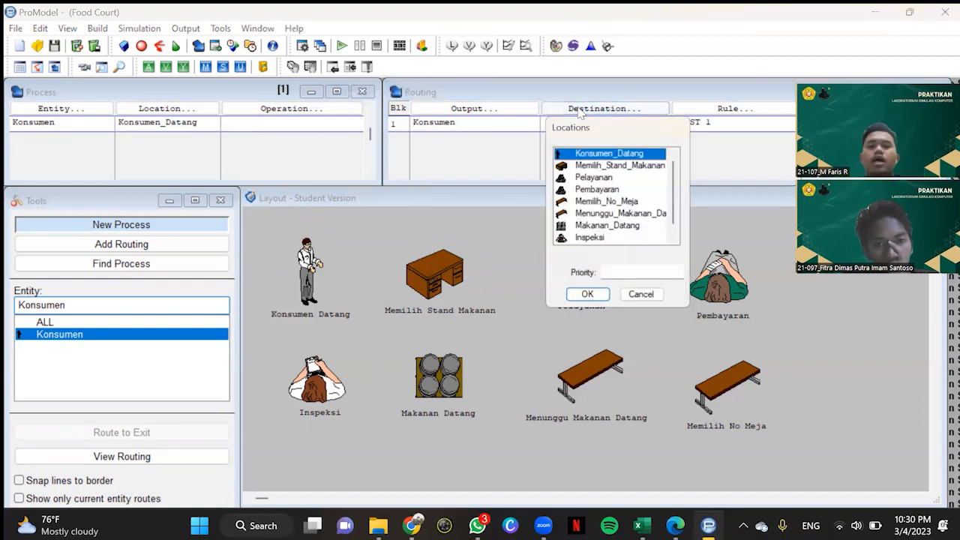
{"action": "left_click", "coordinate": [609, 165]}
{"action": "left_click", "coordinate": [588, 294]}
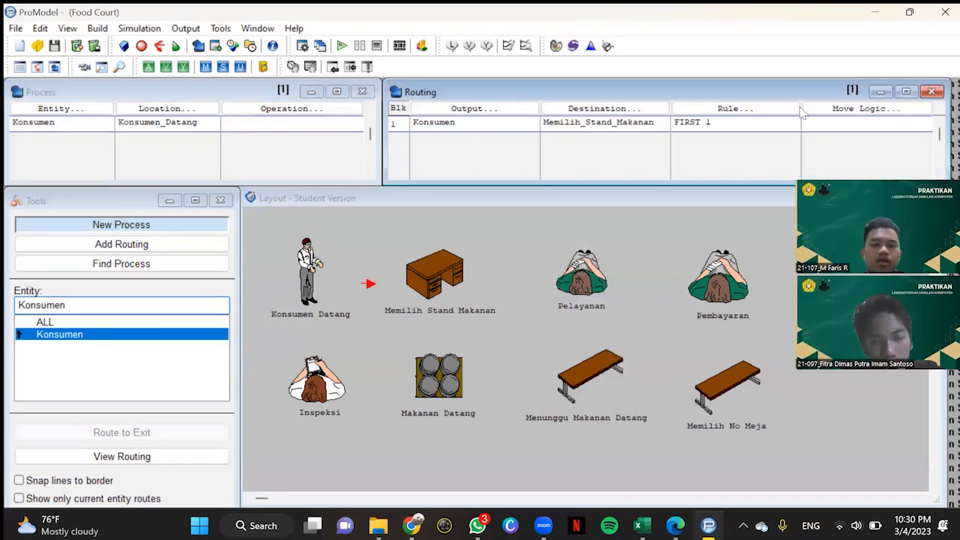
Step: Open the move logic of the route to Memilih_Stand_Makanan and launch Stat::Fit
{"action": "left_click", "coordinate": [892, 111]}
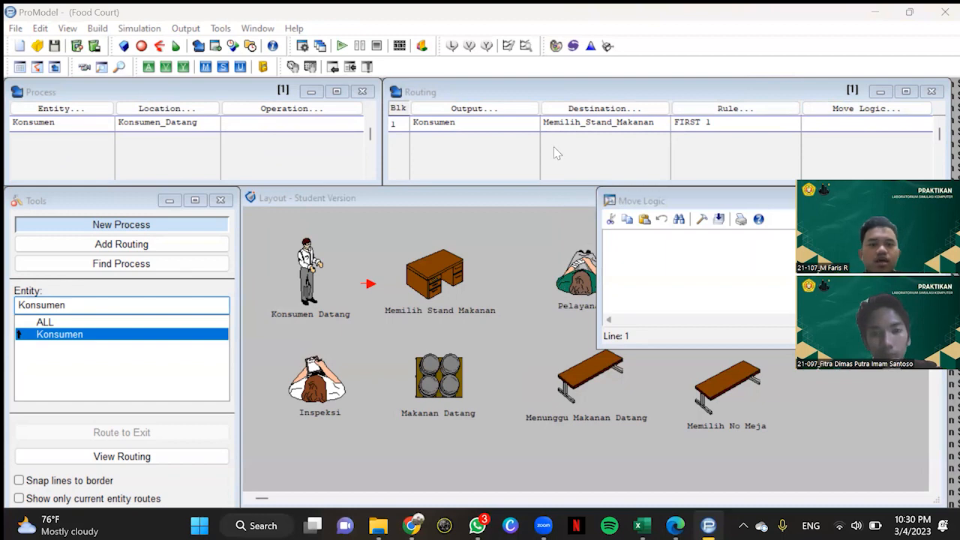
{"action": "left_click", "coordinate": [591, 46]}
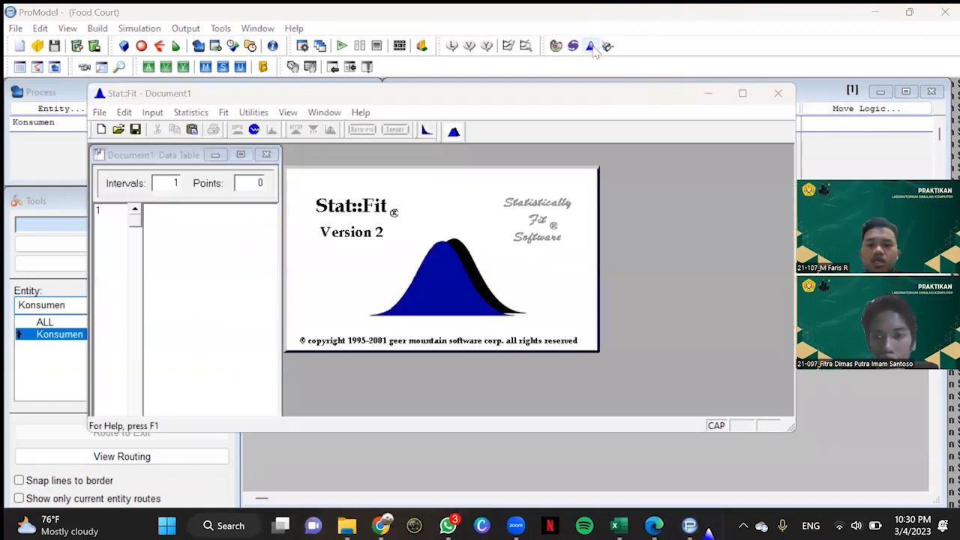
Step: Enter the ten data points 1, 1, 1, 1, 1, 2, 1, 1, 2 and 2 in the Stat::Fit data table
{"action": "left_click", "coordinate": [156, 216]}
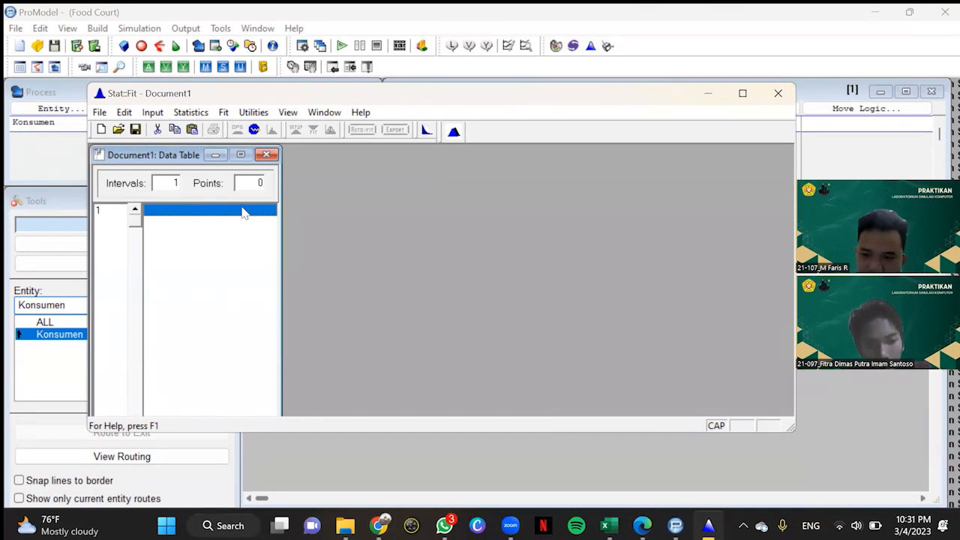
{"action": "type", "text": "1"}
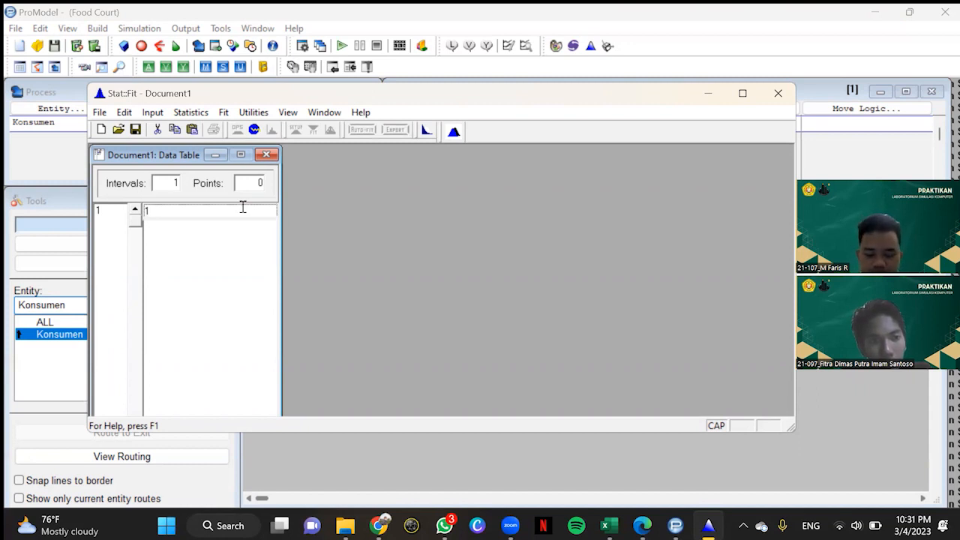
{"action": "key", "text": "Return"}
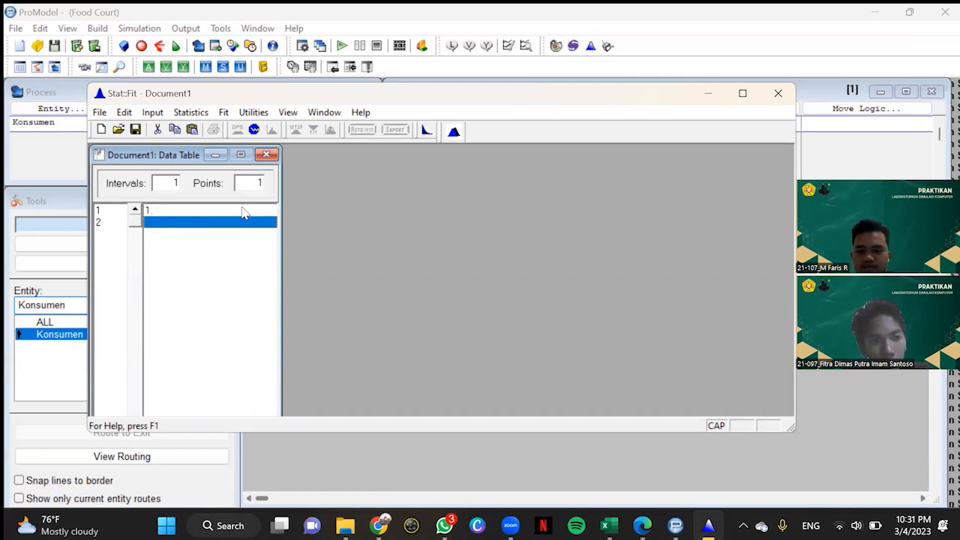
{"action": "type", "text": "1"}
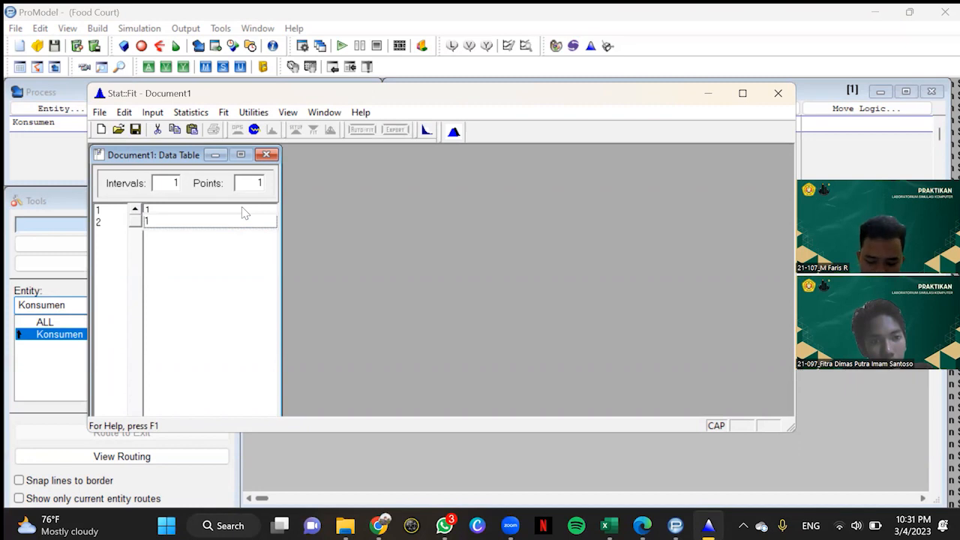
{"action": "key", "text": "Return"}
{"action": "type", "text": "1"}
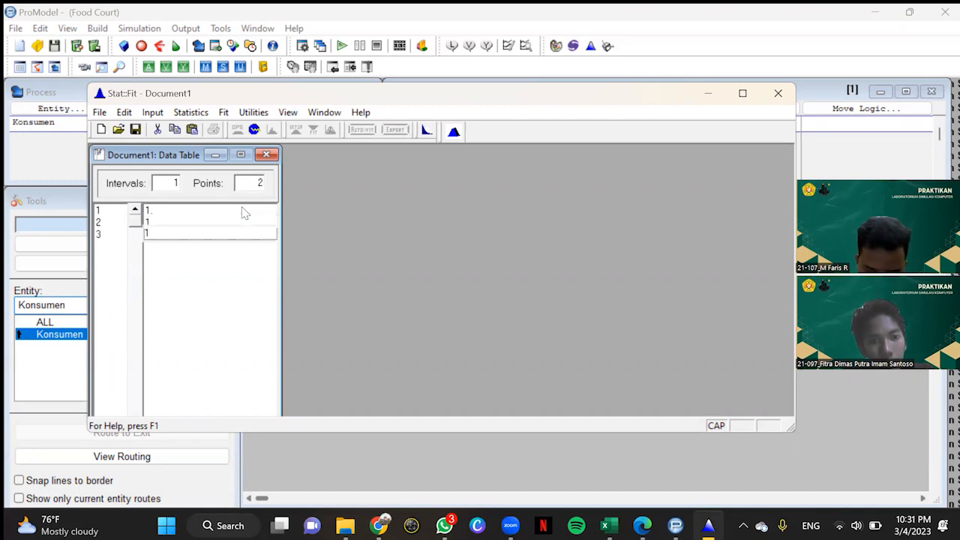
{"action": "key", "text": "Return"}
{"action": "type", "text": "1"}
{"action": "key", "text": "Return"}
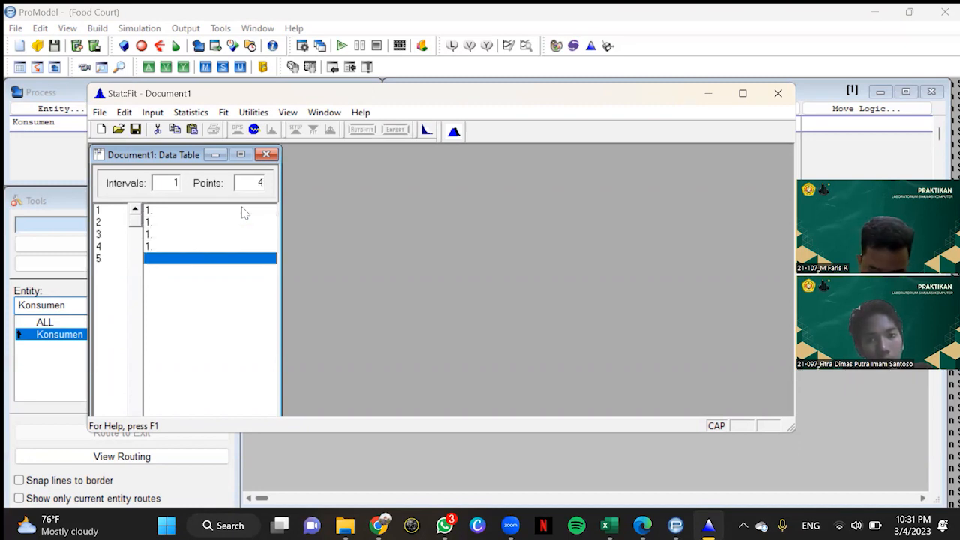
{"action": "type", "text": "1"}
{"action": "key", "text": "Return"}
{"action": "type", "text": "2"}
{"action": "key", "text": "Return"}
{"action": "type", "text": "1"}
{"action": "key", "text": "Return"}
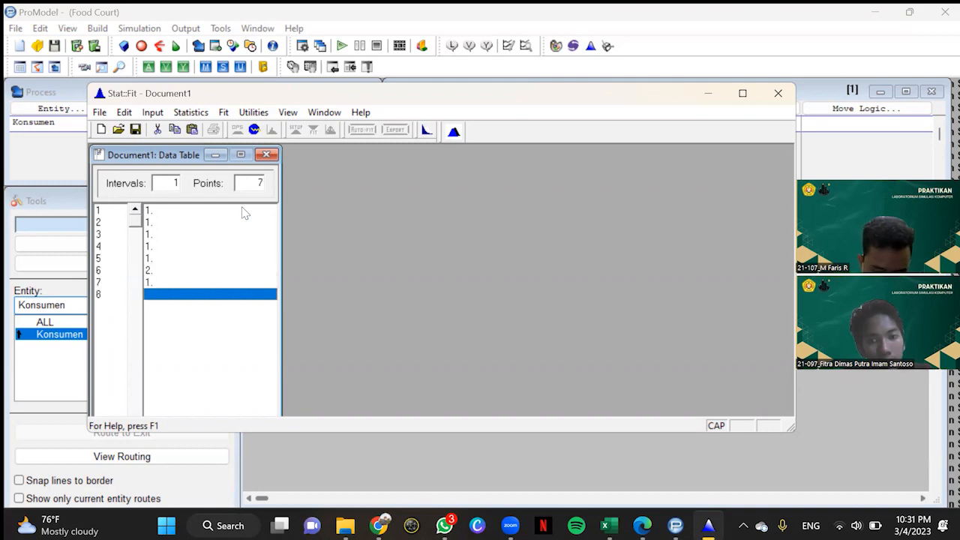
{"action": "type", "text": "1"}
{"action": "key", "text": "Return"}
{"action": "type", "text": "2"}
{"action": "key", "text": "Return"}
{"action": "type", "text": "2"}
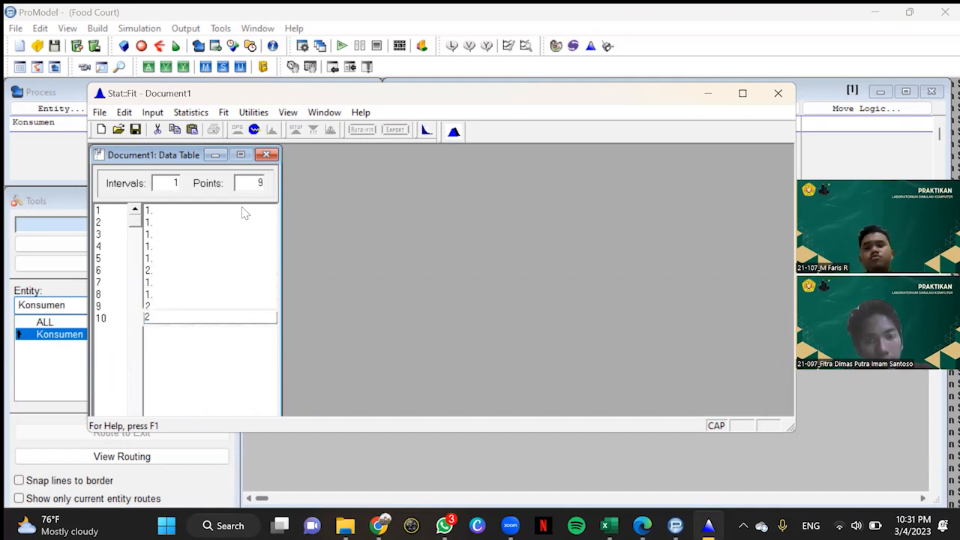
Step: Switch to the report PDF in Edge and check the Konsumen datang measurements in Tabel 2.1
{"action": "left_click", "coordinate": [642, 525]}
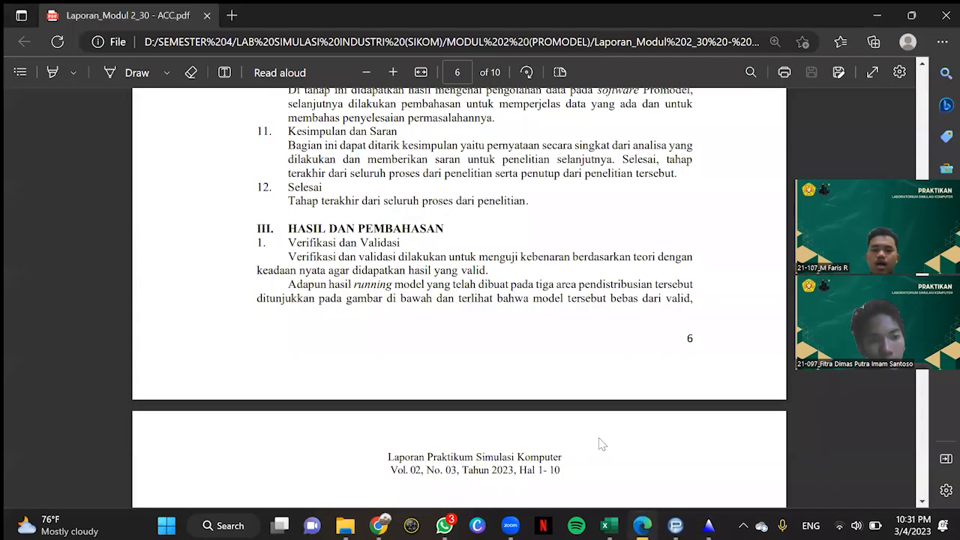
{"action": "scroll", "coordinate": [612, 418], "scroll_direction": "up", "scroll_amount": 15}
{"action": "scroll", "coordinate": [612, 419], "scroll_direction": "up", "scroll_amount": 10}
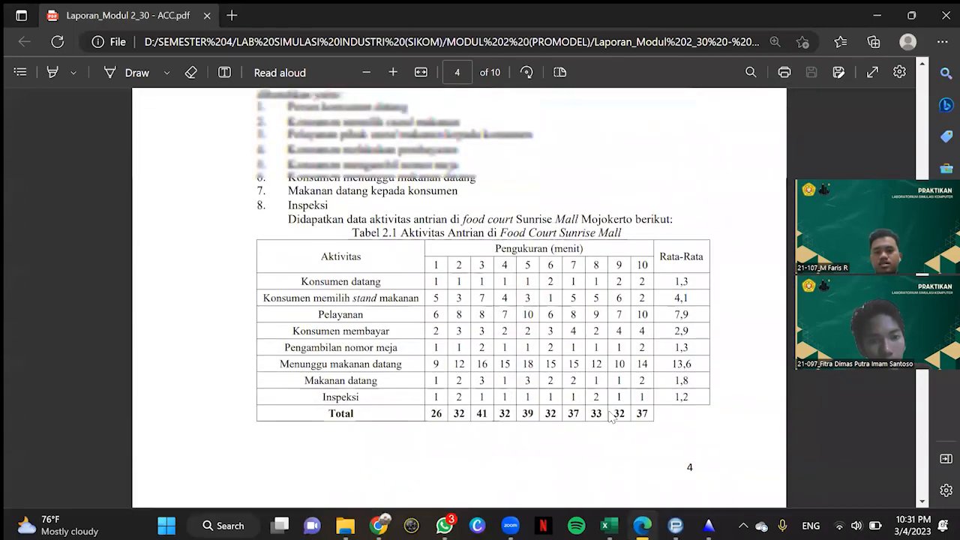
{"action": "scroll", "coordinate": [450, 300], "scroll_direction": "down", "scroll_amount": 5}
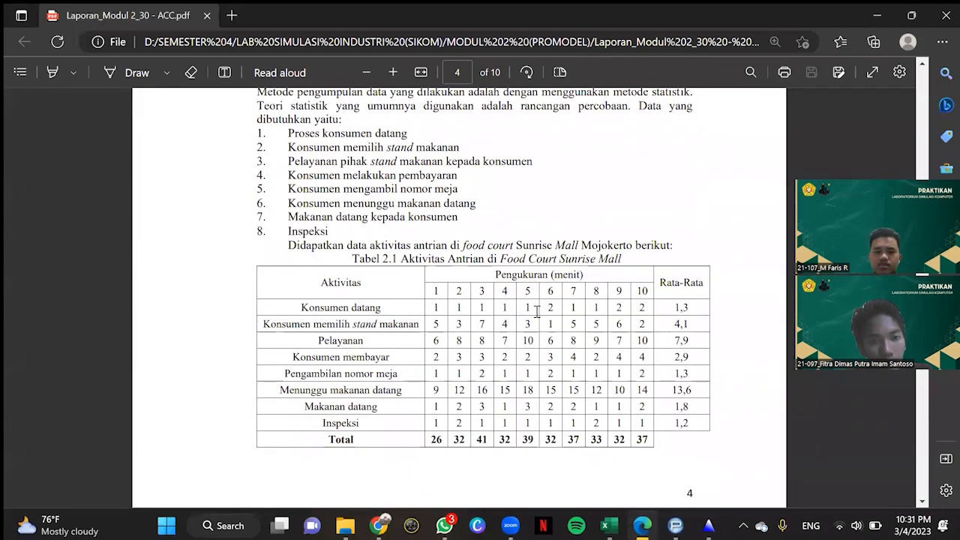
Step: Switch back to Stat::Fit and commit the tenth data point, 2, in the data table
{"action": "left_click", "coordinate": [707, 525]}
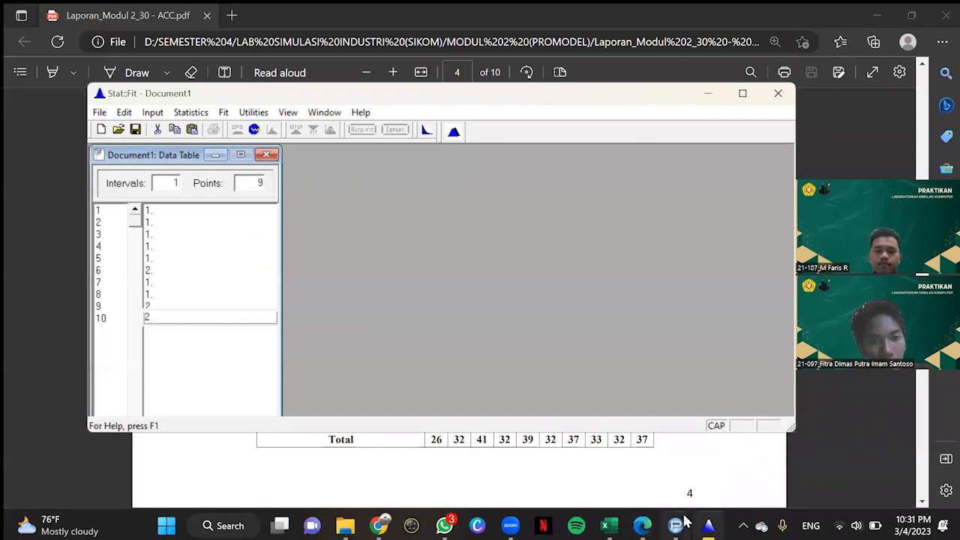
{"action": "left_click", "coordinate": [679, 525]}
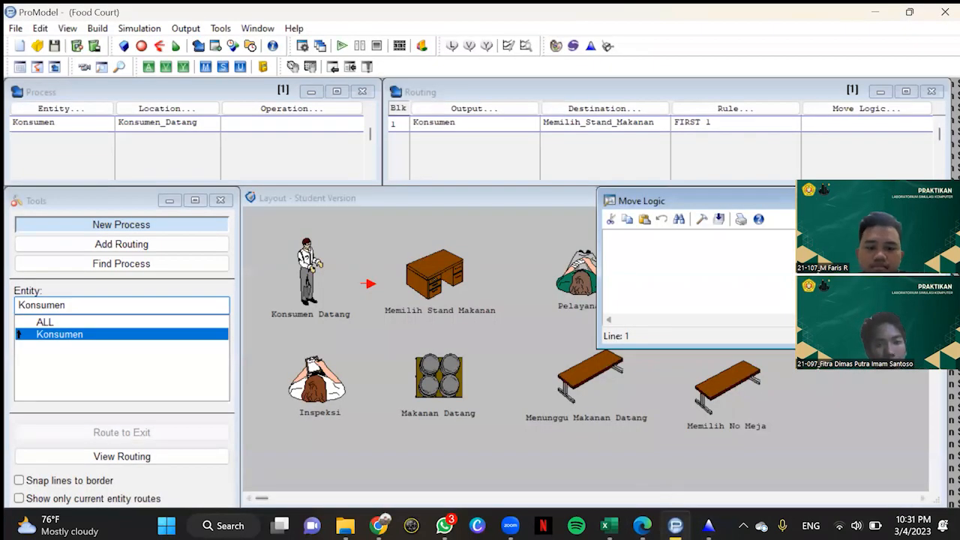
{"action": "left_click", "coordinate": [708, 525]}
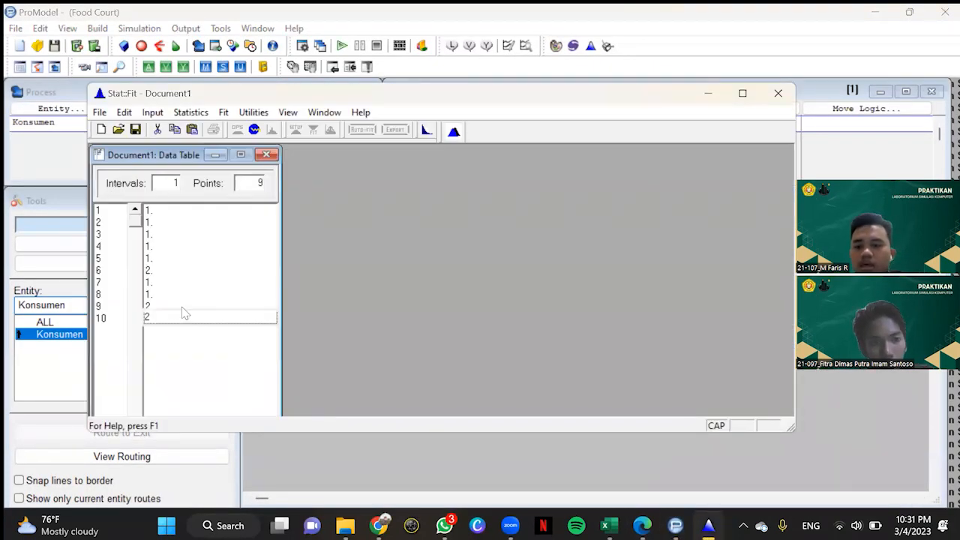
{"action": "key", "text": "Return"}
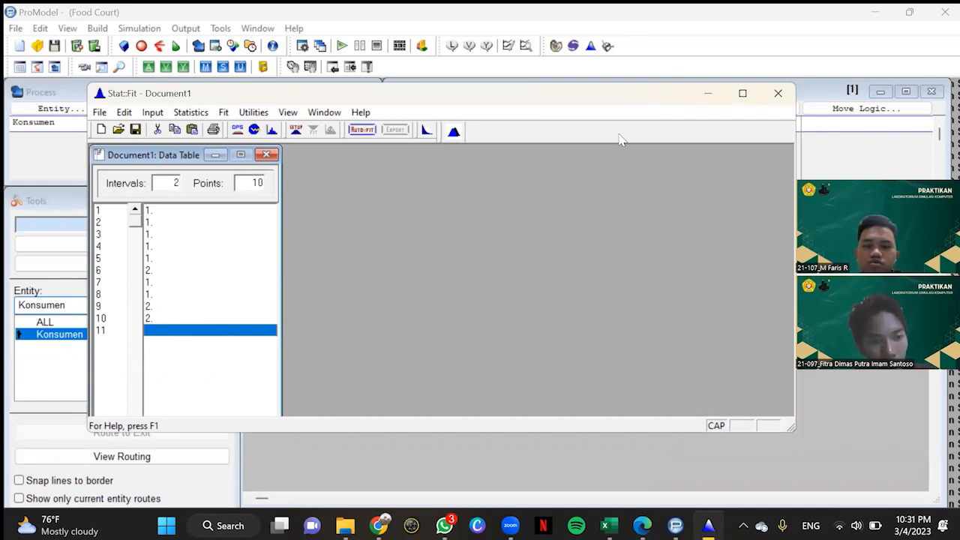
Step: Auto-fit discrete distributions to the ten Konsumen datang data points
{"action": "left_click", "coordinate": [361, 137]}
{"action": "left_click", "coordinate": [368, 130]}
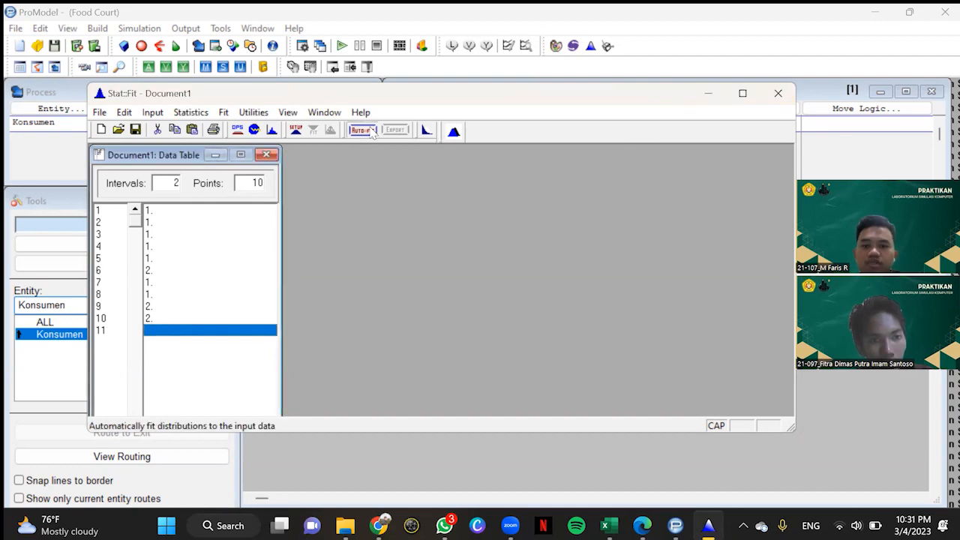
{"action": "left_click", "coordinate": [290, 227]}
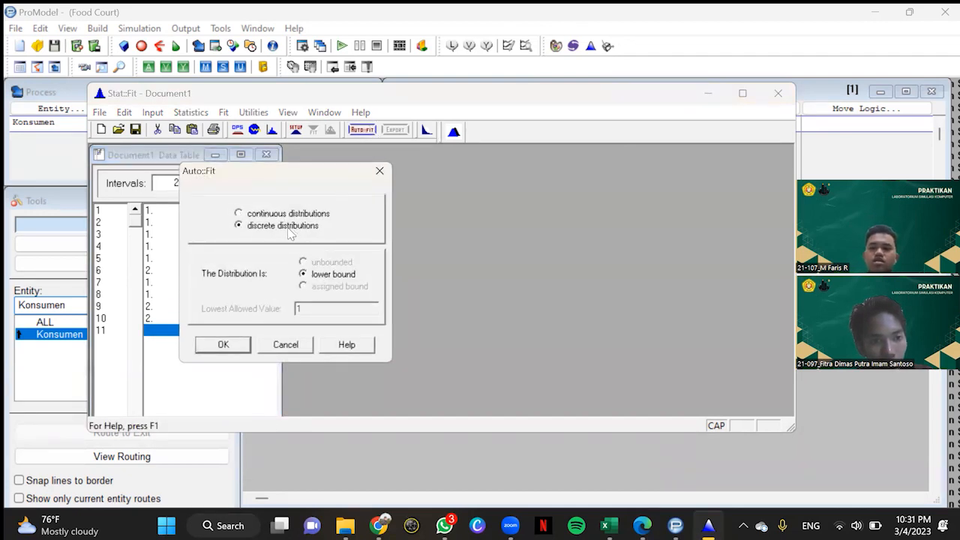
{"action": "left_click", "coordinate": [224, 345]}
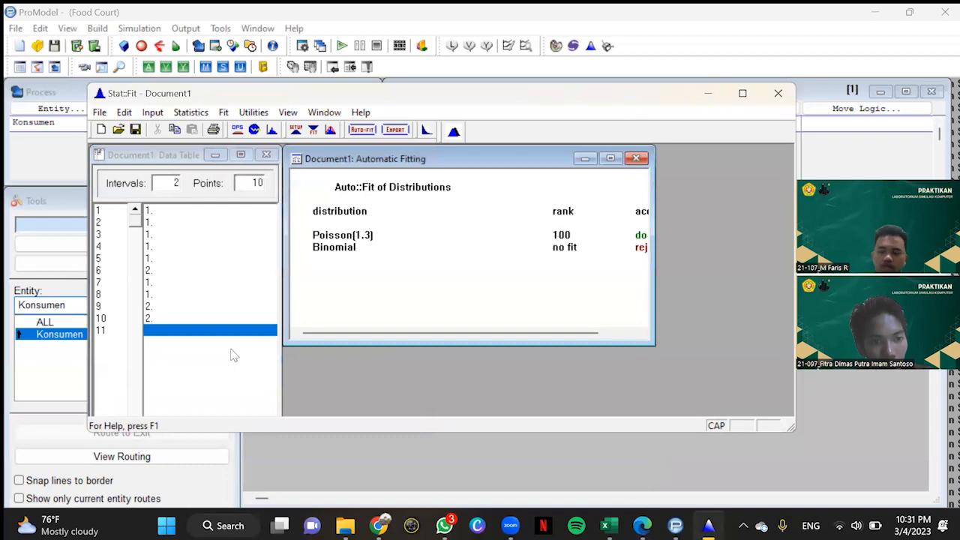
Step: Export the fitted Poisson distribution to the clipboard with ProModel as the target application
{"action": "left_click", "coordinate": [395, 130]}
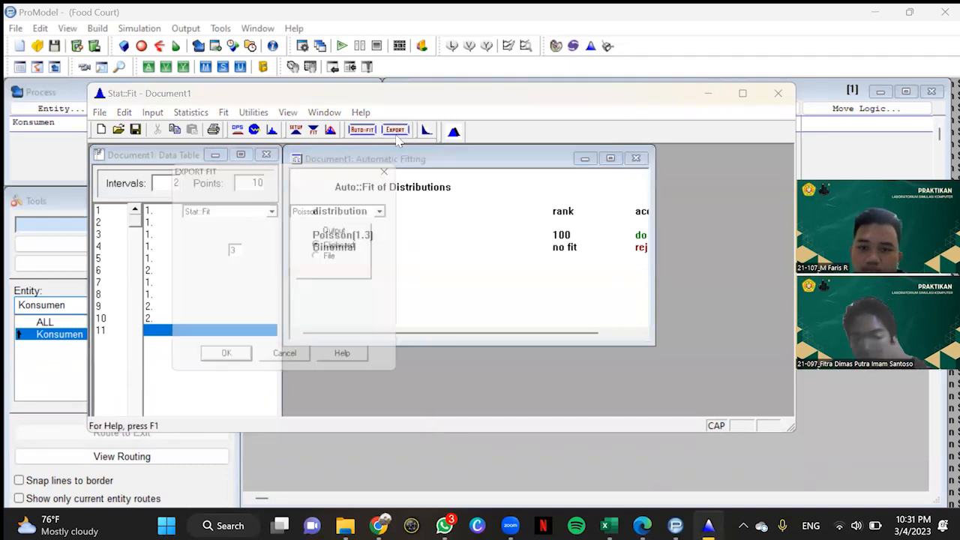
{"action": "left_click_drag", "start_coordinate": [337, 174], "coordinate": [232, 175]}
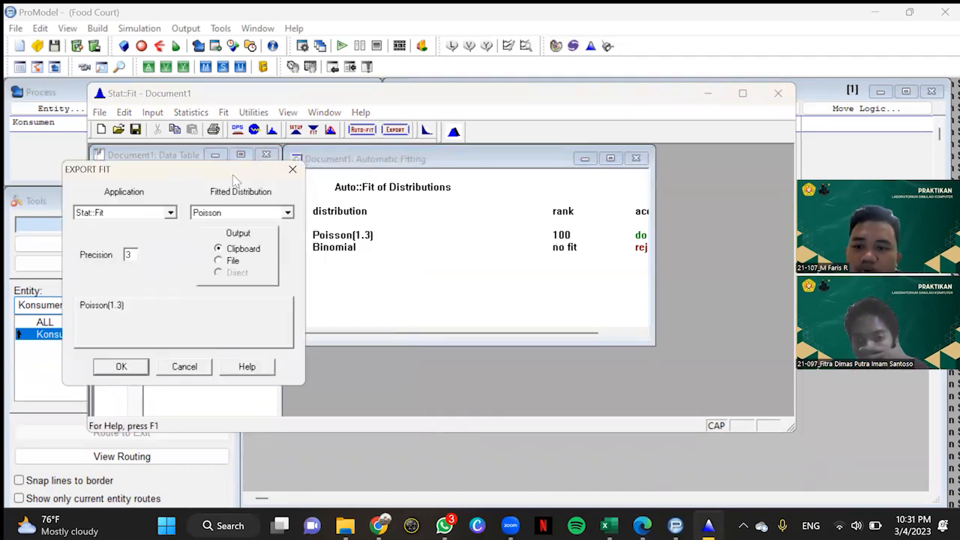
{"action": "left_click", "coordinate": [169, 213]}
{"action": "scroll", "coordinate": [139, 254], "scroll_direction": "up", "scroll_amount": 3}
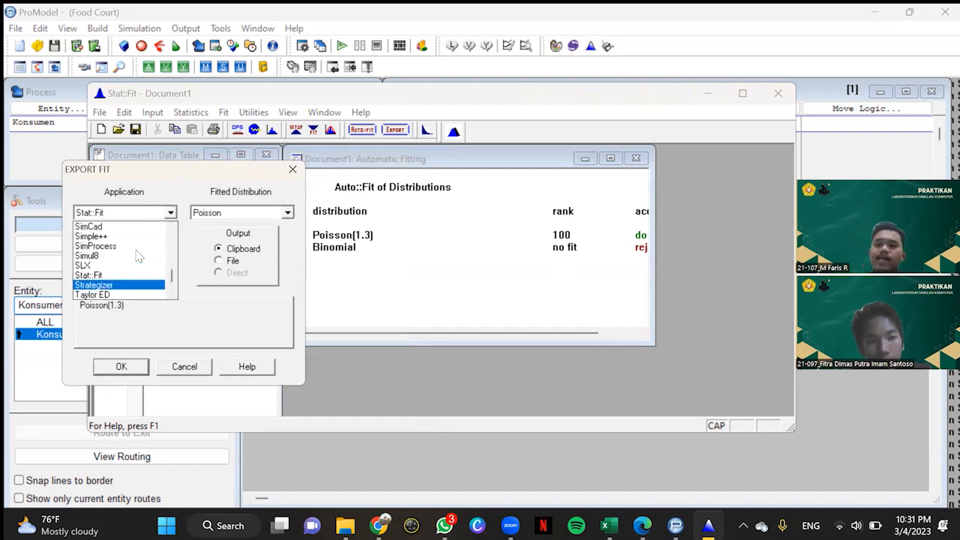
{"action": "scroll", "coordinate": [139, 256], "scroll_direction": "up", "scroll_amount": 1}
{"action": "left_click", "coordinate": [101, 247]}
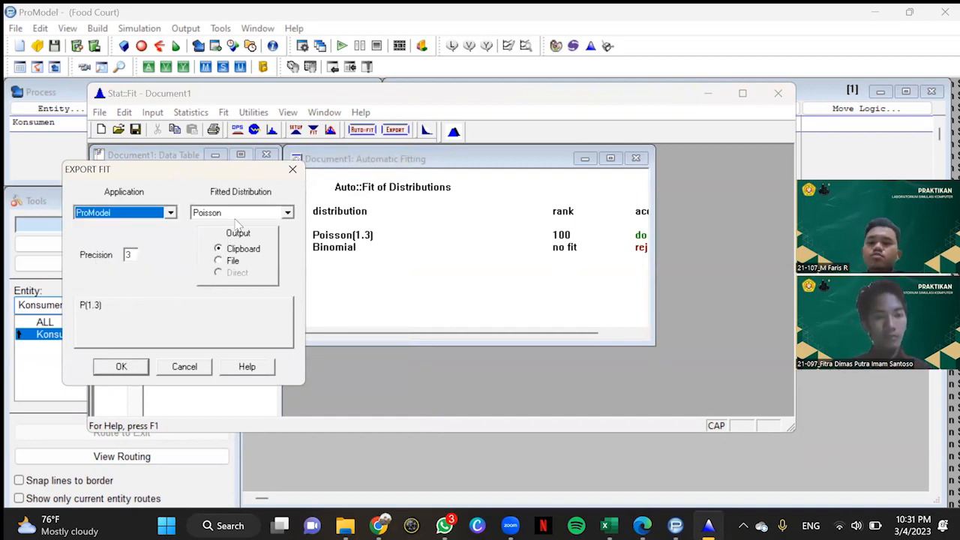
{"action": "left_click_drag", "start_coordinate": [227, 173], "coordinate": [207, 161]}
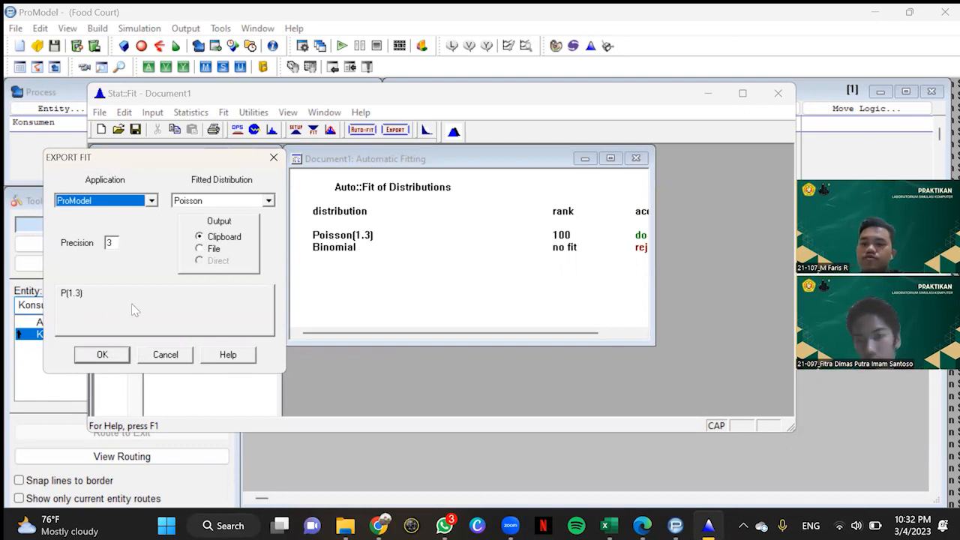
{"action": "left_click", "coordinate": [105, 356]}
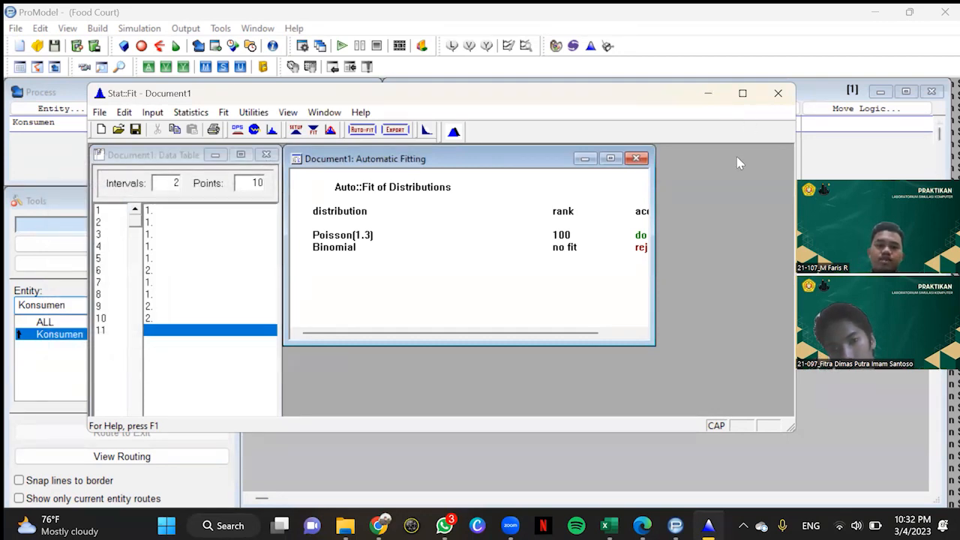
Step: Return to ProModel and build the move logic MOVE FOR P(1.3) for the route to Memilih_Stand_Makanan, using the copied distribution as the time
{"action": "left_click", "coordinate": [711, 116]}
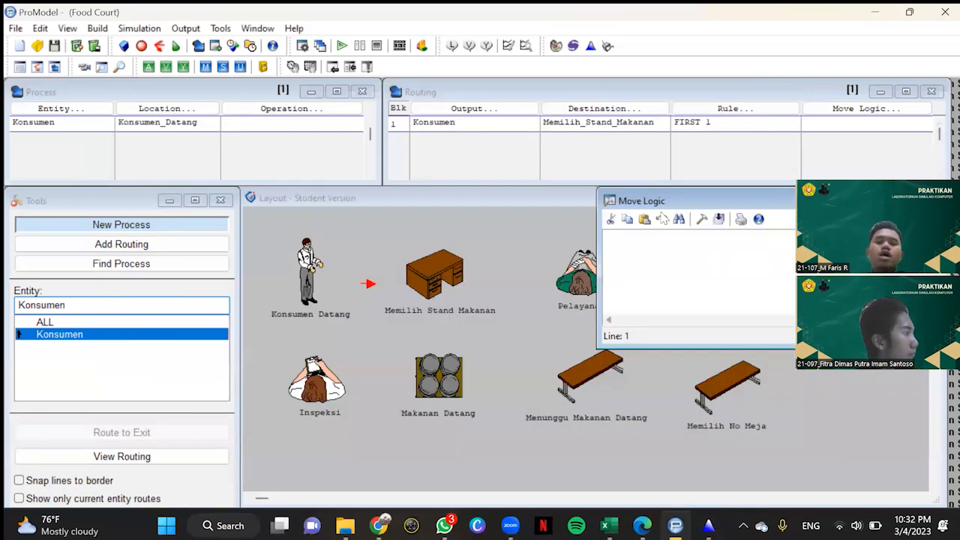
{"action": "left_click", "coordinate": [701, 219]}
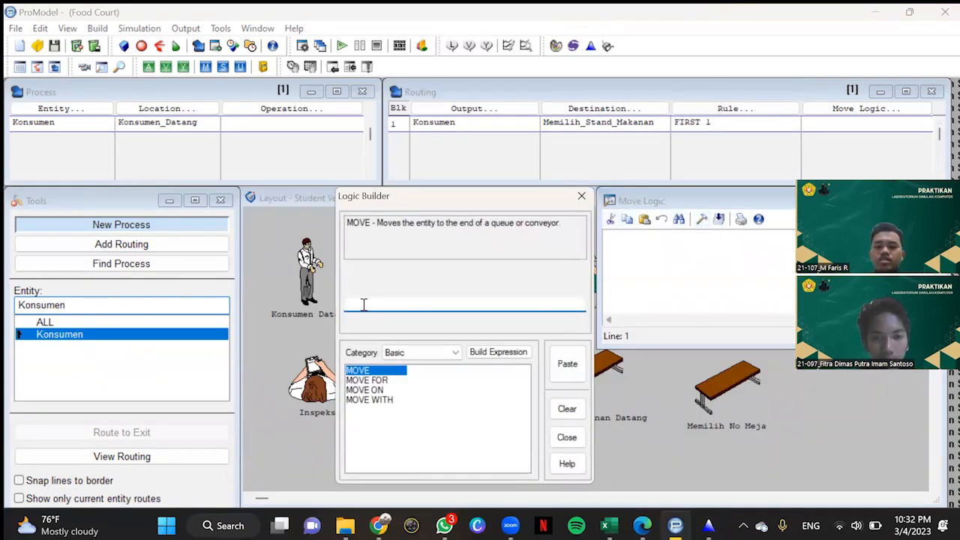
{"action": "left_click", "coordinate": [375, 380]}
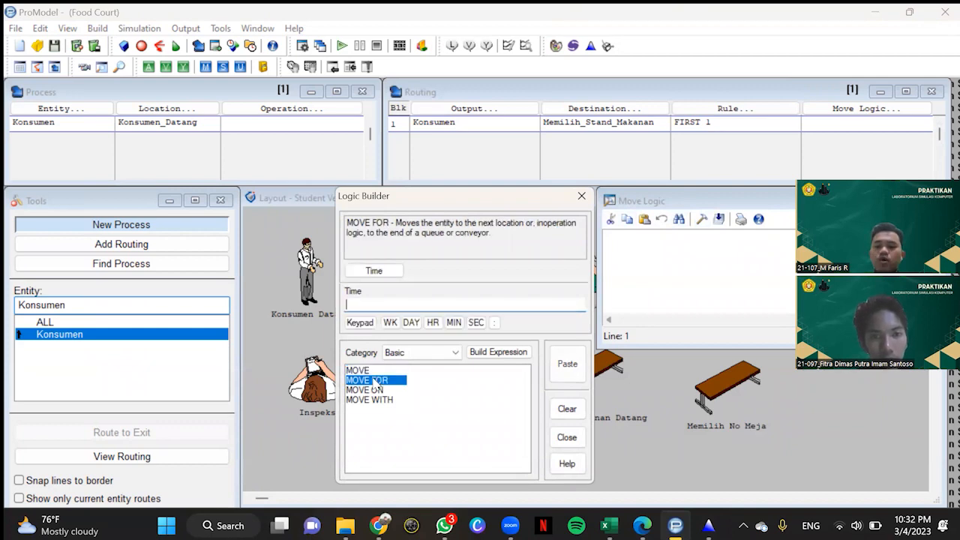
{"action": "right_click", "coordinate": [362, 306]}
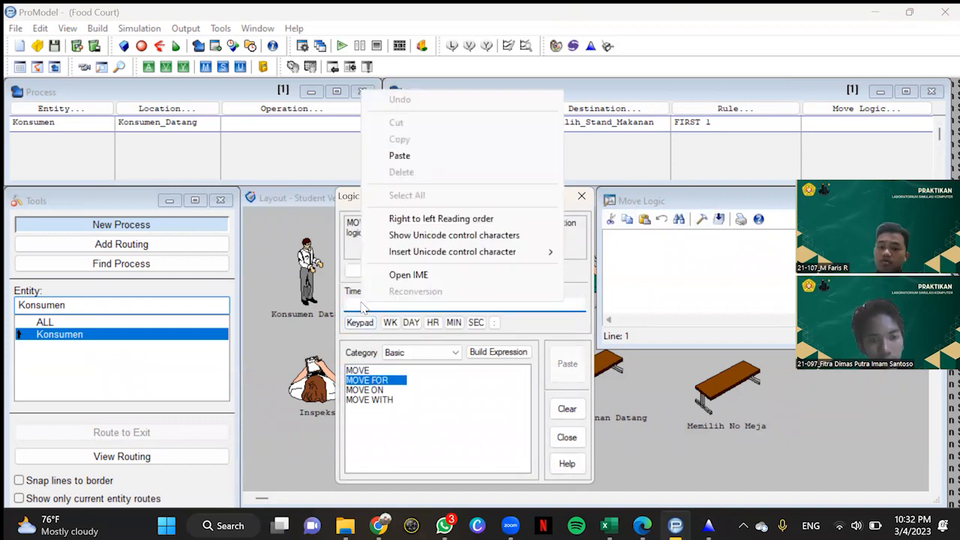
{"action": "left_click", "coordinate": [411, 159]}
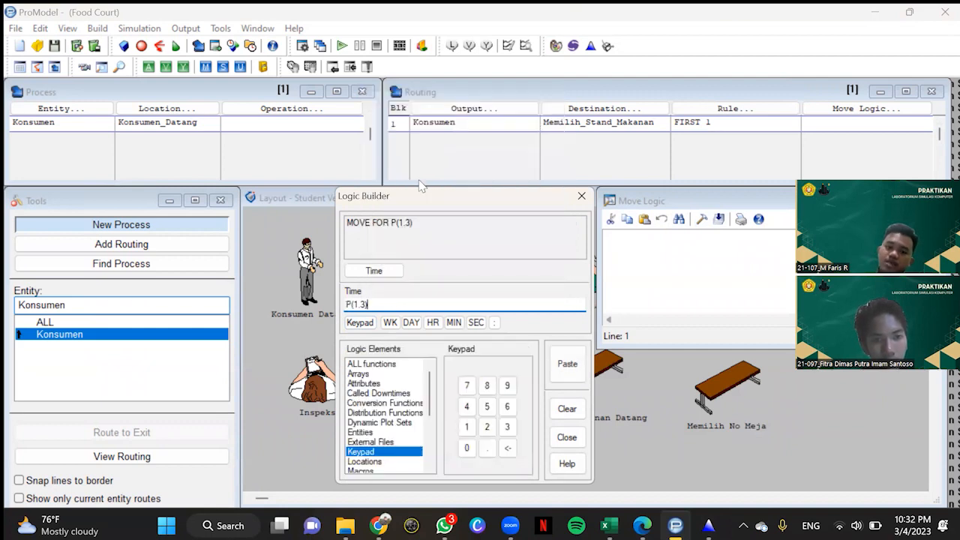
{"action": "left_click", "coordinate": [566, 367]}
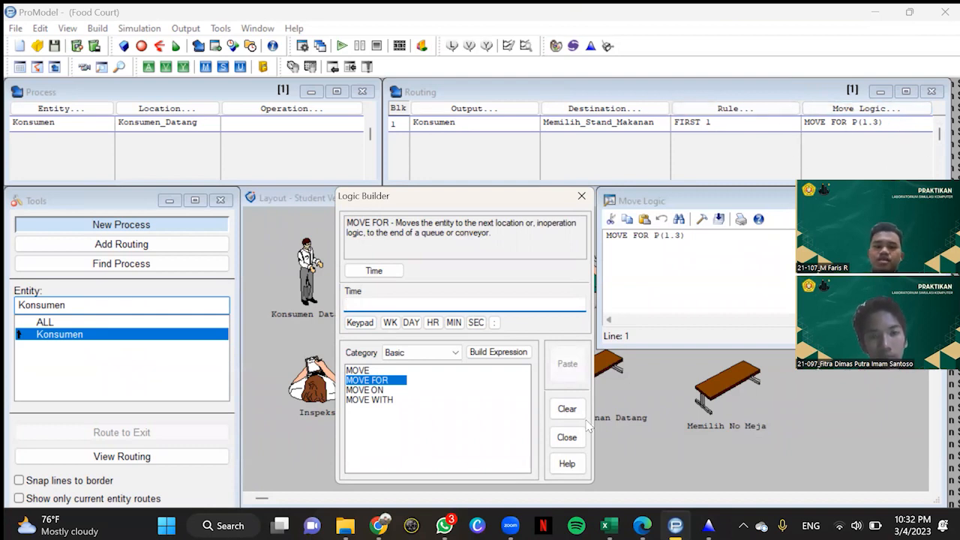
{"action": "left_click", "coordinate": [582, 196]}
Step: Add a second process record for entity Konsumen at location Memilih_Stand_Makanan
{"action": "left_click", "coordinate": [59, 124]}
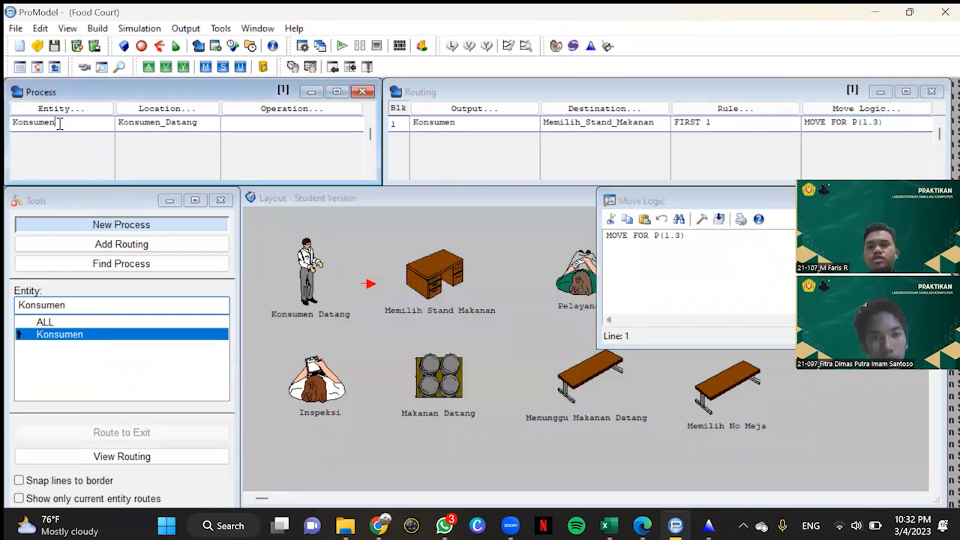
{"action": "left_click", "coordinate": [65, 135]}
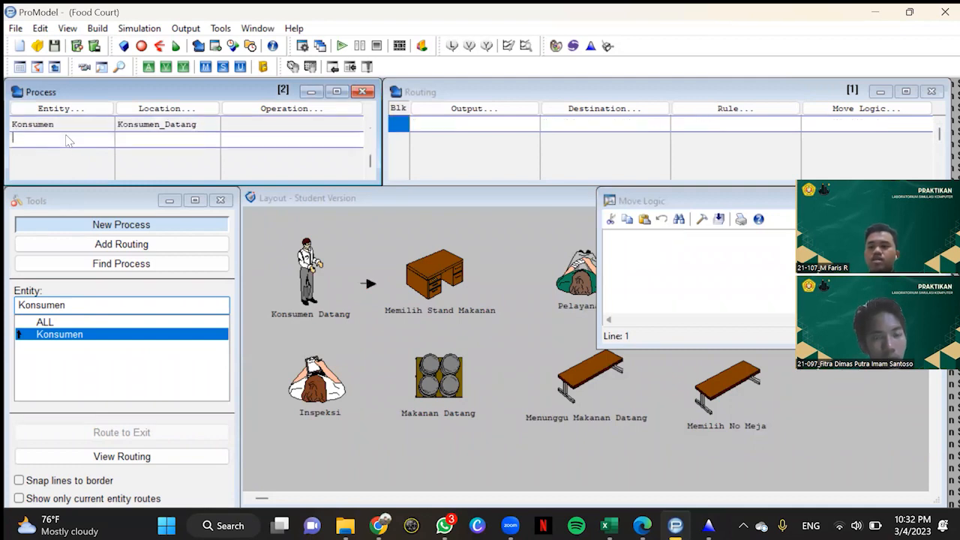
{"action": "left_click", "coordinate": [68, 108]}
{"action": "left_click", "coordinate": [62, 293]}
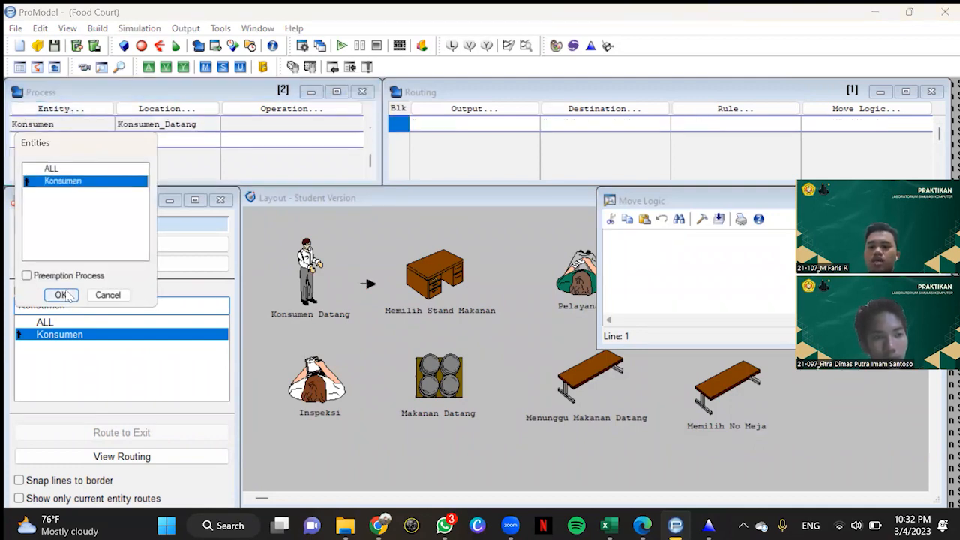
{"action": "left_click", "coordinate": [188, 109]}
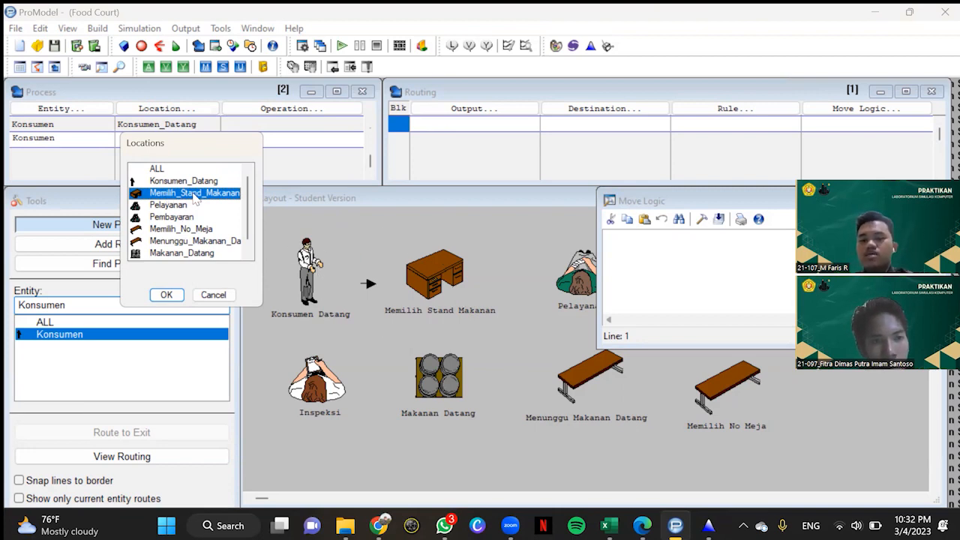
{"action": "left_click", "coordinate": [166, 295]}
Step: Route the Konsumen output of the Memilih_Stand_Makanan process to Pelayanan
{"action": "left_click", "coordinate": [504, 110]}
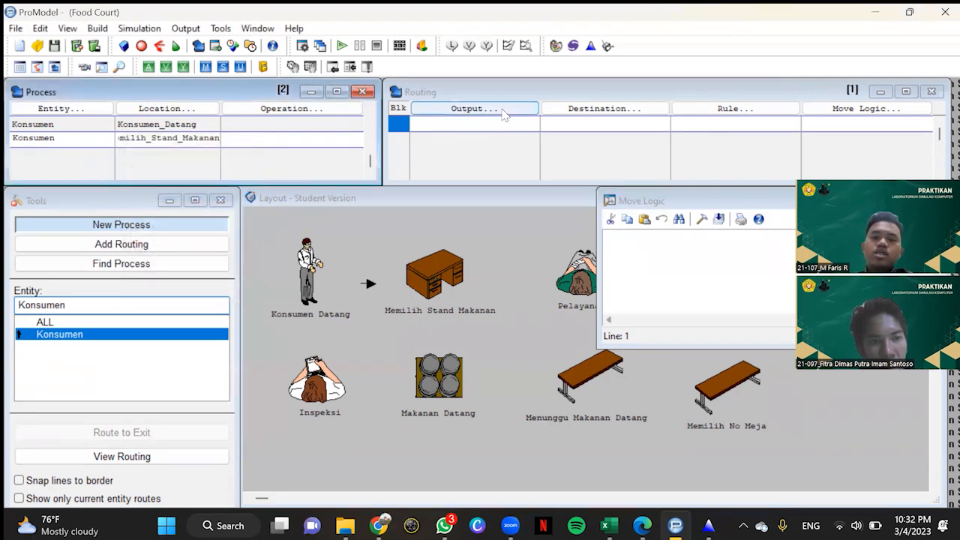
{"action": "left_click", "coordinate": [461, 279]}
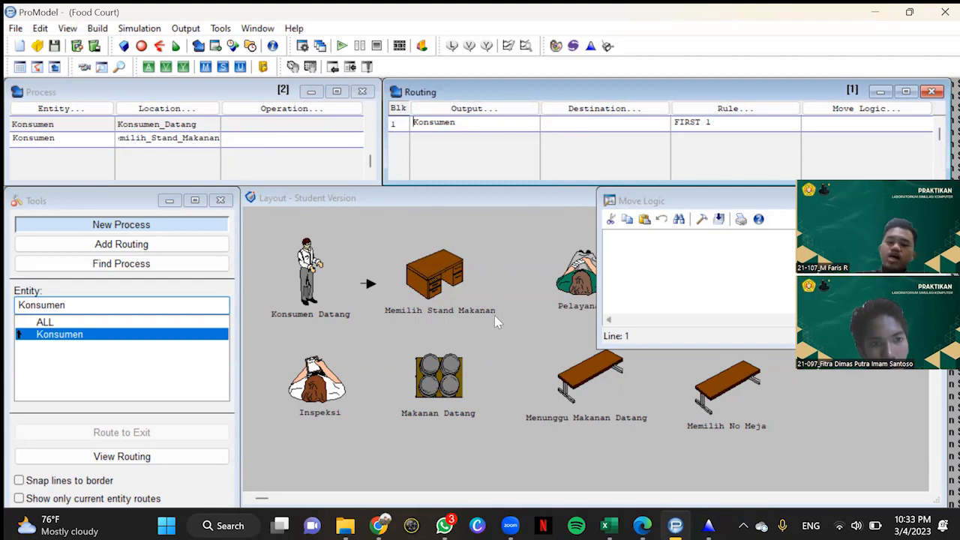
{"action": "left_click", "coordinate": [604, 112]}
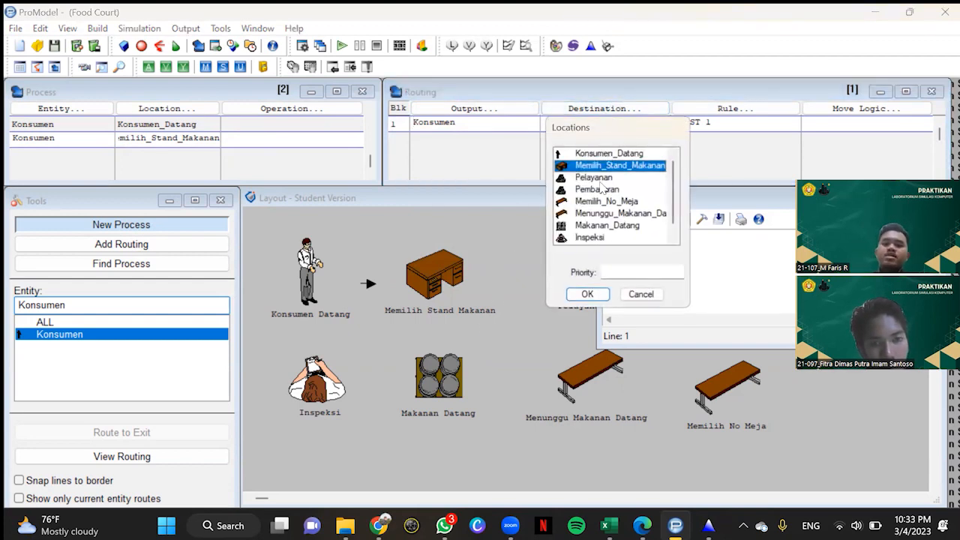
{"action": "left_click", "coordinate": [611, 178]}
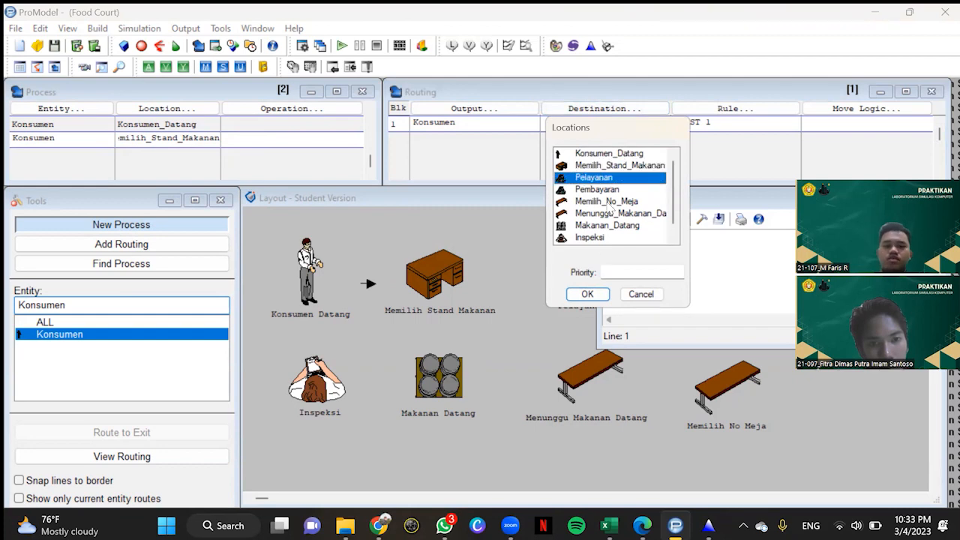
{"action": "left_click", "coordinate": [587, 293]}
Step: Open the Pelayanan route's move logic and enter 5, 3, 7, 4, 3, 1, 5, 5, 6 and 2 in a new Stat::Fit data table
{"action": "left_click", "coordinate": [862, 111]}
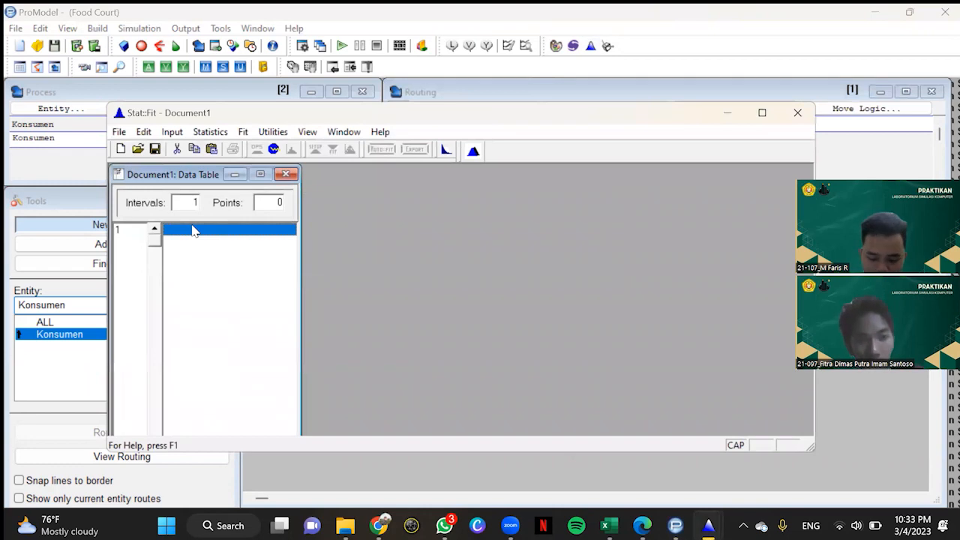
{"action": "type", "text": "5"}
{"action": "key", "text": "Return"}
{"action": "type", "text": "3"}
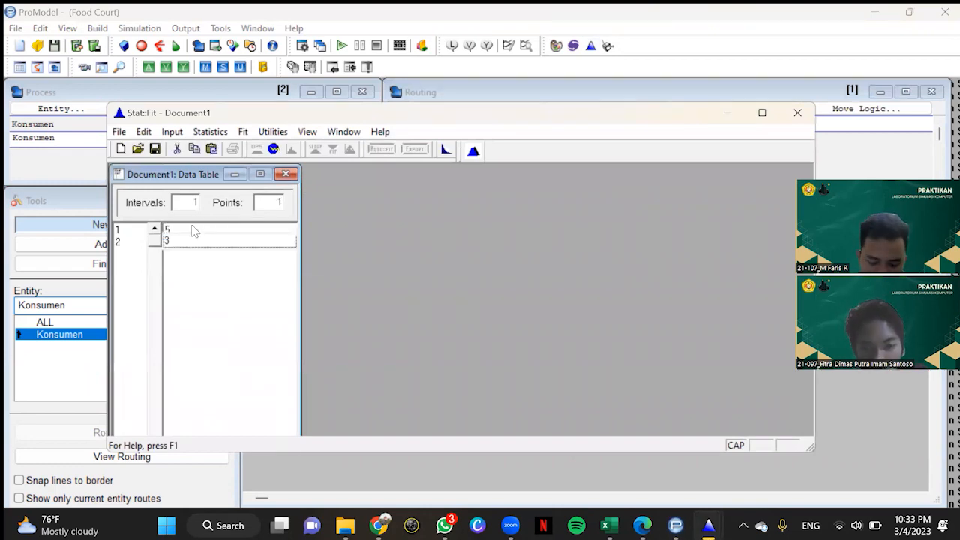
{"action": "key", "text": "Return"}
{"action": "type", "text": "7"}
{"action": "key", "text": "Return"}
{"action": "type", "text": "4"}
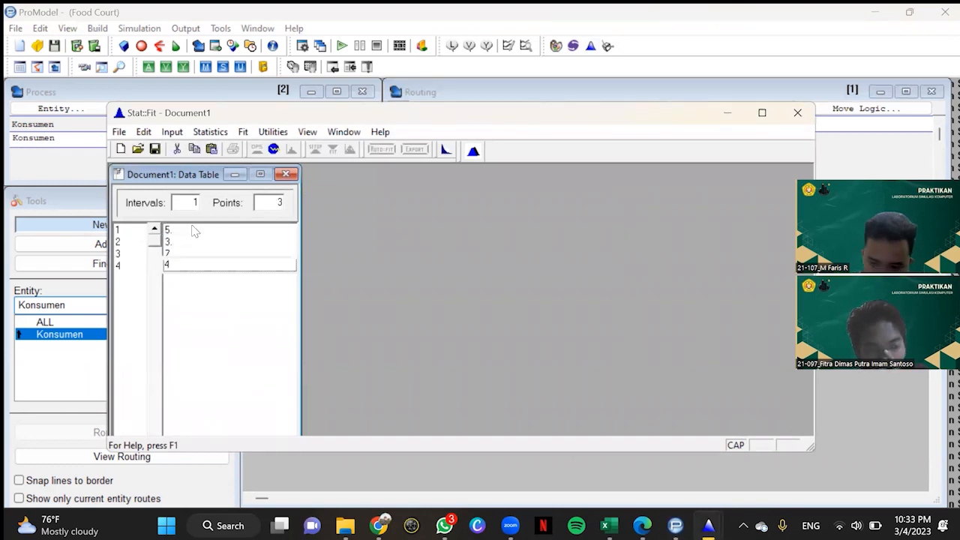
{"action": "key", "text": "Return"}
{"action": "type", "text": "3"}
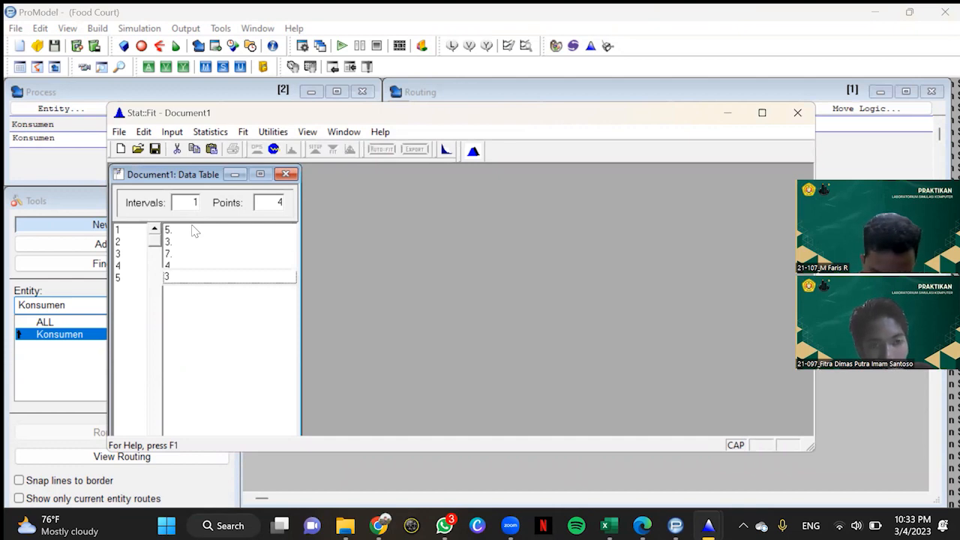
{"action": "key", "text": "Return"}
{"action": "type", "text": "1"}
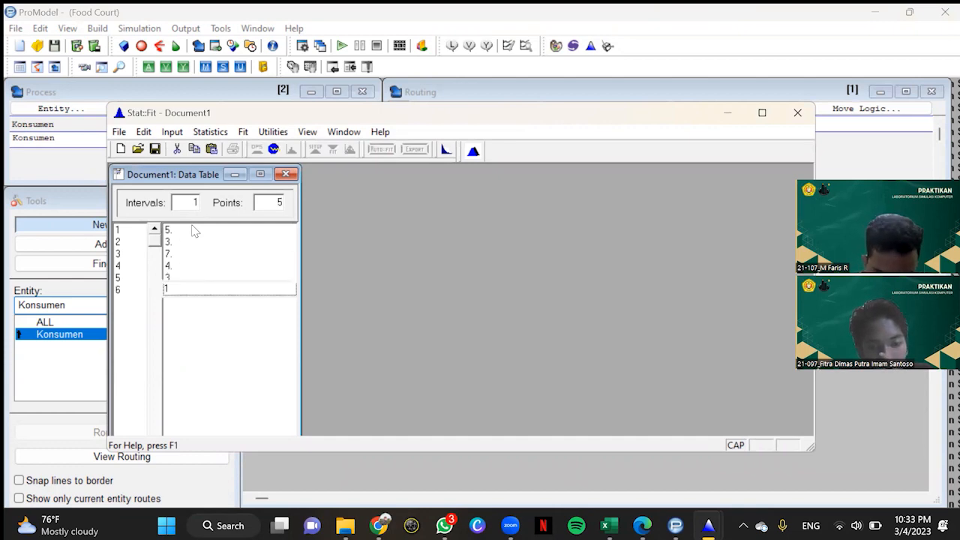
{"action": "key", "text": "Return"}
{"action": "type", "text": "5"}
{"action": "key", "text": "Return"}
{"action": "type", "text": "5"}
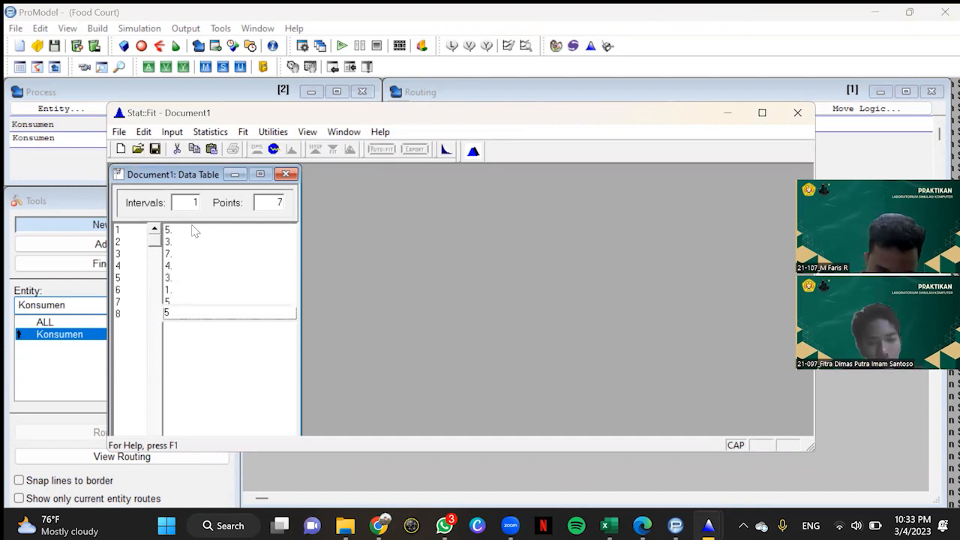
{"action": "key", "text": "Return"}
{"action": "type", "text": "6"}
{"action": "key", "text": "Return"}
{"action": "type", "text": "2"}
{"action": "key", "text": "Return"}
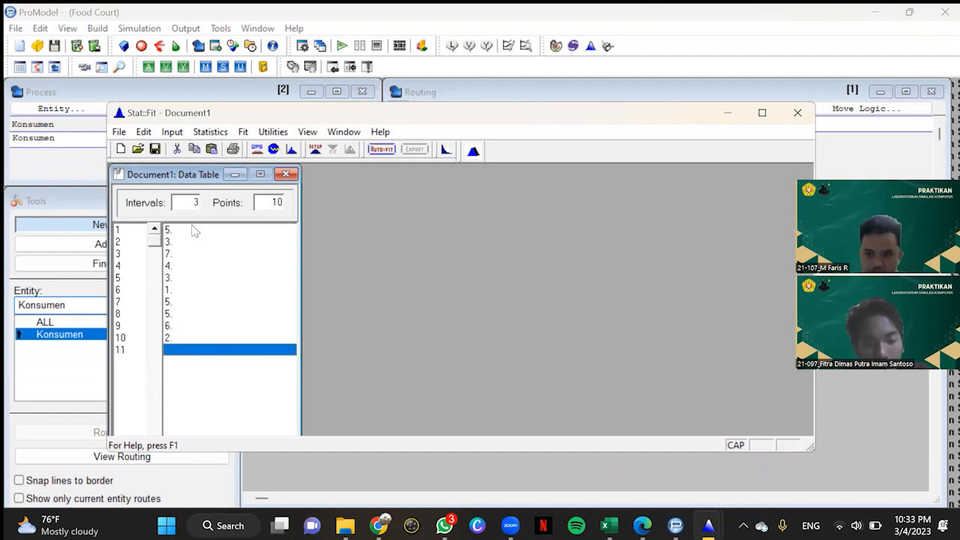
Step: Auto-fit discrete distributions to the ten Pelayanan route data points
{"action": "left_click", "coordinate": [381, 149]}
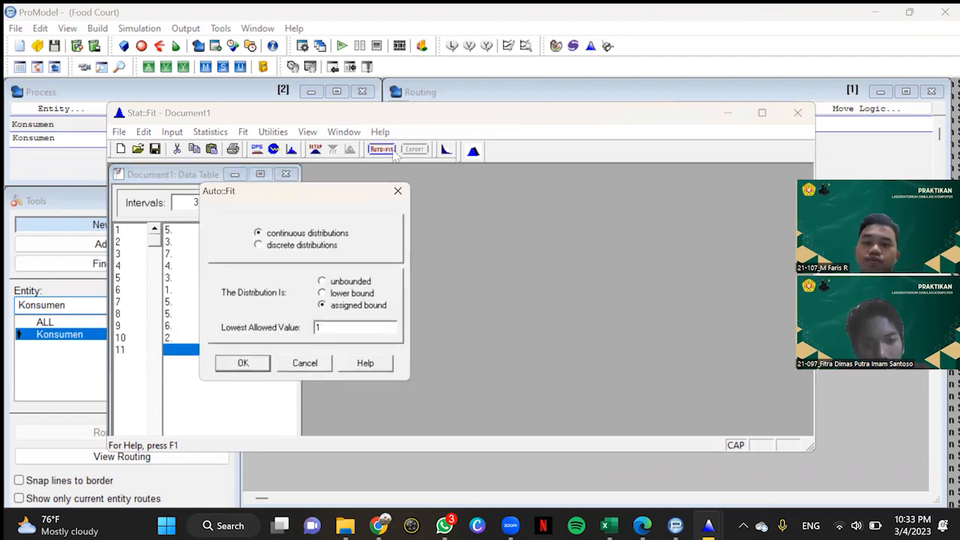
{"action": "left_click", "coordinate": [259, 245]}
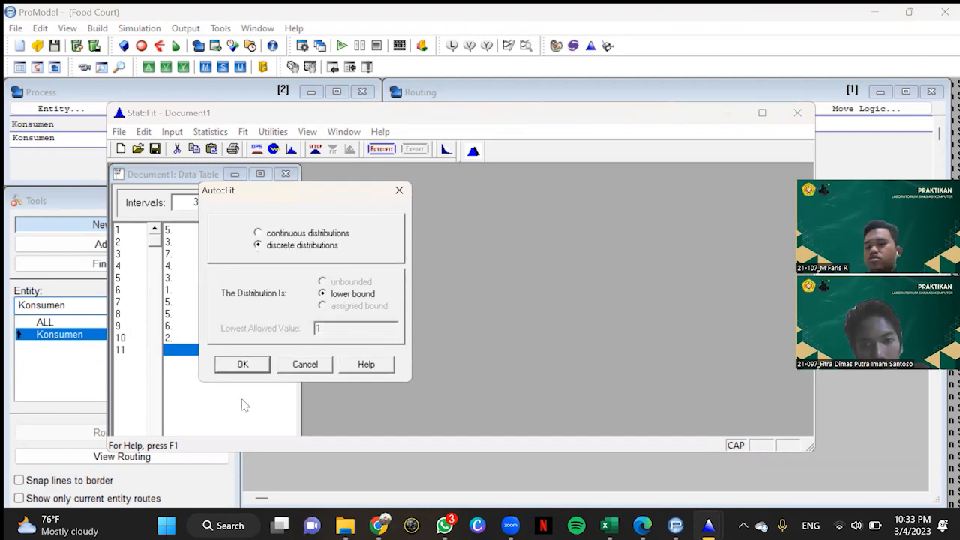
{"action": "left_click", "coordinate": [242, 364]}
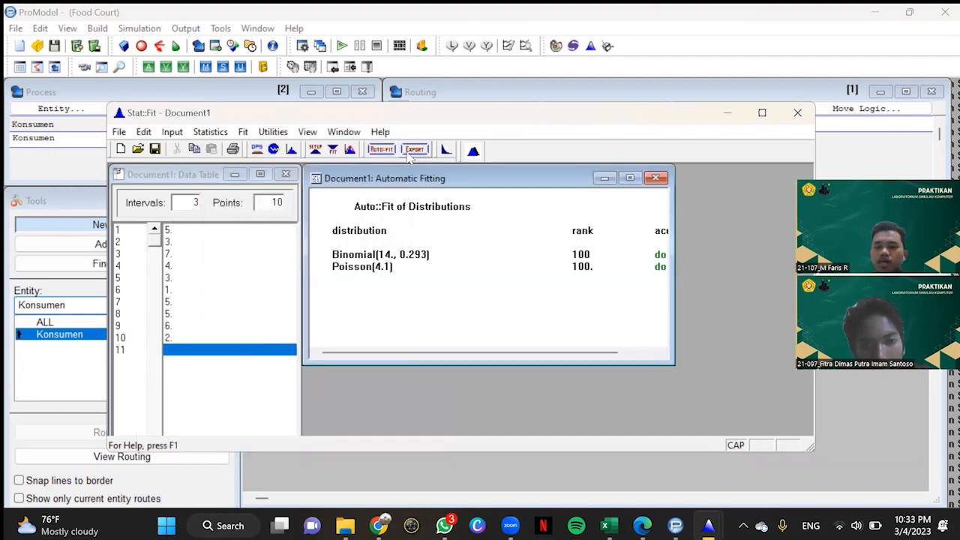
Step: Export the fitted Binomial distribution to the clipboard in ProModel format
{"action": "left_click", "coordinate": [415, 149]}
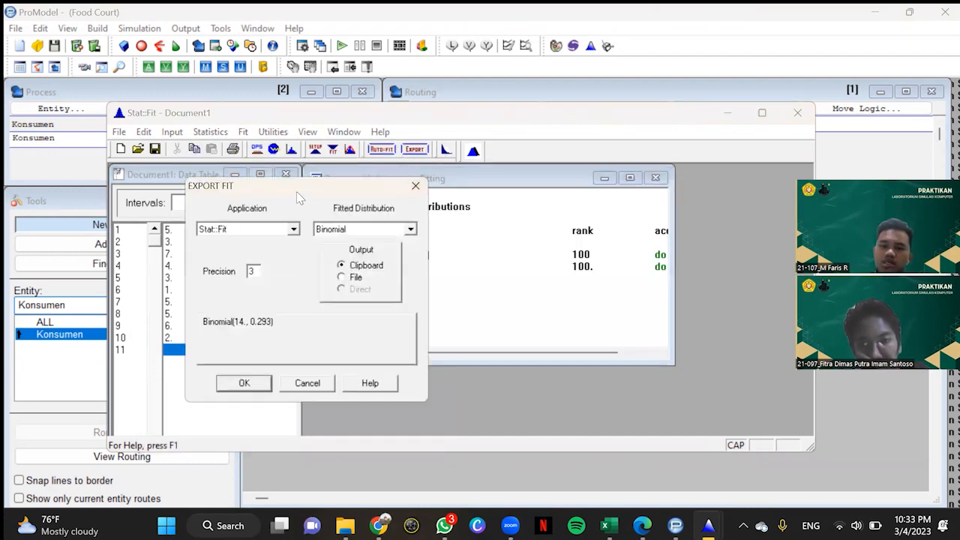
{"action": "left_click_drag", "start_coordinate": [296, 192], "coordinate": [199, 190]}
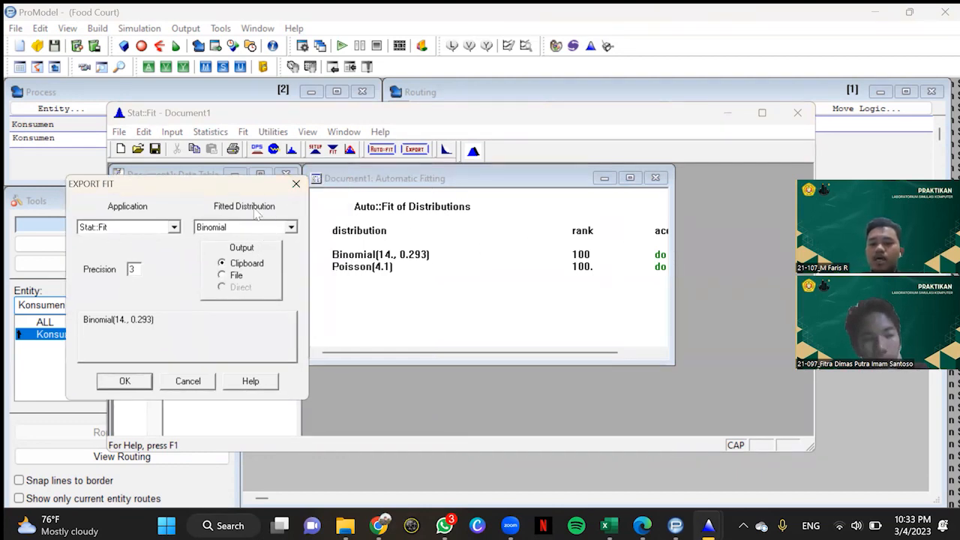
{"action": "left_click", "coordinate": [179, 234]}
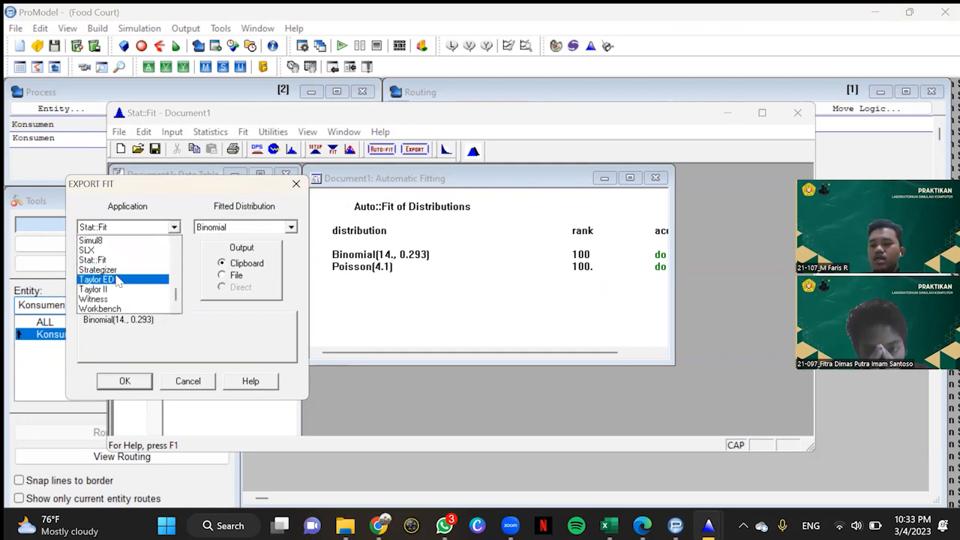
{"action": "scroll", "coordinate": [113, 274], "scroll_direction": "up", "scroll_amount": 3}
{"action": "scroll", "coordinate": [113, 271], "scroll_direction": "up", "scroll_amount": 2}
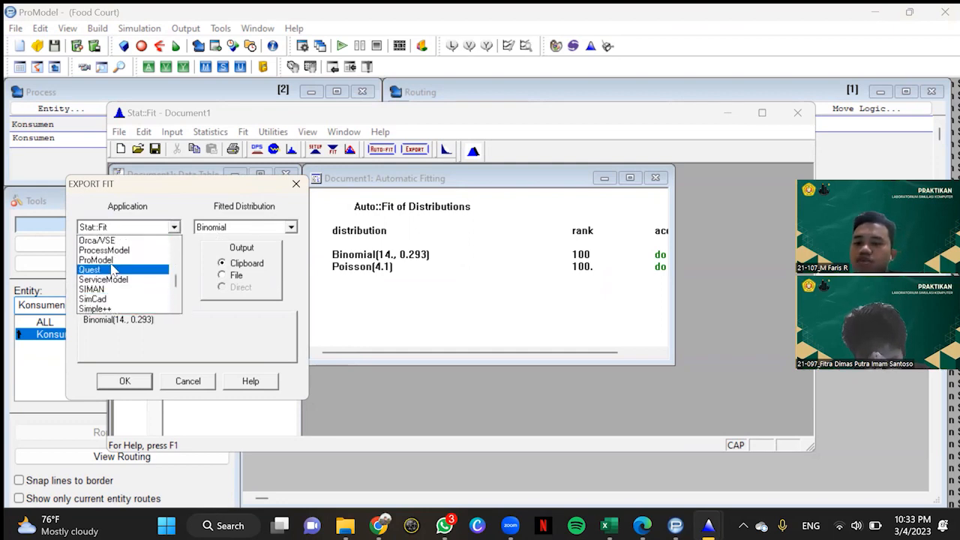
{"action": "left_click", "coordinate": [112, 269]}
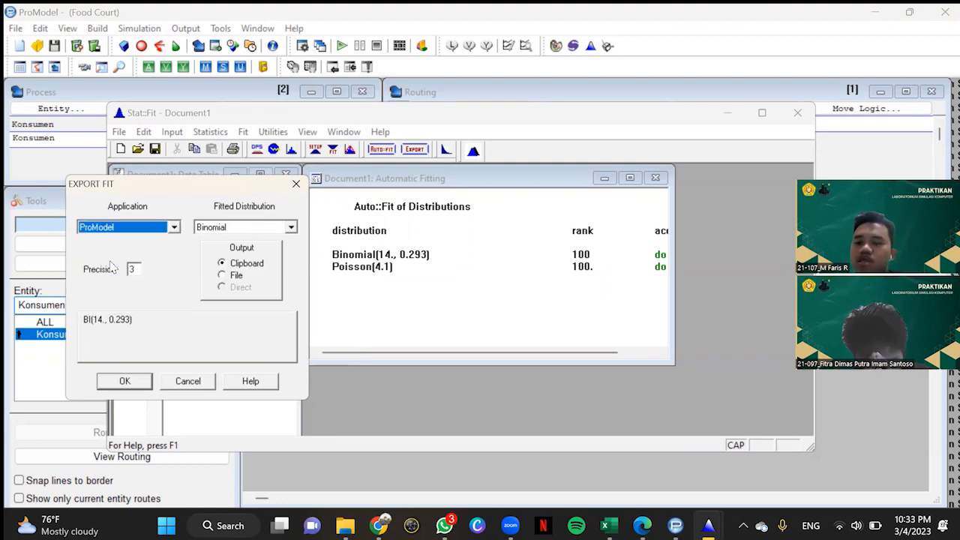
{"action": "left_click", "coordinate": [128, 382]}
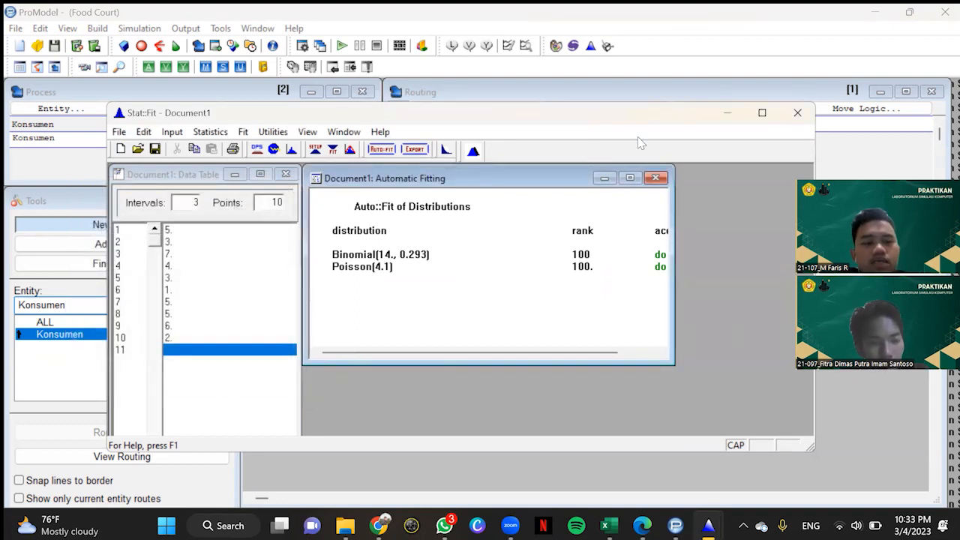
Step: Return to ProModel and build the move logic MOVE FOR BI(14., 0.293) for the Pelayanan route, using the copied distribution as the time
{"action": "left_click", "coordinate": [727, 113]}
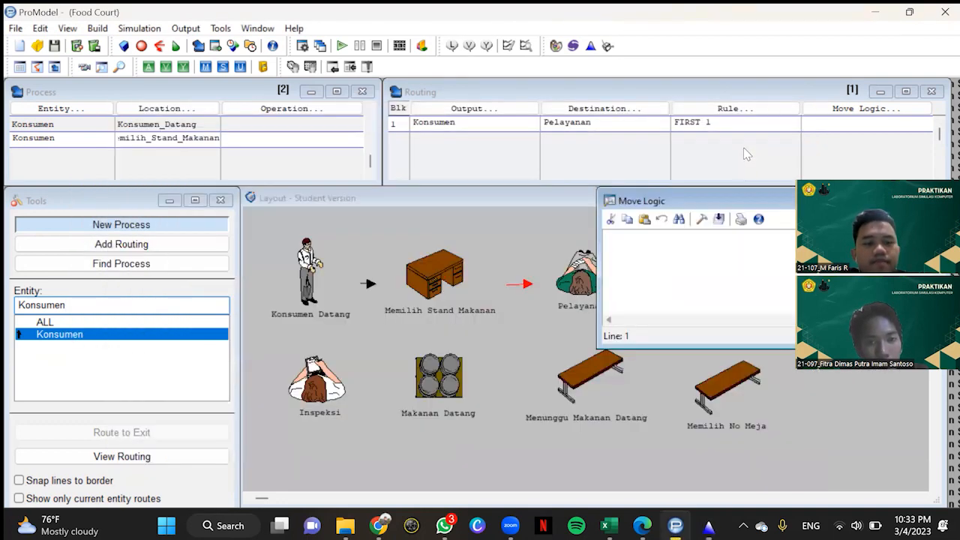
{"action": "left_click", "coordinate": [702, 219]}
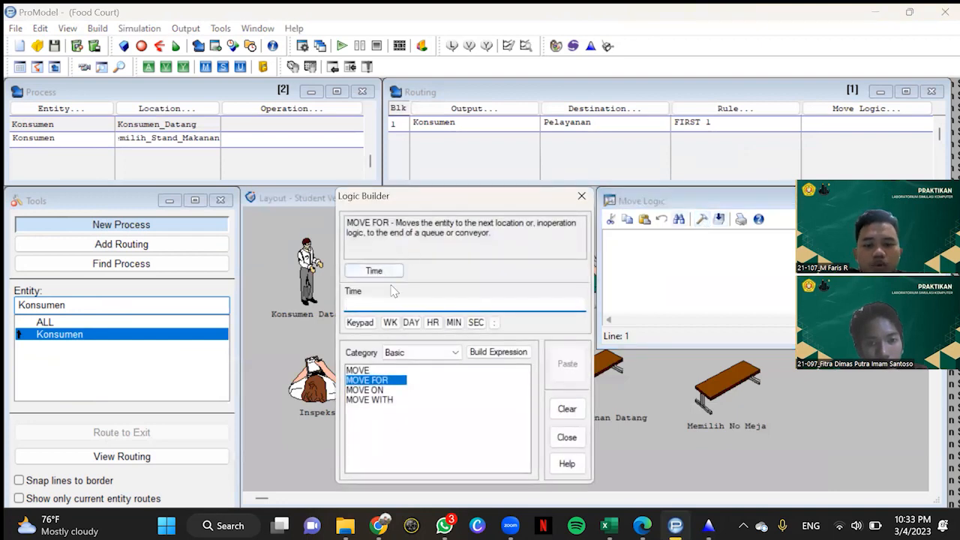
{"action": "right_click", "coordinate": [354, 304]}
{"action": "left_click", "coordinate": [393, 159]}
{"action": "left_click", "coordinate": [567, 364]}
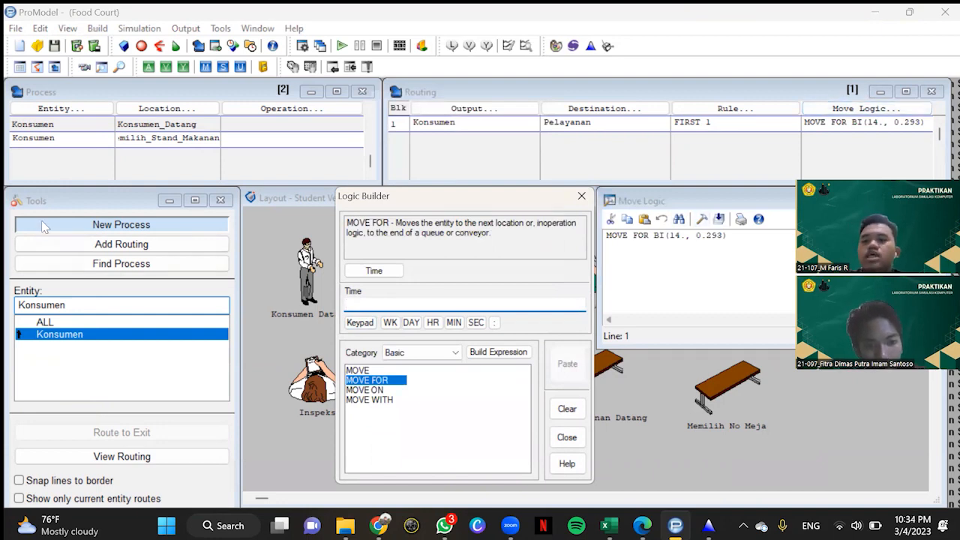
{"action": "left_click", "coordinate": [77, 144]}
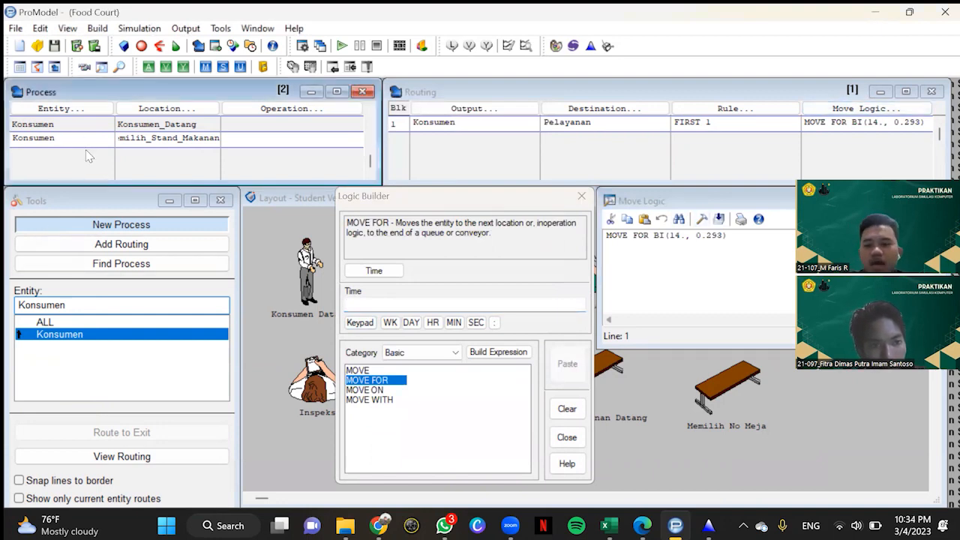
{"action": "left_click", "coordinate": [581, 196]}
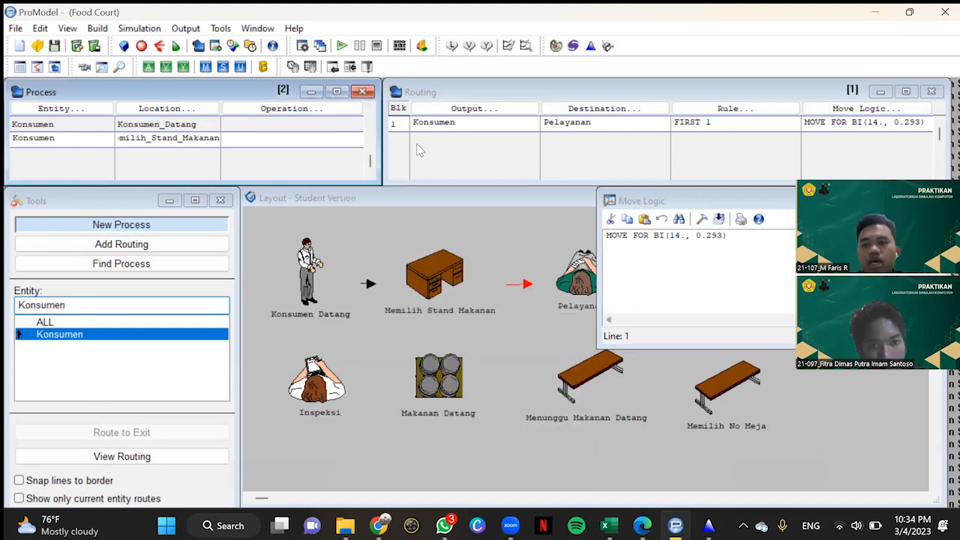
Step: Add a third process record at location Pelayanan
{"action": "key", "text": "Return"}
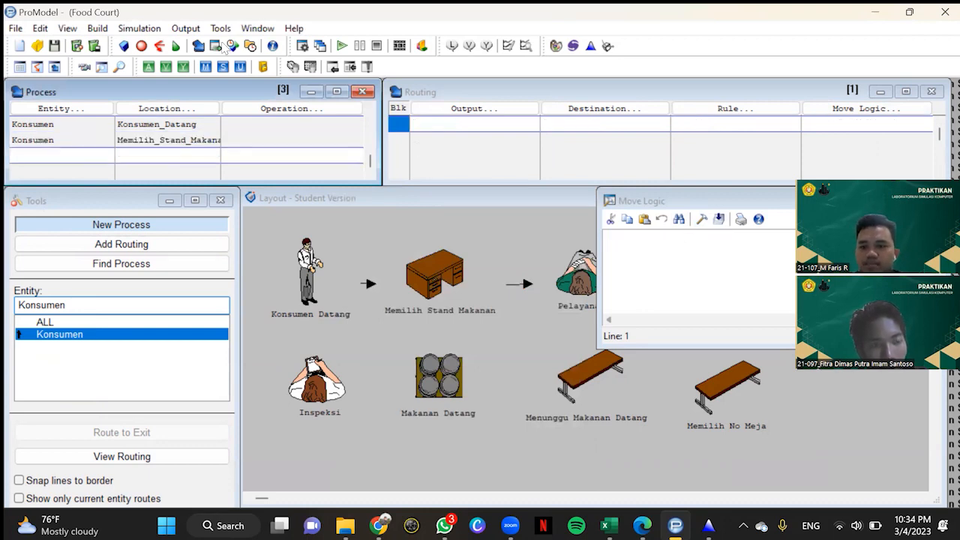
{"action": "left_click", "coordinate": [165, 109]}
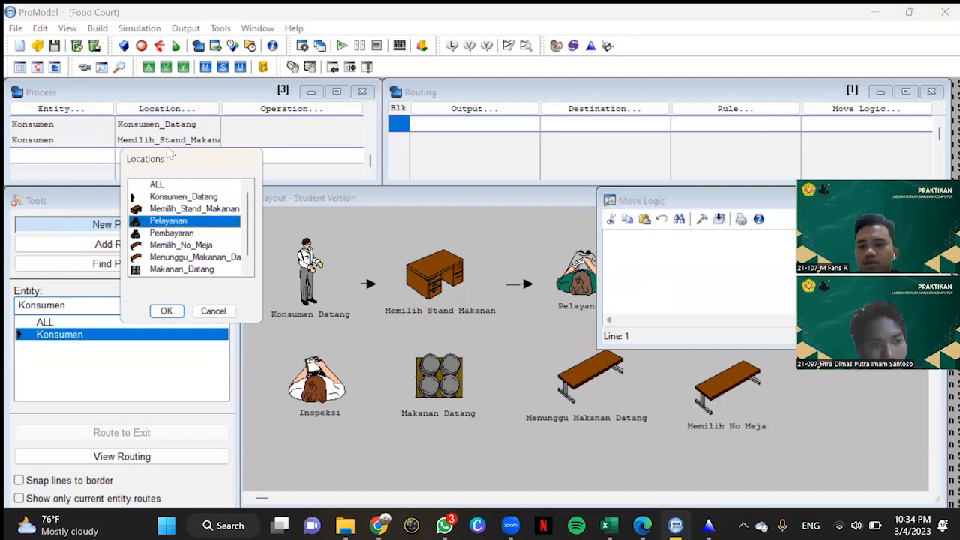
{"action": "left_click", "coordinate": [165, 309]}
Step: Route the Konsumen output of the Pelayanan process to Pembayaran
{"action": "left_click", "coordinate": [474, 109]}
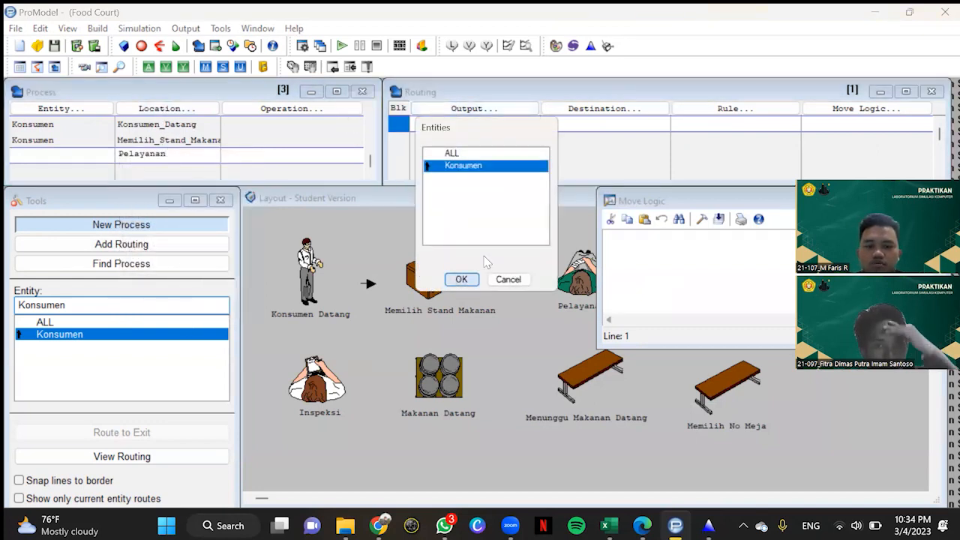
{"action": "left_click", "coordinate": [460, 279]}
{"action": "left_click", "coordinate": [592, 111]}
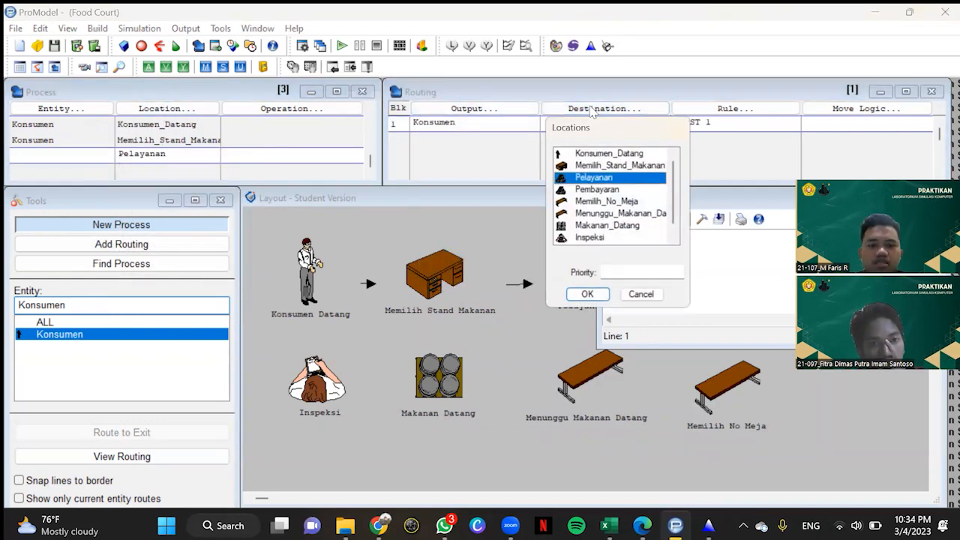
{"action": "left_click", "coordinate": [615, 190]}
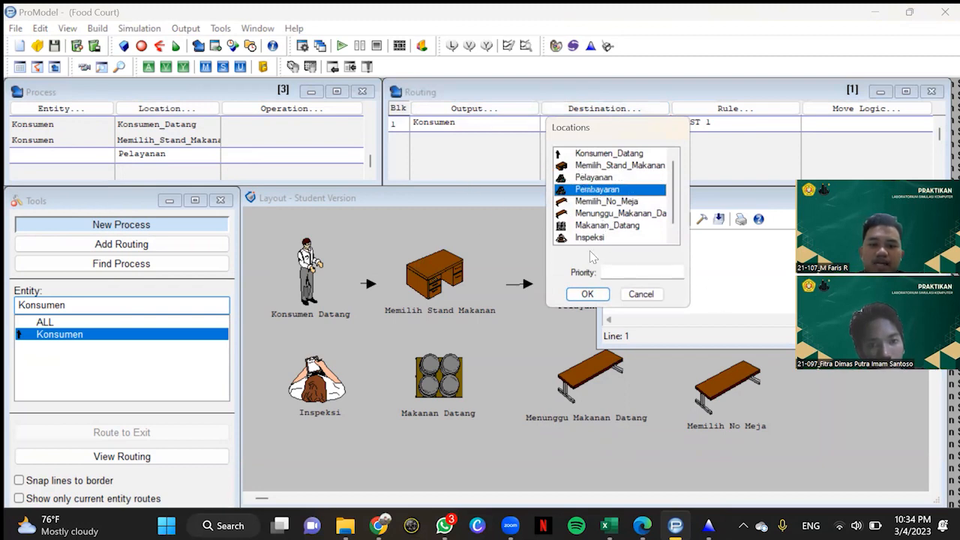
{"action": "left_click", "coordinate": [587, 294]}
Step: Open the Pembayaran route's move logic and enter 6, 8, 8, 7, 10, 6, 8, 9, 7 and 10 in a new Stat::Fit data table
{"action": "left_click", "coordinate": [853, 112]}
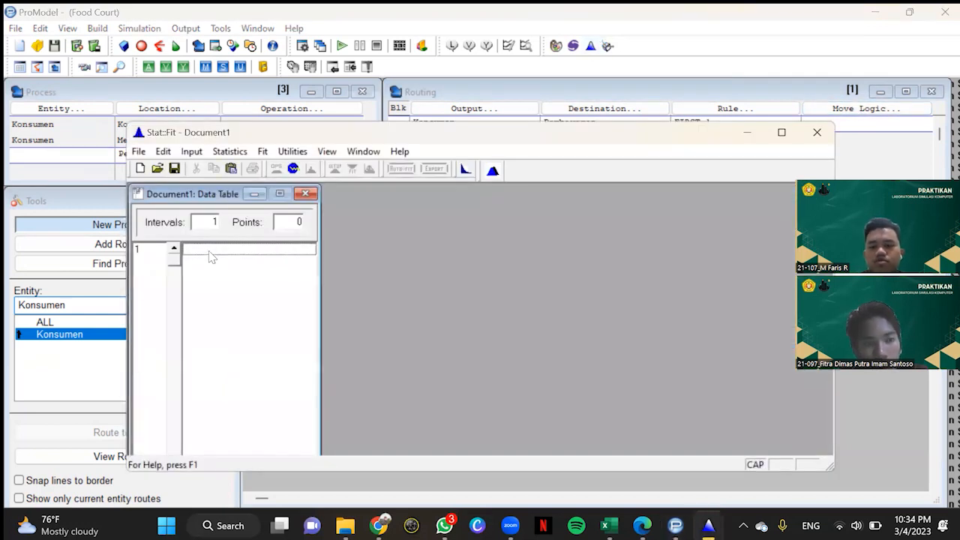
{"action": "left_click", "coordinate": [212, 255]}
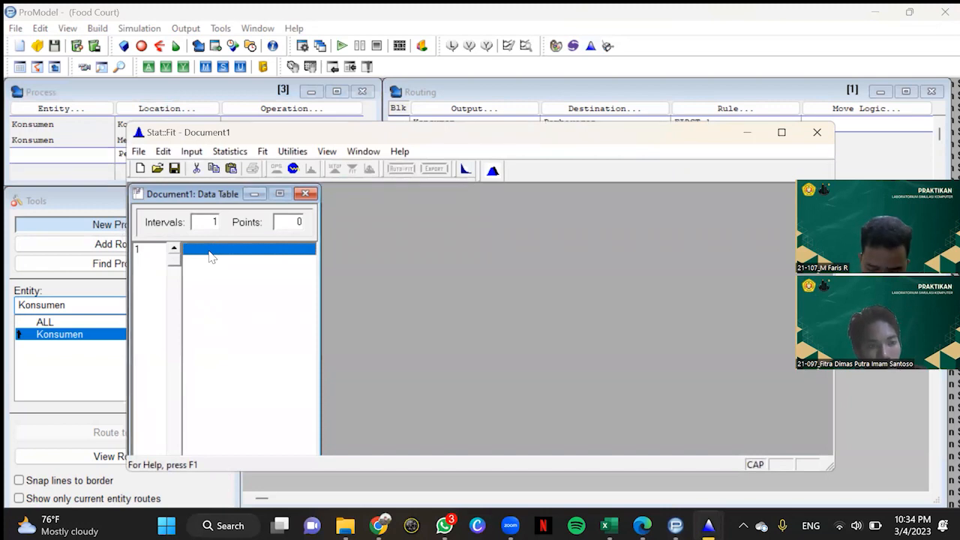
{"action": "type", "text": "6"}
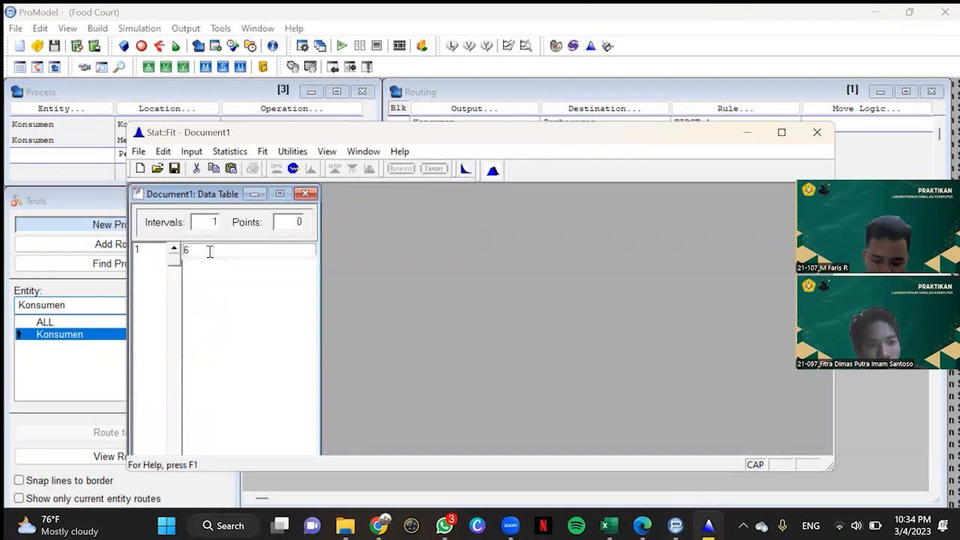
{"action": "key", "text": "Return"}
{"action": "type", "text": "8"}
{"action": "key", "text": "Return"}
{"action": "type", "text": "8"}
{"action": "key", "text": "Return"}
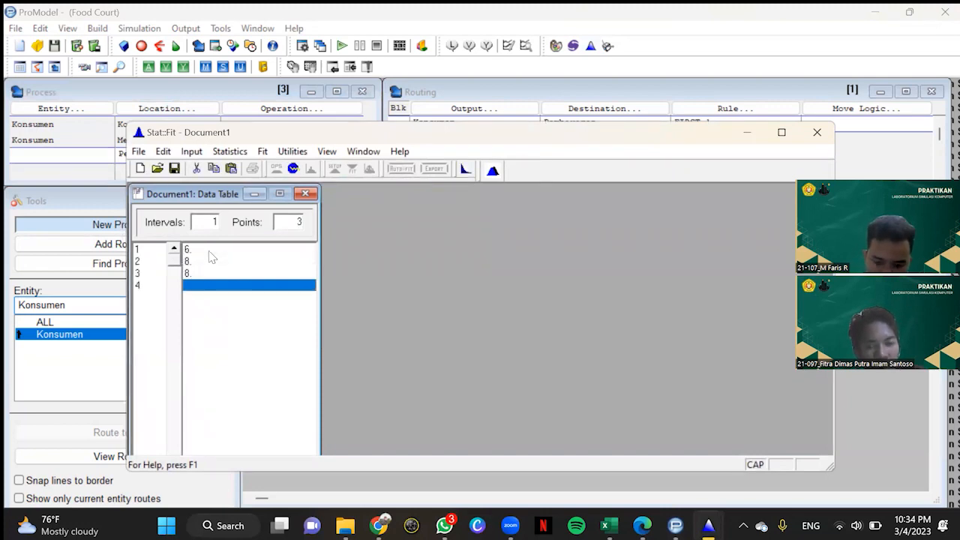
{"action": "type", "text": "7"}
{"action": "key", "text": "Return"}
{"action": "type", "text": "10"}
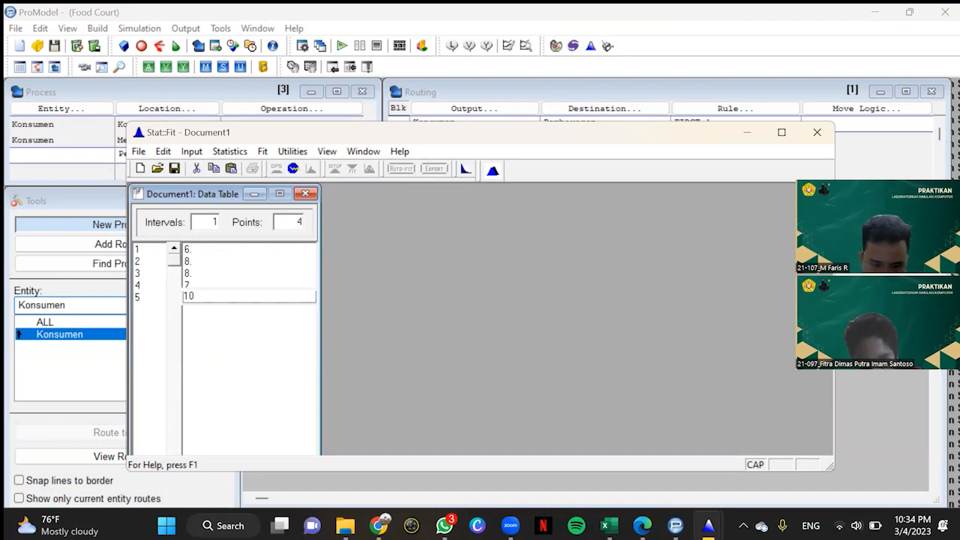
{"action": "key", "text": "Return"}
{"action": "type", "text": "6"}
{"action": "key", "text": "Return"}
{"action": "type", "text": "8"}
{"action": "key", "text": "Return"}
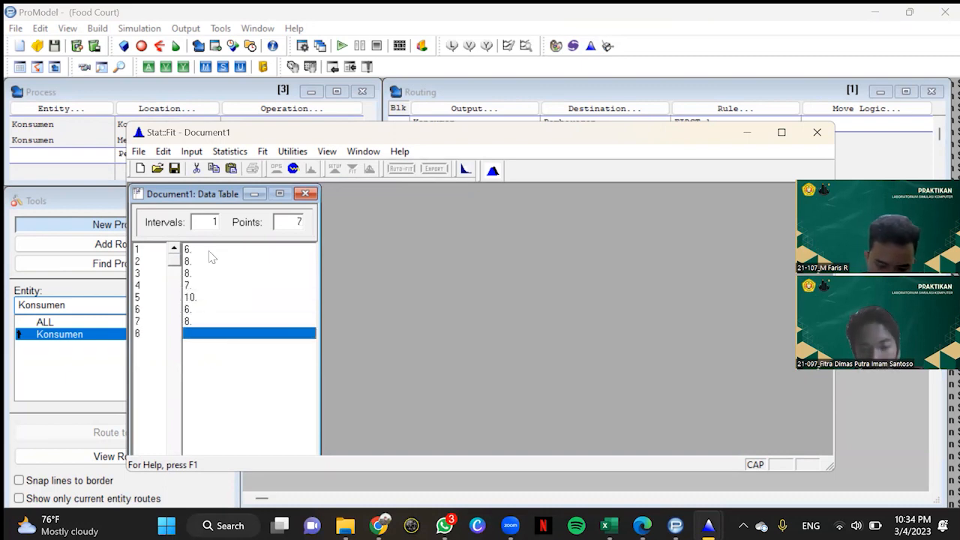
{"action": "type", "text": "9"}
{"action": "type", "text": "7"}
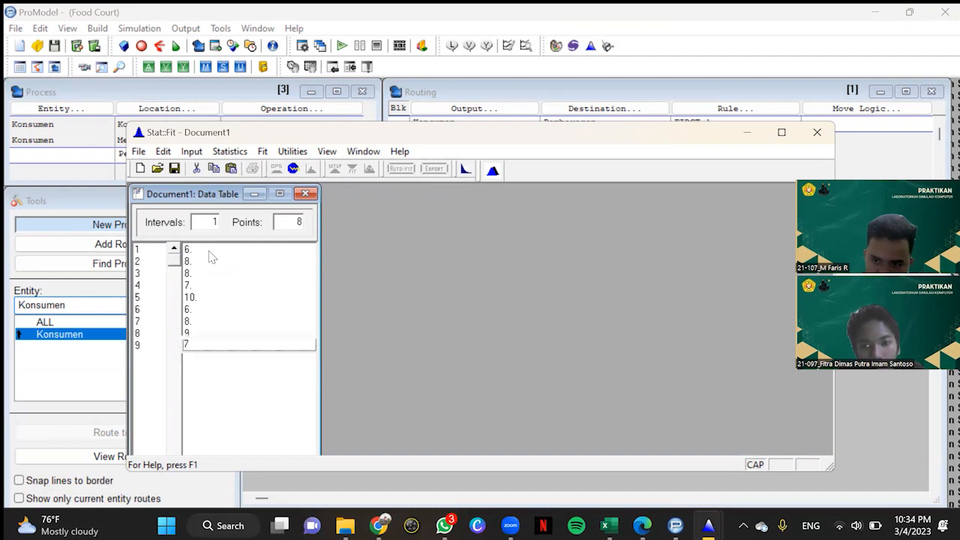
{"action": "key", "text": "Return"}
{"action": "type", "text": "10"}
{"action": "key", "text": "Return"}
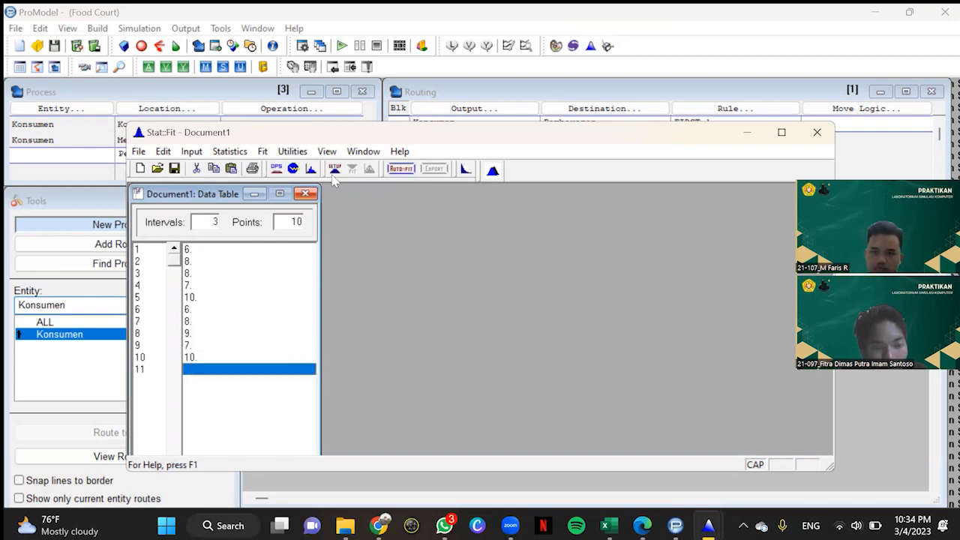
Step: Auto-fit discrete distributions to the ten Pembayaran route data points
{"action": "left_click", "coordinate": [402, 168]}
{"action": "left_click", "coordinate": [304, 264]}
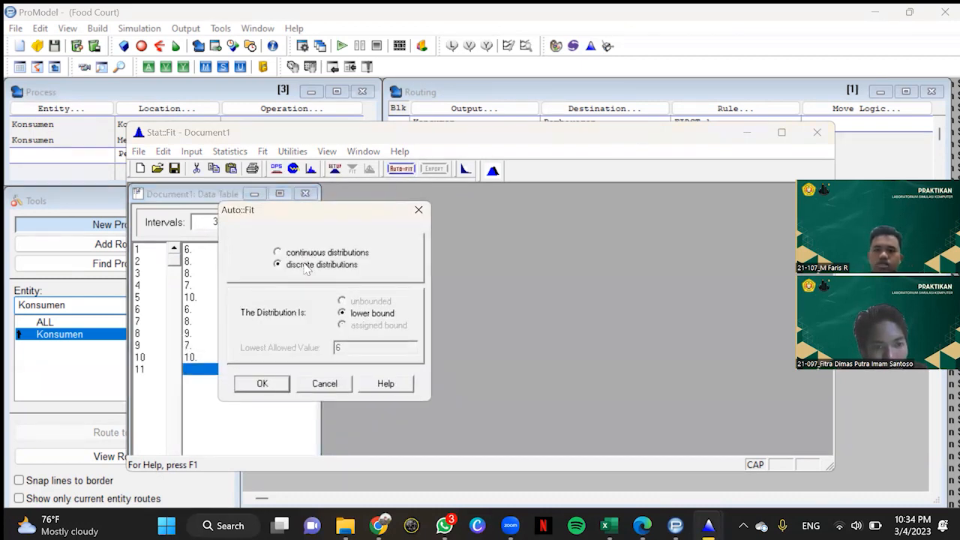
{"action": "left_click", "coordinate": [282, 383]}
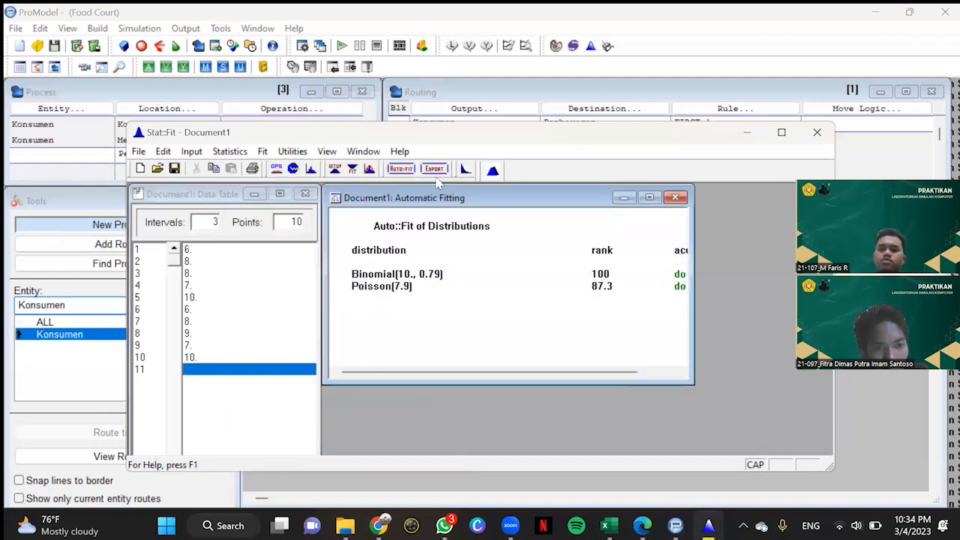
Step: Copy the fitted Binomial distribution for the Pembayaran route to the clipboard as a ProModel expression
{"action": "left_click", "coordinate": [434, 168]}
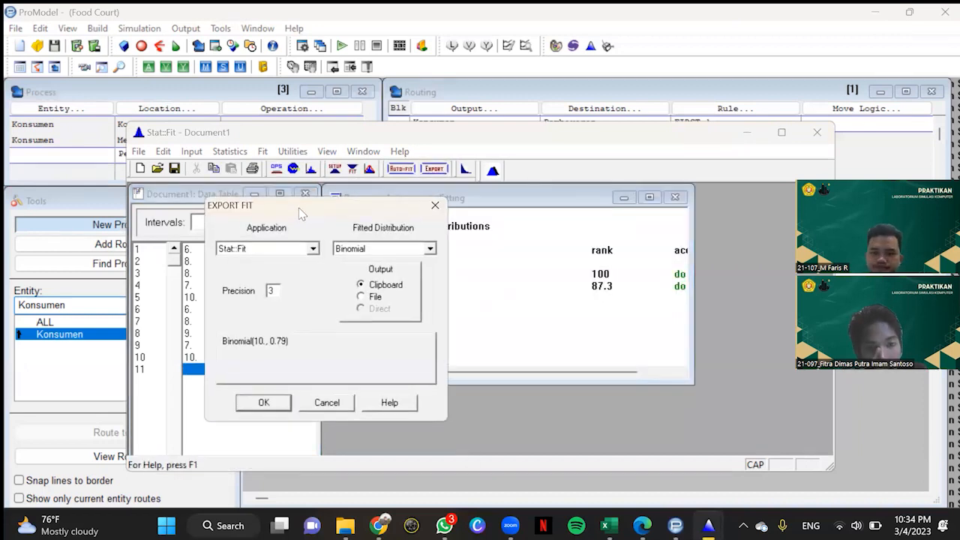
{"action": "left_click_drag", "start_coordinate": [299, 211], "coordinate": [160, 219]}
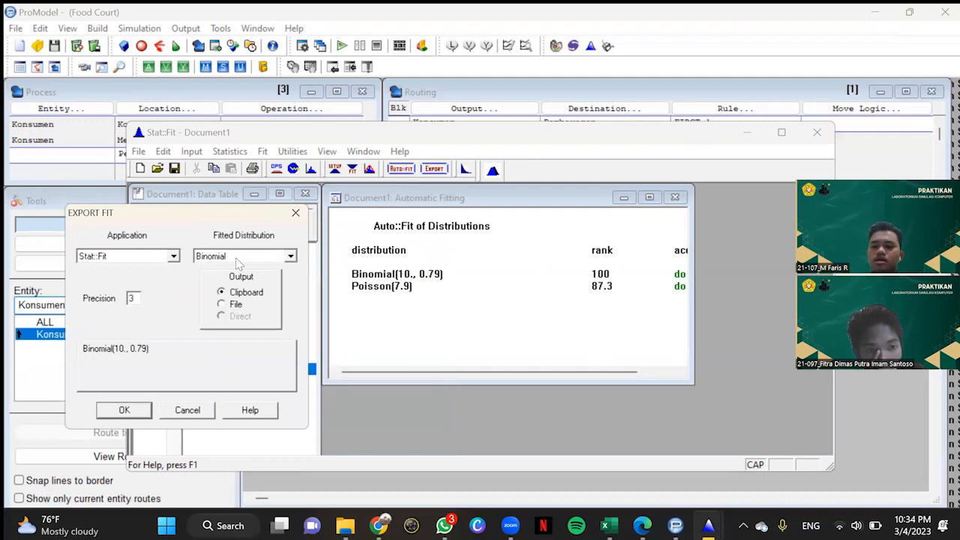
{"action": "left_click", "coordinate": [174, 256]}
{"action": "scroll", "coordinate": [120, 300], "scroll_direction": "up", "scroll_amount": 3}
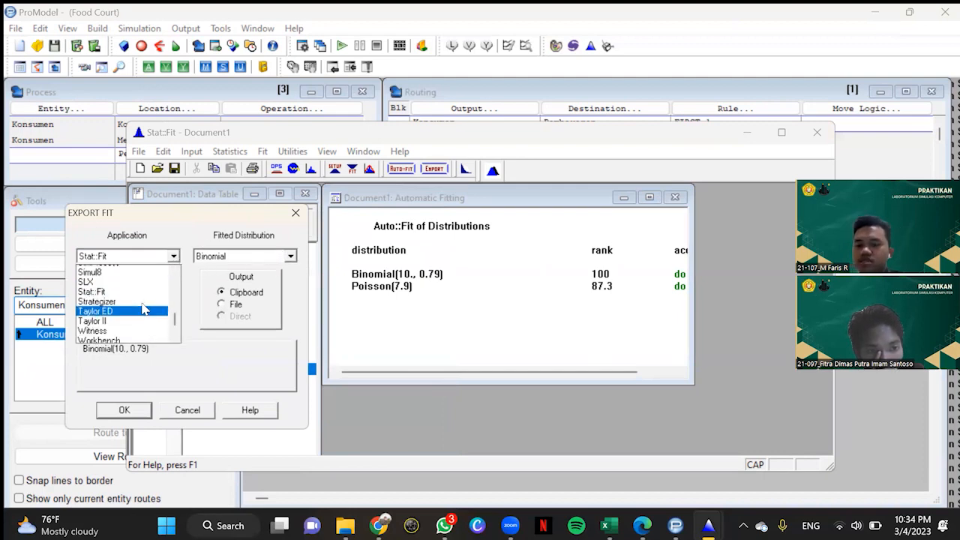
{"action": "left_click", "coordinate": [118, 296]}
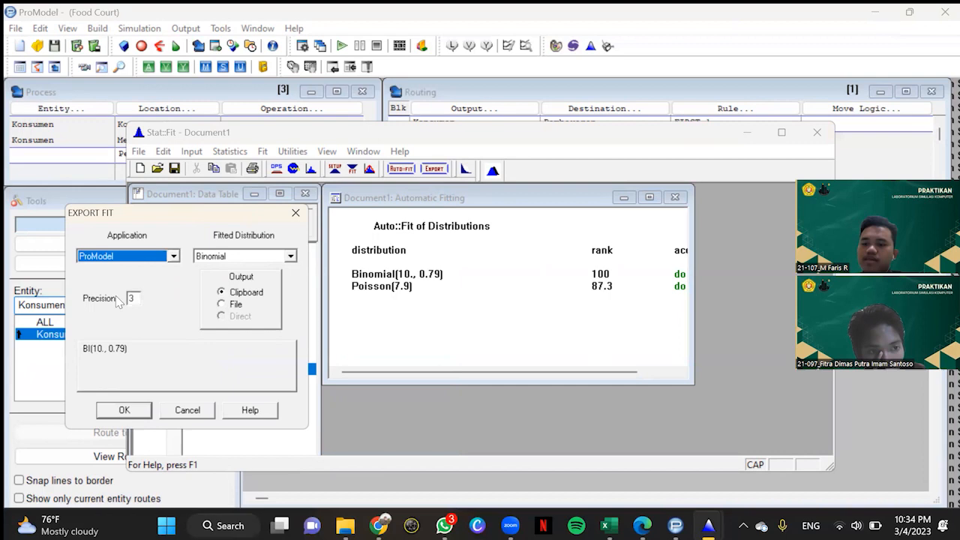
{"action": "left_click", "coordinate": [137, 410]}
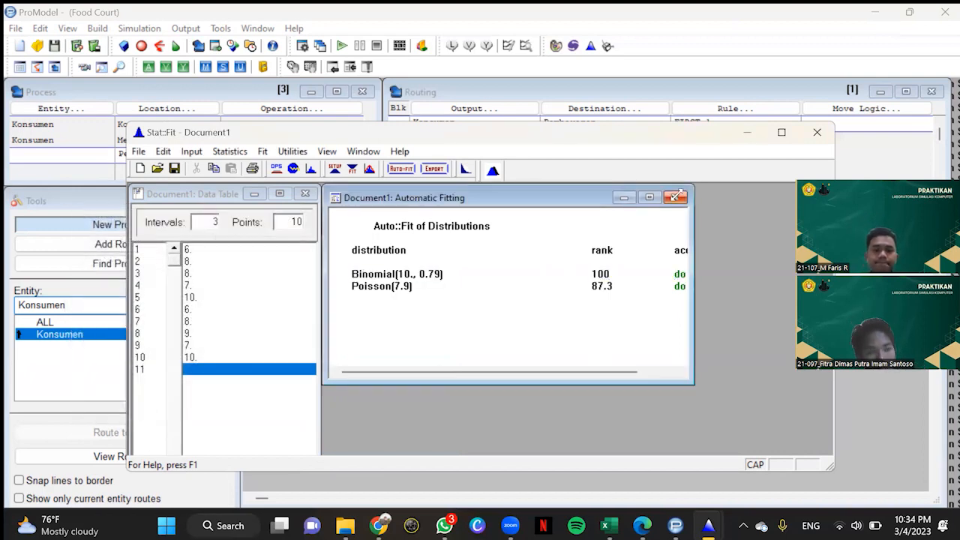
Step: Set the Pembayaran route's move logic to MOVE FOR with the copied Binomial expression BI(10., 0.79)
{"action": "left_click", "coordinate": [746, 132]}
{"action": "left_click", "coordinate": [703, 222]}
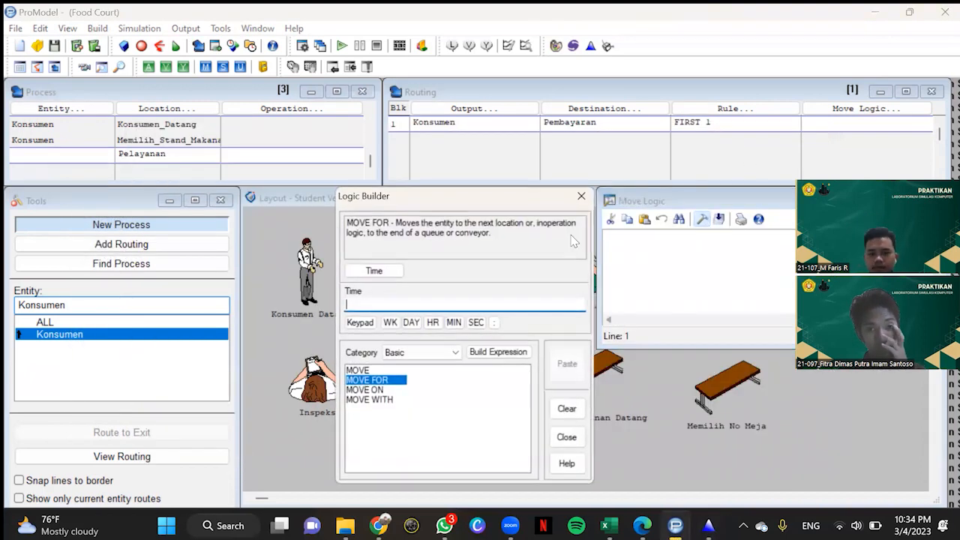
{"action": "right_click", "coordinate": [374, 305]}
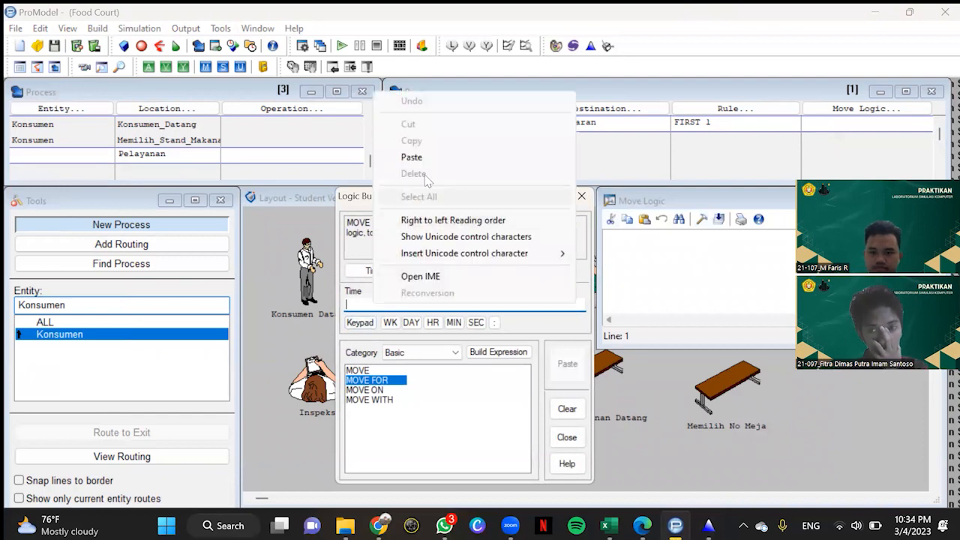
{"action": "left_click", "coordinate": [411, 158]}
{"action": "left_click", "coordinate": [567, 364]}
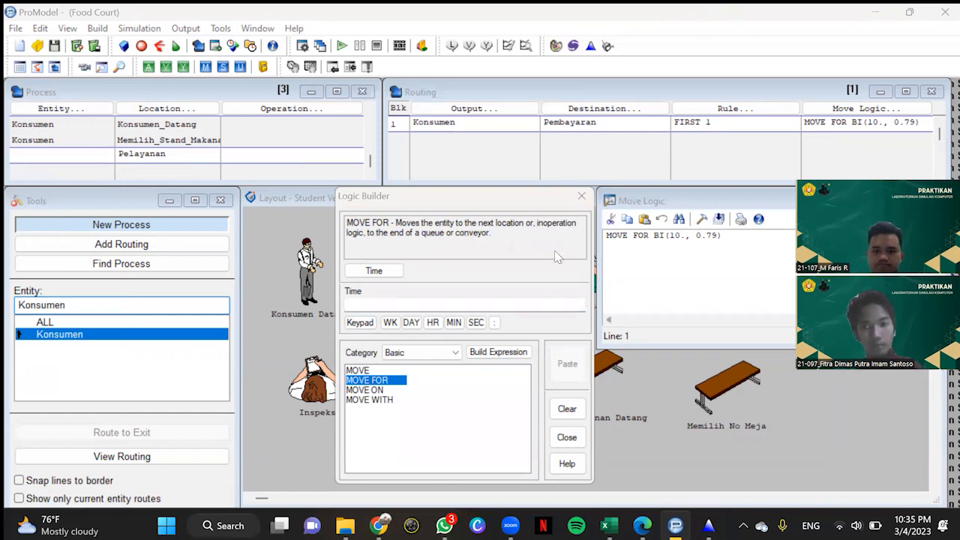
{"action": "left_click", "coordinate": [581, 196]}
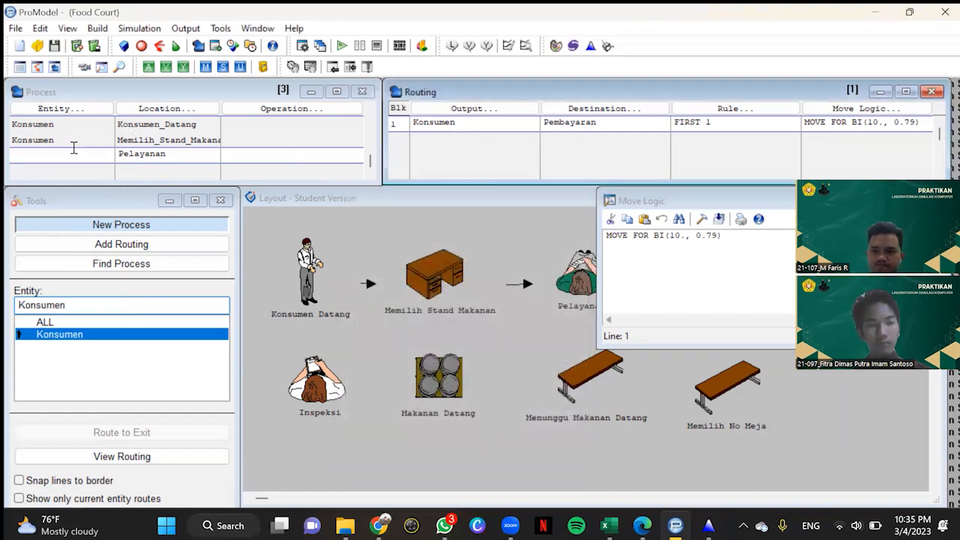
Step: Assign the Konsumen entity to the Pelayanan process record
{"action": "left_click", "coordinate": [76, 154]}
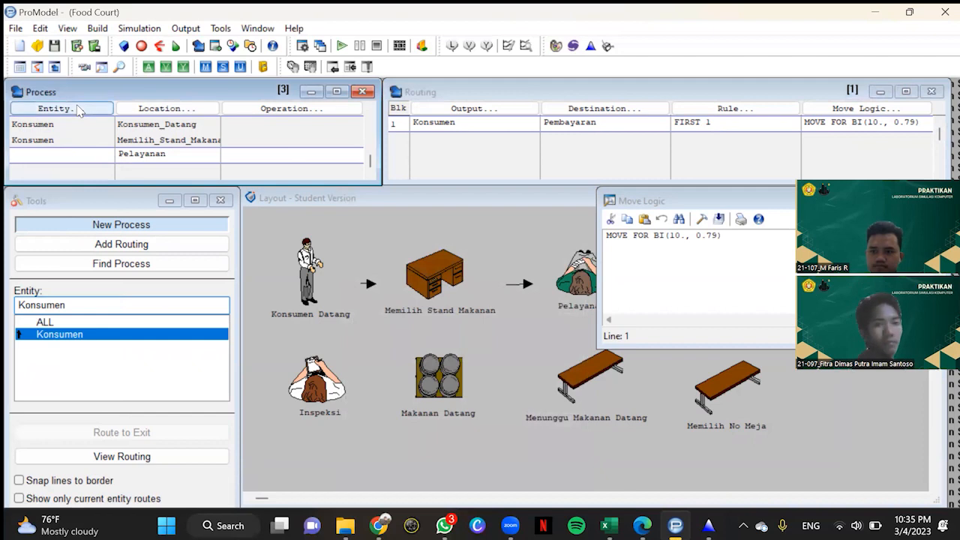
{"action": "left_click", "coordinate": [81, 110]}
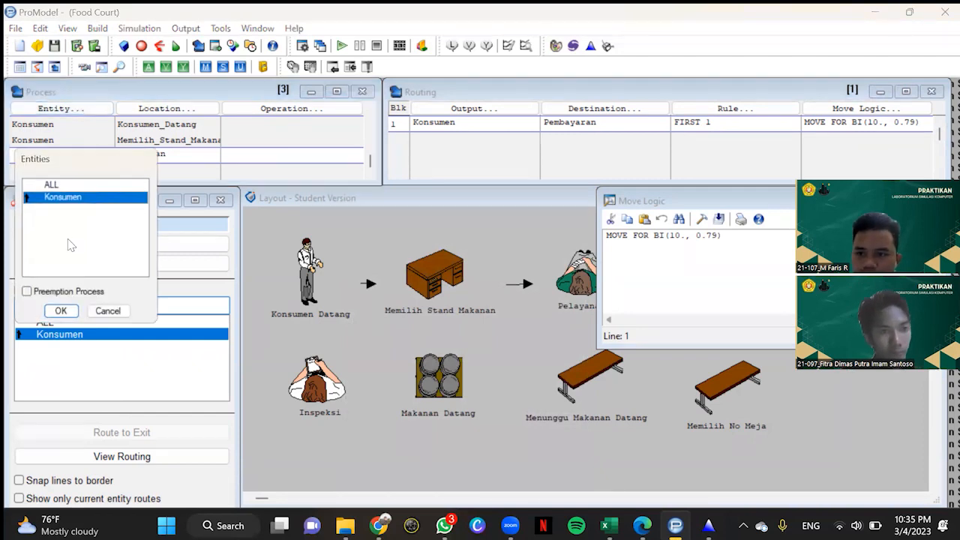
{"action": "left_click", "coordinate": [62, 311]}
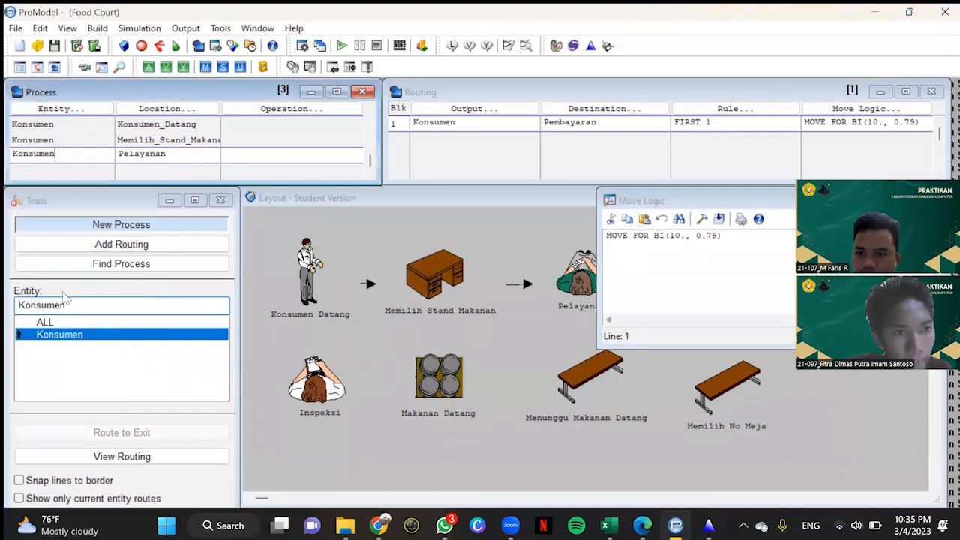
Step: Add a fourth process record for Konsumen at the Pembayaran location
{"action": "left_click", "coordinate": [87, 162]}
{"action": "left_click", "coordinate": [80, 108]}
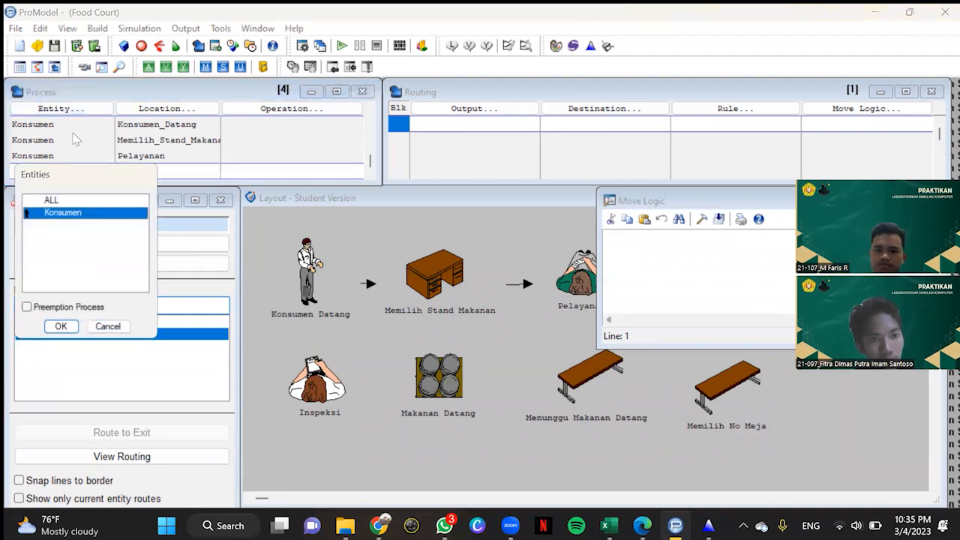
{"action": "left_click", "coordinate": [61, 326]}
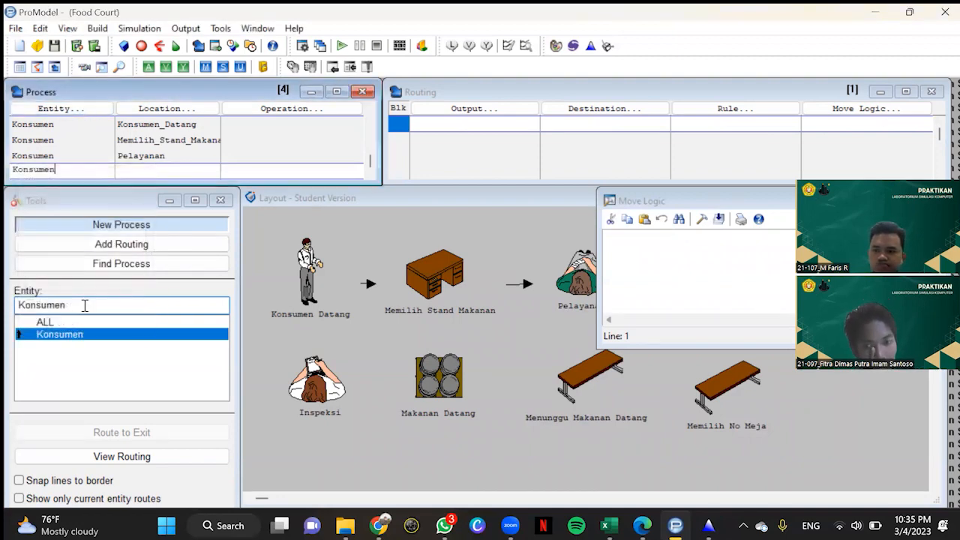
{"action": "left_click", "coordinate": [162, 111]}
{"action": "left_click", "coordinate": [167, 328]}
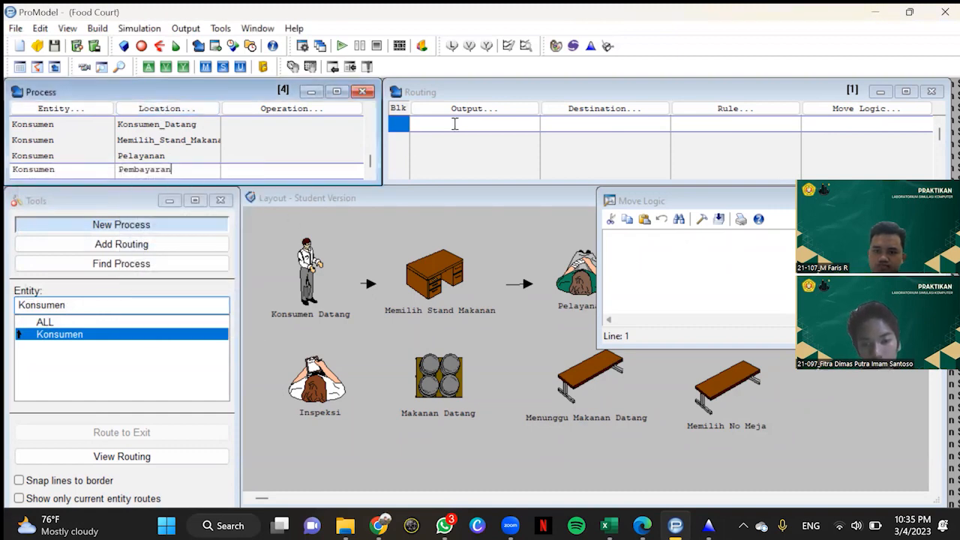
Step: Route the Konsumen output of the Pembayaran process to Memilih_No_Meja
{"action": "left_click", "coordinate": [474, 109]}
{"action": "left_click", "coordinate": [461, 279]}
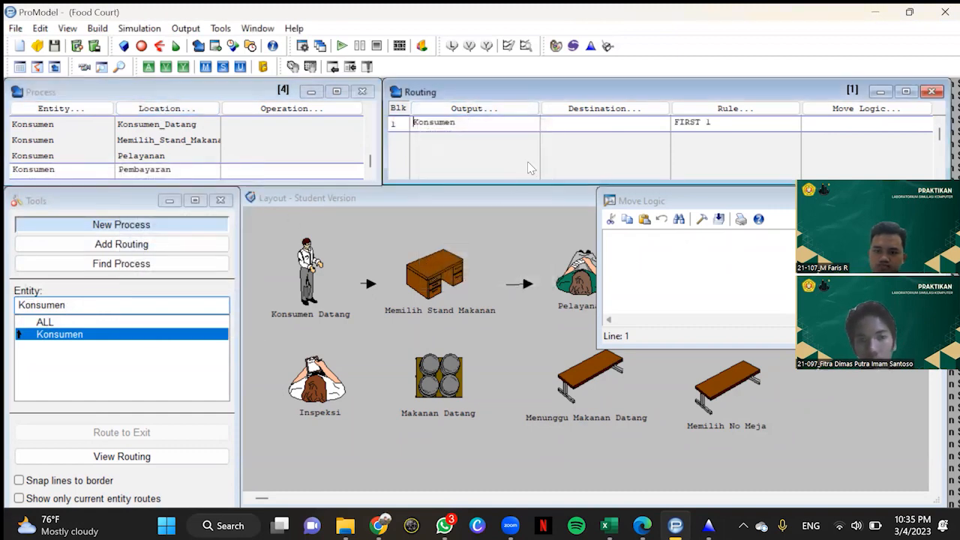
{"action": "left_click", "coordinate": [599, 109]}
{"action": "left_click", "coordinate": [592, 202]}
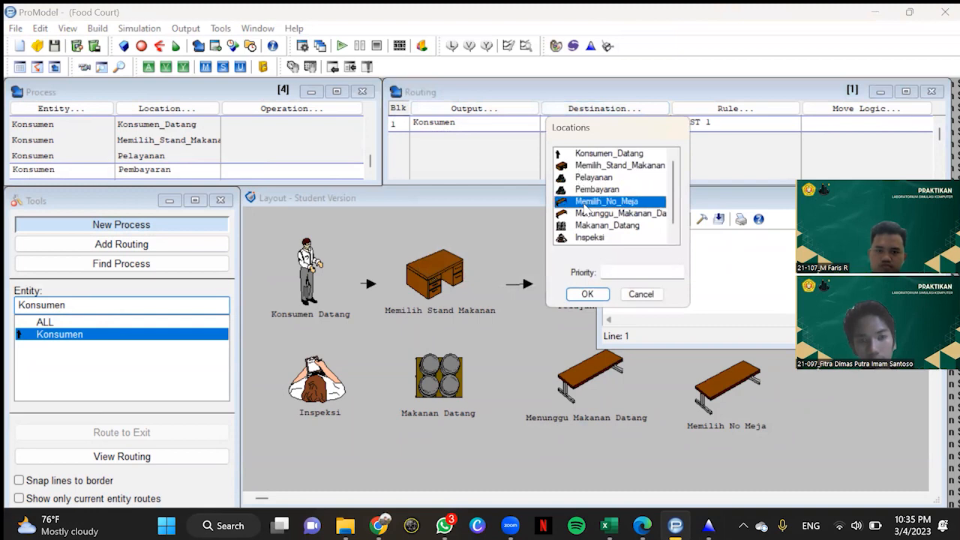
{"action": "left_click", "coordinate": [587, 294]}
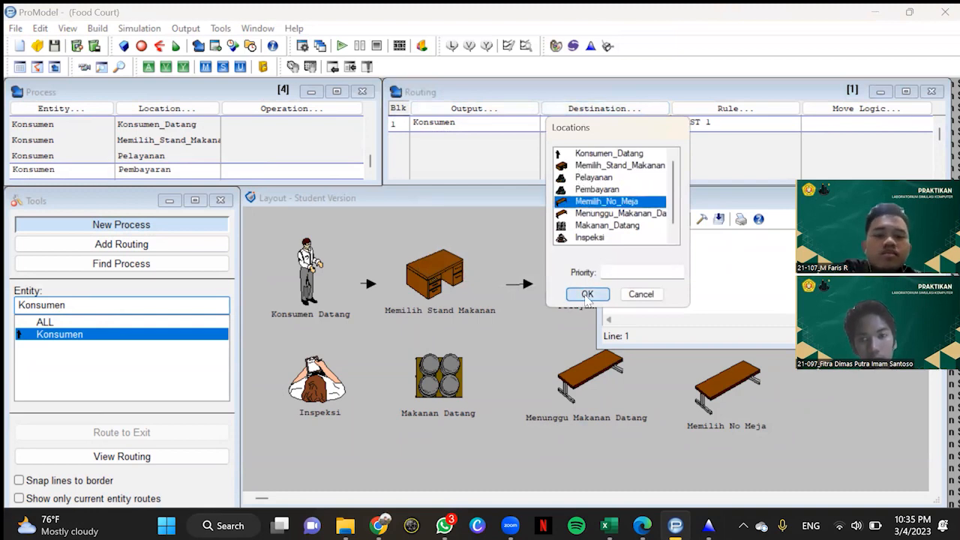
Step: Open the Memilih_No_Meja route's move logic and enter 2, 3, 3, 2, 2, 3, 4, 2, 4 and 4 in a new Stat::Fit data table
{"action": "left_click", "coordinate": [864, 111]}
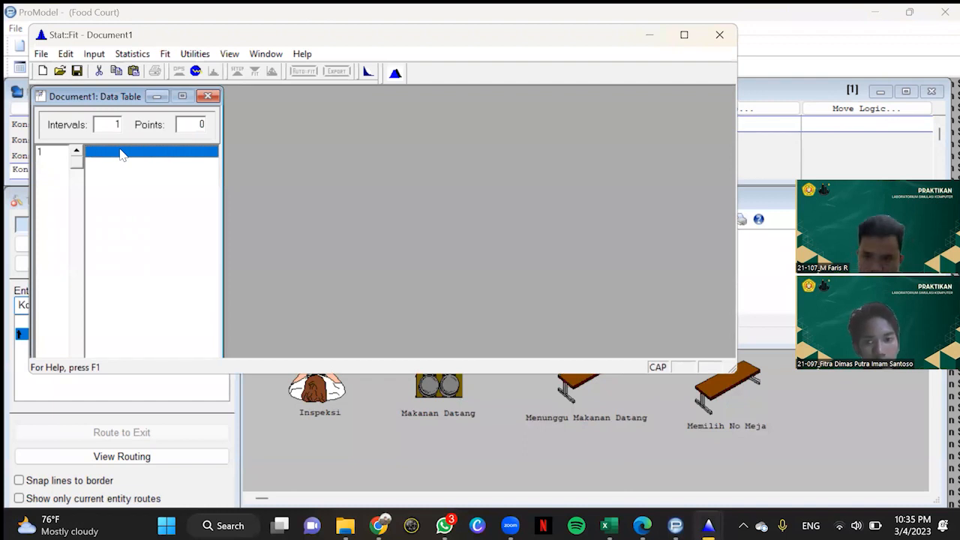
{"action": "type", "text": "2"}
{"action": "key", "text": "Return"}
{"action": "type", "text": "3"}
{"action": "key", "text": "Return"}
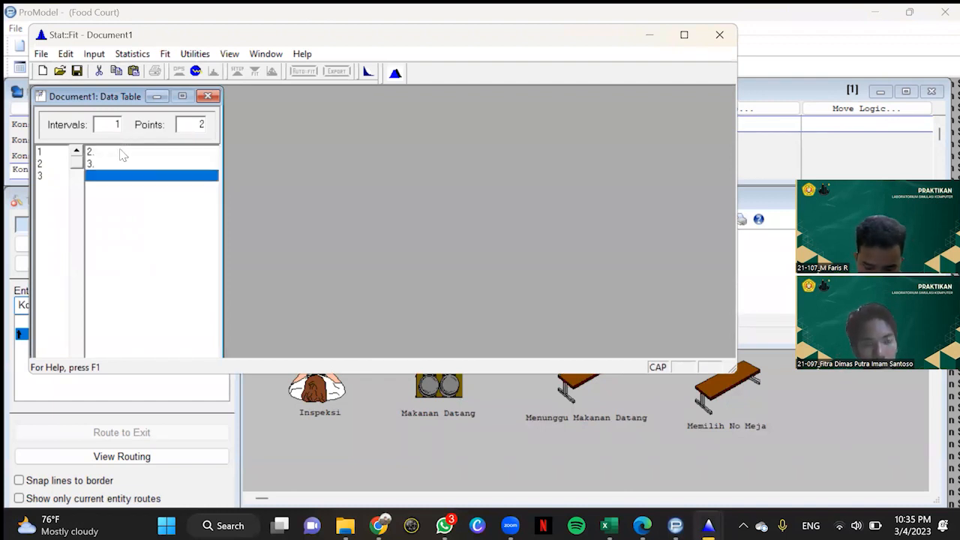
{"action": "type", "text": "3"}
{"action": "key", "text": "Return"}
{"action": "type", "text": "2"}
{"action": "key", "text": "Return"}
{"action": "type", "text": "2"}
{"action": "key", "text": "Return"}
{"action": "type", "text": "3"}
{"action": "key", "text": "Return"}
{"action": "type", "text": "4"}
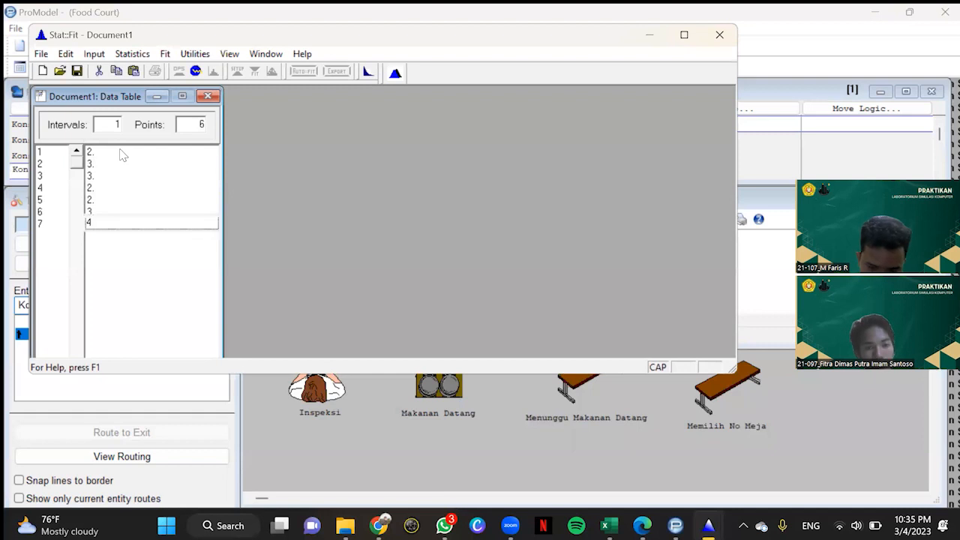
{"action": "key", "text": "Return"}
{"action": "type", "text": "2"}
{"action": "key", "text": "Return"}
{"action": "type", "text": "4"}
{"action": "key", "text": "Return"}
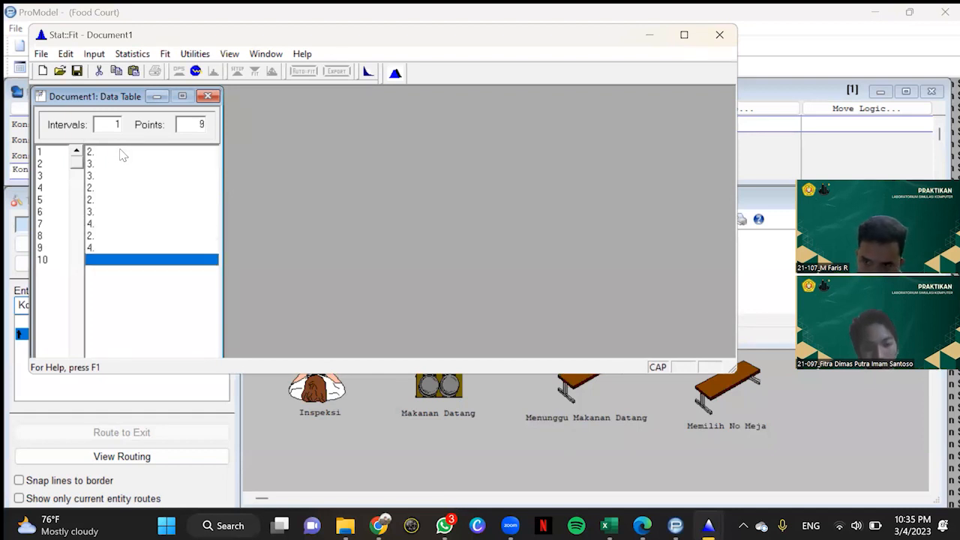
{"action": "type", "text": "4"}
{"action": "key", "text": "Return"}
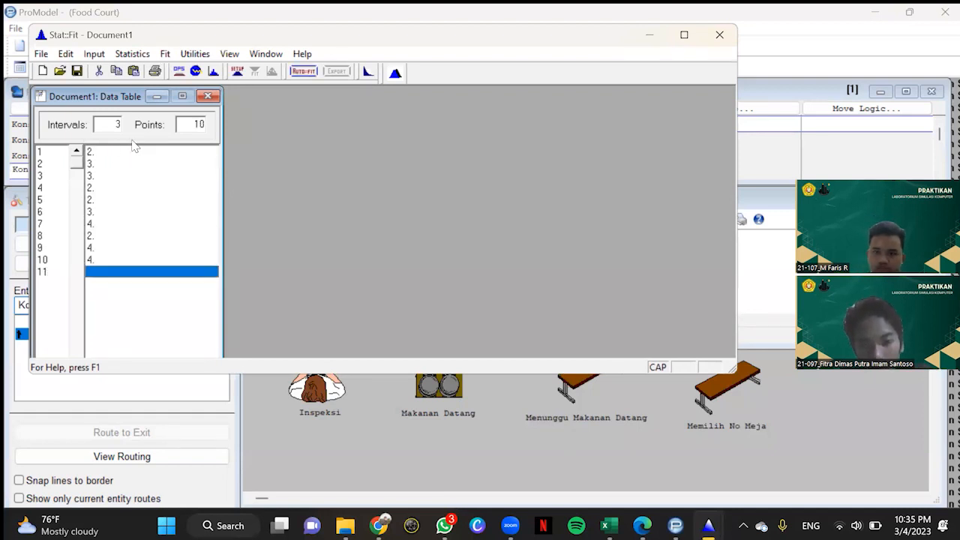
Step: Auto-fit discrete distributions to the ten Memilih_No_Meja route data points
{"action": "left_click", "coordinate": [165, 54]}
{"action": "left_click", "coordinate": [188, 120]}
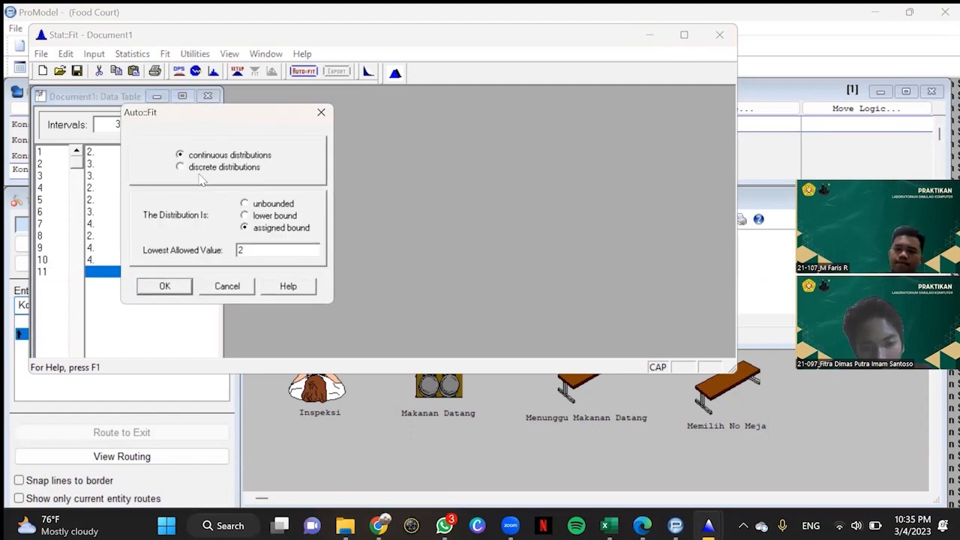
{"action": "left_click", "coordinate": [199, 168]}
{"action": "left_click", "coordinate": [172, 286]}
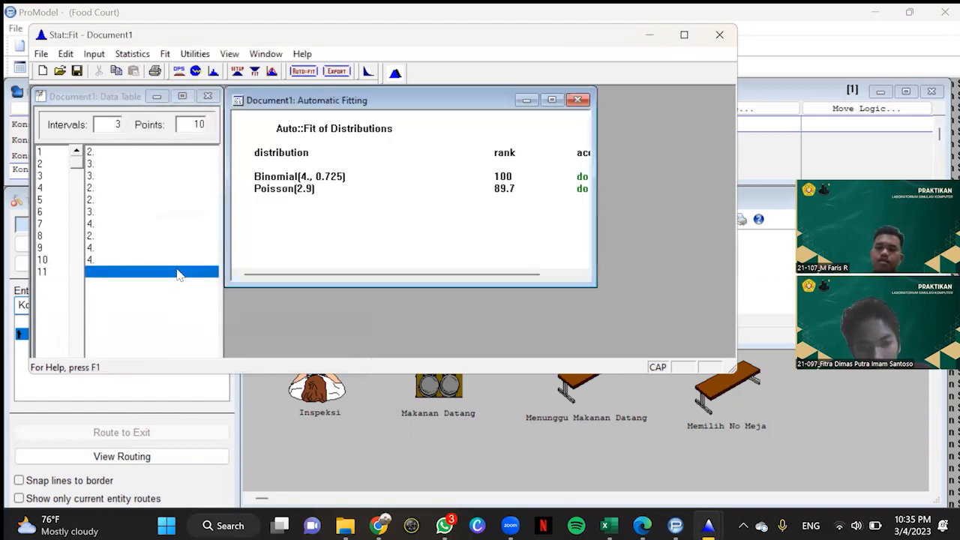
Step: Copy the fitted Binomial distribution for the Memilih_No_Meja route to the clipboard as a ProModel expression
{"action": "left_click", "coordinate": [337, 71]}
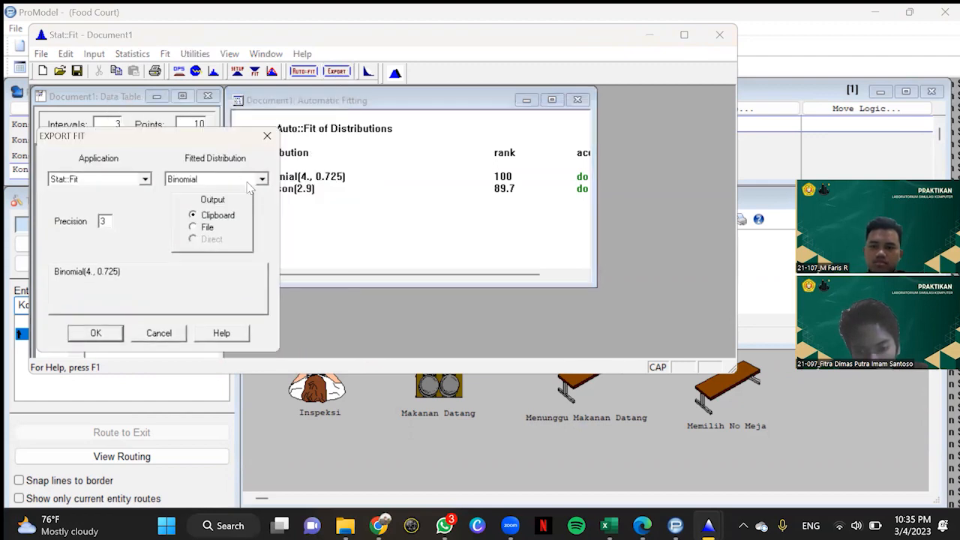
{"action": "left_click", "coordinate": [145, 180]}
{"action": "scroll", "coordinate": [82, 214], "scroll_direction": "up", "scroll_amount": 5}
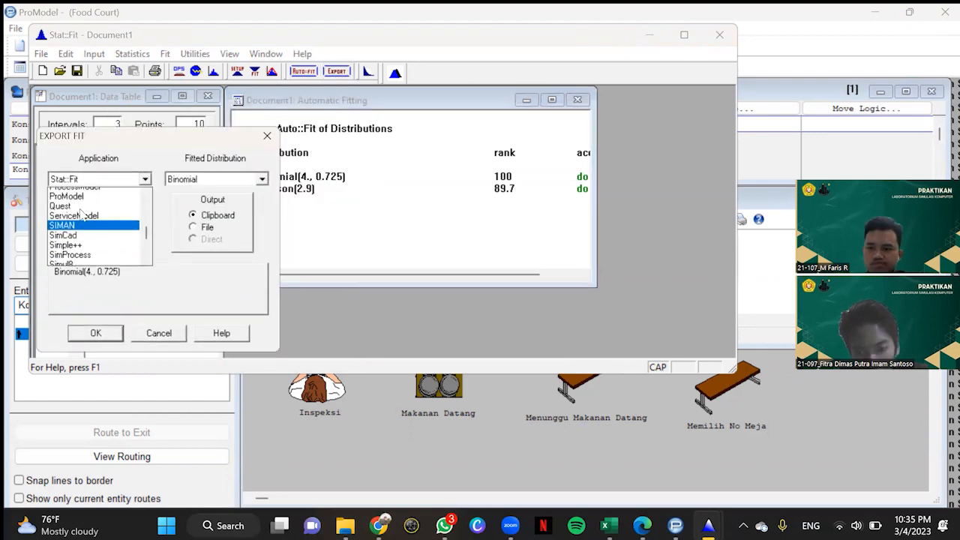
{"action": "left_click", "coordinate": [81, 212]}
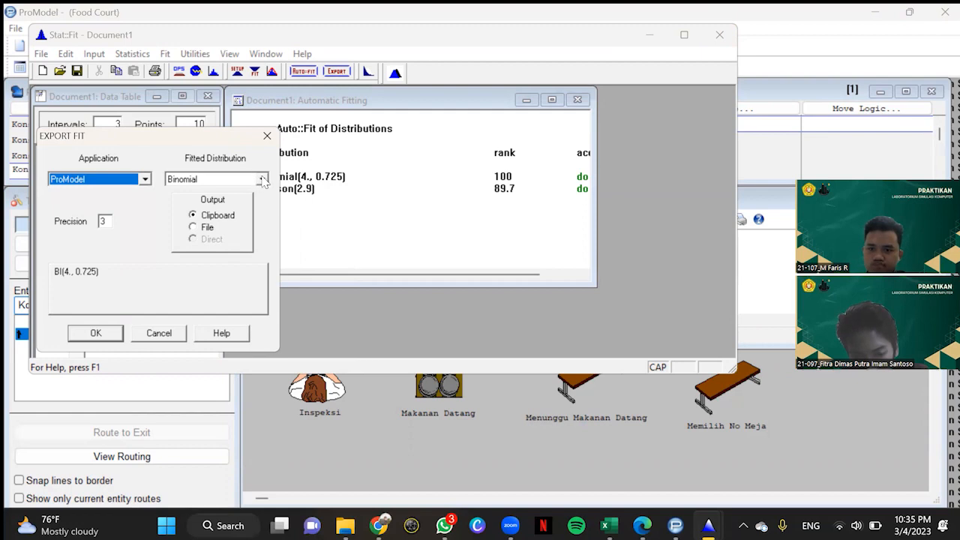
{"action": "left_click", "coordinate": [263, 180]}
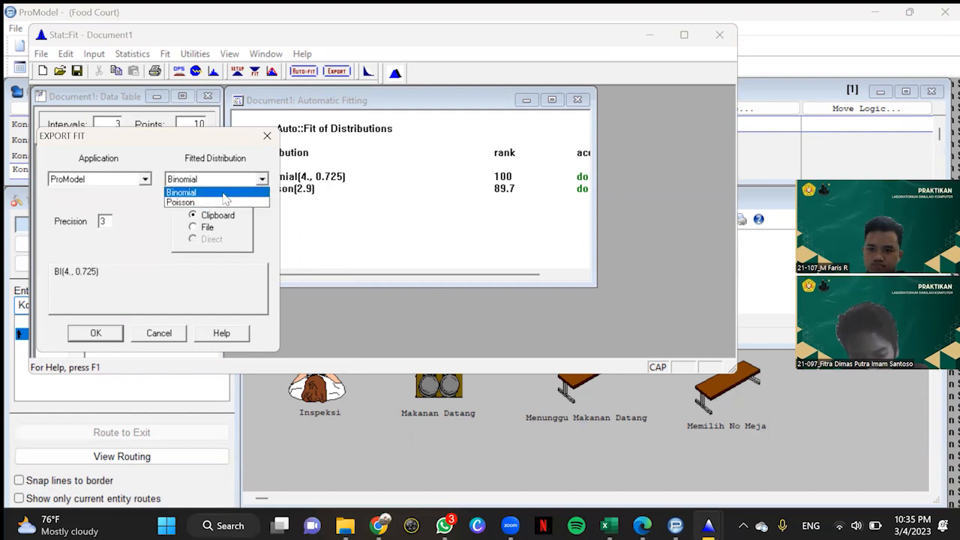
{"action": "left_click", "coordinate": [191, 191]}
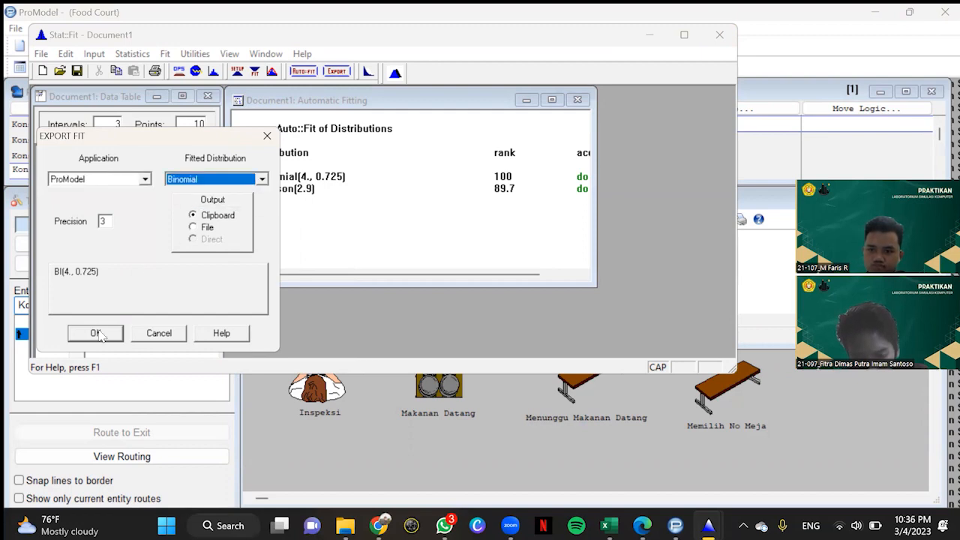
{"action": "left_click", "coordinate": [96, 334]}
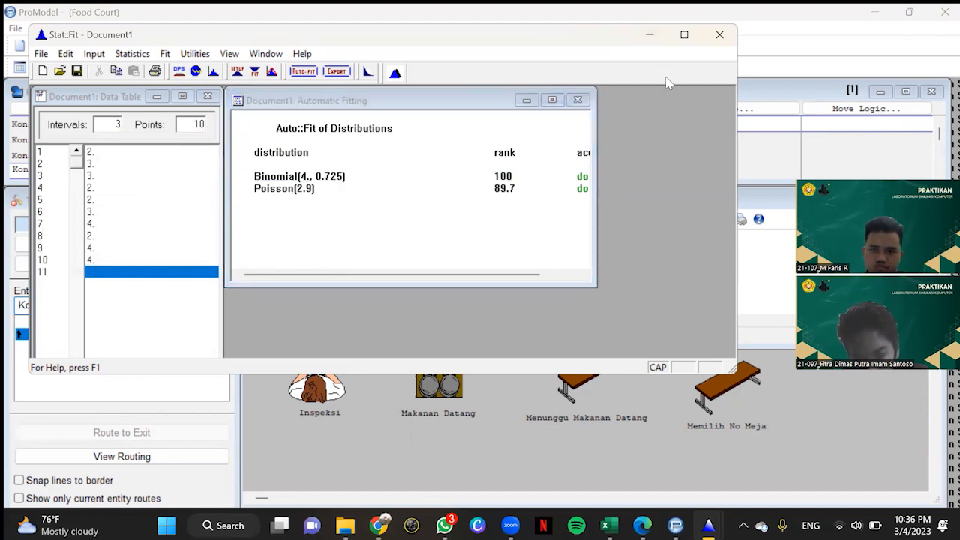
Step: Switch back to ProModel and open the Logic Builder for the Memilih_No_Meja route's move logic
{"action": "left_click", "coordinate": [541, 101]}
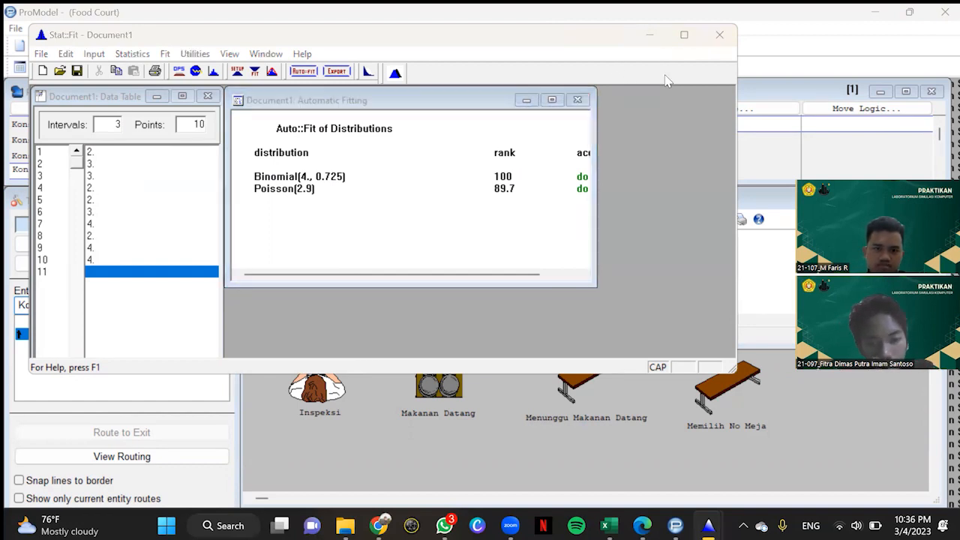
{"action": "key", "text": "alt+Tab"}
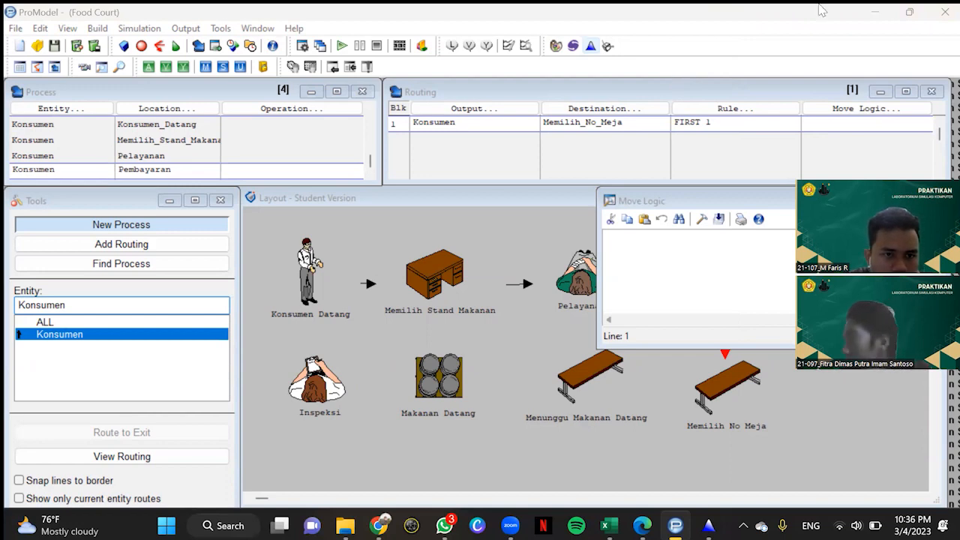
{"action": "left_click", "coordinate": [703, 220]}
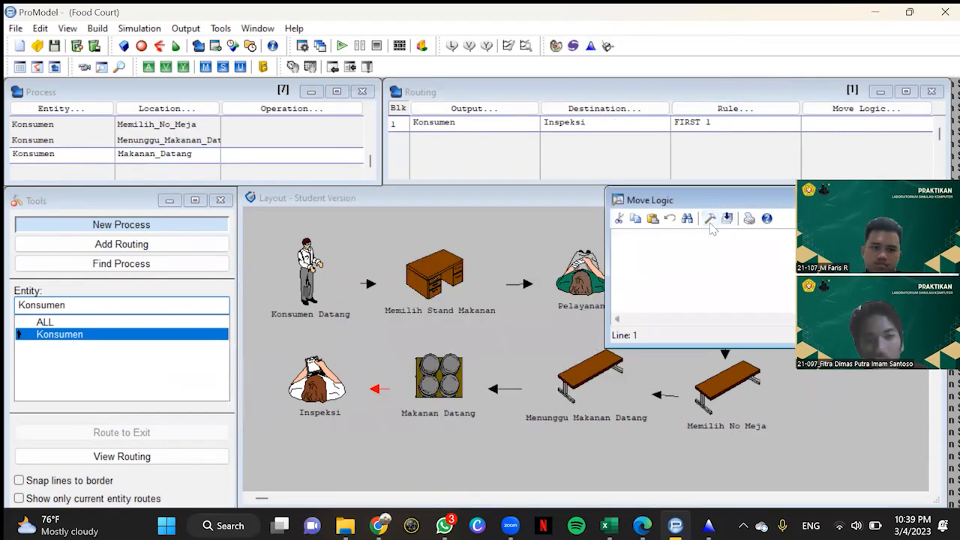
Step: Set the move logic of the Makanan_Datang process's route to Inspeksi to MOVE FOR BI(3., 0.6), using the copied expression
{"action": "left_click", "coordinate": [710, 219]}
{"action": "right_click", "coordinate": [397, 303]}
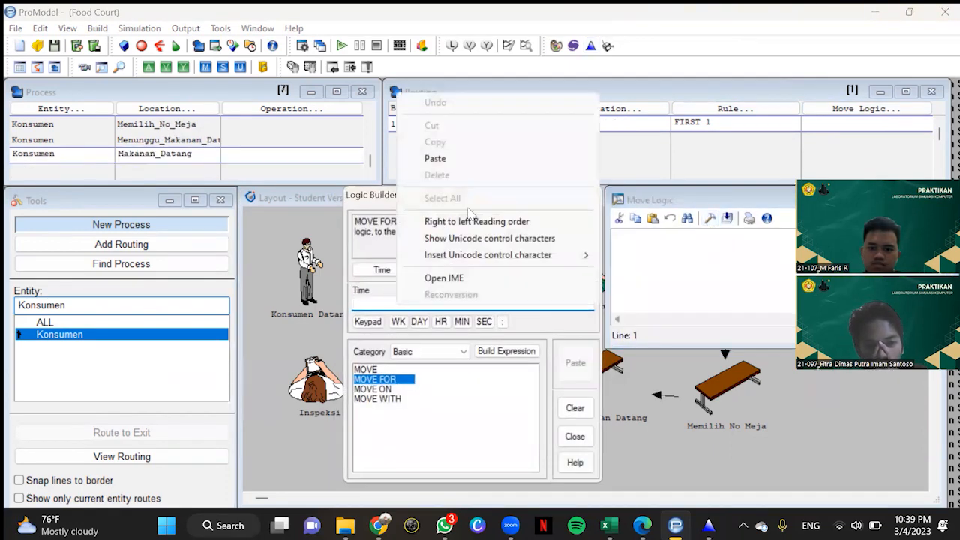
{"action": "left_click", "coordinate": [471, 163]}
{"action": "left_click", "coordinate": [575, 362]}
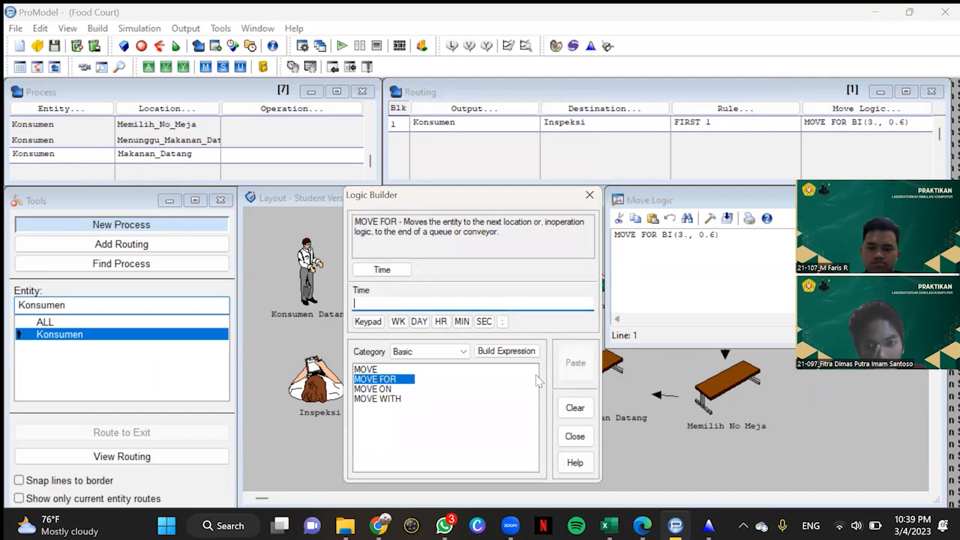
{"action": "left_click", "coordinate": [590, 195]}
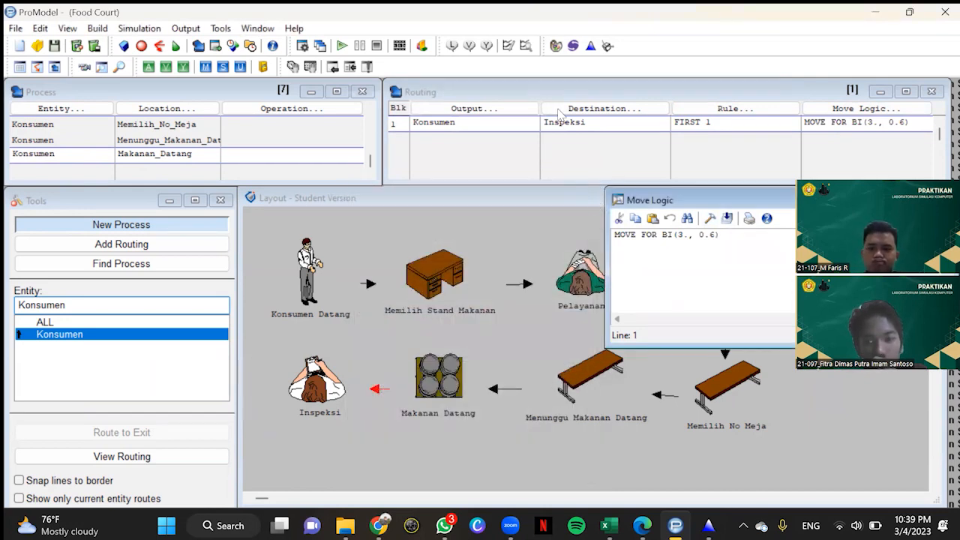
Step: Add a new process record for the Konsumen entity at the Inspeksi location
{"action": "left_click", "coordinate": [90, 158]}
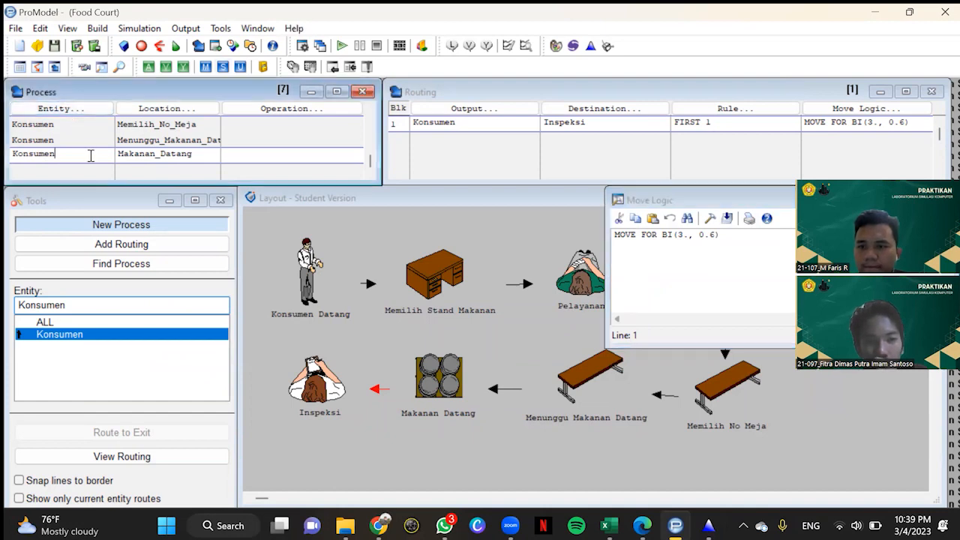
{"action": "left_click", "coordinate": [86, 110]}
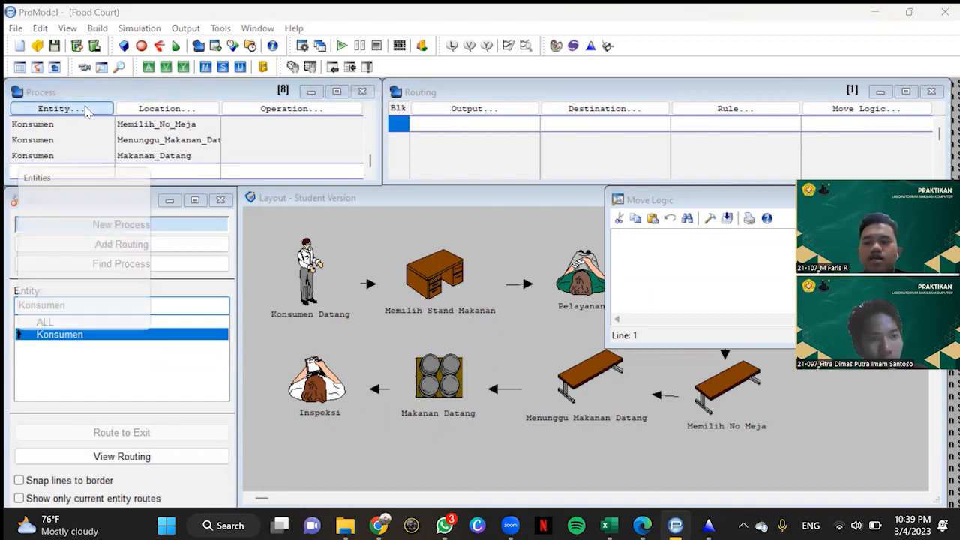
{"action": "left_click", "coordinate": [65, 329]}
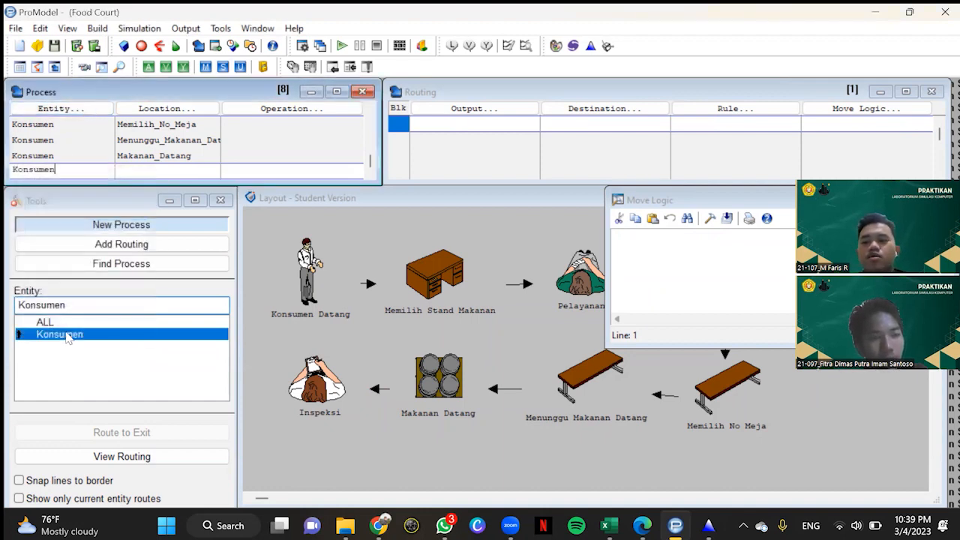
{"action": "left_click", "coordinate": [198, 113]}
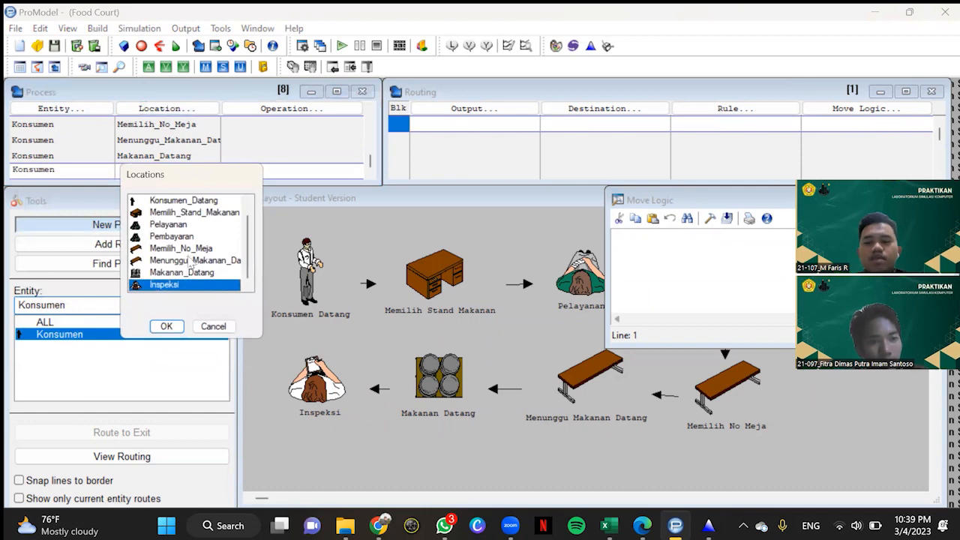
{"action": "left_click", "coordinate": [166, 326]}
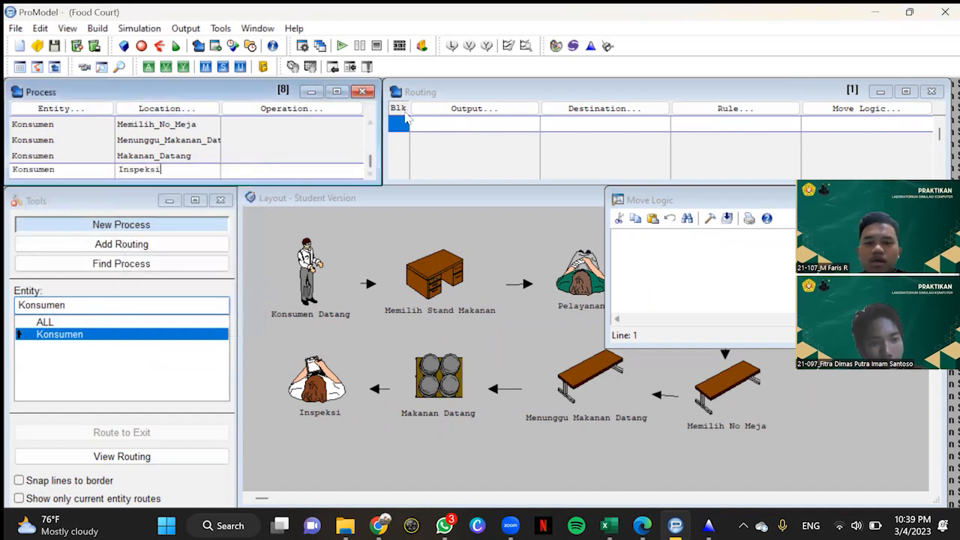
Step: Define the Inspeksi process's routing with Konsumen as the output and EXIT as the destination
{"action": "left_click", "coordinate": [417, 110]}
{"action": "left_click", "coordinate": [461, 279]}
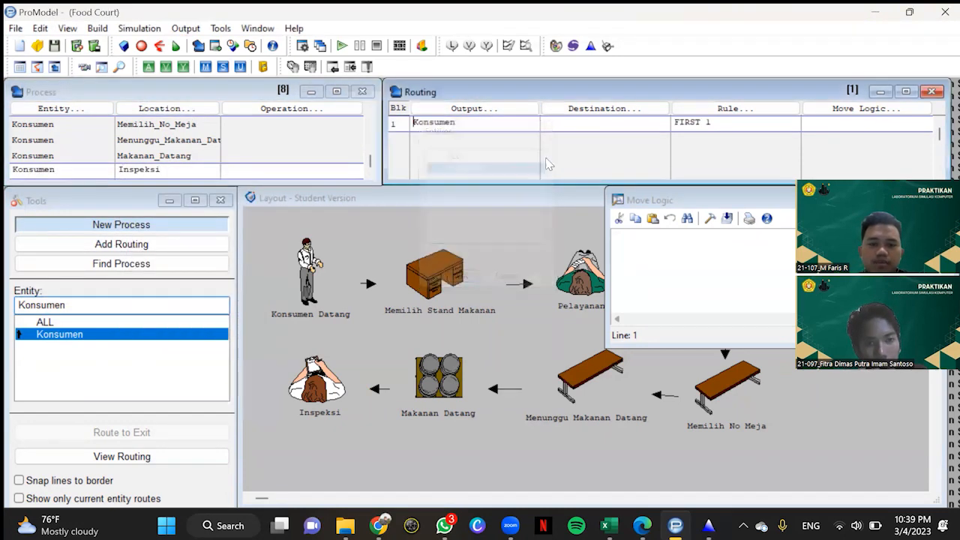
{"action": "left_click", "coordinate": [590, 114]}
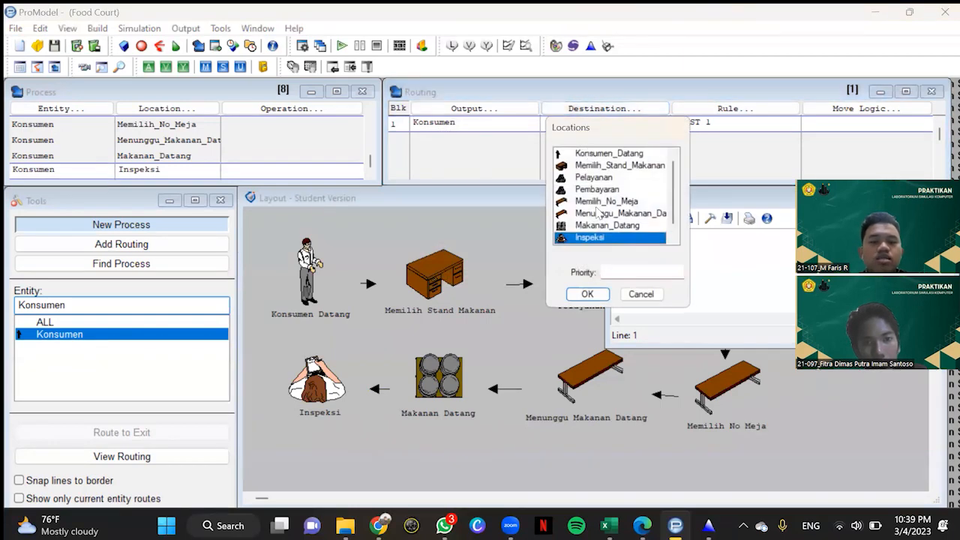
{"action": "scroll", "coordinate": [602, 216], "scroll_direction": "down", "scroll_amount": 1}
{"action": "left_click", "coordinate": [609, 237]}
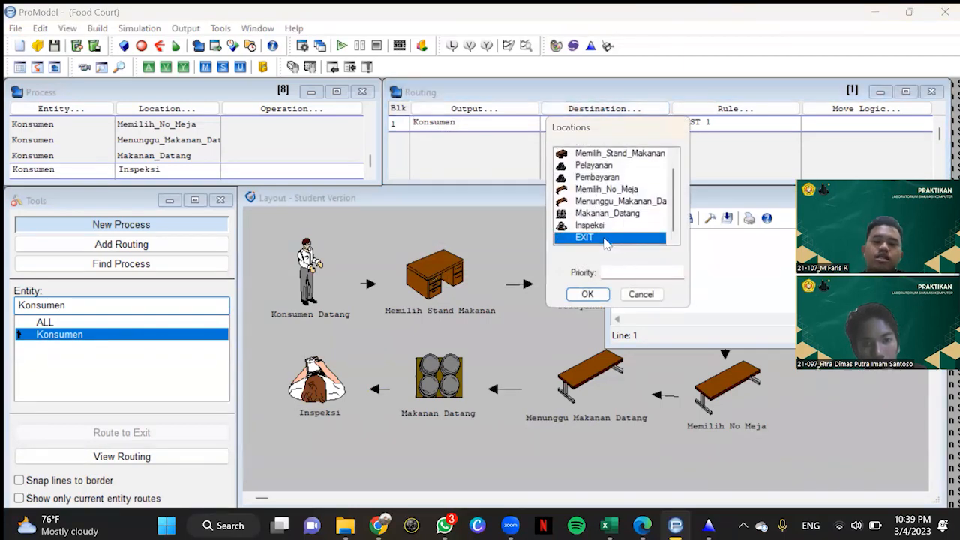
{"action": "left_click", "coordinate": [588, 294]}
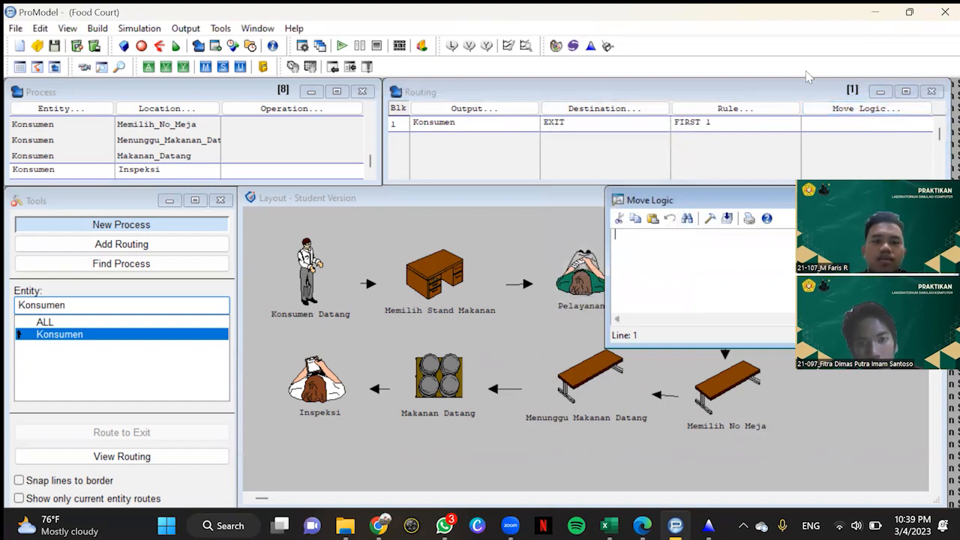
Step: Switch to Stat::Fit and enter the ten Inspeksi route data points 1, 2, 1, 1, 1, 1, 1, 2, 1, 1
{"action": "left_click", "coordinate": [590, 45]}
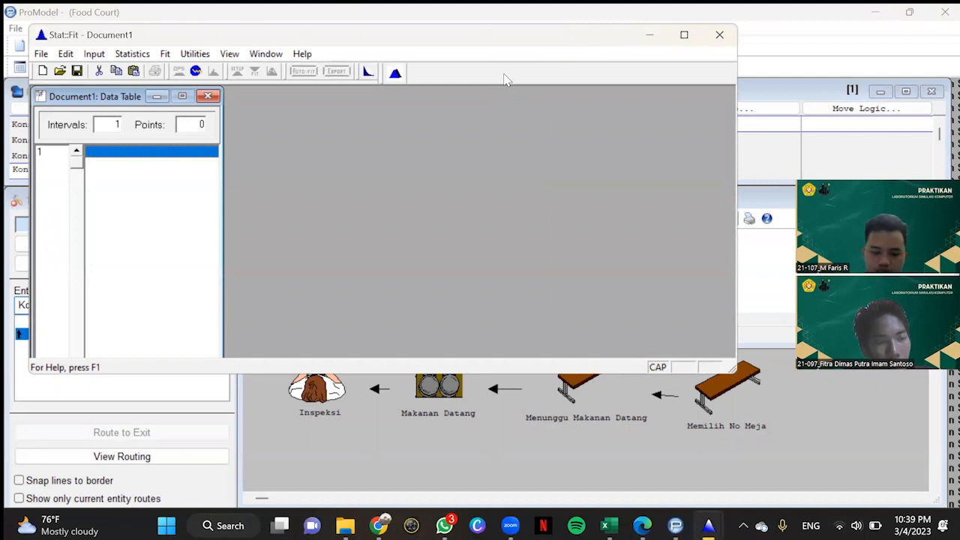
{"action": "type", "text": "1"}
{"action": "key", "text": "Return"}
{"action": "type", "text": "2"}
{"action": "key", "text": "Return"}
{"action": "type", "text": "1"}
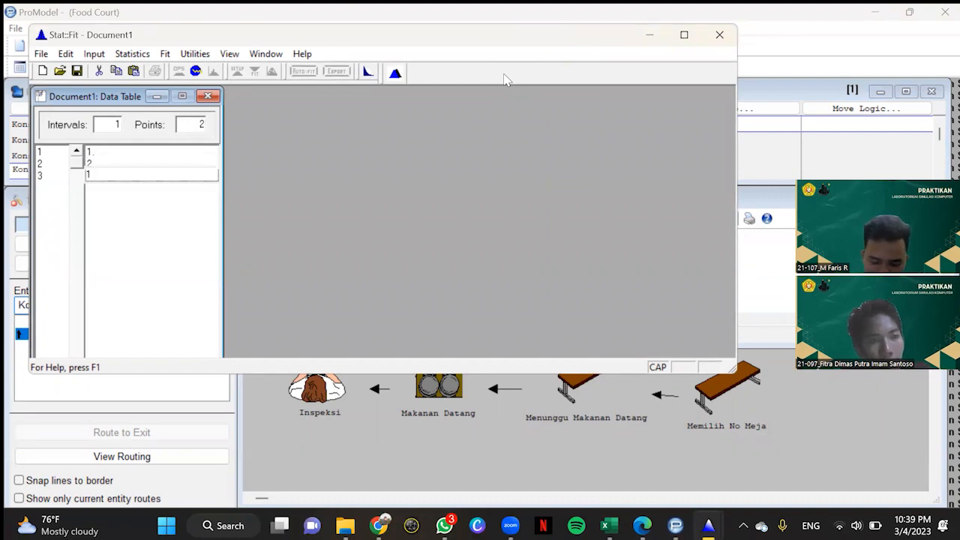
{"action": "key", "text": "Return"}
{"action": "type", "text": "1"}
{"action": "key", "text": "Return"}
{"action": "type", "text": "1"}
{"action": "key", "text": "Return"}
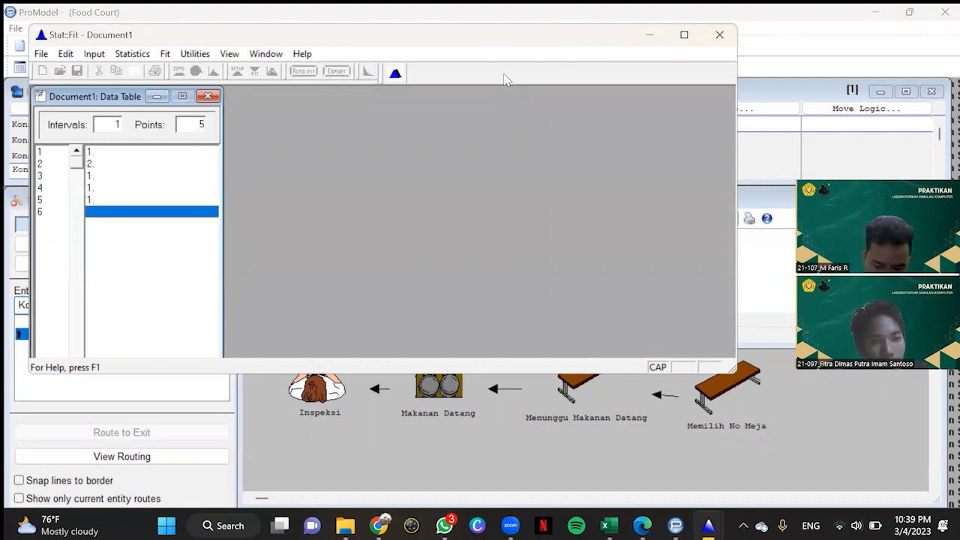
{"action": "type", "text": "1"}
{"action": "key", "text": "Return"}
{"action": "type", "text": "1"}
{"action": "key", "text": "Return"}
{"action": "type", "text": "2"}
{"action": "key", "text": "Return"}
{"action": "type", "text": "1"}
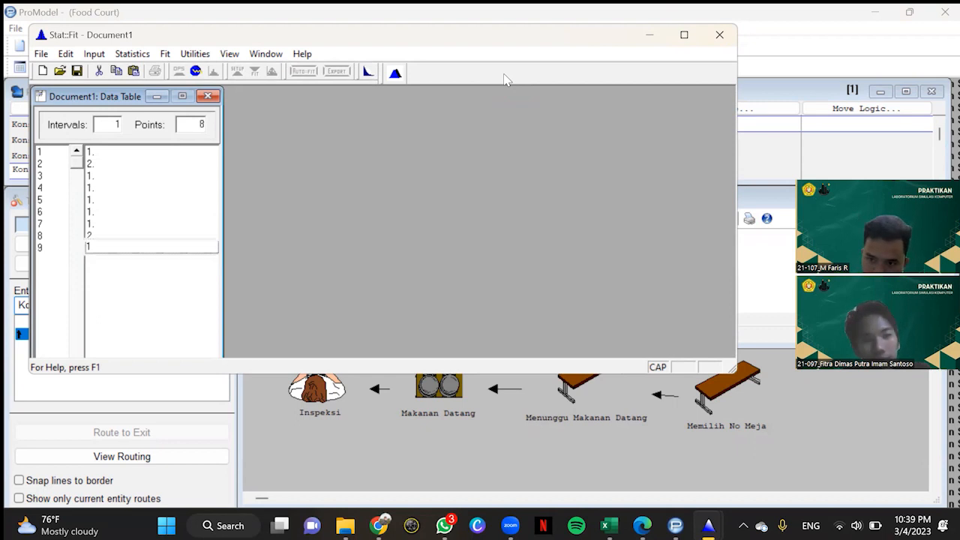
{"action": "key", "text": "Return"}
{"action": "type", "text": "1"}
{"action": "key", "text": "Return"}
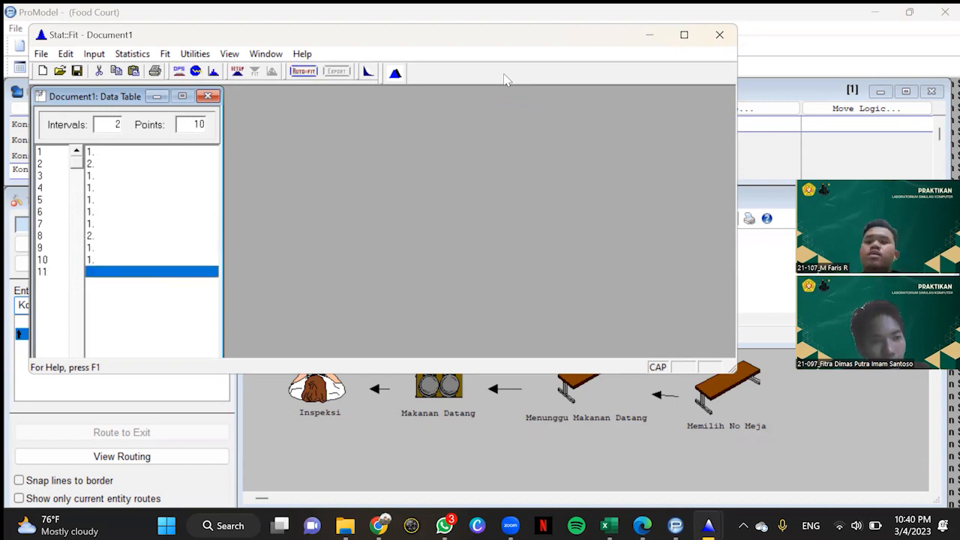
Step: Auto-fit discrete distributions with a lower bound to the ten Inspeksi route data points
{"action": "left_click", "coordinate": [305, 72]}
{"action": "left_click", "coordinate": [242, 167]}
{"action": "left_click", "coordinate": [169, 285]}
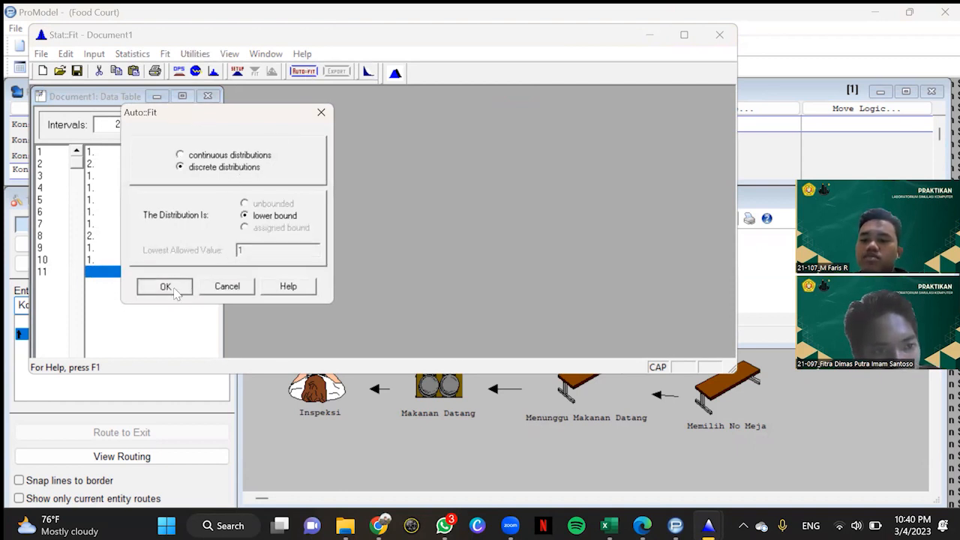
Step: Export the fitted Poisson distribution for the Inspeksi route to the clipboard as a ProModel expression
{"action": "left_click", "coordinate": [336, 71]}
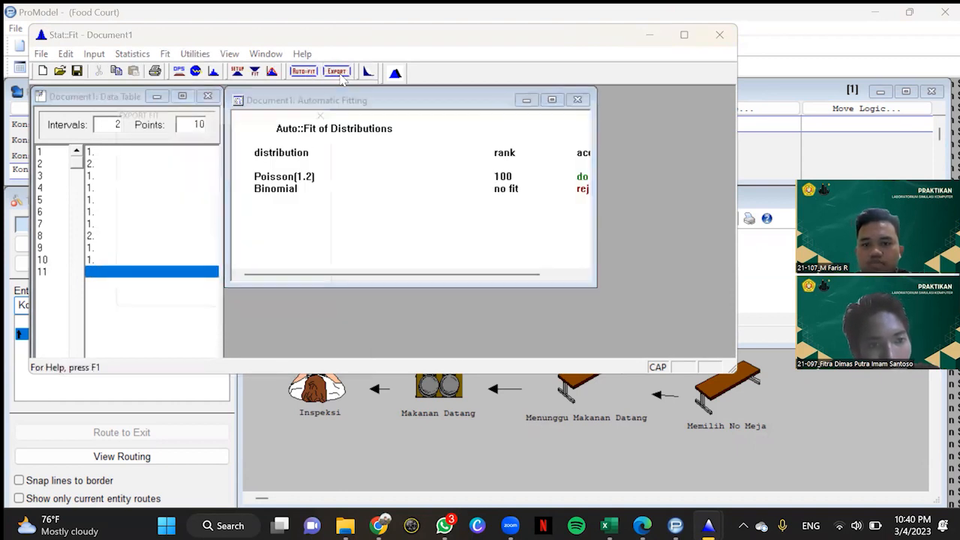
{"action": "left_click_drag", "start_coordinate": [284, 114], "coordinate": [173, 117]}
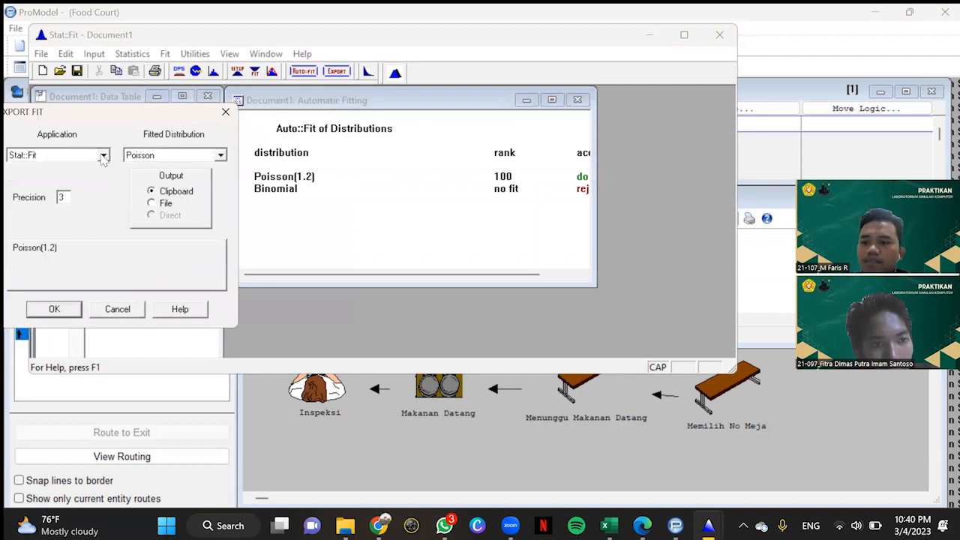
{"action": "left_click", "coordinate": [103, 155]}
{"action": "scroll", "coordinate": [48, 195], "scroll_direction": "up", "scroll_amount": 3}
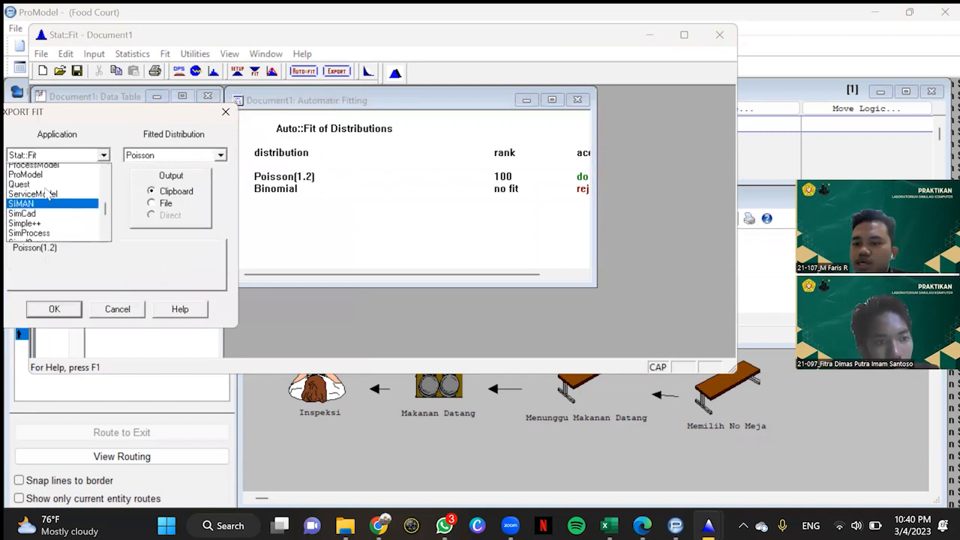
{"action": "scroll", "coordinate": [47, 193], "scroll_direction": "up", "scroll_amount": 1}
{"action": "left_click", "coordinate": [43, 186]}
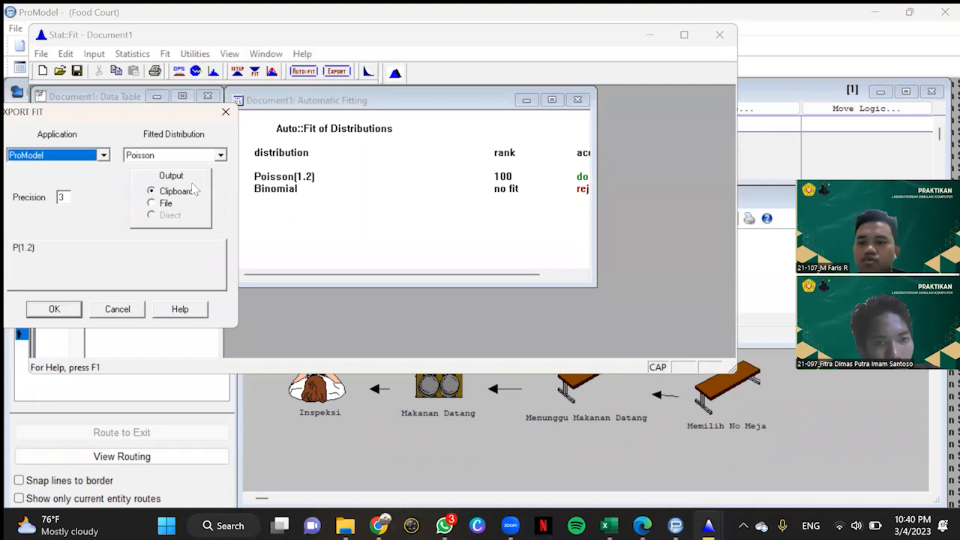
{"action": "left_click", "coordinate": [57, 309]}
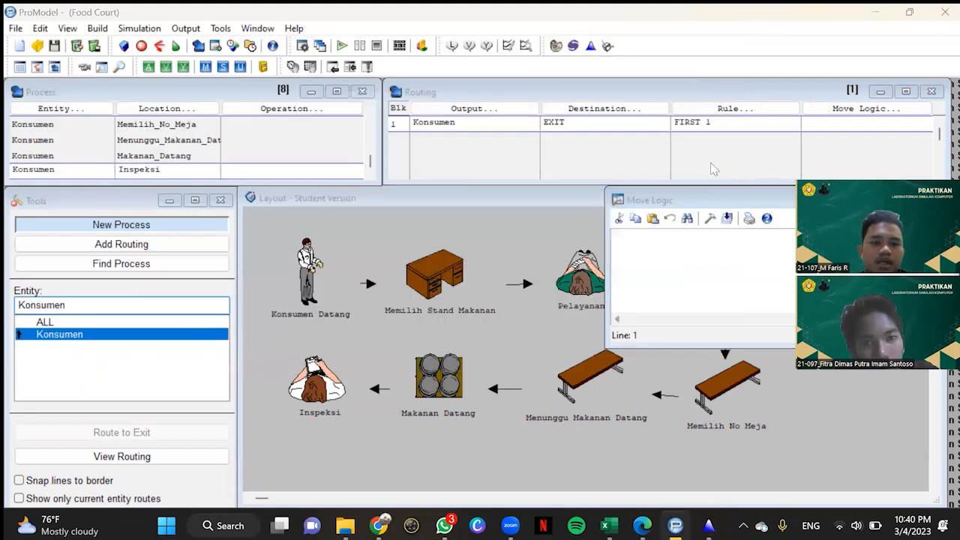
Step: In ProModel, set the move logic of the Inspeksi process's route to EXIT to MOVE FOR P(1.2), then close the logic window
{"action": "left_click", "coordinate": [711, 219]}
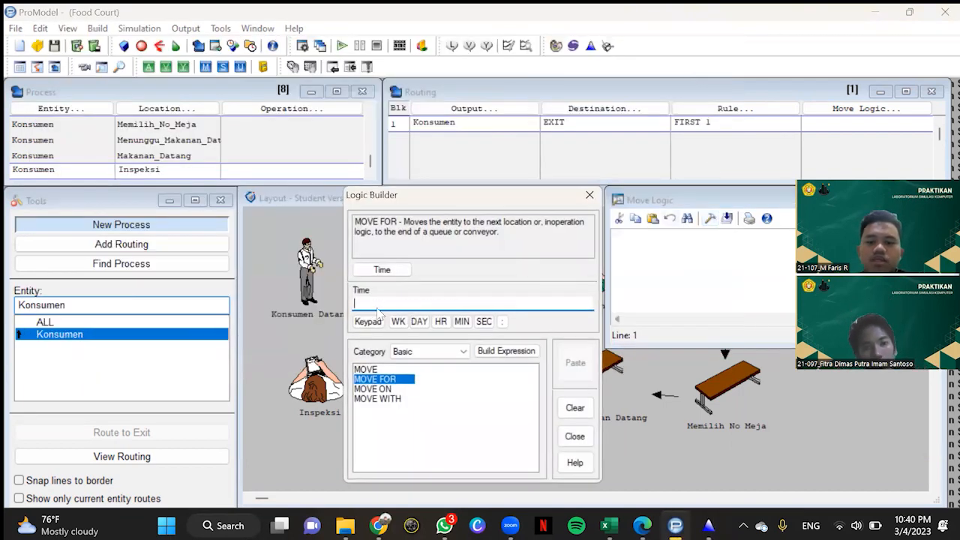
{"action": "right_click", "coordinate": [379, 308]}
{"action": "left_click", "coordinate": [409, 161]}
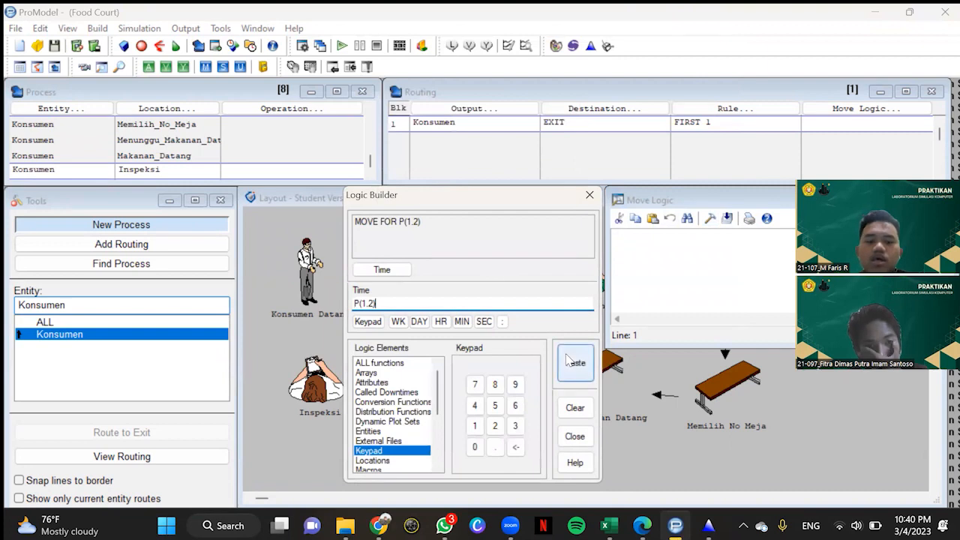
{"action": "left_click", "coordinate": [570, 362]}
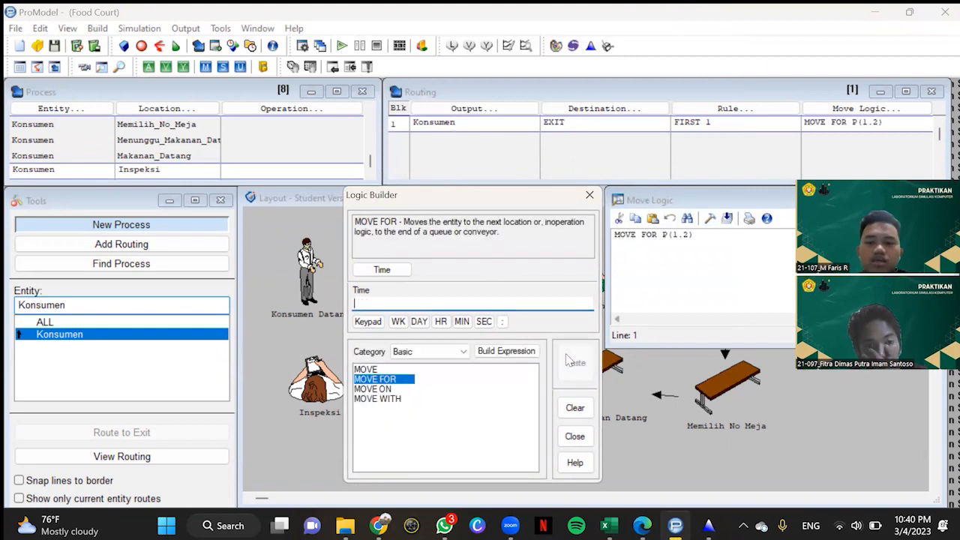
{"action": "left_click", "coordinate": [589, 195]}
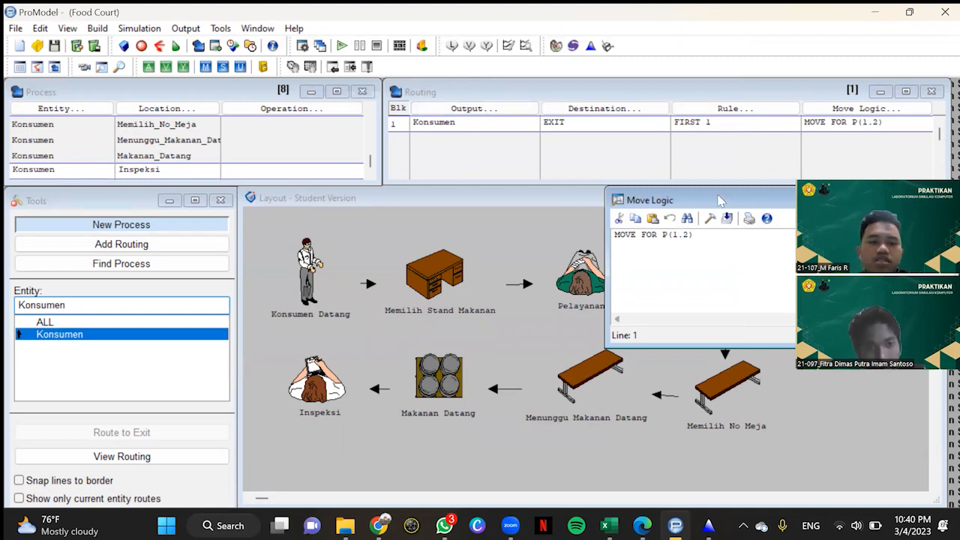
{"action": "left_click_drag", "start_coordinate": [858, 200], "coordinate": [564, 252]}
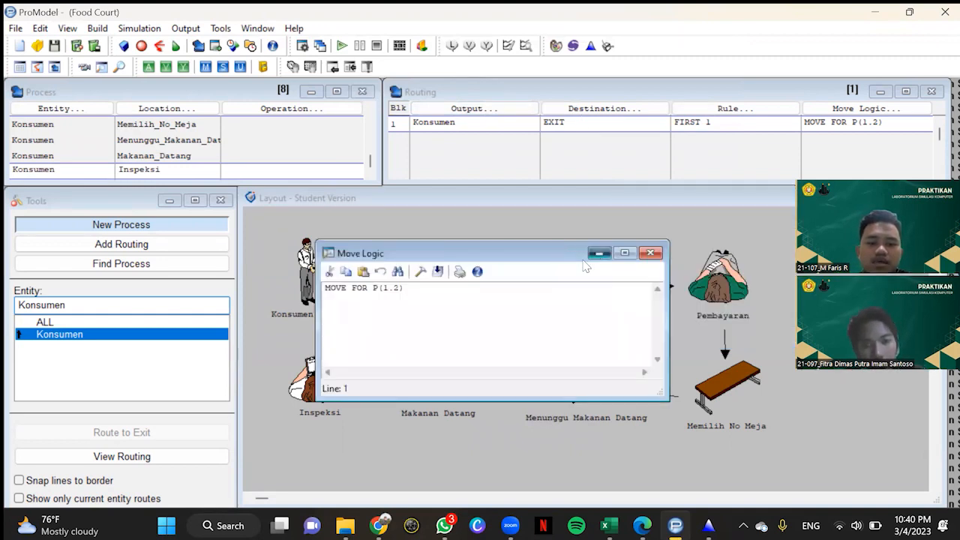
{"action": "left_click", "coordinate": [653, 252]}
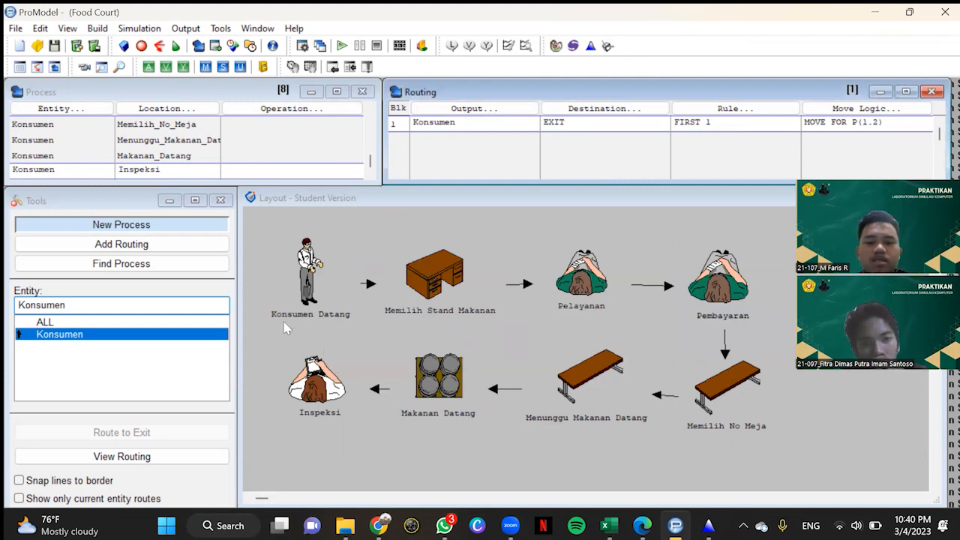
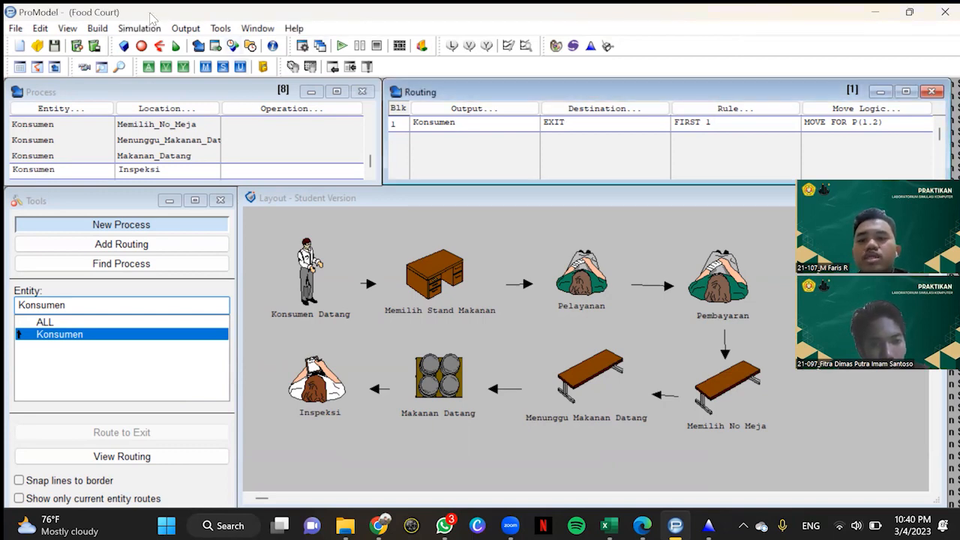
Step: Set the simulation options to a run time of 8 hours and 10 replications
{"action": "left_click", "coordinate": [143, 30]}
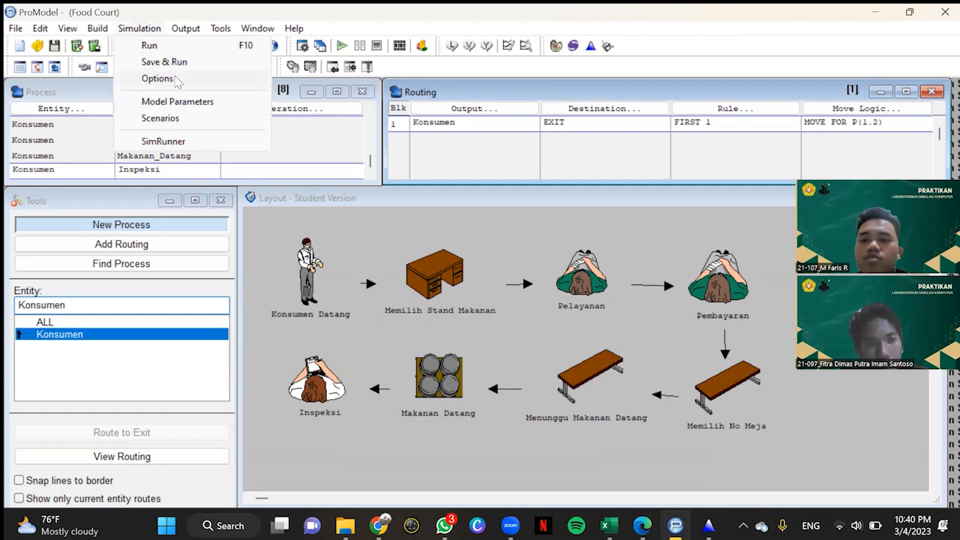
{"action": "left_click", "coordinate": [157, 79]}
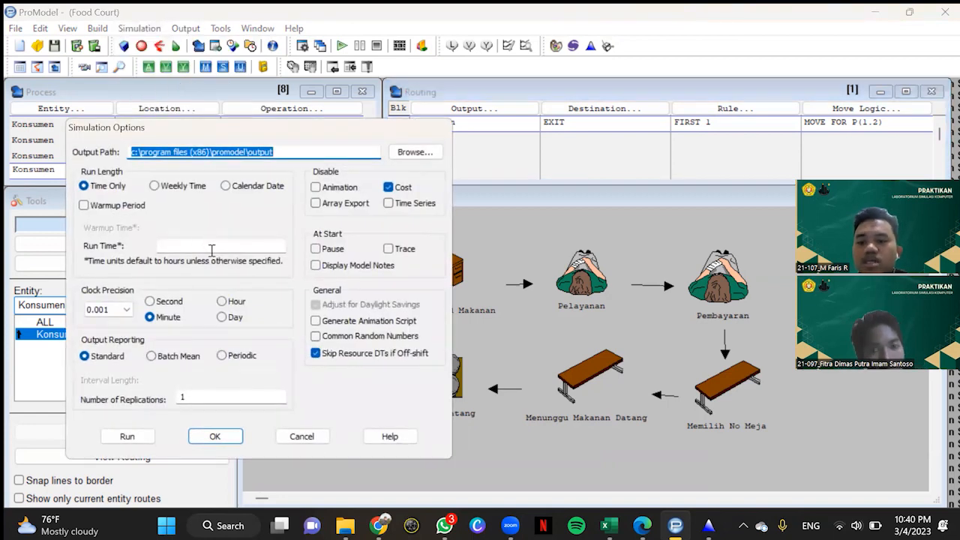
{"action": "left_click", "coordinate": [212, 250]}
{"action": "type", "text": "8"}
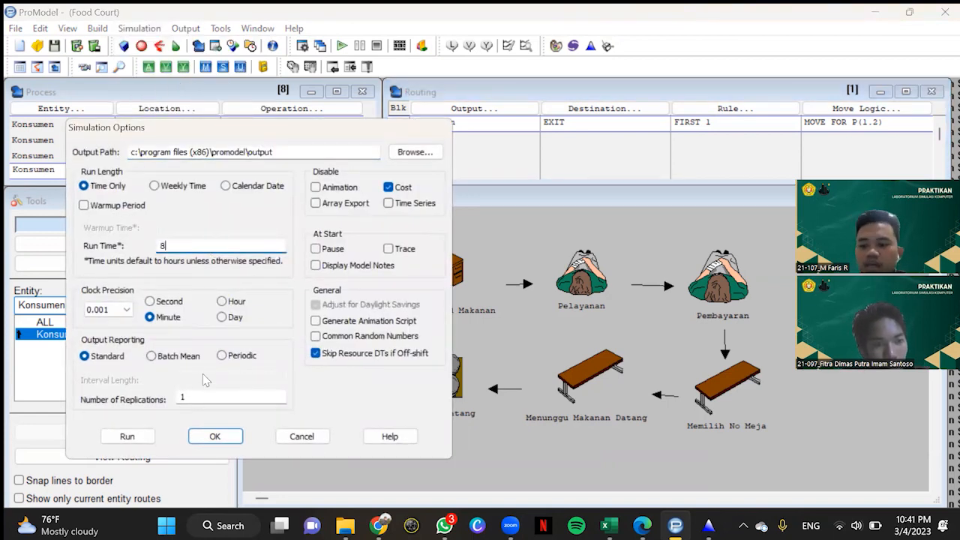
{"action": "left_click", "coordinate": [206, 395]}
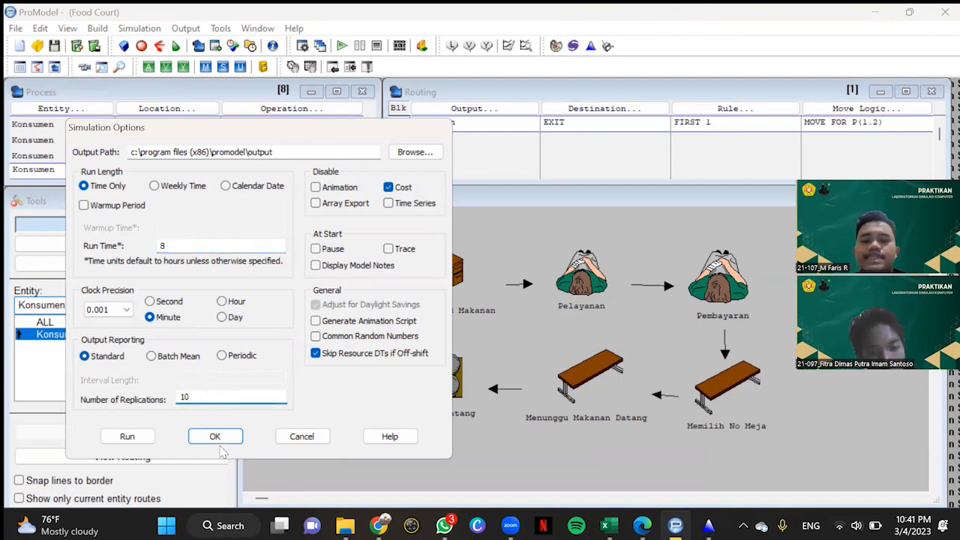
{"action": "left_click", "coordinate": [212, 437]}
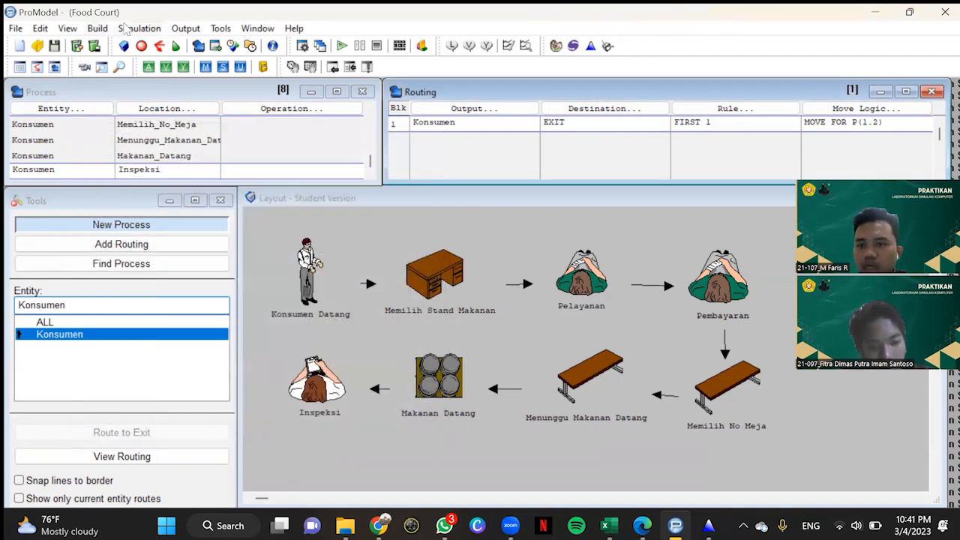
Step: Run the simulation, saving the model as Food Court.mod in the MODUL 2 (PROMODEL) folder
{"action": "left_click", "coordinate": [127, 28]}
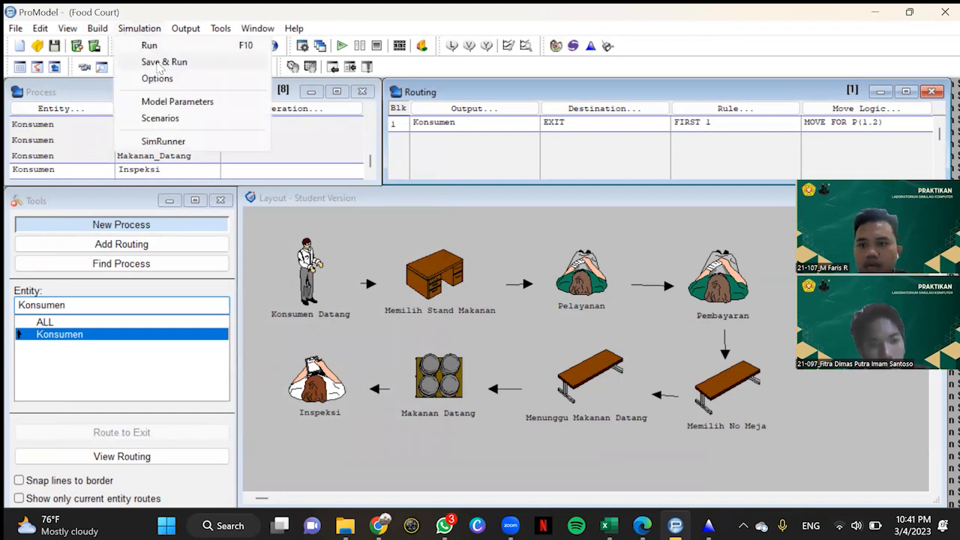
{"action": "left_click", "coordinate": [154, 48]}
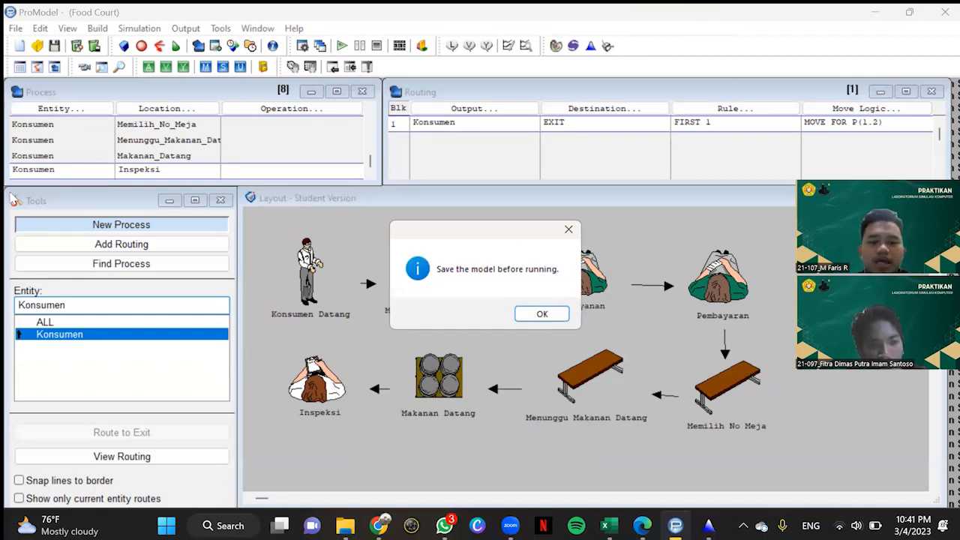
{"action": "left_click", "coordinate": [542, 314]}
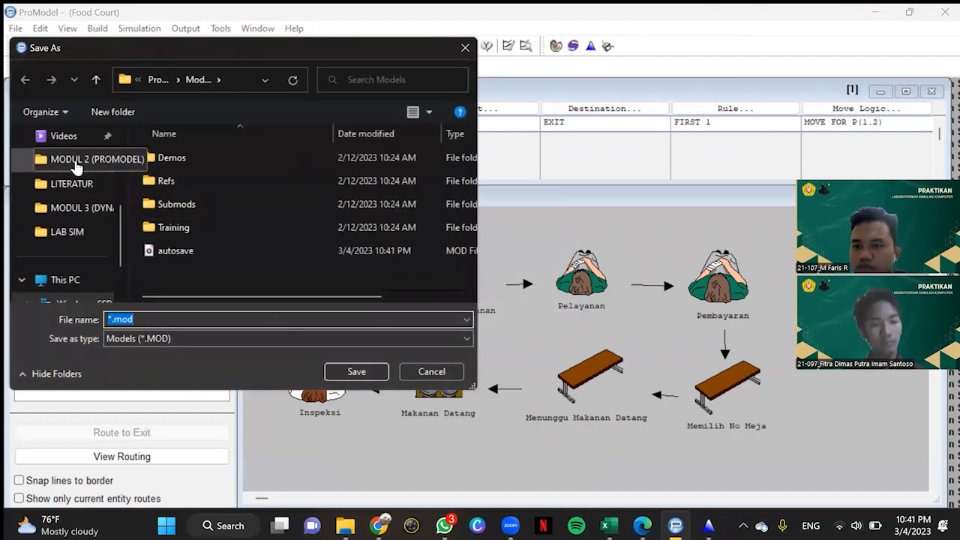
{"action": "left_click", "coordinate": [75, 166]}
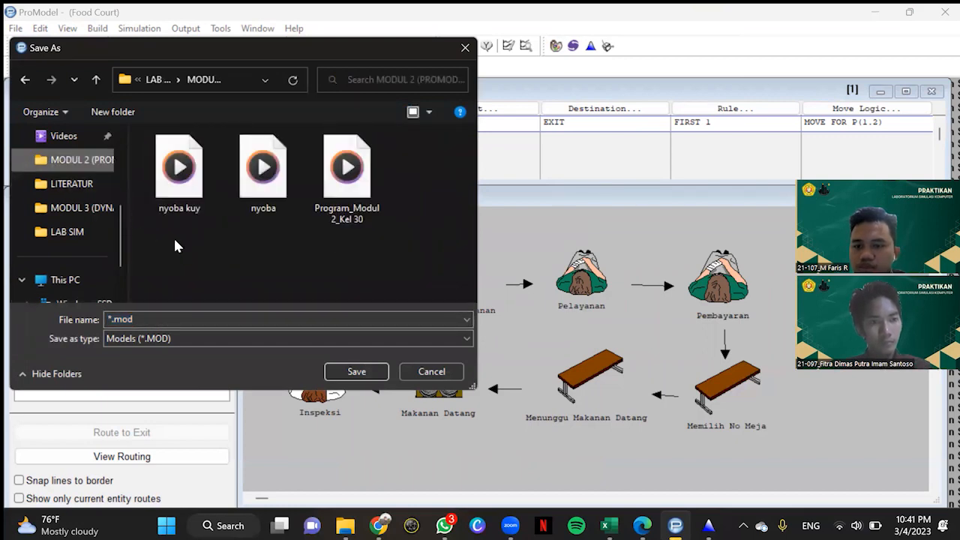
{"action": "left_click", "coordinate": [131, 318]}
{"action": "key", "text": "ctrl+a"}
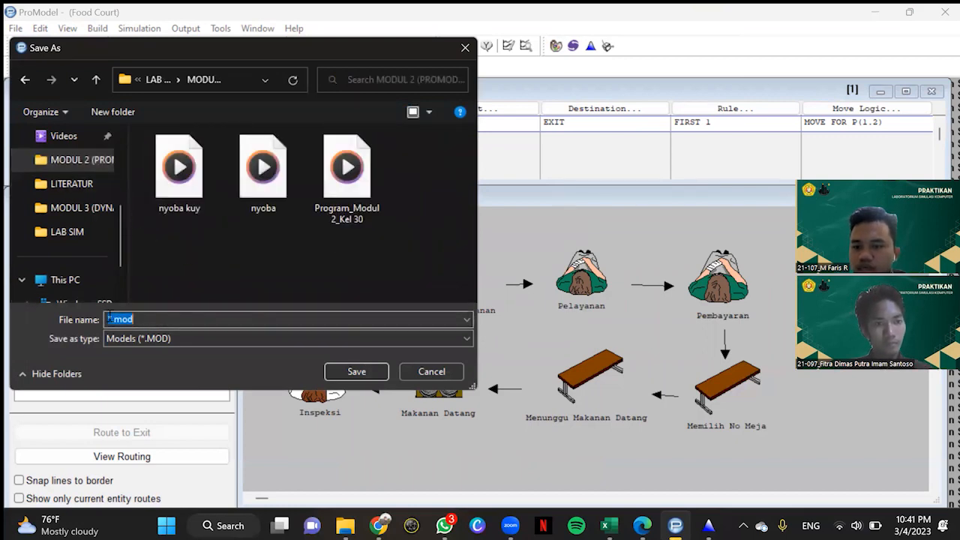
{"action": "left_click", "coordinate": [113, 318]}
{"action": "key", "text": "BackSpace"}
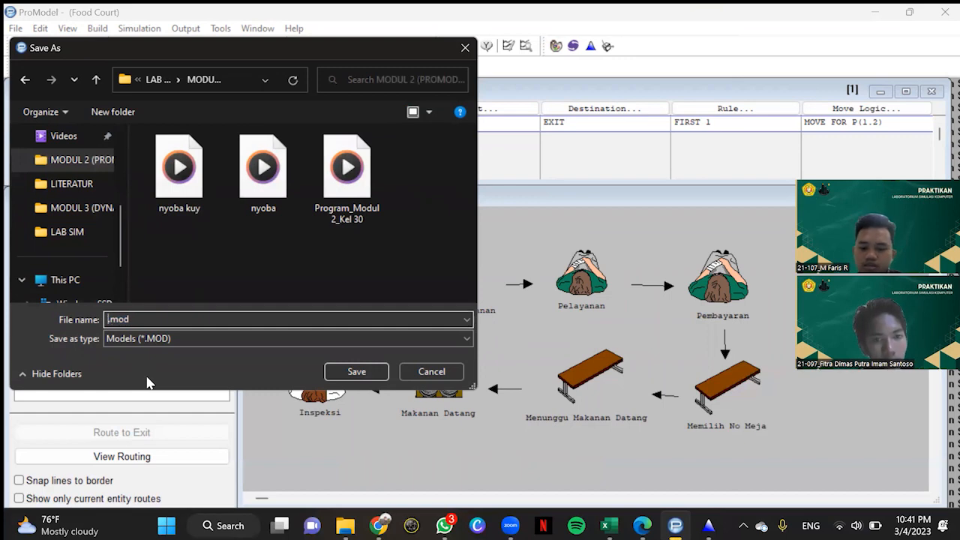
{"action": "type", "text": "Food Co"}
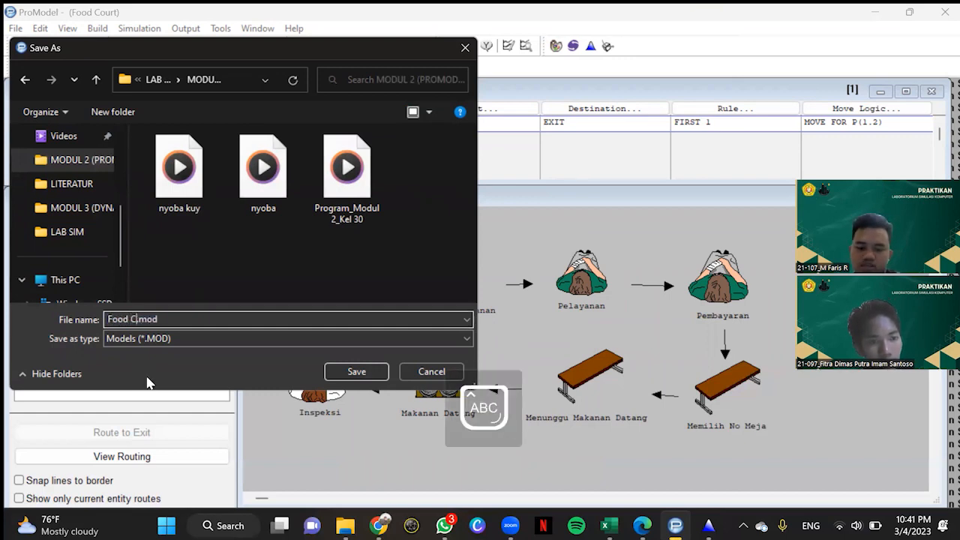
{"action": "type", "text": "urt"}
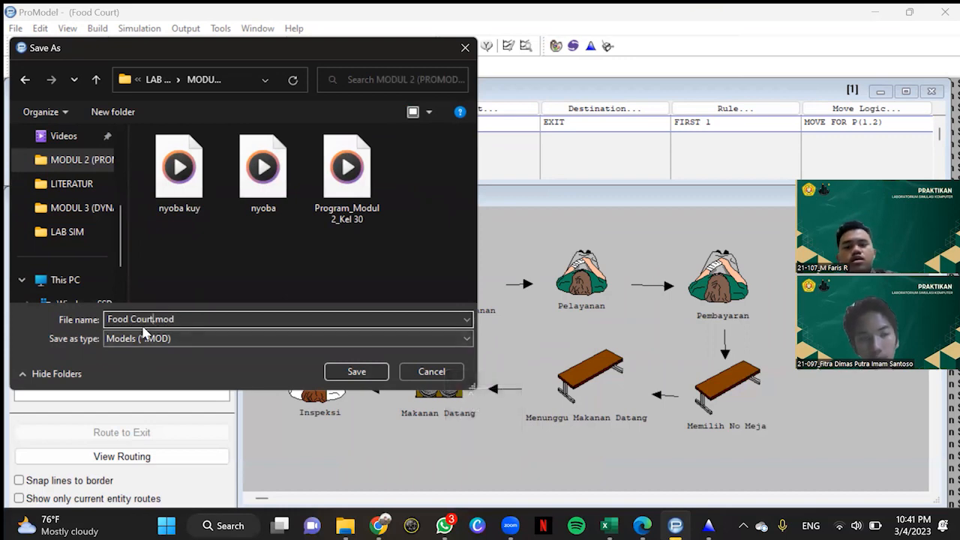
{"action": "left_click", "coordinate": [343, 370]}
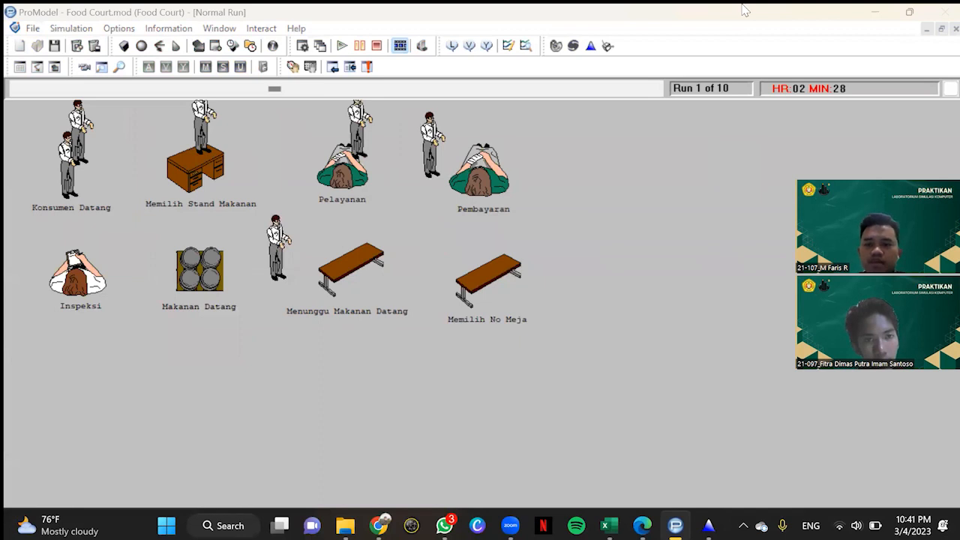
Step: Raise the simulation speed to nearly its maximum and open the results when the runs are complete
{"action": "left_click_drag", "start_coordinate": [274, 88], "coordinate": [646, 89]}
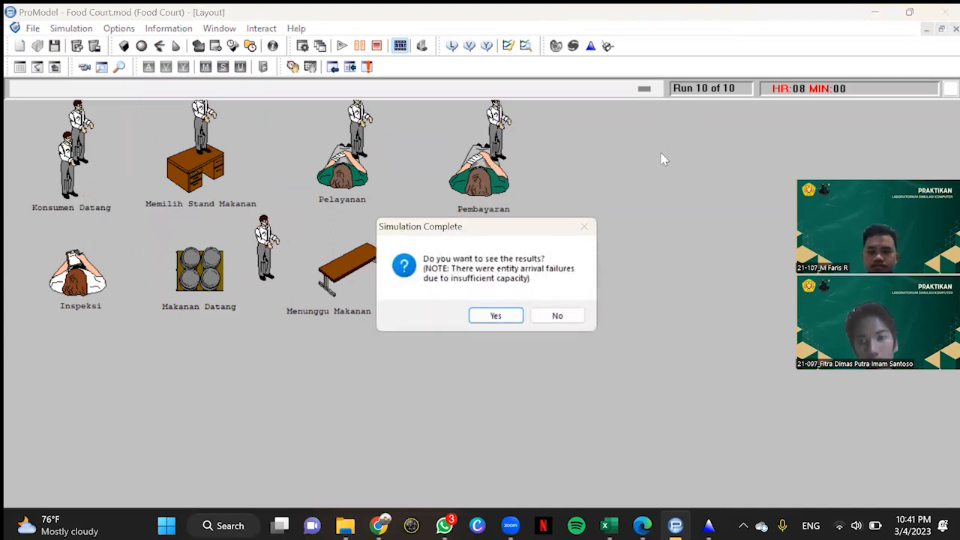
{"action": "left_click", "coordinate": [496, 316]}
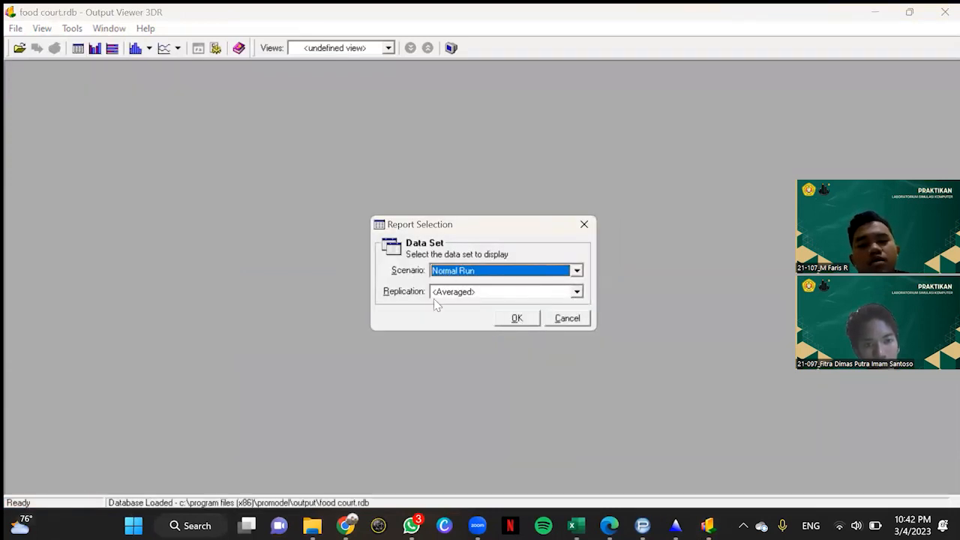
Step: Display the Normal Run report for all replications and examine its Entity Activity results
{"action": "left_click", "coordinate": [576, 292]}
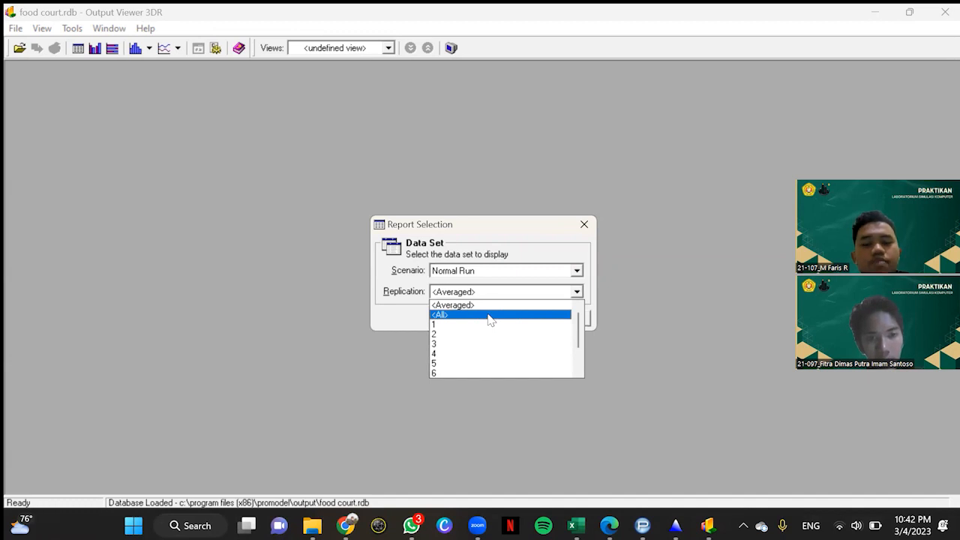
{"action": "left_click", "coordinate": [488, 315]}
{"action": "left_click", "coordinate": [501, 318]}
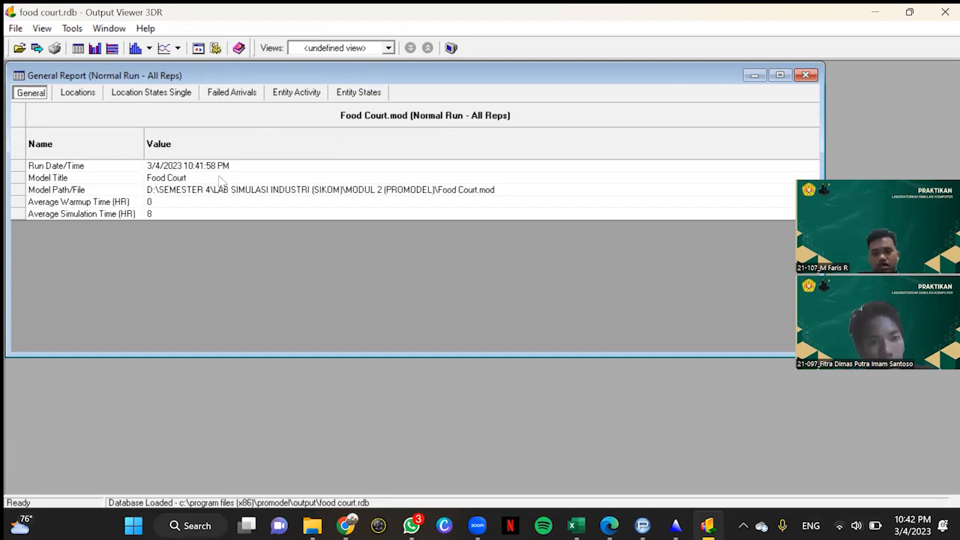
{"action": "left_click", "coordinate": [289, 94]}
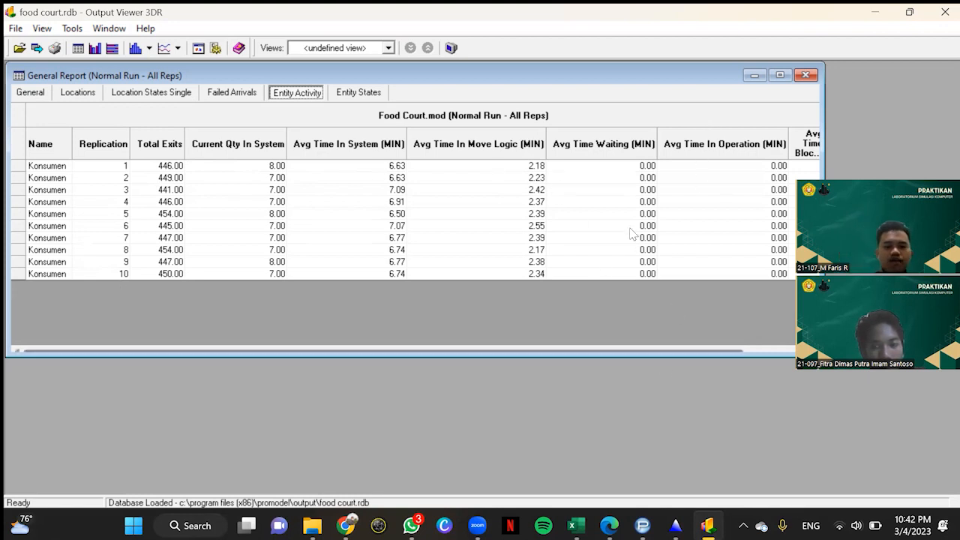
Step: Switch to Laporan_Modul 2_30 - ACC.pdf in Edge and read the Verifikasi dan Validasi section with its checking-error result
{"action": "mouse_move", "coordinate": [612, 519]}
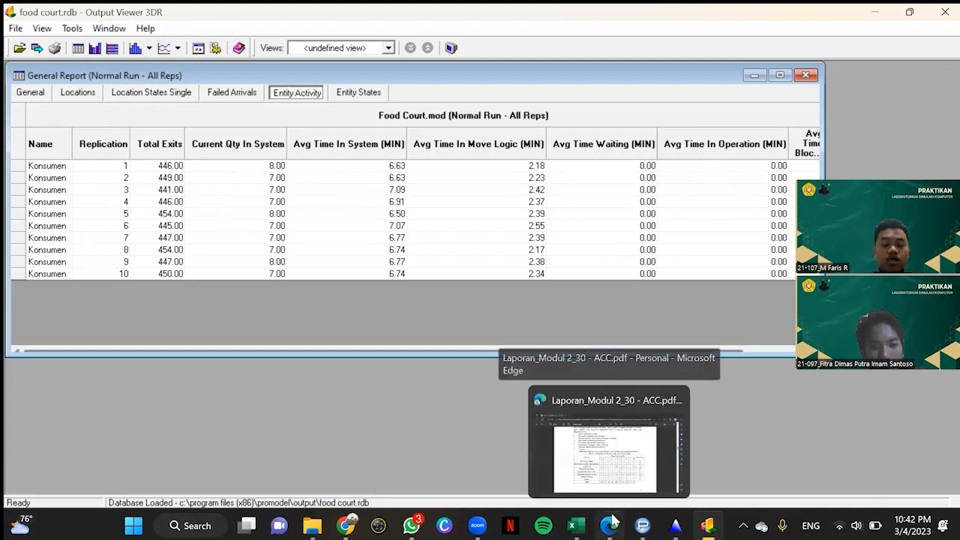
{"action": "left_click", "coordinate": [595, 411]}
{"action": "scroll", "coordinate": [428, 405], "scroll_direction": "down", "scroll_amount": 15}
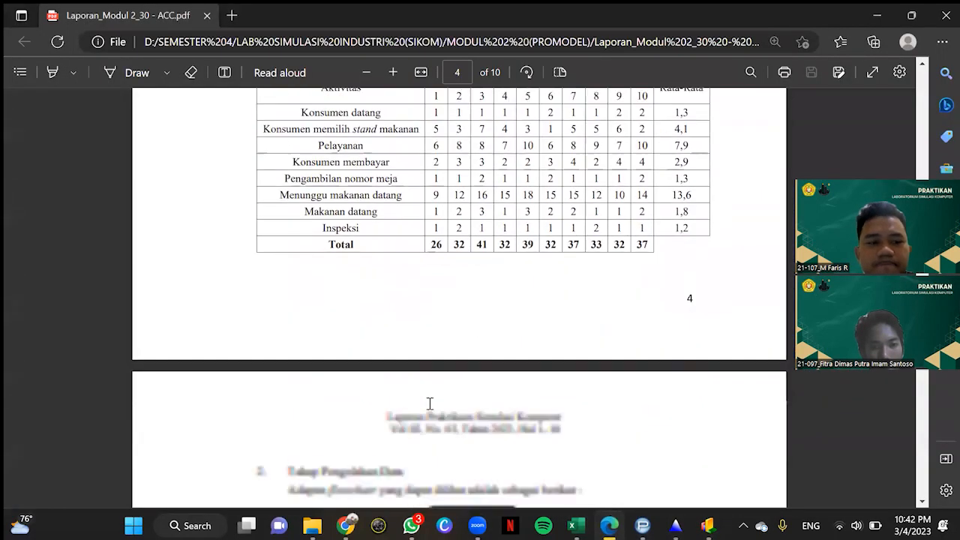
{"action": "scroll", "coordinate": [431, 404], "scroll_direction": "down", "scroll_amount": 13}
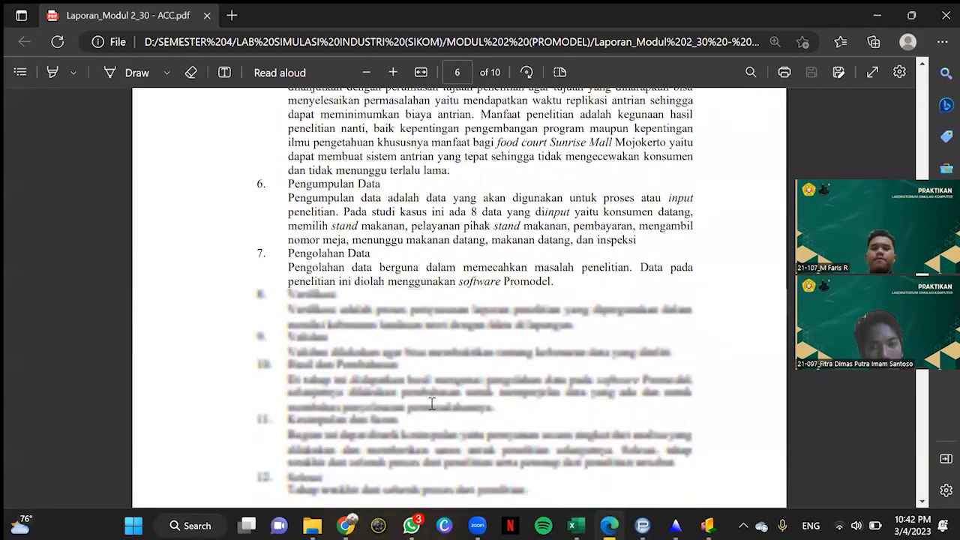
{"action": "scroll", "coordinate": [431, 404], "scroll_direction": "up", "scroll_amount": 3}
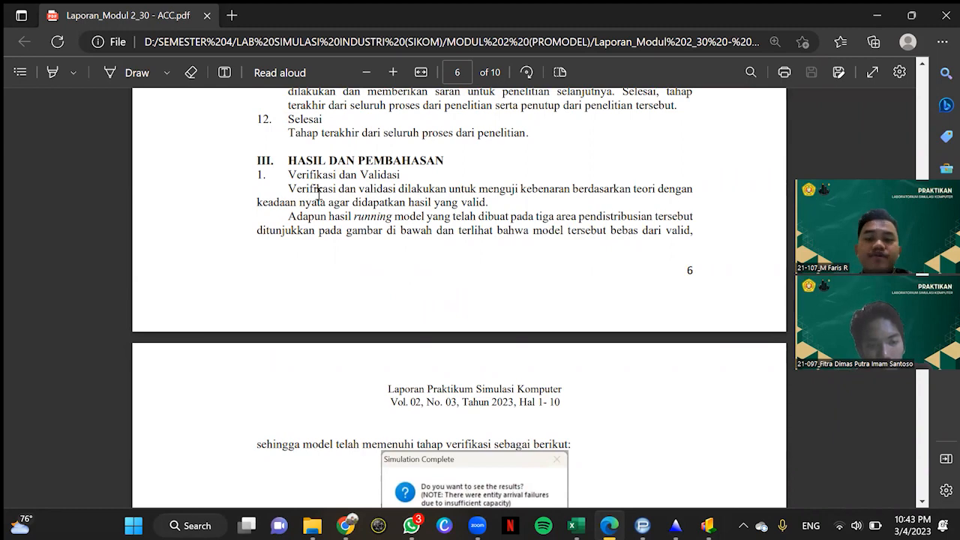
{"action": "scroll", "coordinate": [443, 237], "scroll_direction": "down", "scroll_amount": 4}
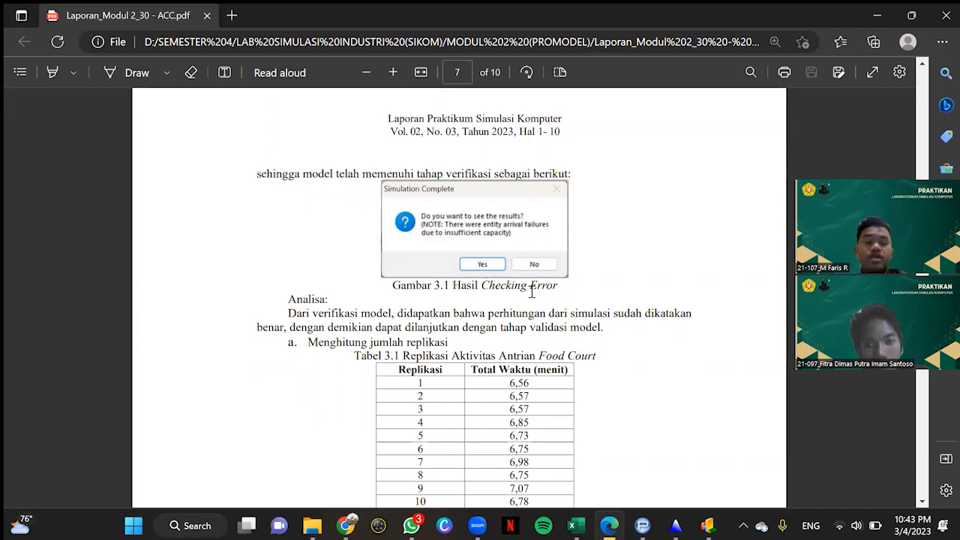
Step: Examine the replication time table (Tabel 3.1) and the half width, Betha and n' calculations for the number of replications
{"action": "scroll", "coordinate": [543, 285], "scroll_direction": "down", "scroll_amount": 3}
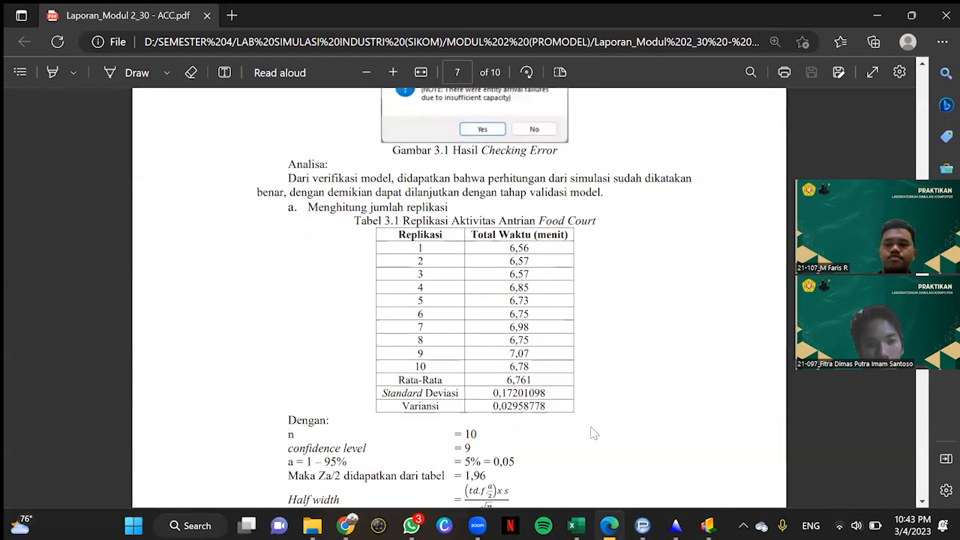
{"action": "scroll", "coordinate": [399, 330], "scroll_direction": "down", "scroll_amount": 2}
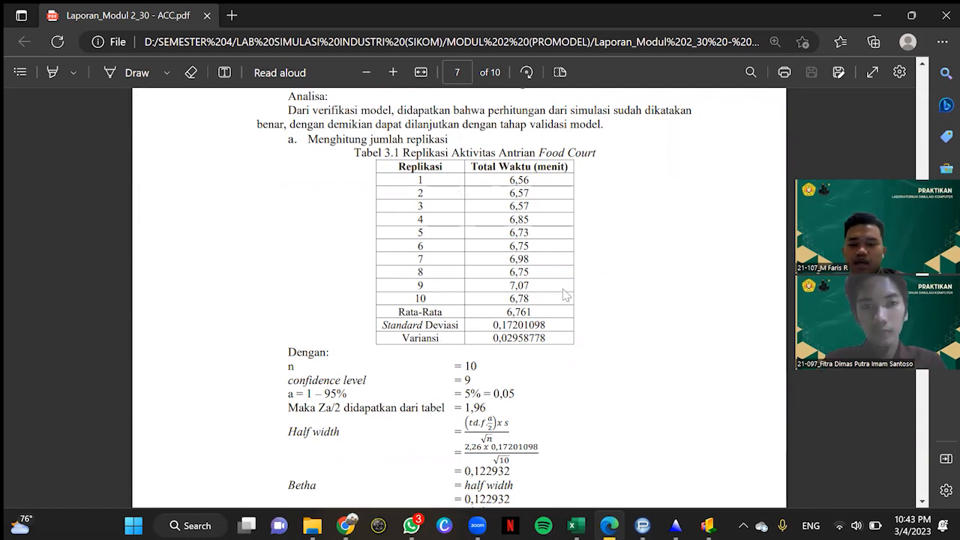
{"action": "scroll", "coordinate": [565, 295], "scroll_direction": "down", "scroll_amount": 3}
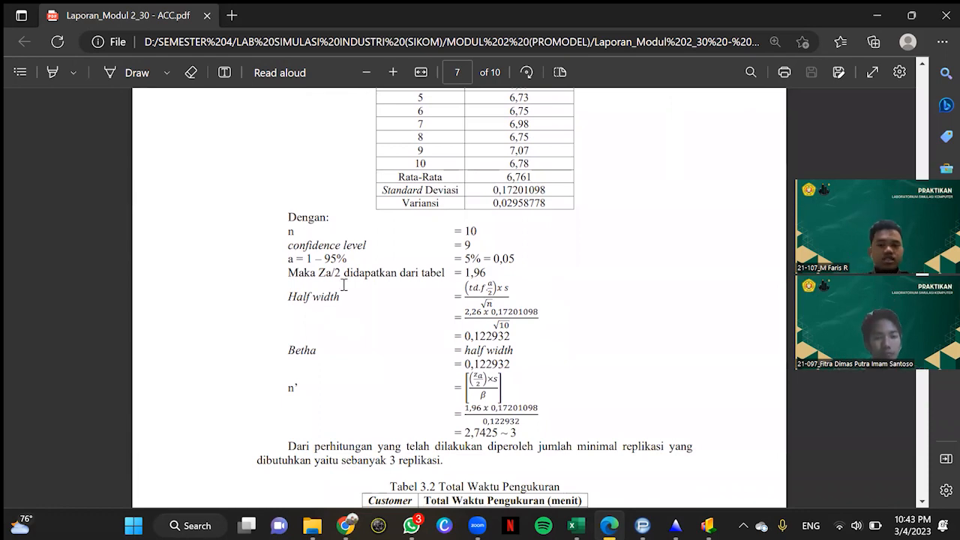
{"action": "scroll", "coordinate": [343, 285], "scroll_direction": "up", "scroll_amount": 2}
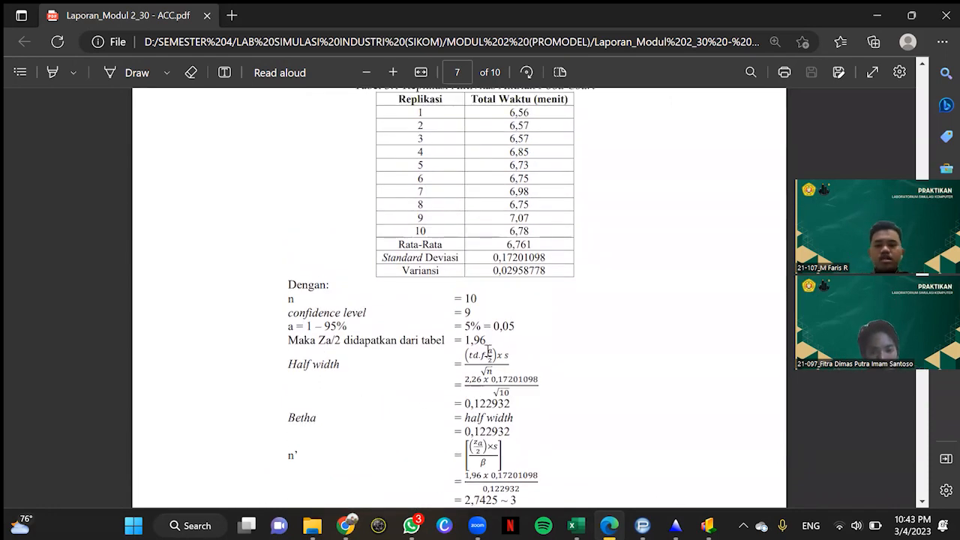
{"action": "scroll", "coordinate": [313, 300], "scroll_direction": "down", "scroll_amount": 2}
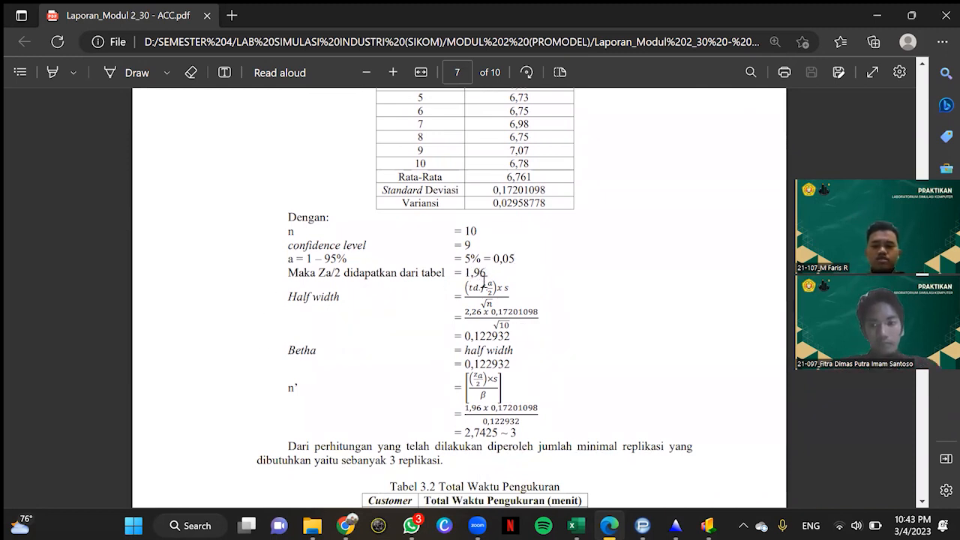
{"action": "scroll", "coordinate": [477, 351], "scroll_direction": "down", "scroll_amount": 2}
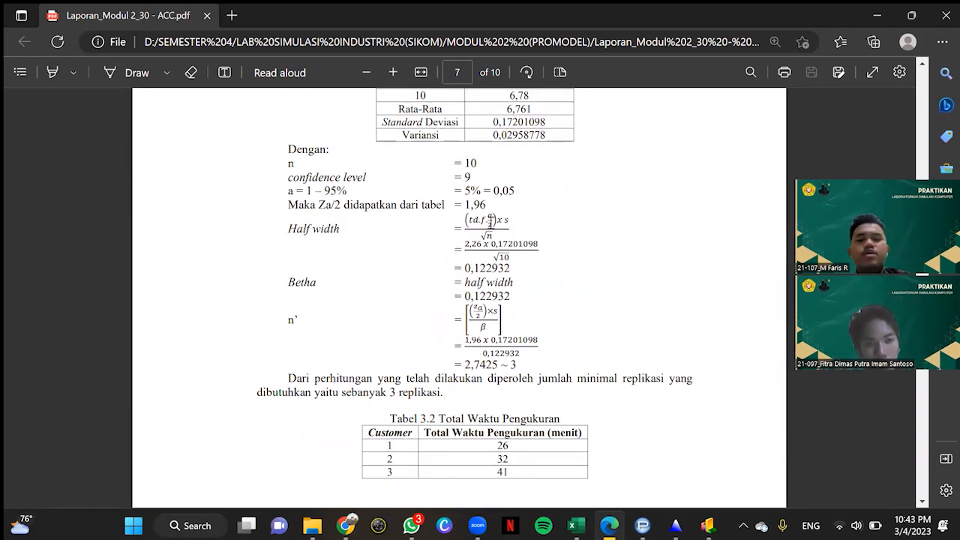
{"action": "scroll", "coordinate": [502, 219], "scroll_direction": "up", "scroll_amount": 1}
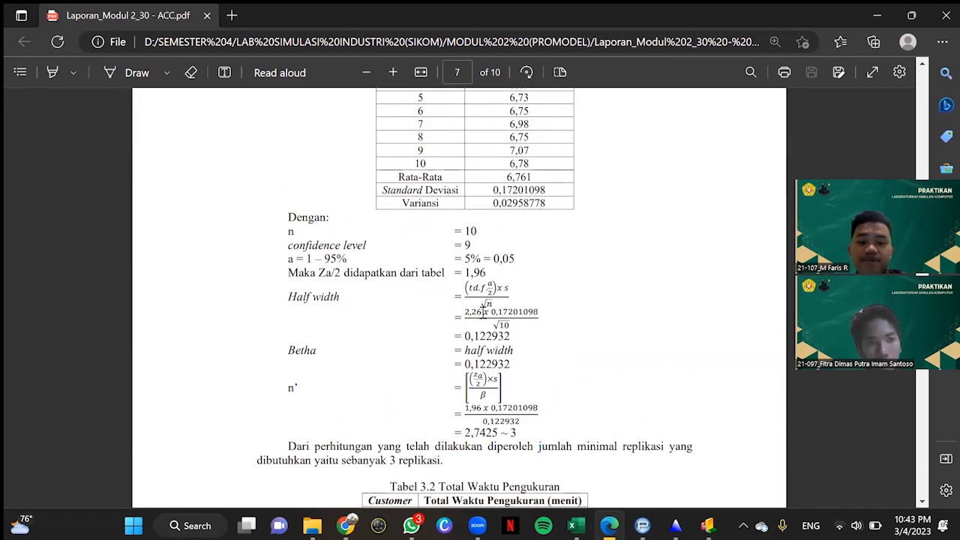
{"action": "scroll", "coordinate": [482, 312], "scroll_direction": "down", "scroll_amount": 1}
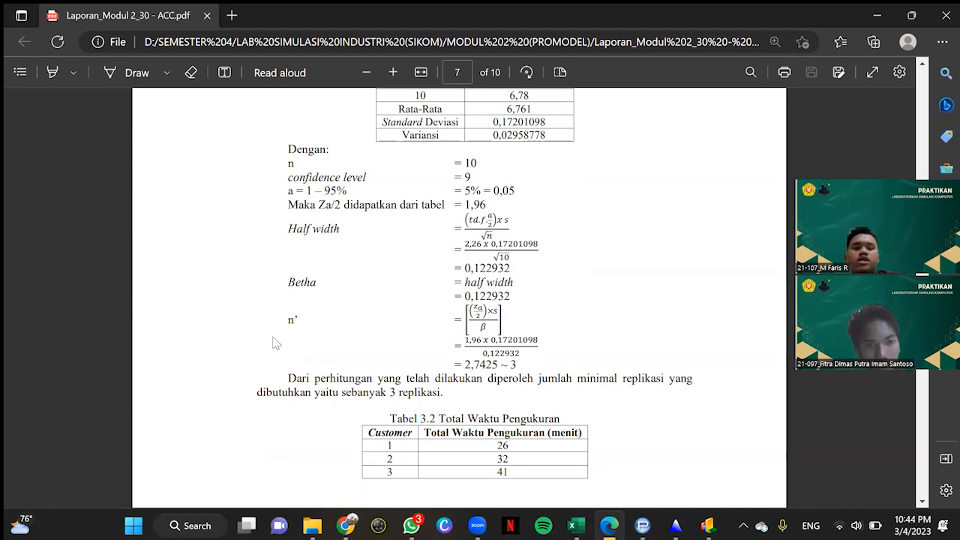
Step: Review the minimum-replication conclusion, the measured total times in Tabel 3.2 and the simulation output in Tabel 3.3
{"action": "scroll", "coordinate": [293, 325], "scroll_direction": "down", "scroll_amount": 1}
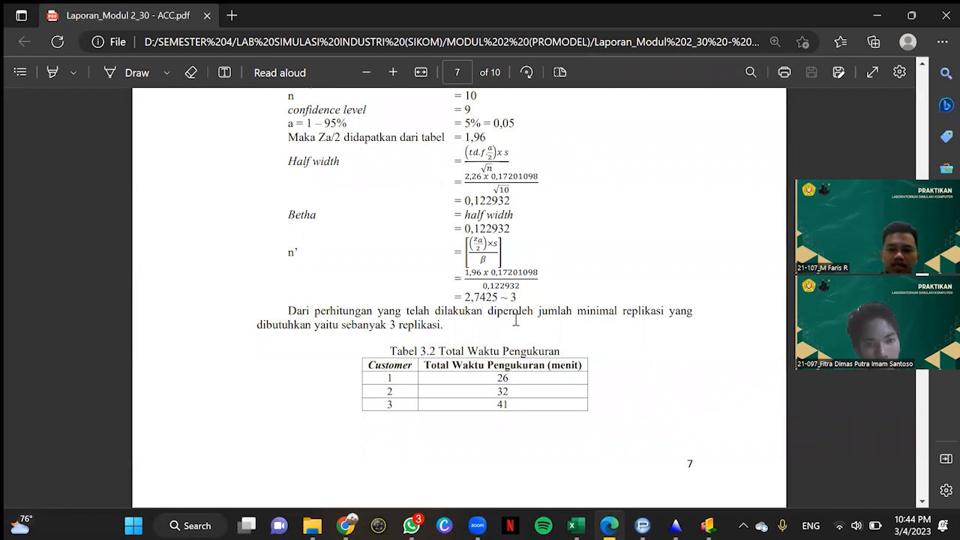
{"action": "scroll", "coordinate": [516, 319], "scroll_direction": "down", "scroll_amount": 3}
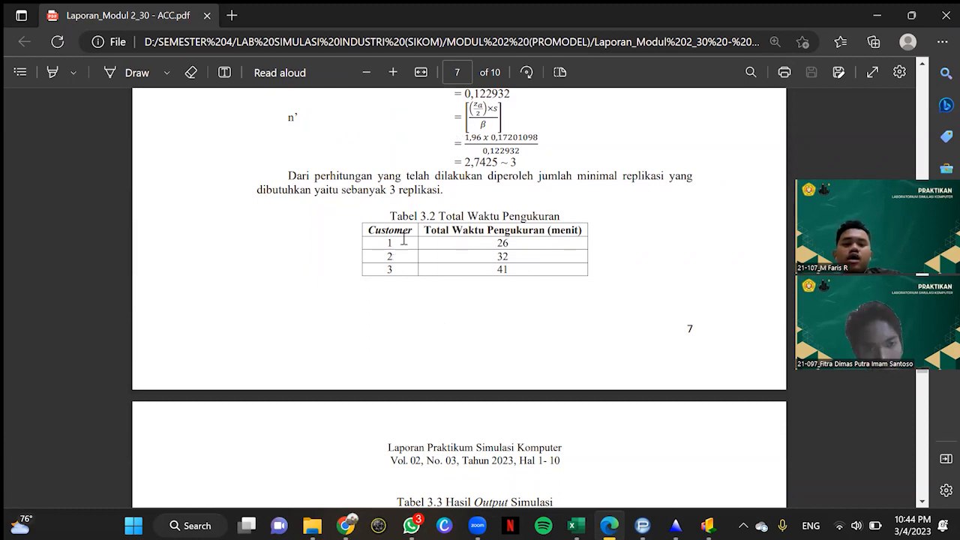
{"action": "scroll", "coordinate": [527, 272], "scroll_direction": "down", "scroll_amount": 5}
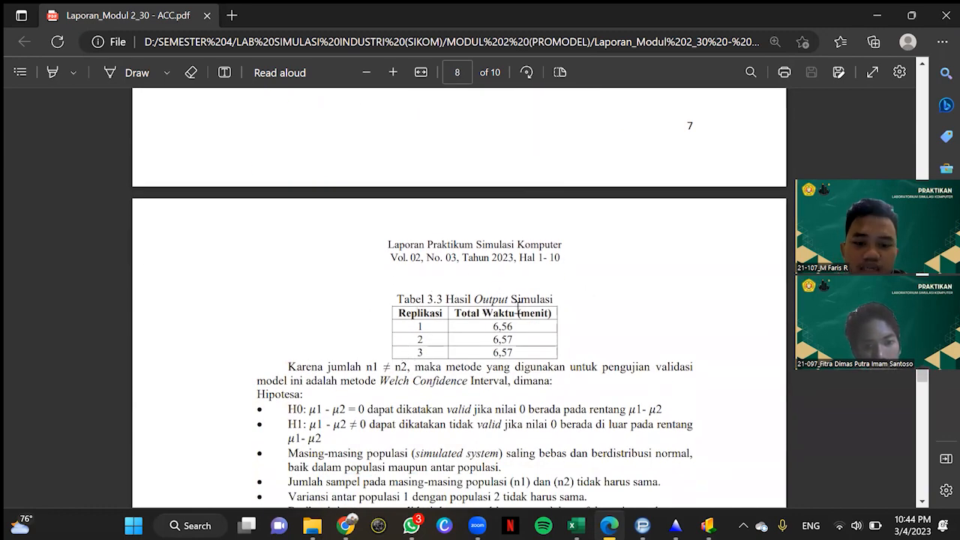
Step: Compare the measured times in Tabel 3.2 with the simulation output in Tabel 3.3 and read the Welch Confidence Interval hypotheses
{"action": "scroll", "coordinate": [513, 306], "scroll_direction": "up", "scroll_amount": 3}
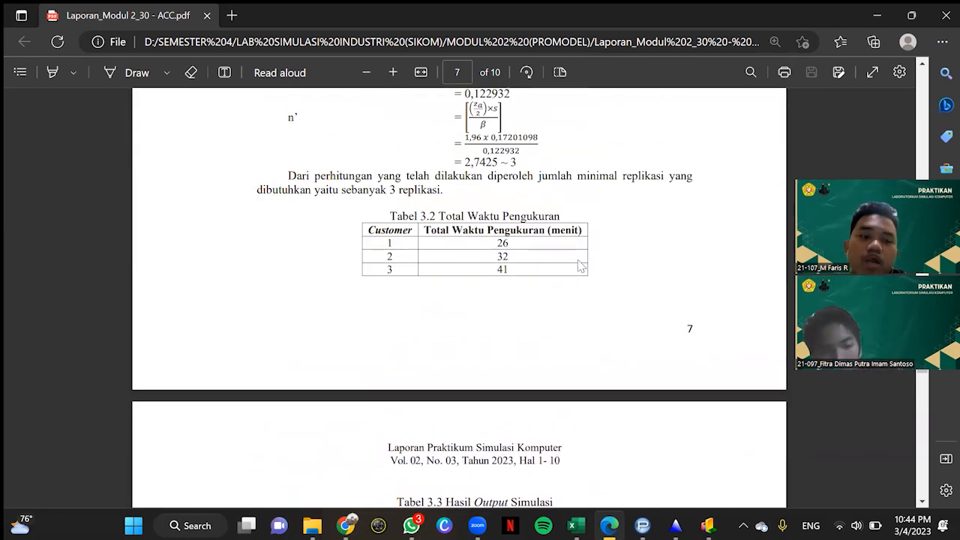
{"action": "scroll", "coordinate": [579, 266], "scroll_direction": "down", "scroll_amount": 3}
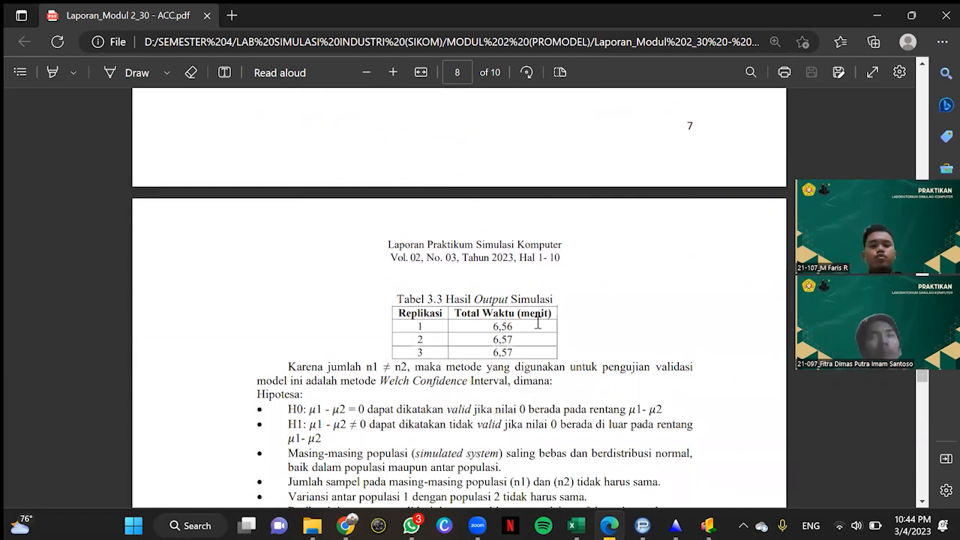
{"action": "scroll", "coordinate": [548, 335], "scroll_direction": "down", "scroll_amount": 3}
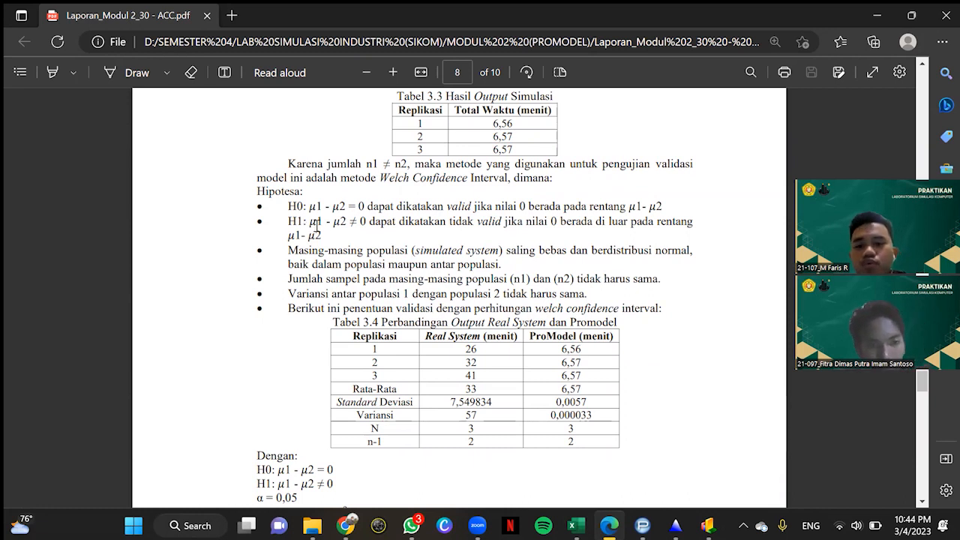
Step: Set the PDF highlighter colour to red and activate the Draw pen for pointing at the hypotheses
{"action": "left_click", "coordinate": [52, 73]}
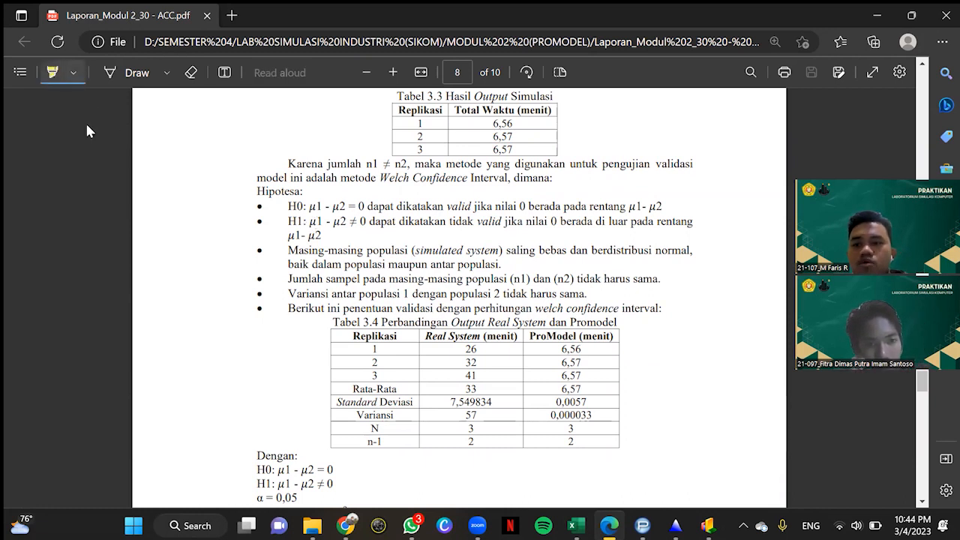
{"action": "left_click", "coordinate": [75, 73]}
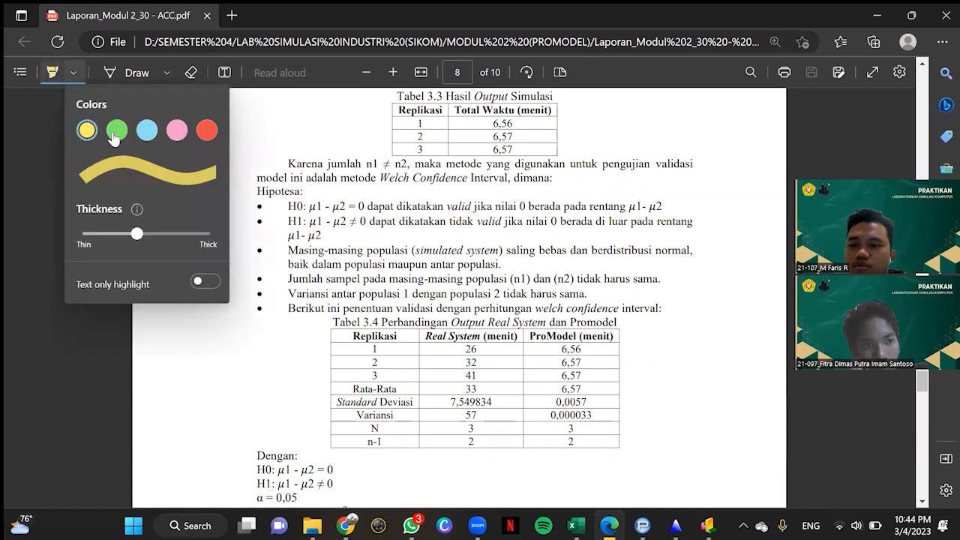
{"action": "left_click", "coordinate": [52, 72]}
{"action": "left_click", "coordinate": [72, 72]}
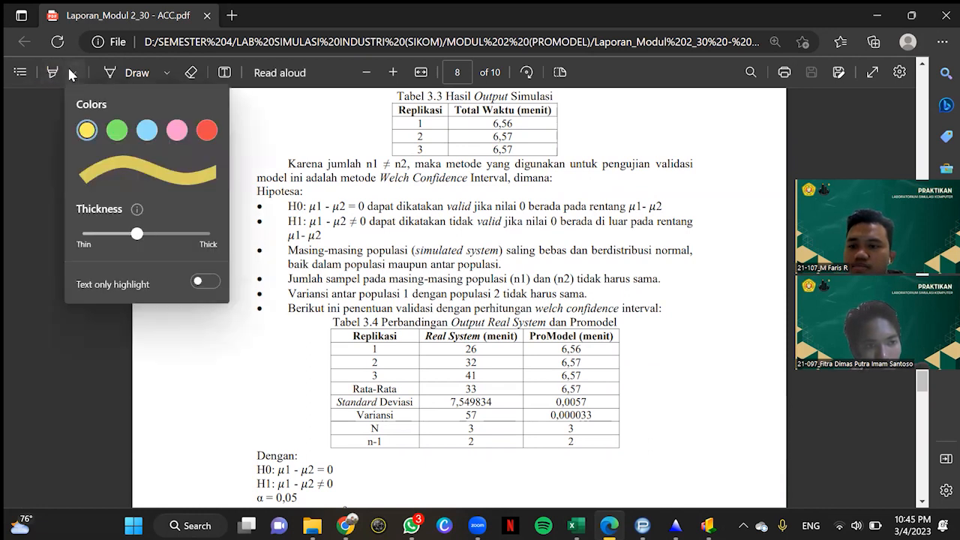
{"action": "left_click", "coordinate": [206, 132]}
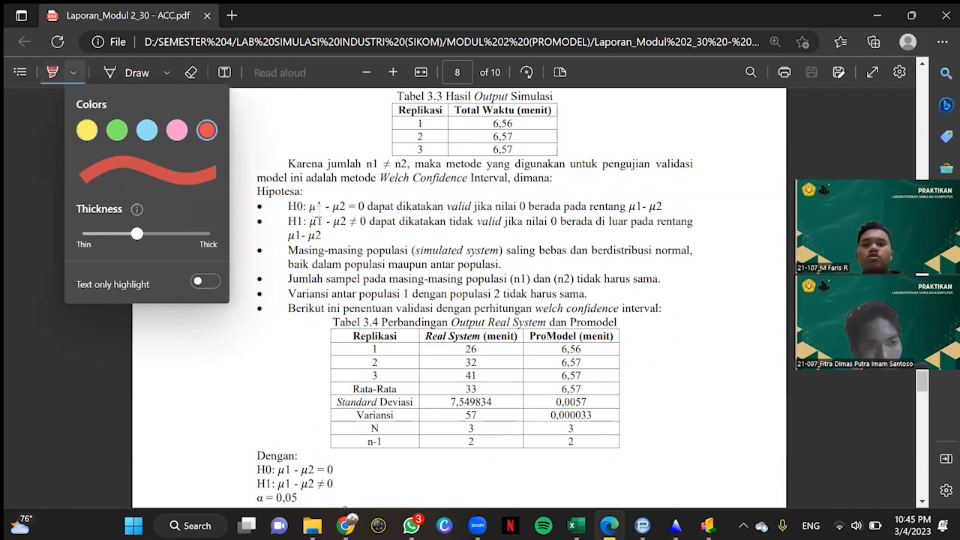
{"action": "left_click", "coordinate": [117, 69]}
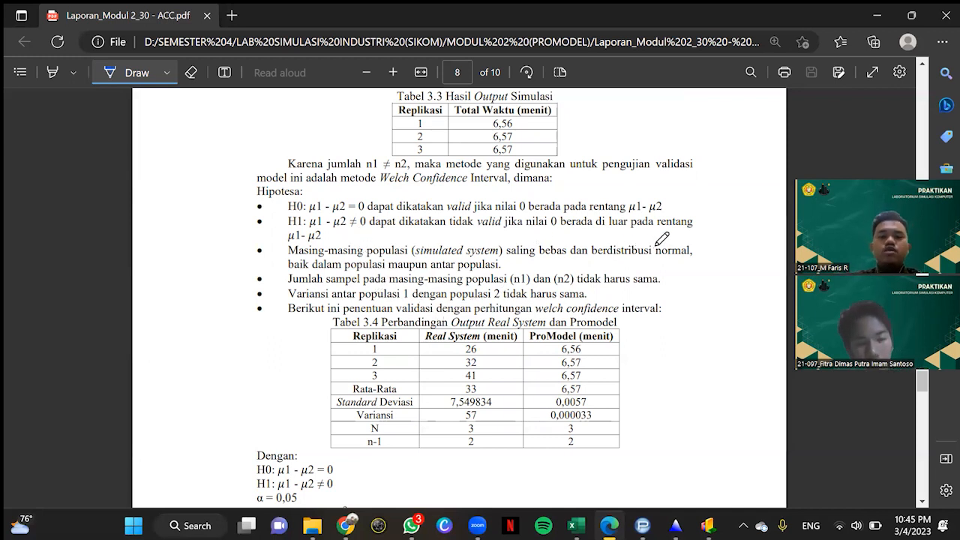
Step: Examine the real system and ProModel comparison in Tabel 3.4 and the df calculation below it
{"action": "scroll", "coordinate": [600, 382], "scroll_direction": "down", "scroll_amount": 3}
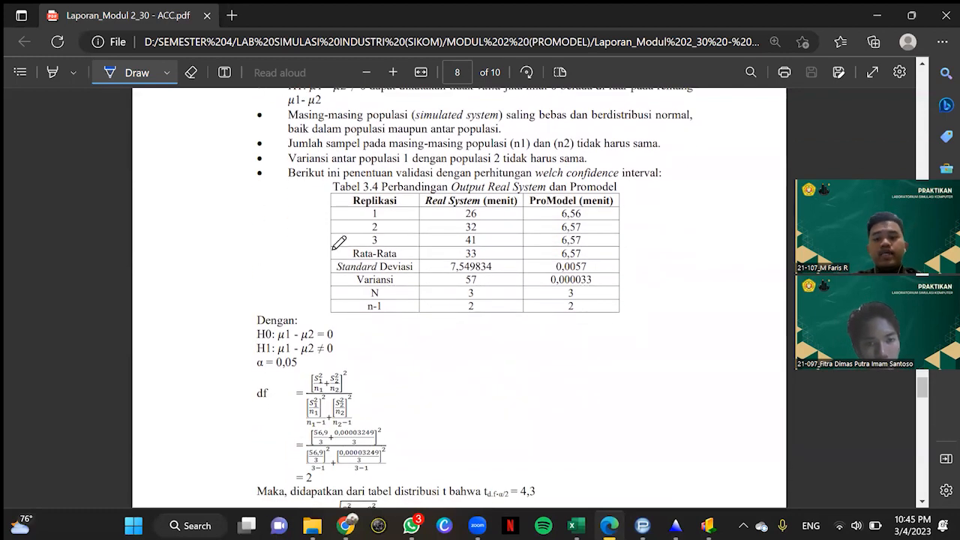
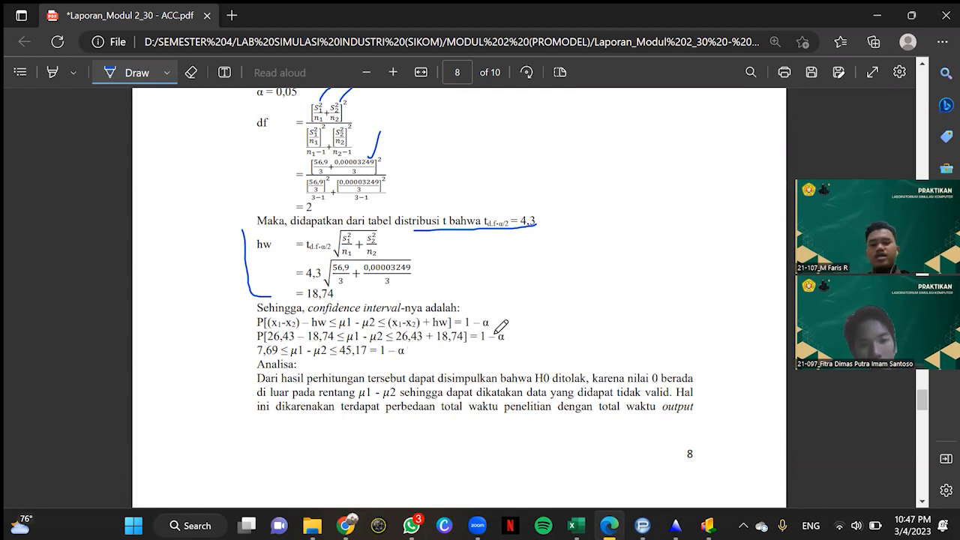
Step: Set the pen colour to red, box x1 in the confidence interval formula and mark the Real System average in Tabel 3.4
{"action": "scroll", "coordinate": [291, 346], "scroll_direction": "up", "scroll_amount": 1}
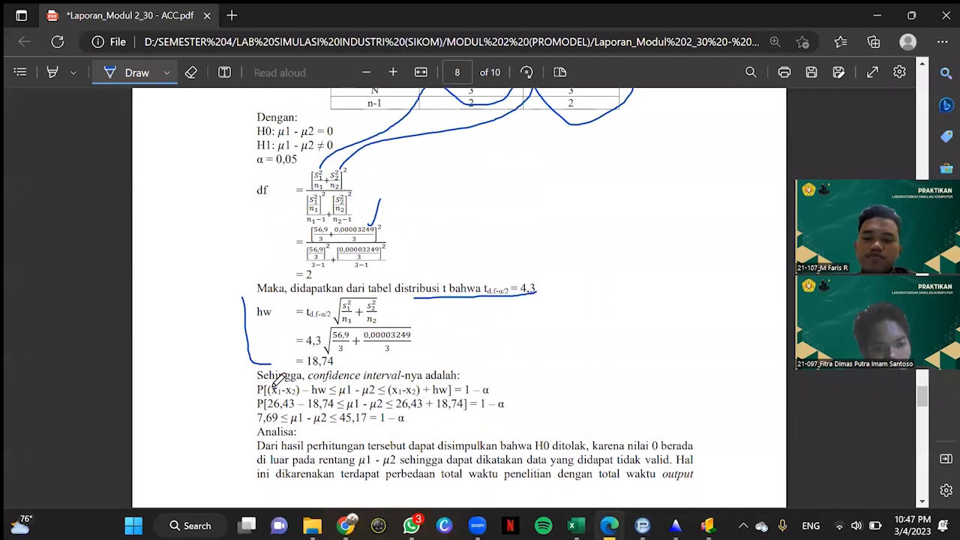
{"action": "left_click", "coordinate": [166, 72]}
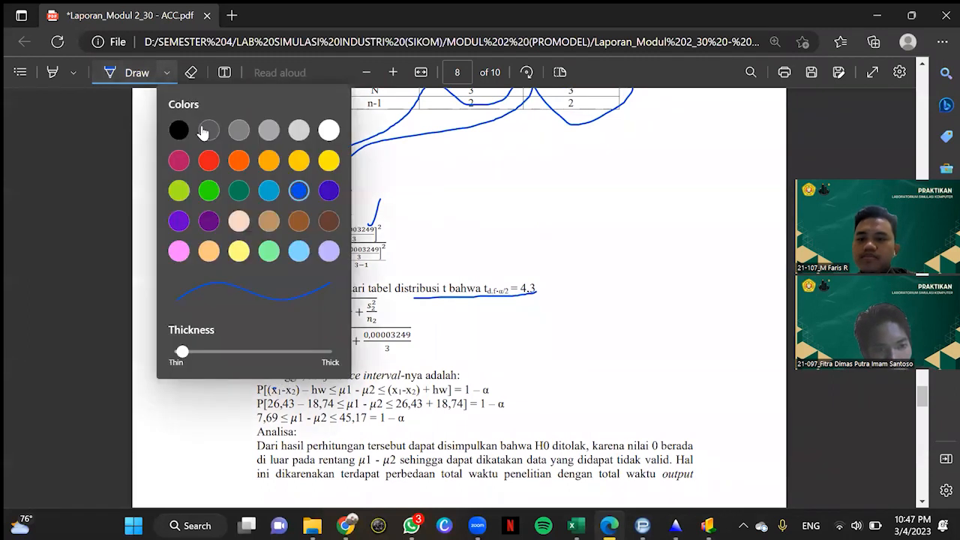
{"action": "left_click", "coordinate": [208, 159]}
{"action": "left_click", "coordinate": [279, 378]}
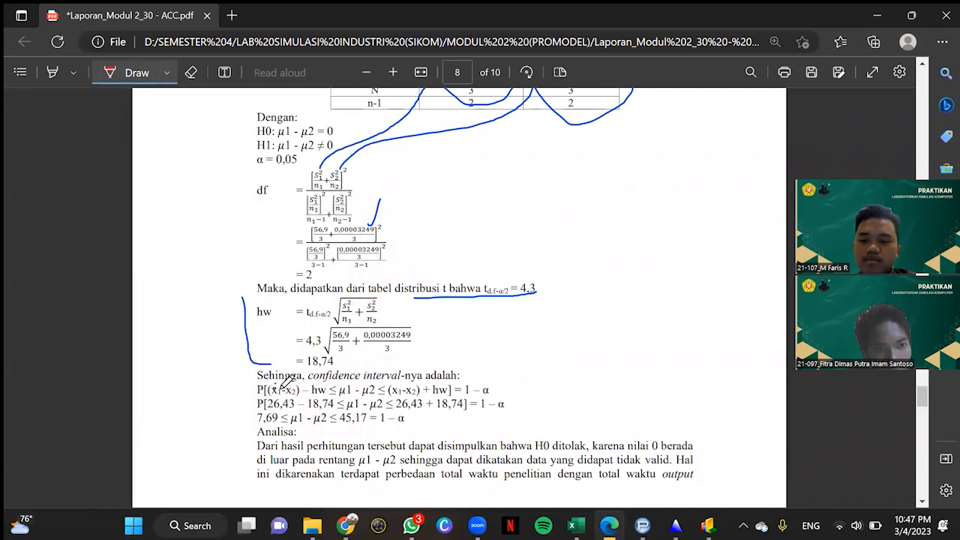
{"action": "mouse_move", "coordinate": [262, 382]}
{"action": "left_mouse_down"}
{"action": "mouse_move", "coordinate": [263, 393]}
{"action": "mouse_move", "coordinate": [278, 394]}
{"action": "mouse_move", "coordinate": [265, 381]}
{"action": "left_mouse_up"}
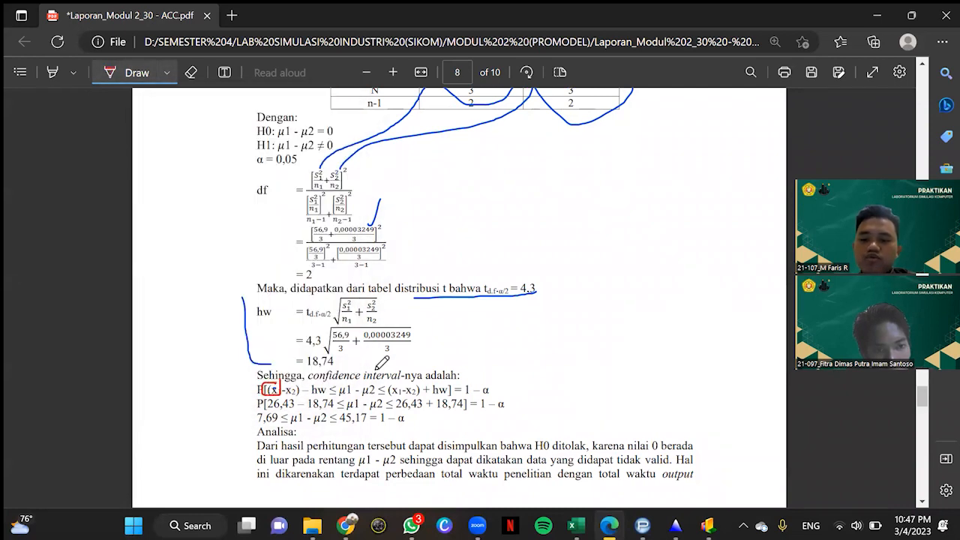
{"action": "scroll", "coordinate": [456, 348], "scroll_direction": "up", "scroll_amount": 2}
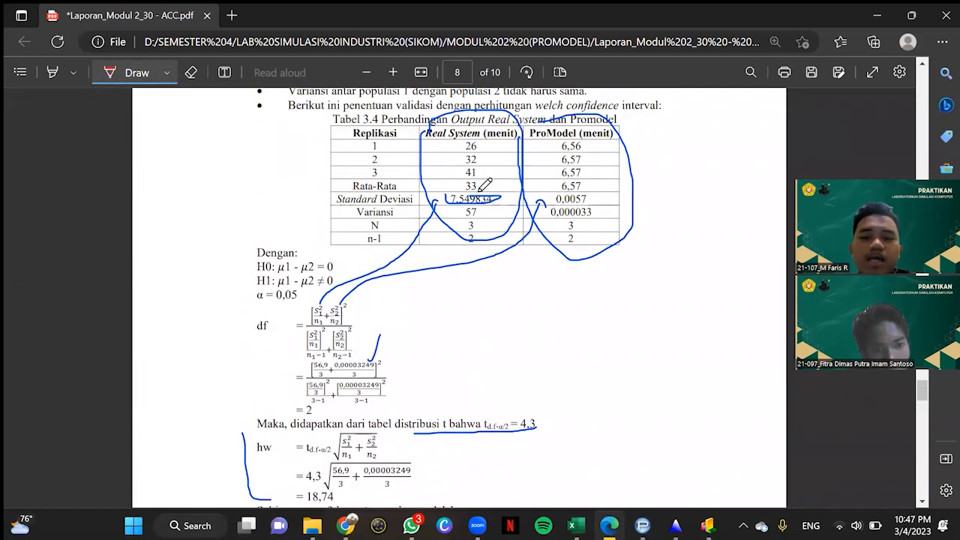
{"action": "mouse_move", "coordinate": [477, 177]}
{"action": "left_mouse_down"}
{"action": "mouse_move", "coordinate": [450, 196]}
{"action": "mouse_move", "coordinate": [486, 178]}
{"action": "left_mouse_up"}
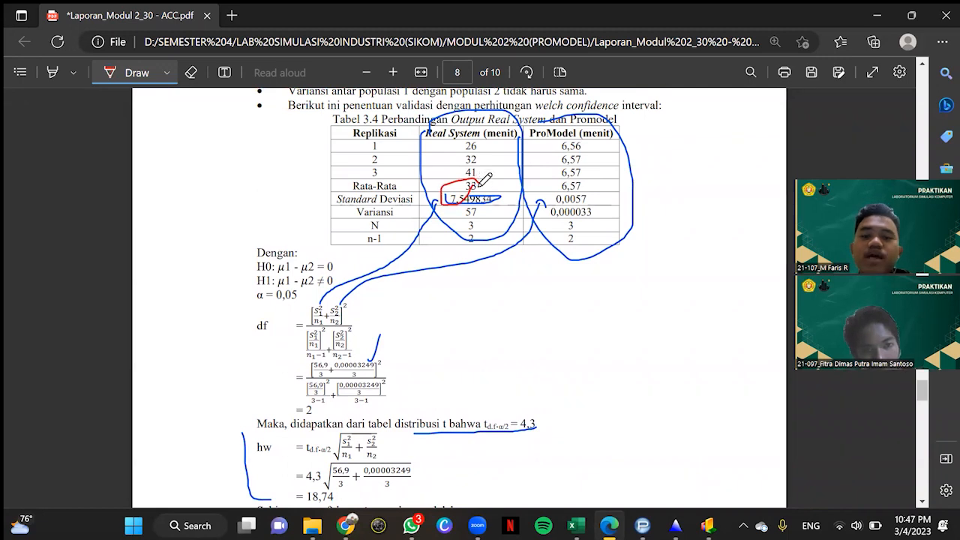
Step: Switch the pen to light green, mark x2 in the confidence interval formula and circle the ProModel average in Tabel 3.4
{"action": "scroll", "coordinate": [437, 336], "scroll_direction": "down", "scroll_amount": 2}
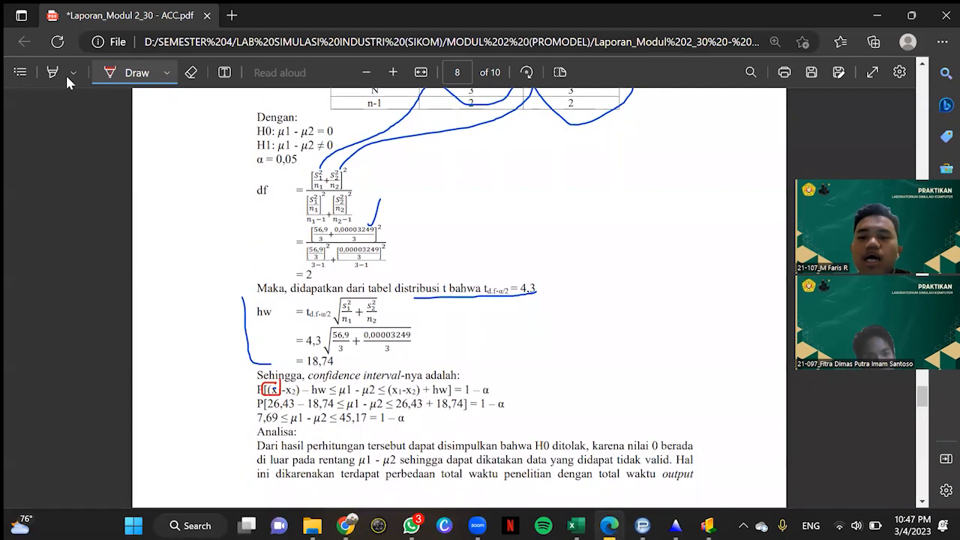
{"action": "left_click", "coordinate": [168, 73]}
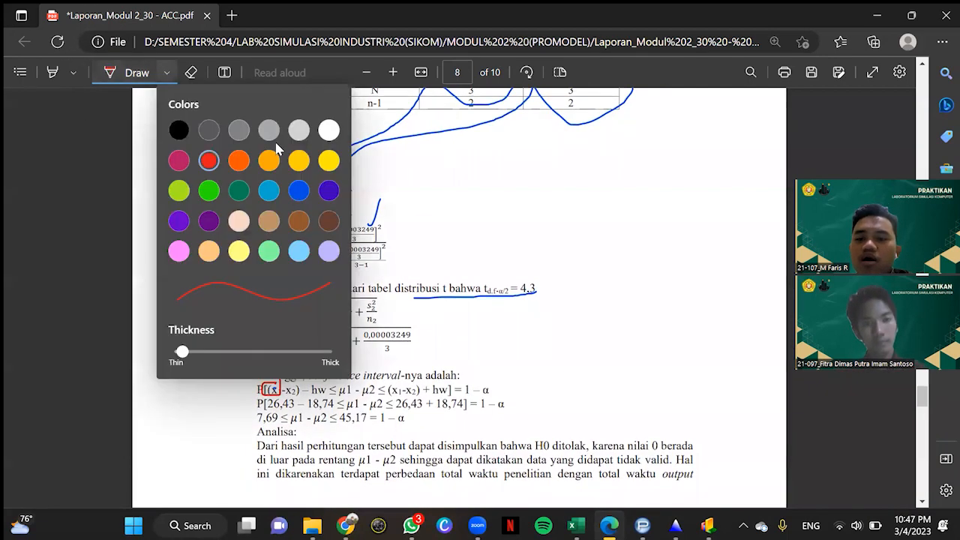
{"action": "left_click", "coordinate": [269, 251]}
{"action": "left_click", "coordinate": [333, 389]}
{"action": "left_click_drag", "start_coordinate": [290, 383], "coordinate": [296, 396]}
{"action": "scroll", "coordinate": [475, 354], "scroll_direction": "up", "scroll_amount": 3}
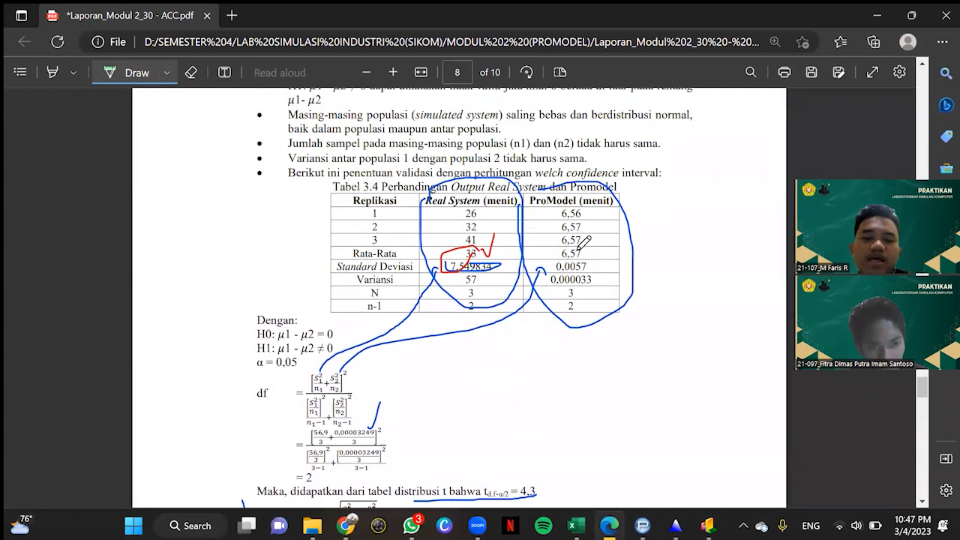
{"action": "mouse_move", "coordinate": [566, 238]}
{"action": "left_mouse_down"}
{"action": "mouse_move", "coordinate": [574, 263]}
{"action": "mouse_move", "coordinate": [582, 241]}
{"action": "left_mouse_up"}
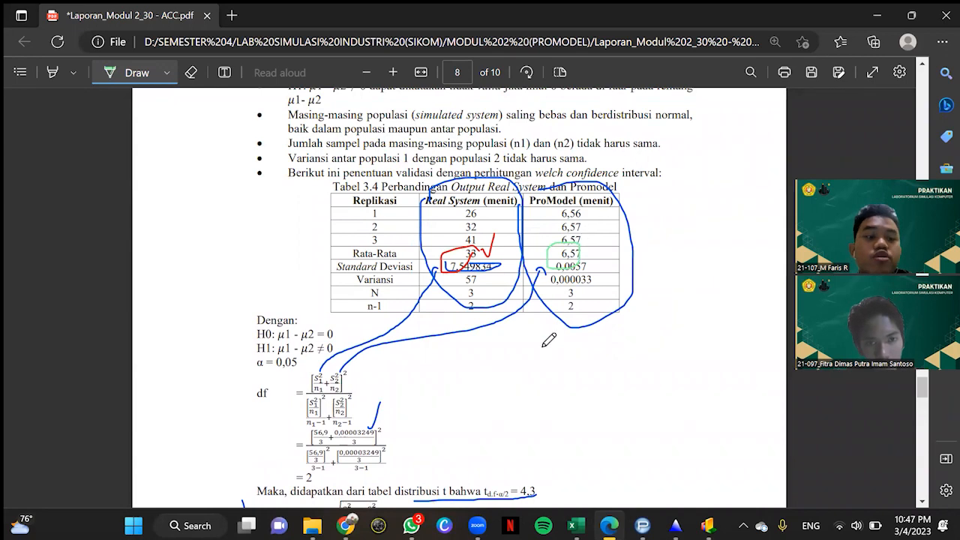
Step: Set the pen colour to indigo and underline "rentang μ1 - μ2" in the Analisa paragraph on page 8
{"action": "scroll", "coordinate": [549, 342], "scroll_direction": "down", "scroll_amount": 2}
{"action": "scroll", "coordinate": [547, 342], "scroll_direction": "down", "scroll_amount": 2}
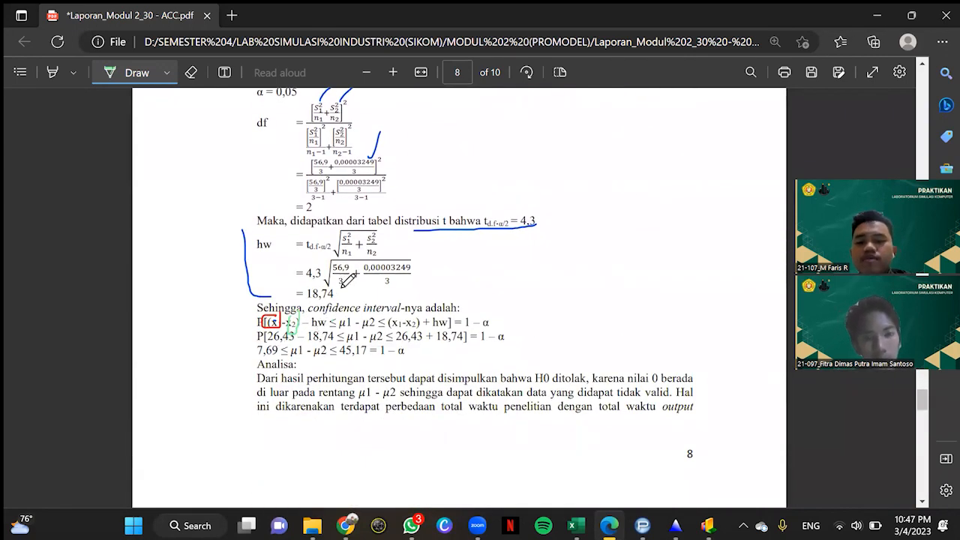
{"action": "left_click", "coordinate": [167, 72]}
{"action": "left_click", "coordinate": [323, 193]}
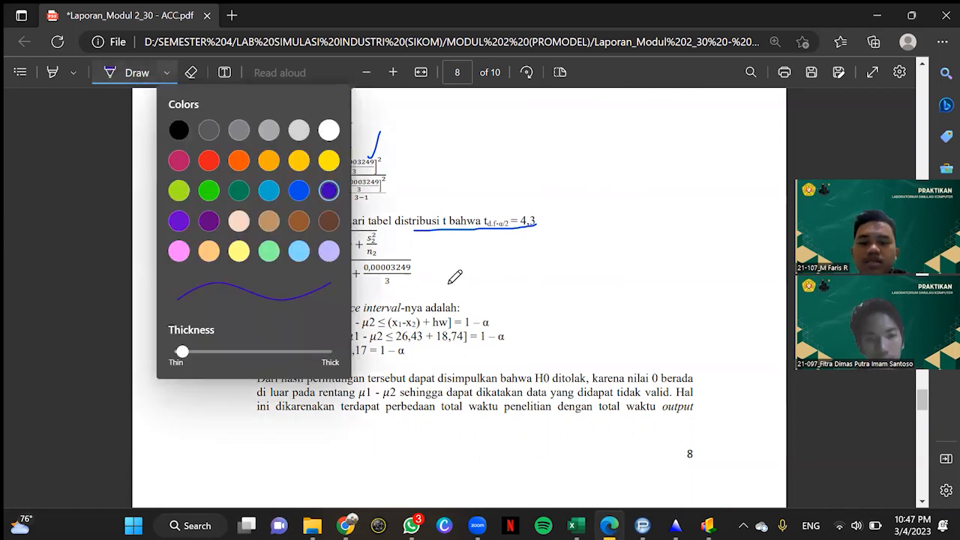
{"action": "left_click", "coordinate": [448, 284]}
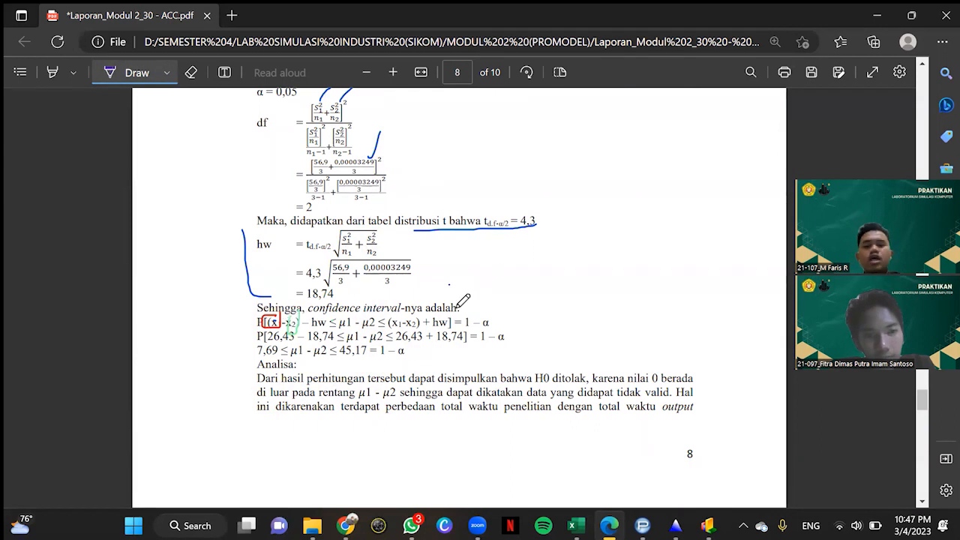
{"action": "scroll", "coordinate": [424, 330], "scroll_direction": "down", "scroll_amount": 1}
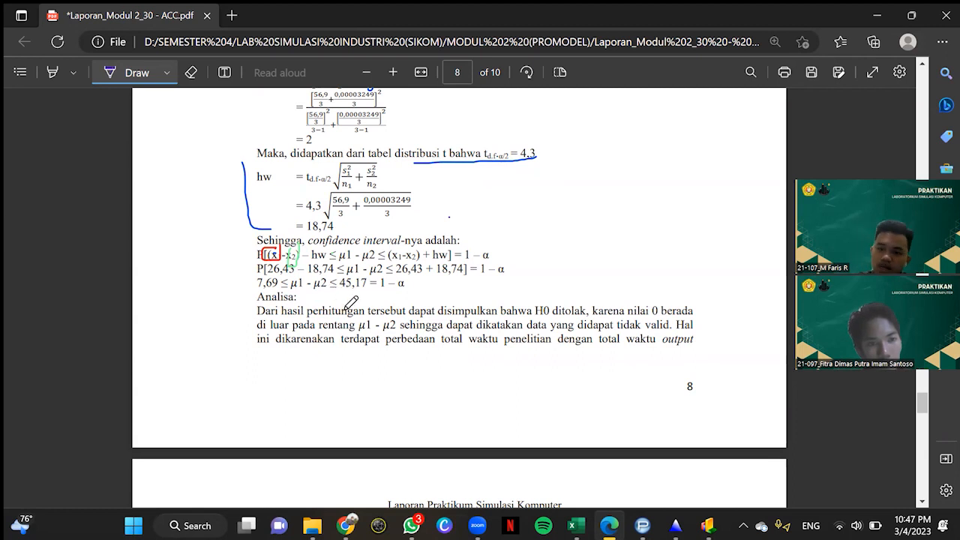
{"action": "scroll", "coordinate": [351, 300], "scroll_direction": "down", "scroll_amount": 3}
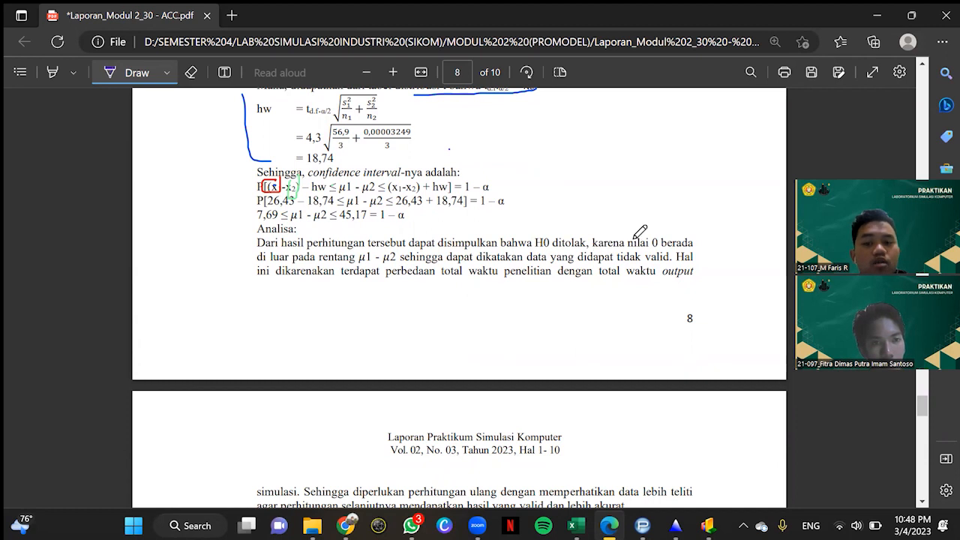
{"action": "left_click_drag", "start_coordinate": [334, 261], "coordinate": [397, 262]}
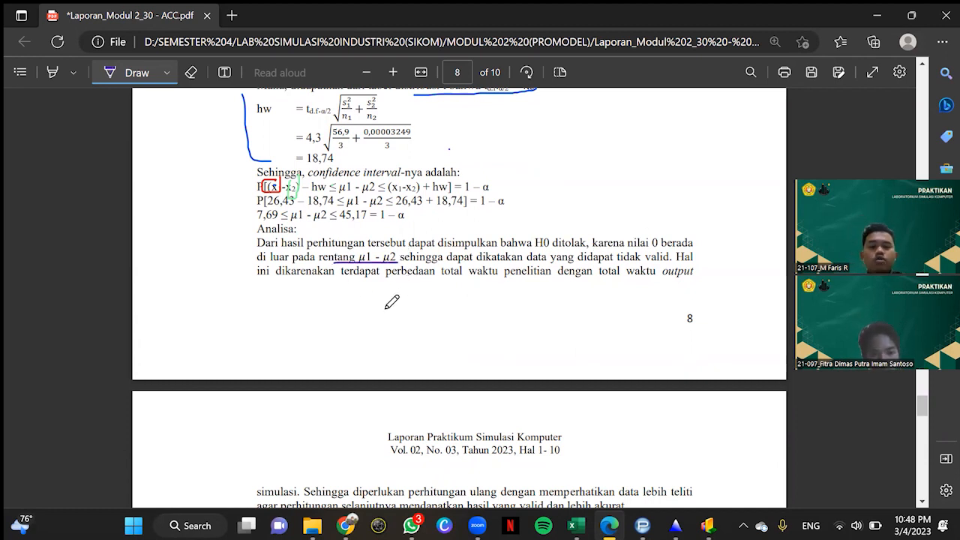
Step: Tick hypothesis H1 and strike through hypothesis H0 below Tabel 3.4
{"action": "scroll", "coordinate": [391, 301], "scroll_direction": "up", "scroll_amount": 2}
{"action": "scroll", "coordinate": [391, 302], "scroll_direction": "up", "scroll_amount": 6}
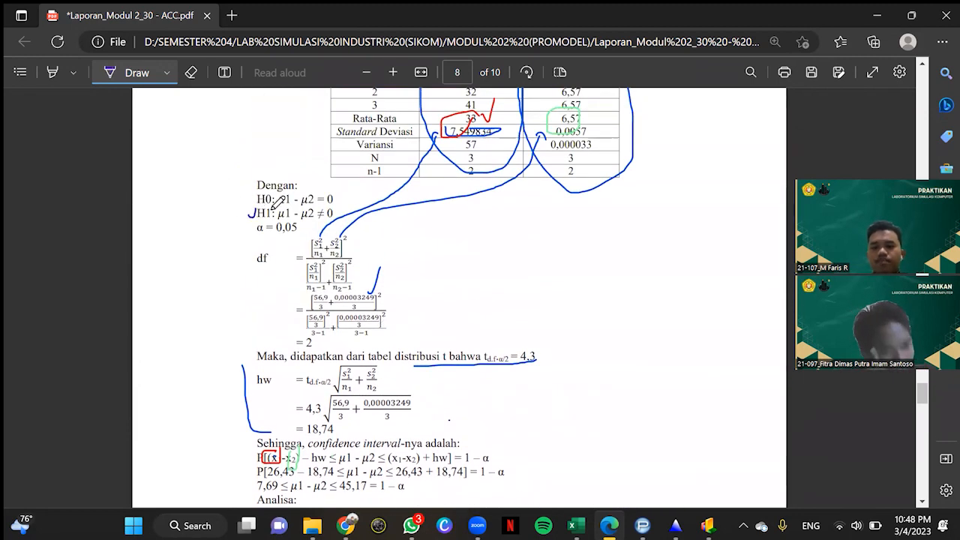
{"action": "left_click_drag", "start_coordinate": [258, 199], "coordinate": [384, 199]}
{"action": "scroll", "coordinate": [385, 407], "scroll_direction": "down", "scroll_amount": 10}
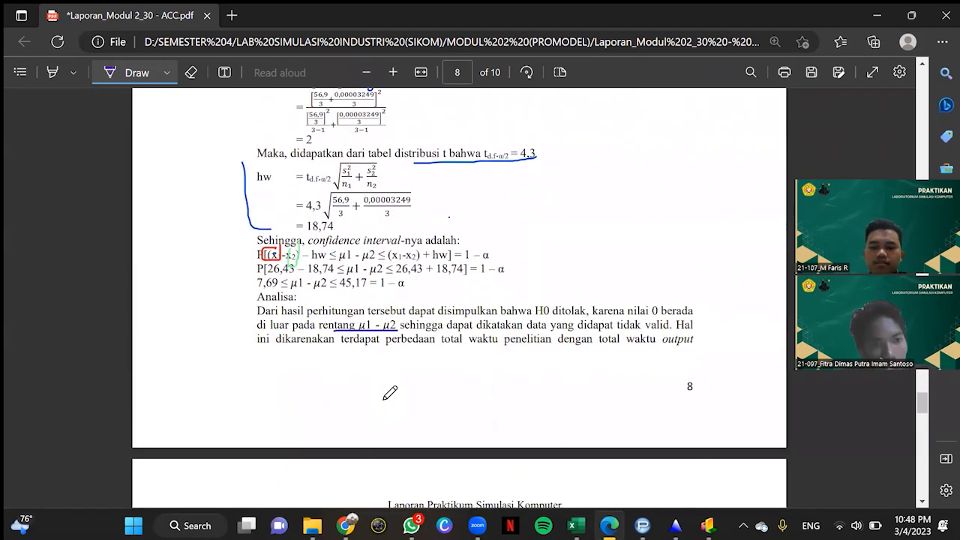
{"action": "scroll", "coordinate": [411, 353], "scroll_direction": "up", "scroll_amount": 2}
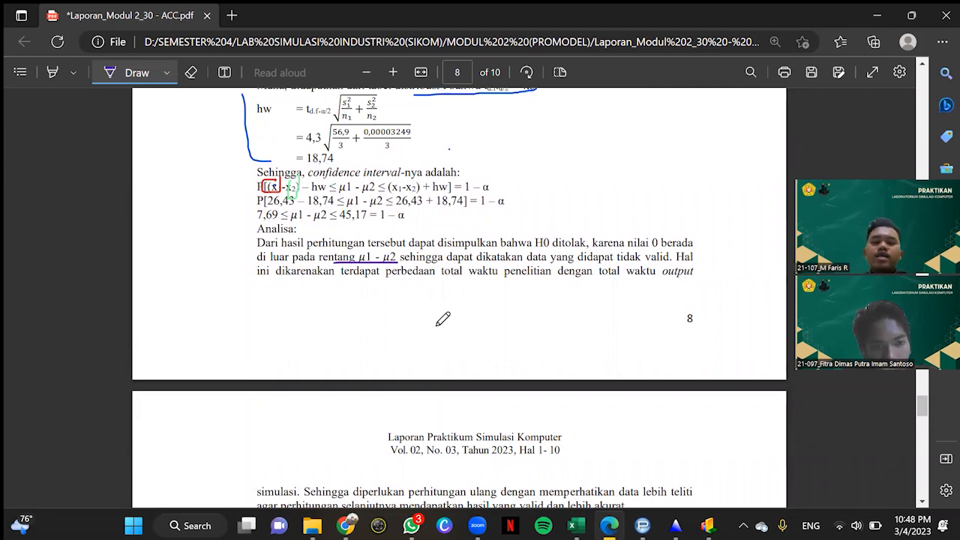
{"action": "scroll", "coordinate": [442, 315], "scroll_direction": "up", "scroll_amount": 12}
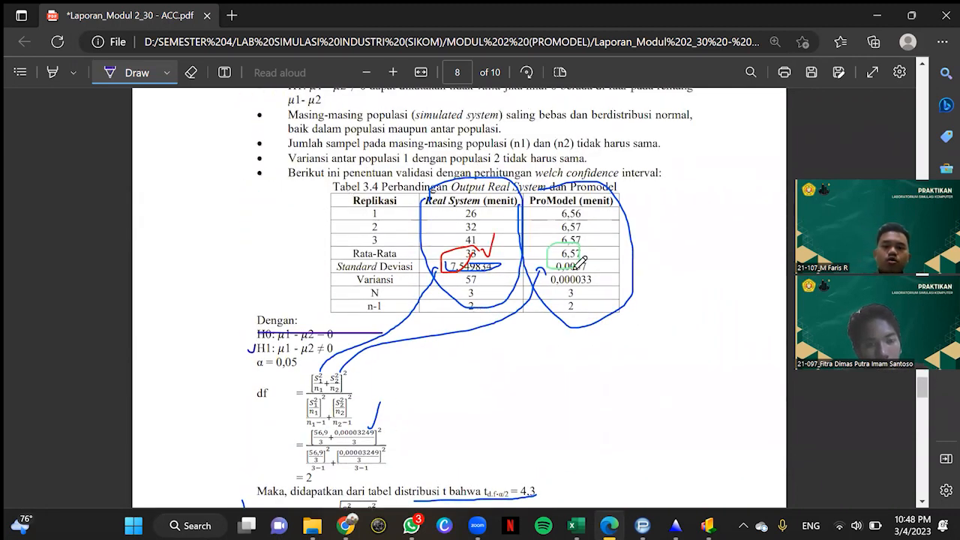
Step: Underline the food court queue activities, from konsumen datang to proses inspeksi, in the KESIMPULAN paragraph on page 9
{"action": "scroll", "coordinate": [582, 234], "scroll_direction": "down", "scroll_amount": 10}
{"action": "scroll", "coordinate": [605, 304], "scroll_direction": "down", "scroll_amount": 12}
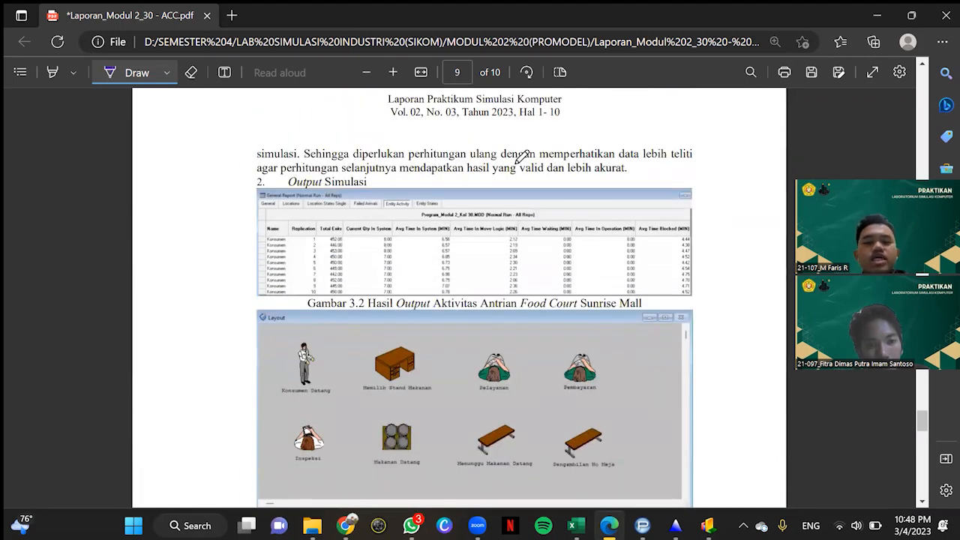
{"action": "scroll", "coordinate": [586, 234], "scroll_direction": "down", "scroll_amount": 8}
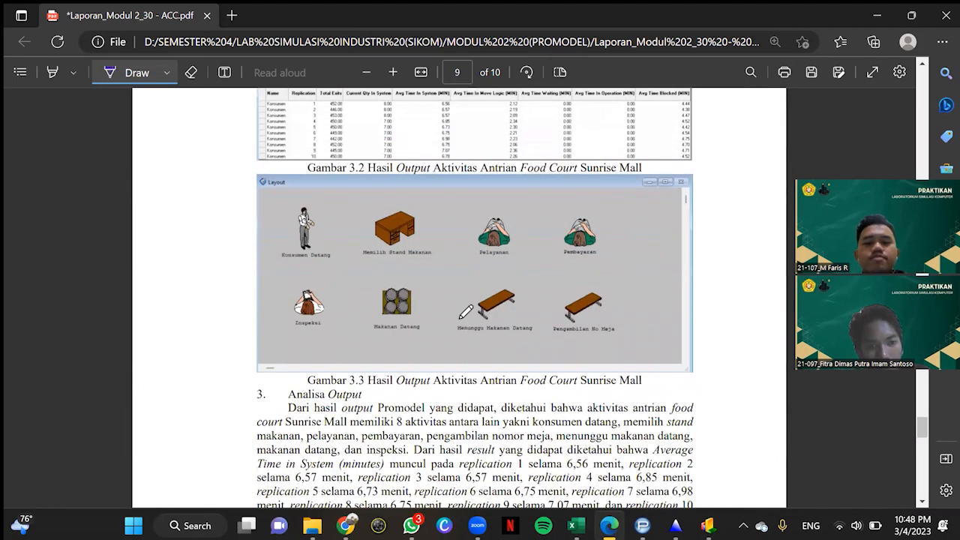
{"action": "scroll", "coordinate": [422, 181], "scroll_direction": "down", "scroll_amount": 1}
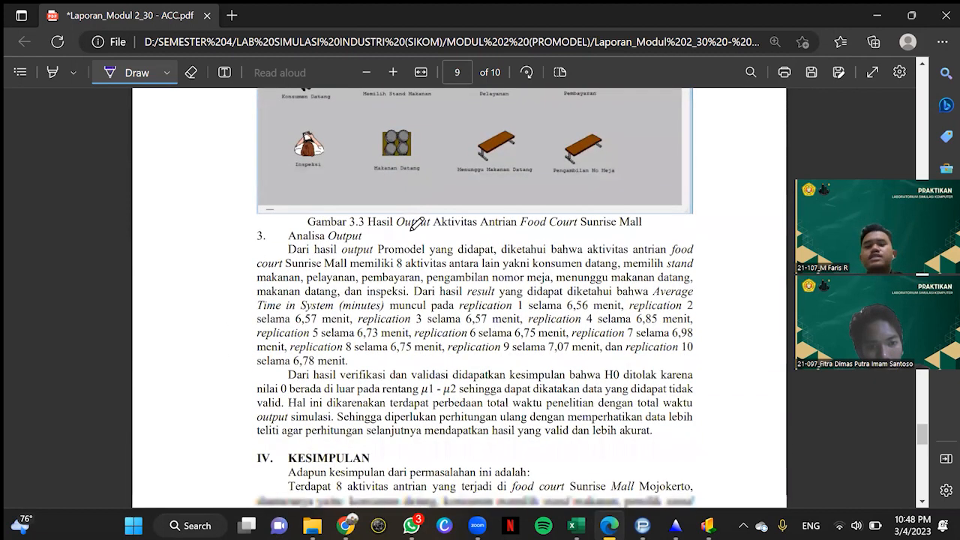
{"action": "scroll", "coordinate": [417, 225], "scroll_direction": "down", "scroll_amount": 9}
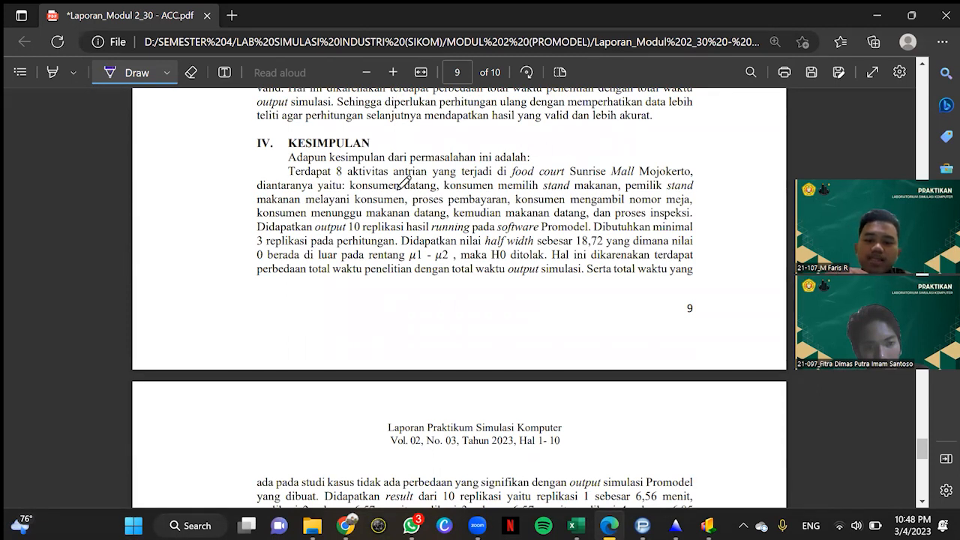
{"action": "left_click_drag", "start_coordinate": [401, 190], "coordinate": [436, 192]}
{"action": "left_click_drag", "start_coordinate": [537, 189], "coordinate": [706, 193]}
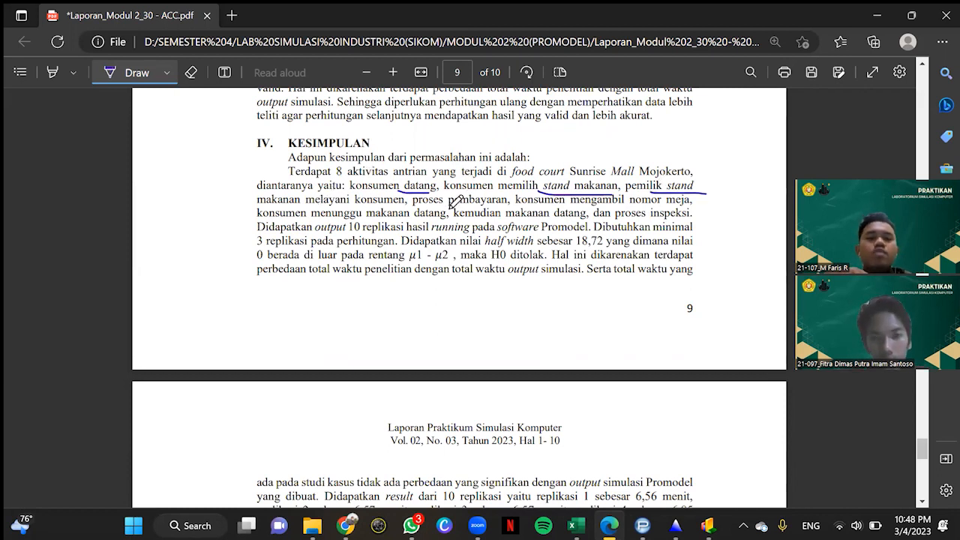
{"action": "left_click_drag", "start_coordinate": [441, 211], "coordinate": [474, 210]}
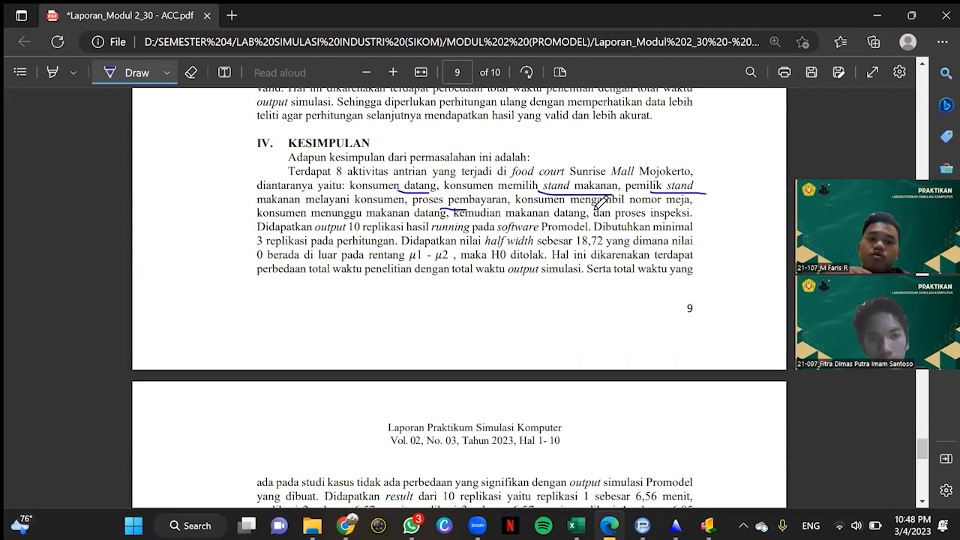
{"action": "left_click_drag", "start_coordinate": [594, 213], "coordinate": [688, 213]}
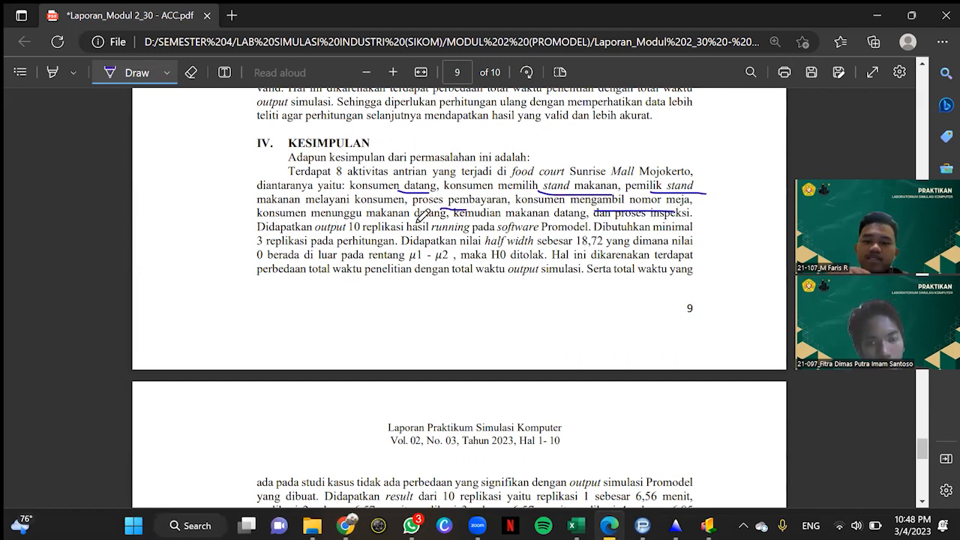
{"action": "left_click_drag", "start_coordinate": [417, 223], "coordinate": [301, 223]}
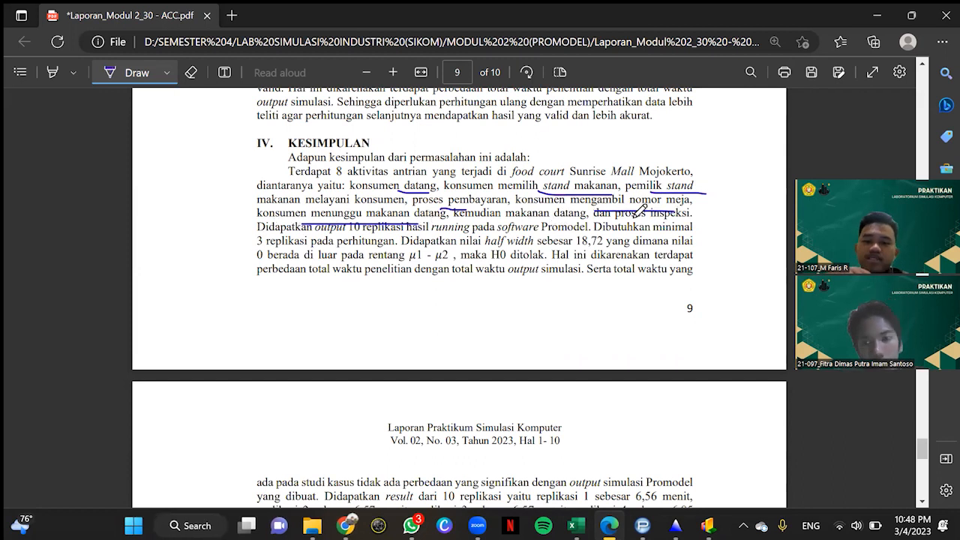
{"action": "left_click_drag", "start_coordinate": [523, 221], "coordinate": [556, 222]}
{"action": "left_click_drag", "start_coordinate": [642, 227], "coordinate": [665, 226]}
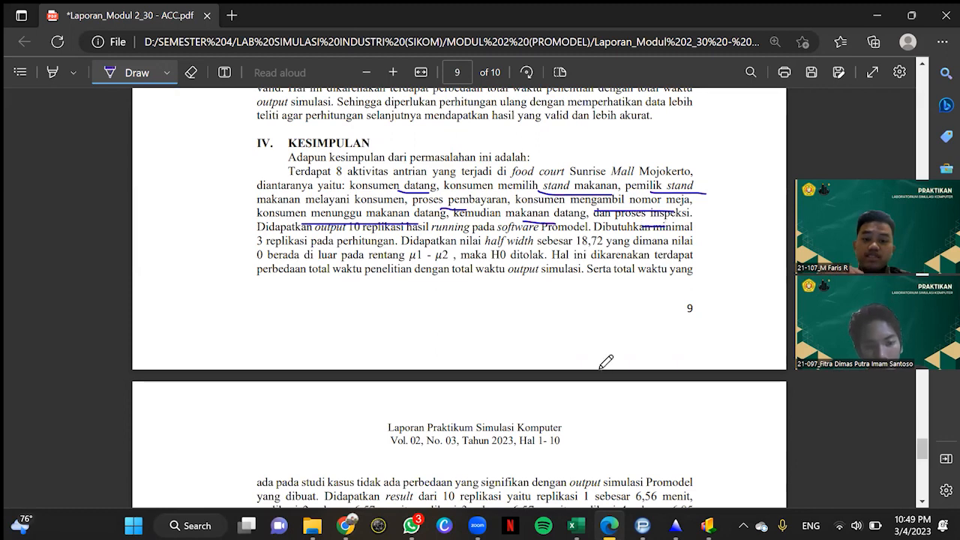
Step: Read the rest of the KESIMPULAN across pages 9 and 10, including the replication results and research suggestions
{"action": "scroll", "coordinate": [505, 359], "scroll_direction": "down", "scroll_amount": 2}
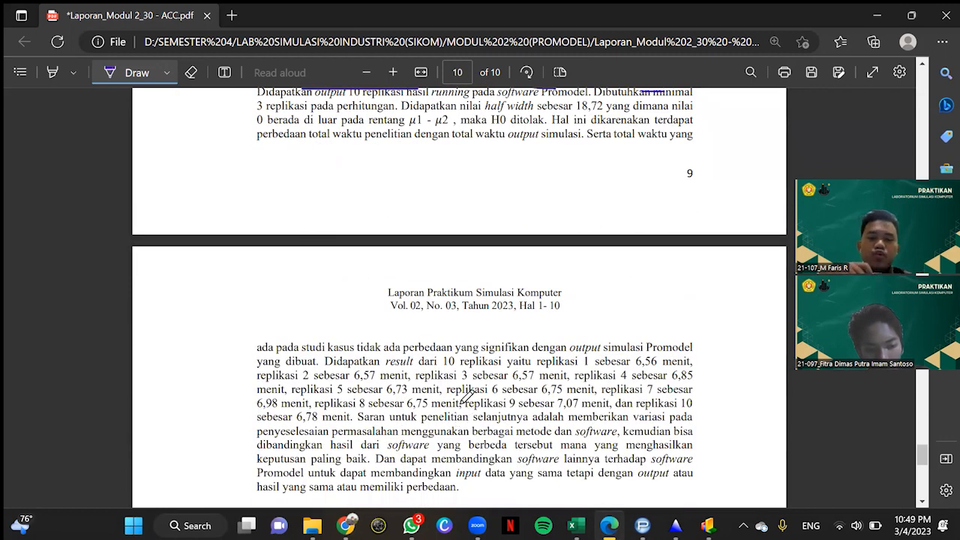
{"action": "scroll", "coordinate": [463, 395], "scroll_direction": "down", "scroll_amount": 1}
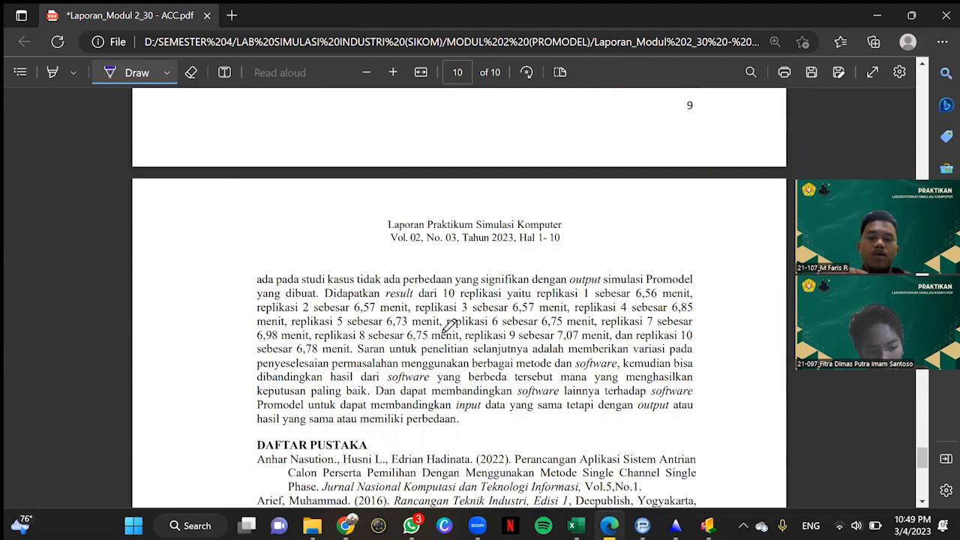
{"action": "scroll", "coordinate": [474, 368], "scroll_direction": "up", "scroll_amount": 1}
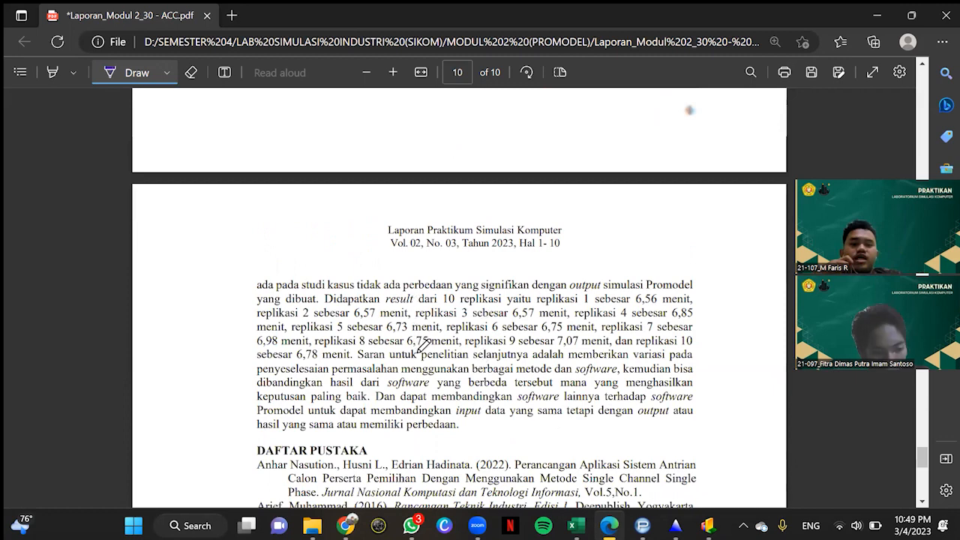
{"action": "scroll", "coordinate": [422, 343], "scroll_direction": "up", "scroll_amount": 1}
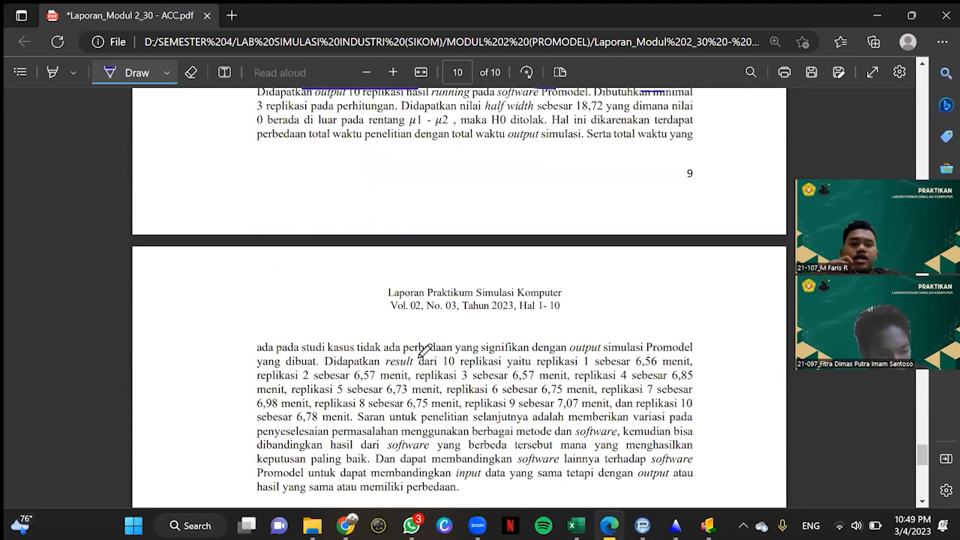
{"action": "scroll", "coordinate": [424, 349], "scroll_direction": "up", "scroll_amount": 2}
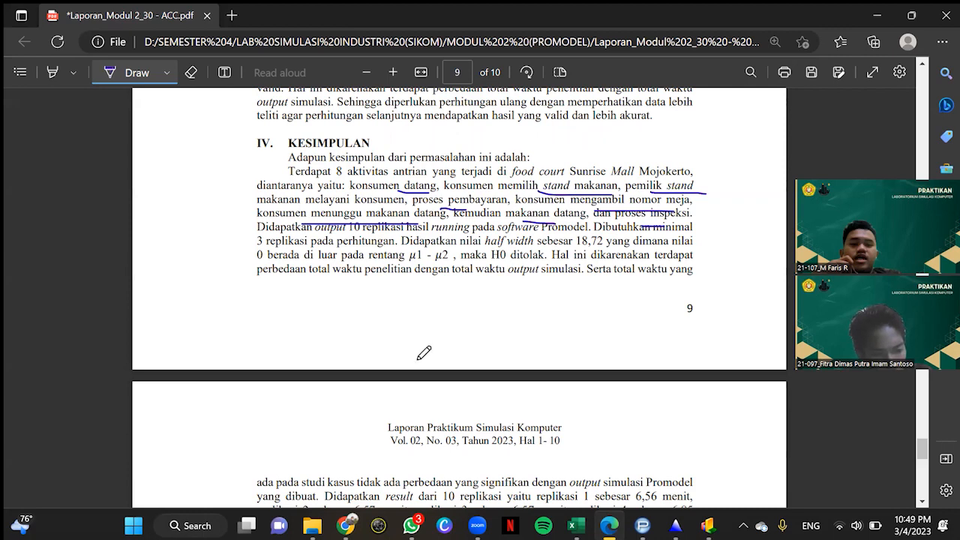
{"action": "scroll", "coordinate": [423, 352], "scroll_direction": "down", "scroll_amount": 1}
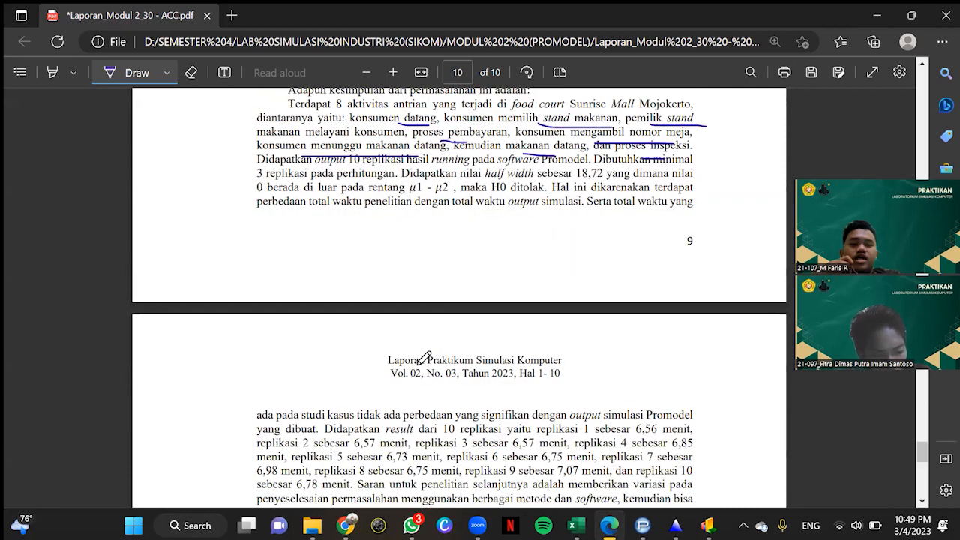
{"action": "scroll", "coordinate": [424, 359], "scroll_direction": "down", "scroll_amount": 2}
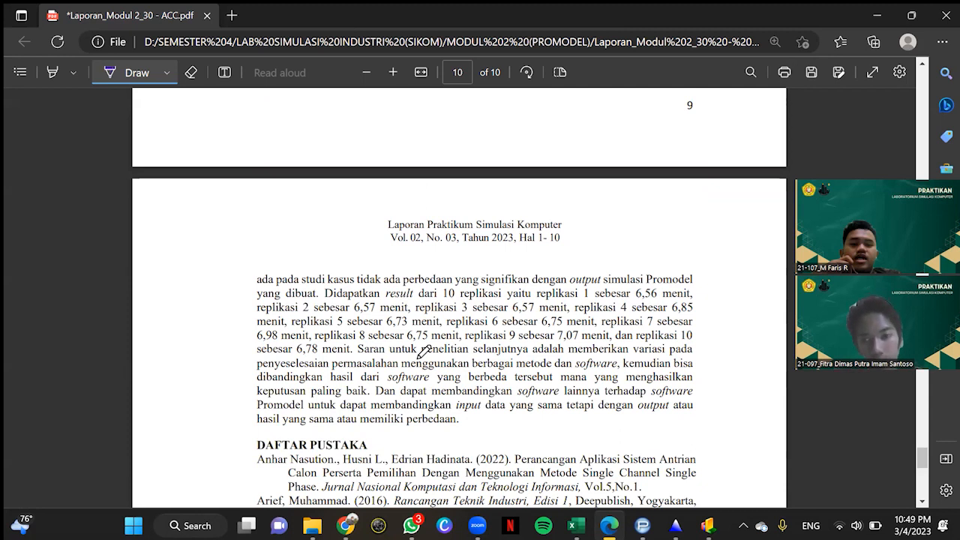
Step: Look over the end of the conclusion and the DAFTAR PUSTAKA references on page 10
{"action": "scroll", "coordinate": [424, 353], "scroll_direction": "down", "scroll_amount": 1}
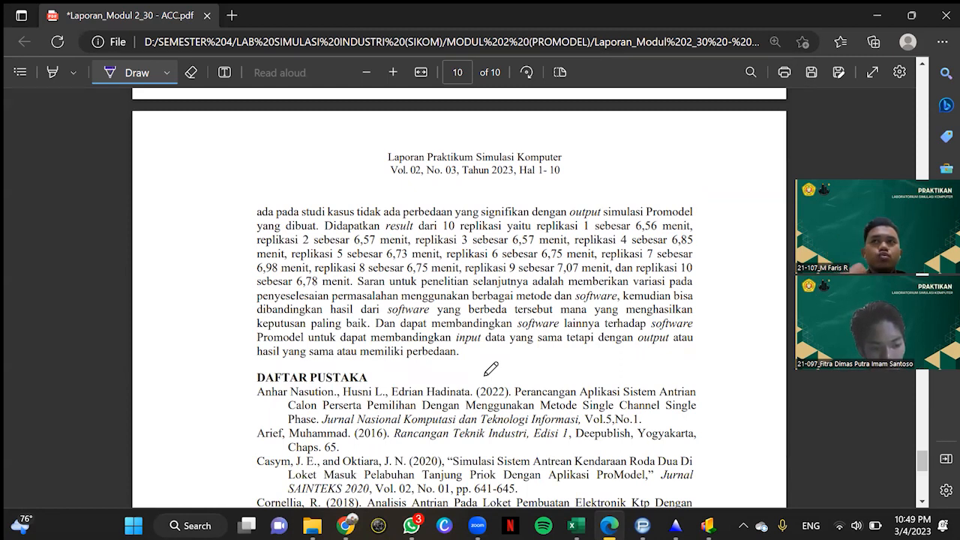
{"action": "scroll", "coordinate": [486, 374], "scroll_direction": "up", "scroll_amount": 2}
{"action": "scroll", "coordinate": [486, 374], "scroll_direction": "down", "scroll_amount": 3}
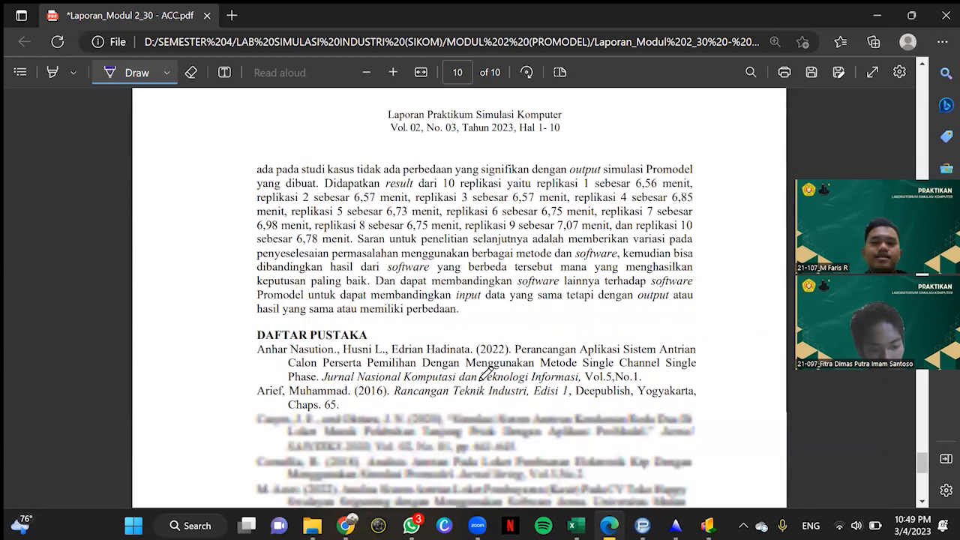
{"action": "scroll", "coordinate": [598, 102], "scroll_direction": "down", "scroll_amount": 2}
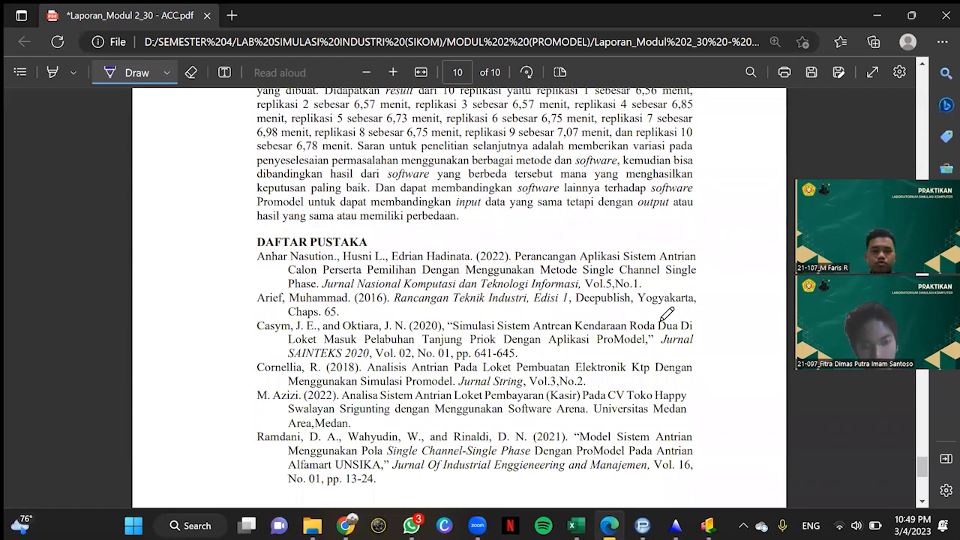
{"action": "scroll", "coordinate": [669, 315], "scroll_direction": "up", "scroll_amount": 1}
{"action": "scroll", "coordinate": [670, 315], "scroll_direction": "down", "scroll_amount": 1}
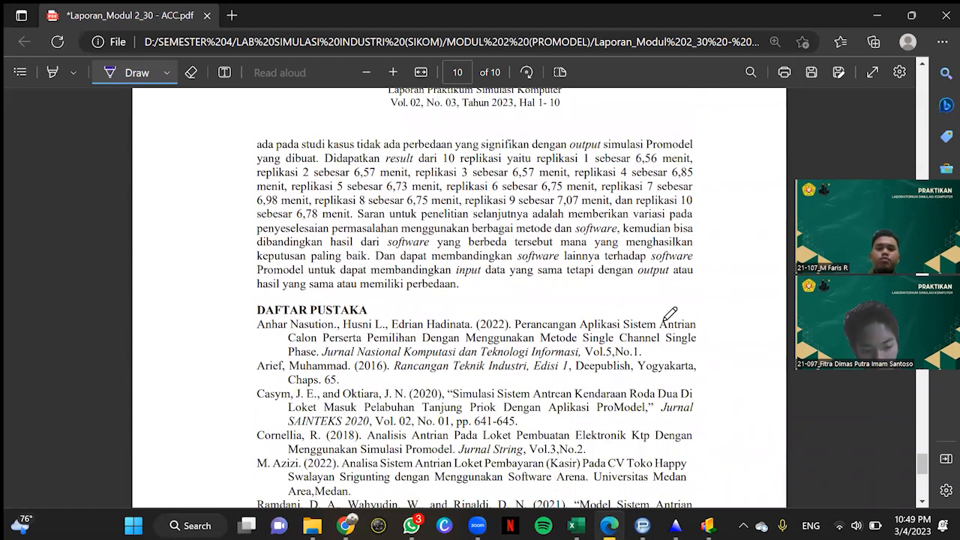